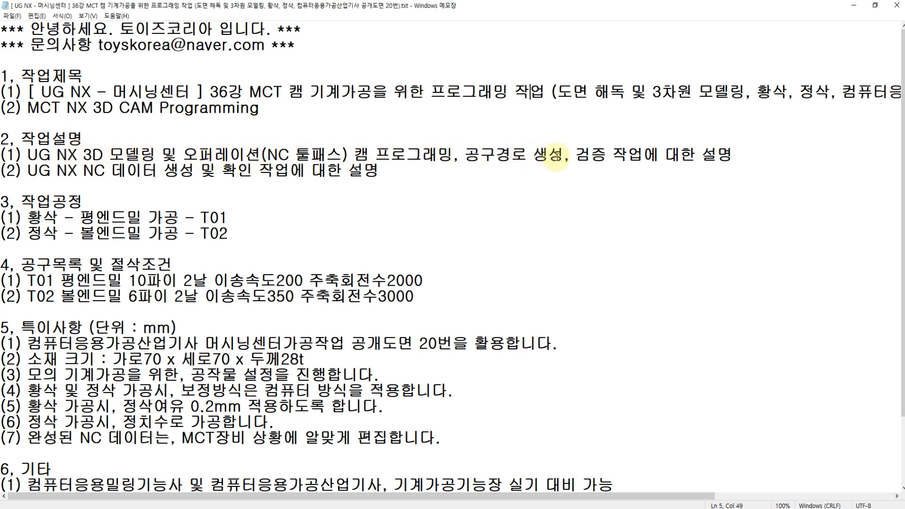
- Review the work description, the roughing and finishing processes, and the T01 and T02 tool and cutting conditions in the notes
{"action": "left_click", "coordinate": [606, 155]}
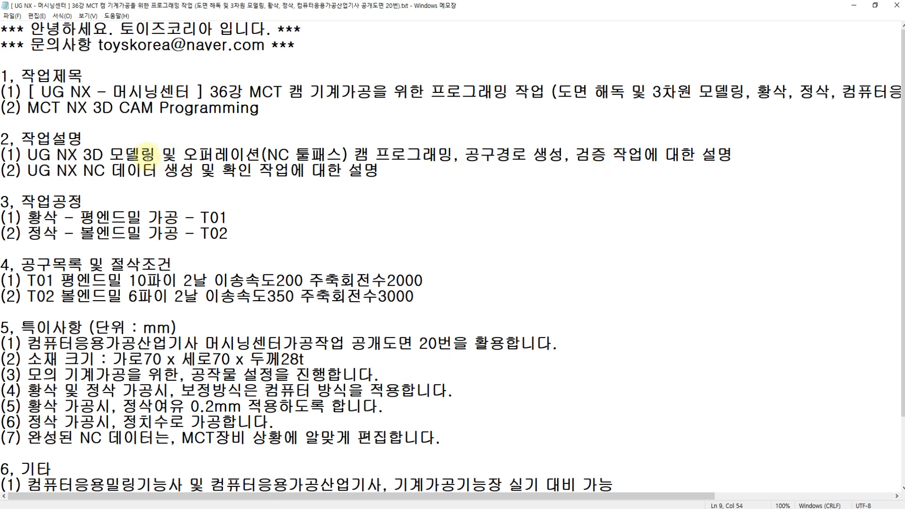
{"action": "left_click", "coordinate": [111, 171]}
{"action": "left_click", "coordinate": [225, 173]}
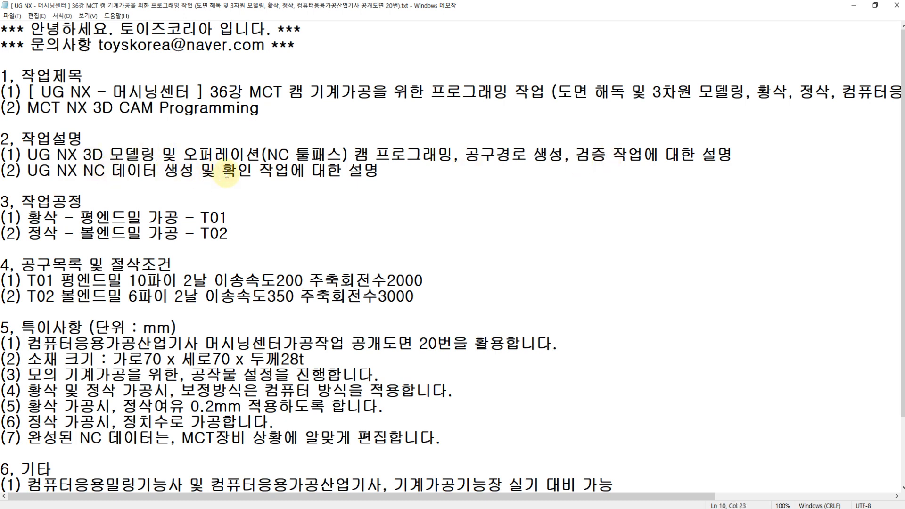
{"action": "left_click", "coordinate": [26, 216]}
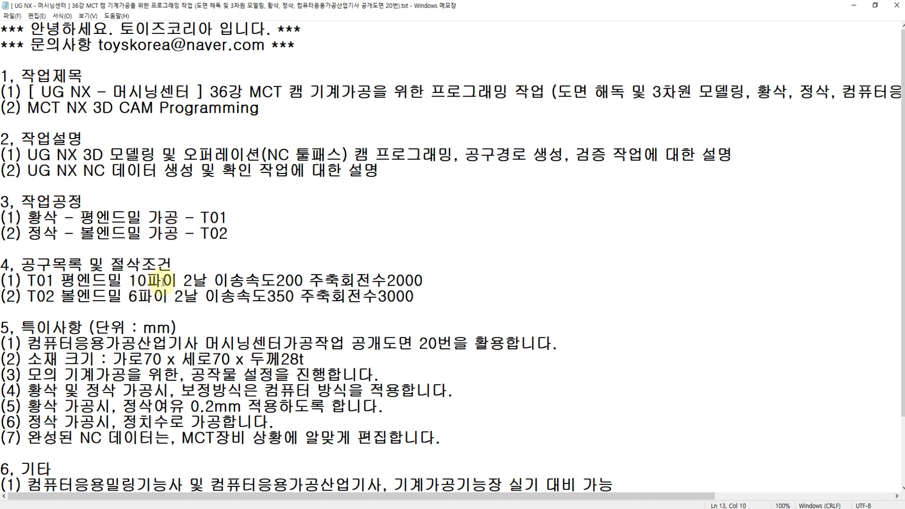
{"action": "left_click", "coordinate": [95, 233]}
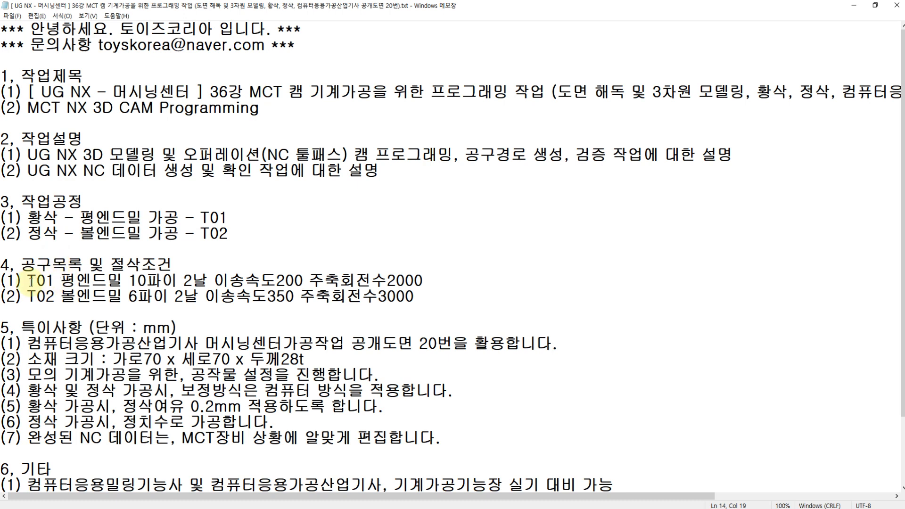
{"action": "left_click", "coordinate": [128, 280]}
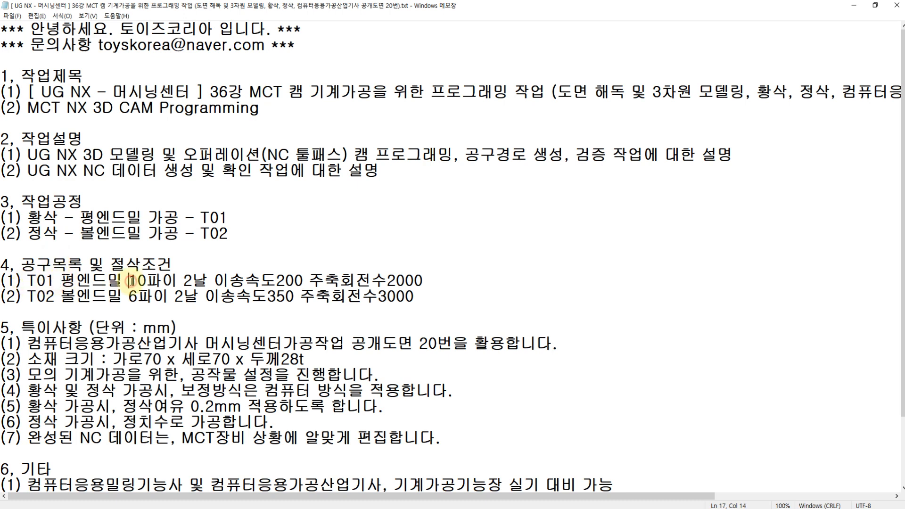
{"action": "left_click", "coordinate": [191, 281]}
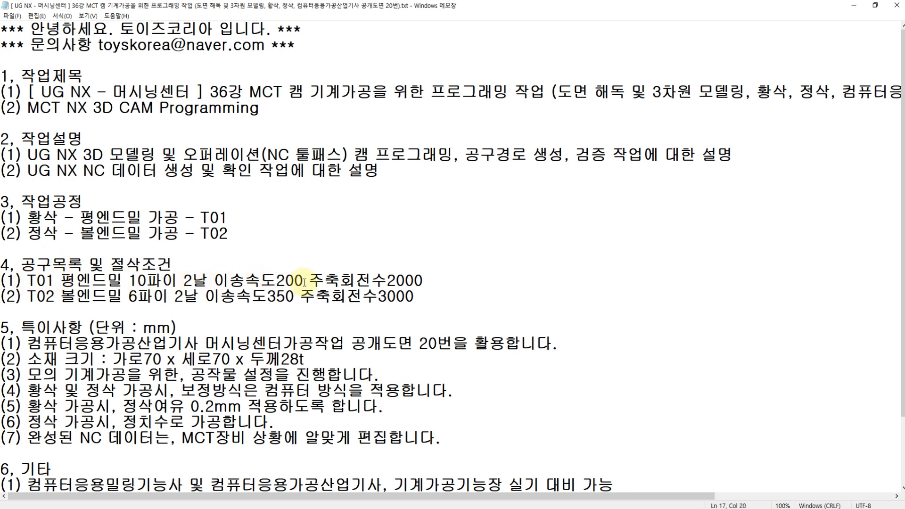
{"action": "left_click", "coordinate": [191, 297]}
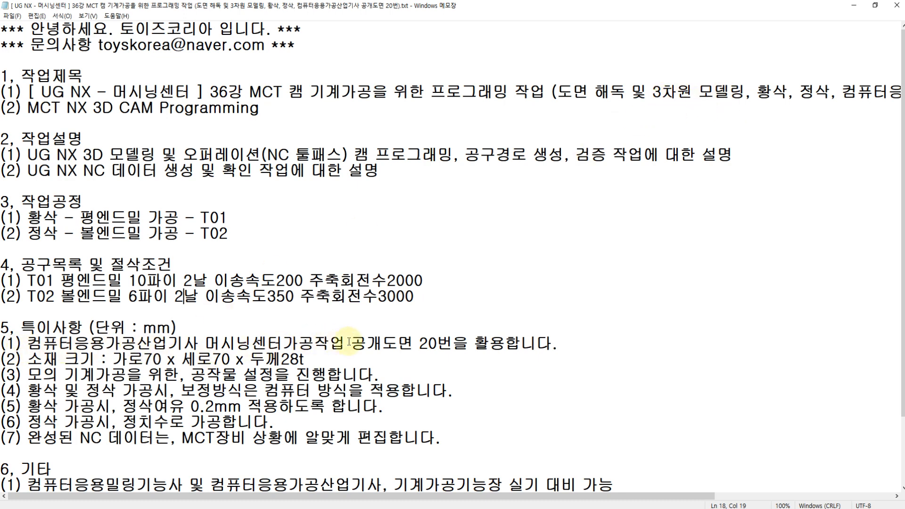
- Read through the special remarks on the drawing used, stock size, allowances and NC data, plus the closing notes
{"action": "left_click_drag", "start_coordinate": [450, 345], "coordinate": [41, 345]}
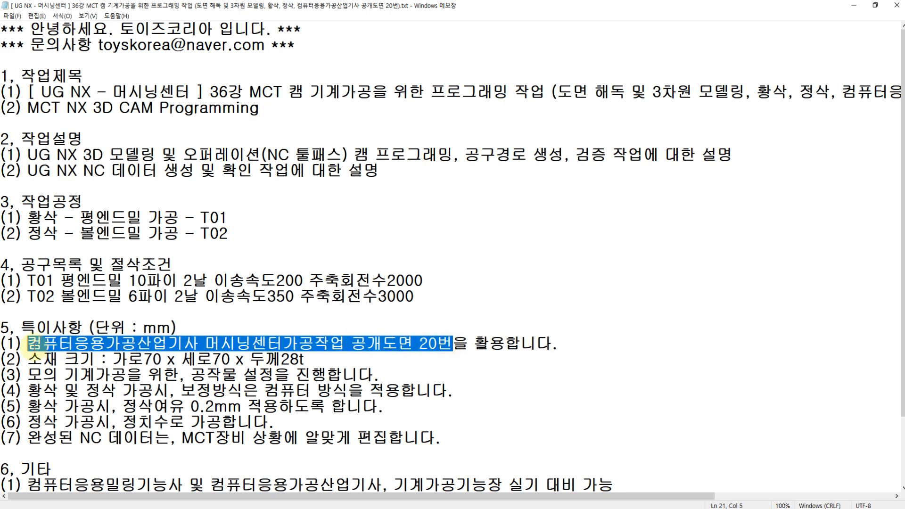
{"action": "left_click", "coordinate": [27, 225]}
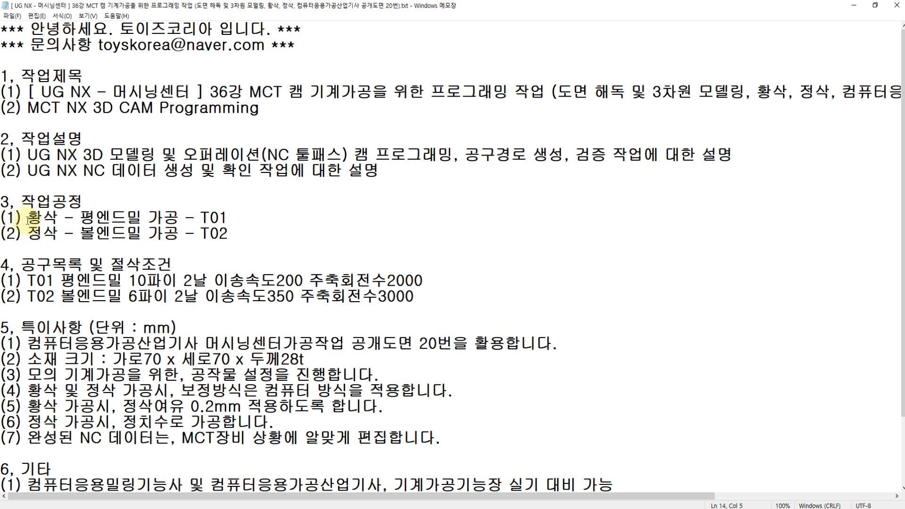
{"action": "left_click_drag", "start_coordinate": [28, 218], "coordinate": [229, 230]}
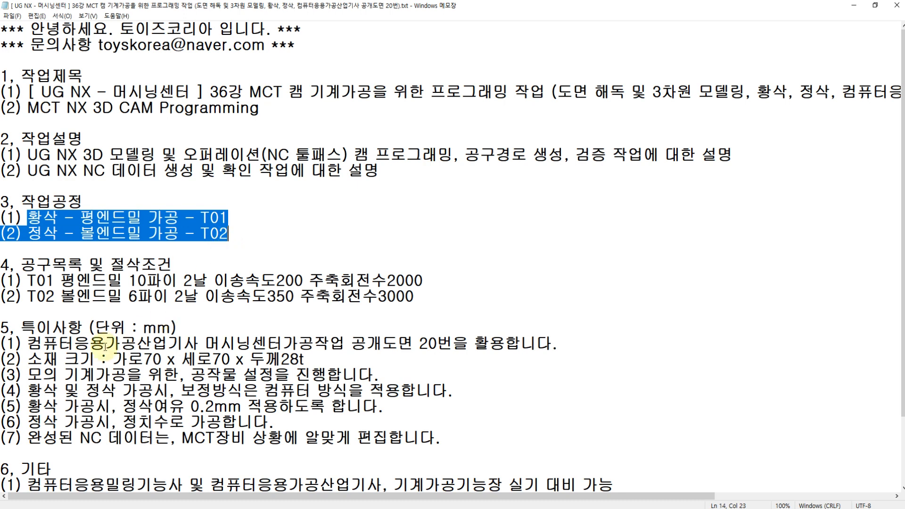
{"action": "left_click", "coordinate": [145, 359]}
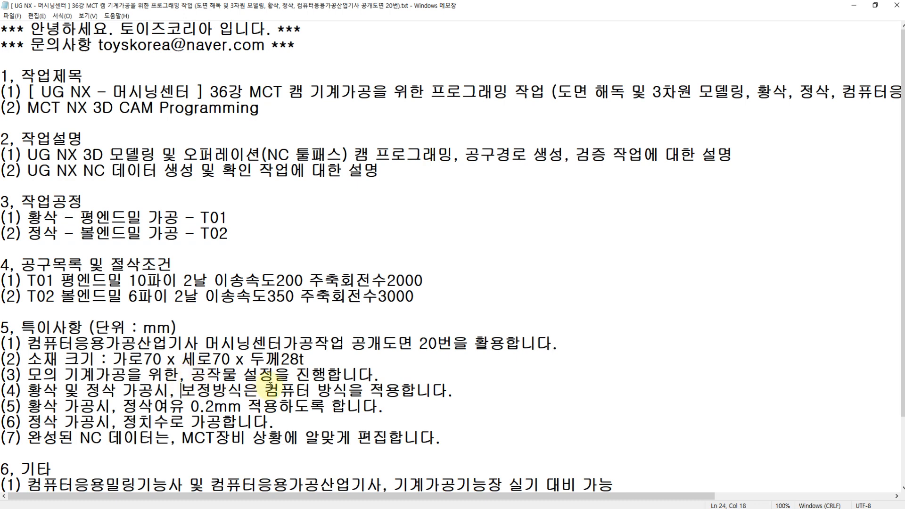
{"action": "left_click", "coordinate": [97, 416]}
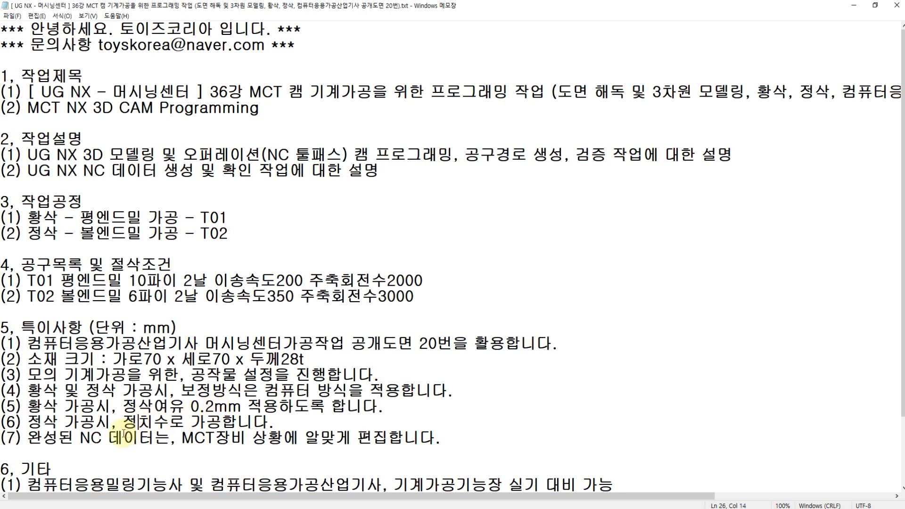
{"action": "scroll", "coordinate": [116, 384], "scroll_direction": "down", "scroll_amount": 2}
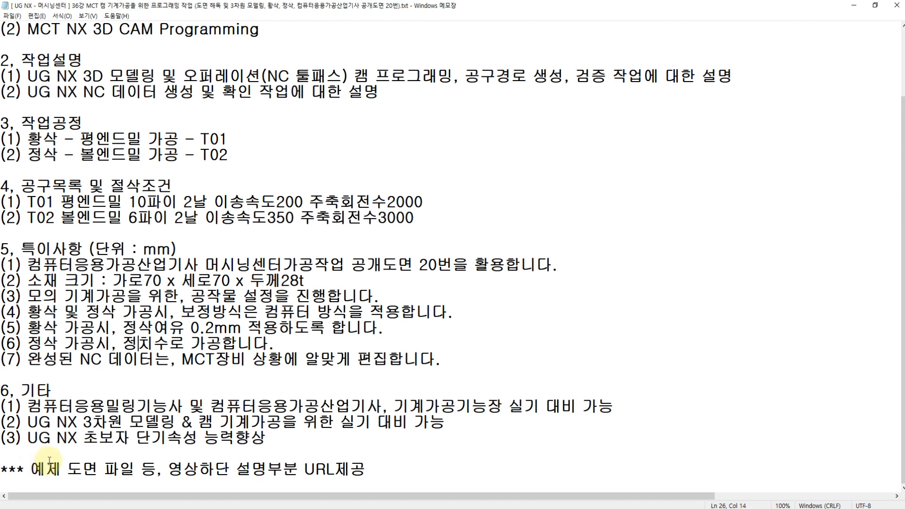
{"action": "scroll", "coordinate": [161, 421], "scroll_direction": "up", "scroll_amount": 2}
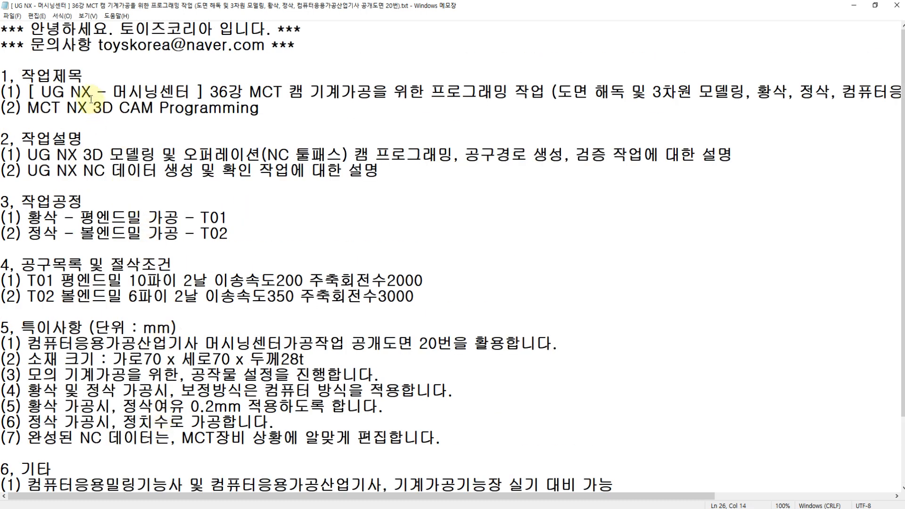
- Switch to the PDF of machining center public drawing no. 20 and examine its title block and views
{"action": "left_click", "coordinate": [215, 508]}
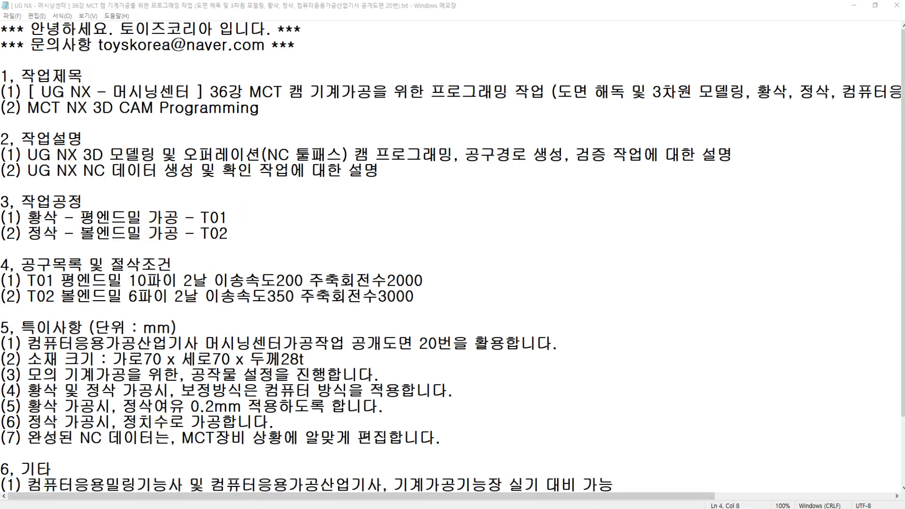
{"action": "scroll", "coordinate": [104, 142], "scroll_direction": "up", "scroll_amount": 2}
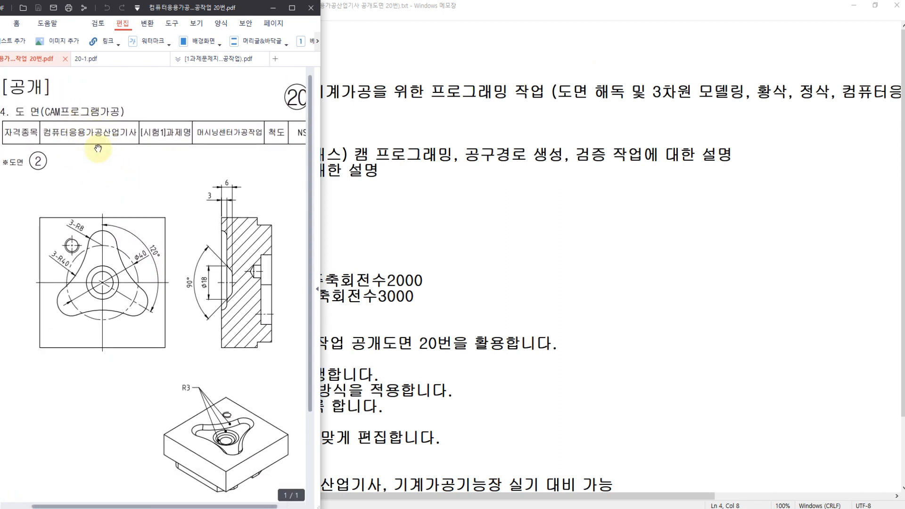
{"action": "scroll", "coordinate": [83, 145], "scroll_direction": "right", "scroll_amount": 2}
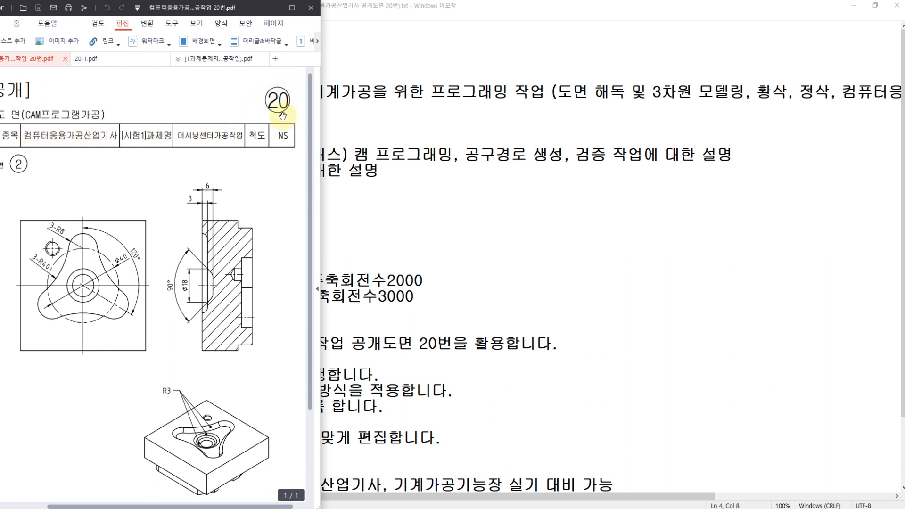
{"action": "scroll", "coordinate": [229, 198], "scroll_direction": "down", "scroll_amount": 1}
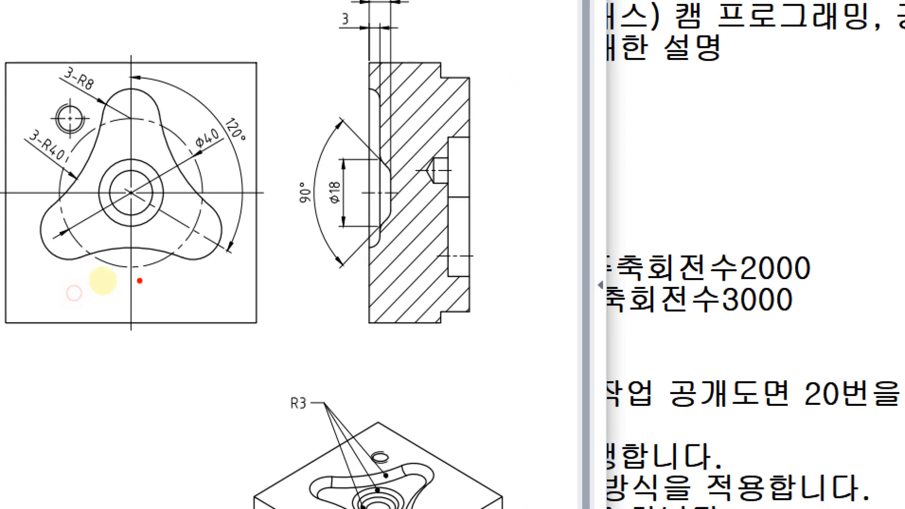
- Mark in red the small threaded hole on the front view and the rear-side recess on the section view
{"action": "mouse_move", "coordinate": [202, 264]}
{"action": "left_mouse_down"}
{"action": "mouse_move", "coordinate": [61, 252]}
{"action": "mouse_move", "coordinate": [43, 118]}
{"action": "mouse_move", "coordinate": [48, 133]}
{"action": "mouse_move", "coordinate": [72, 113]}
{"action": "left_mouse_up"}
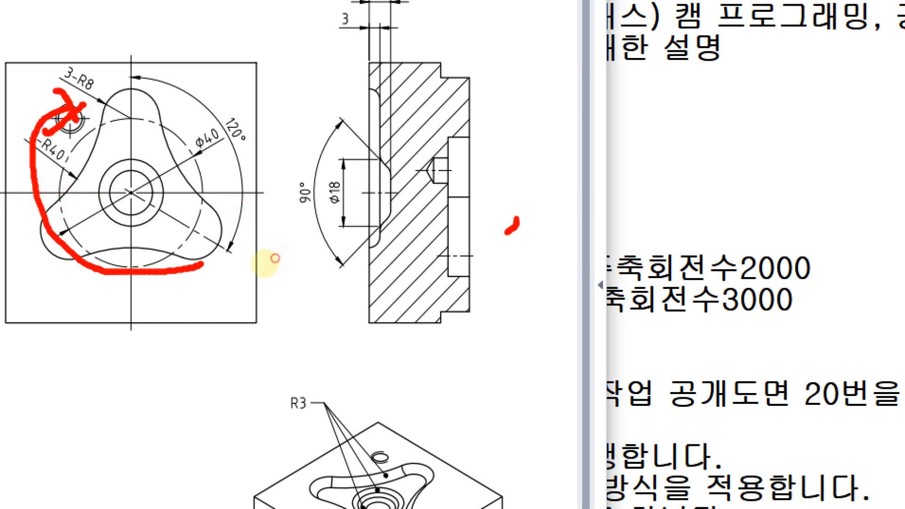
{"action": "mouse_move", "coordinate": [516, 219]}
{"action": "left_mouse_down"}
{"action": "mouse_move", "coordinate": [443, 150]}
{"action": "mouse_move", "coordinate": [503, 198]}
{"action": "mouse_move", "coordinate": [486, 228]}
{"action": "left_mouse_up"}
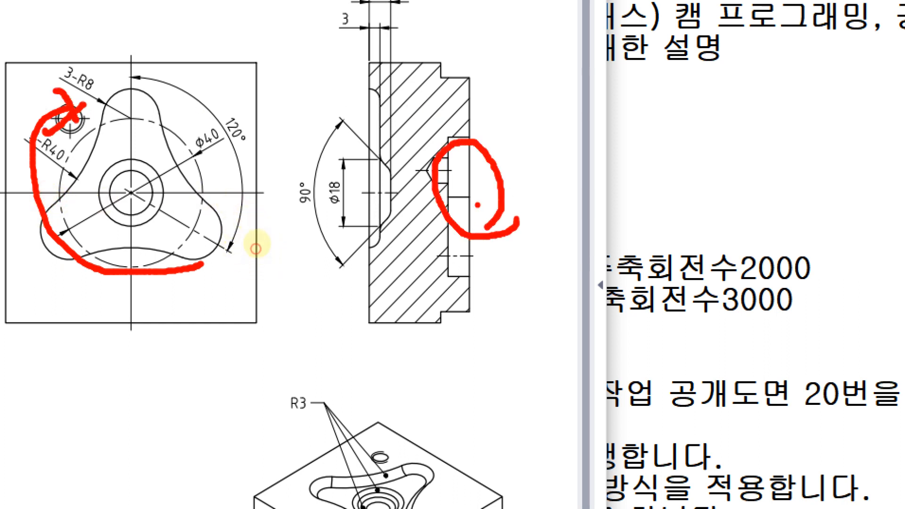
{"action": "left_click_drag", "start_coordinate": [535, 96], "coordinate": [476, 99]}
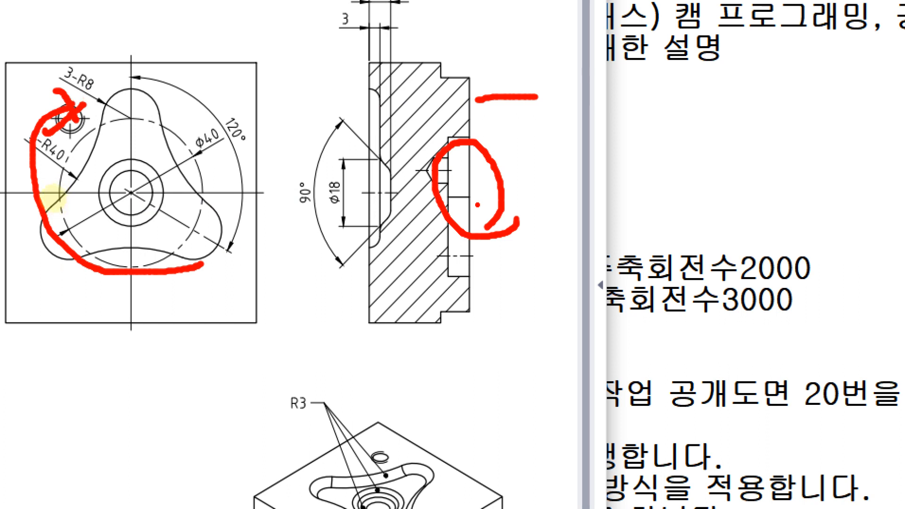
{"action": "left_click_drag", "start_coordinate": [82, 133], "coordinate": [65, 124]}
{"action": "left_click_drag", "start_coordinate": [79, 112], "coordinate": [73, 129]}
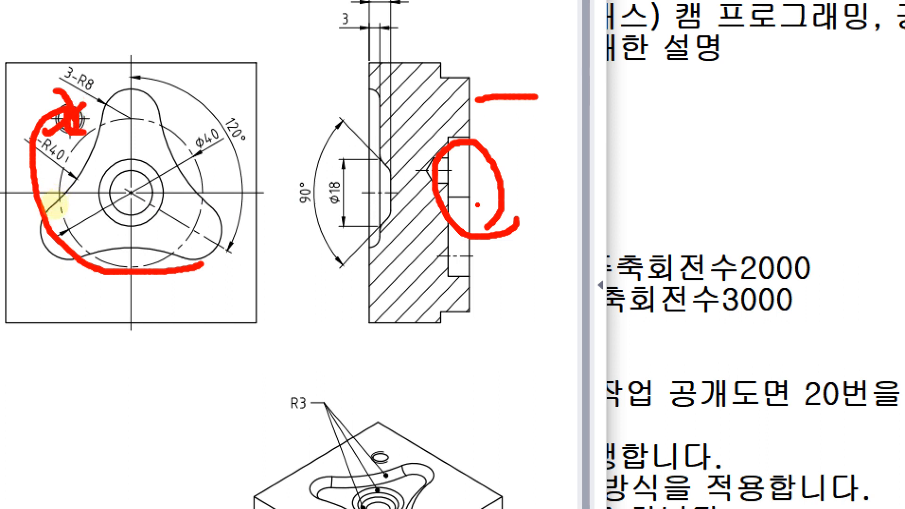
- Trace the three-lobed pocket outline and the central circular recess in red on the front view
{"action": "mouse_move", "coordinate": [109, 105]}
{"action": "left_mouse_down"}
{"action": "mouse_move", "coordinate": [114, 96]}
{"action": "mouse_move", "coordinate": [162, 124]}
{"action": "mouse_move", "coordinate": [220, 263]}
{"action": "left_mouse_up"}
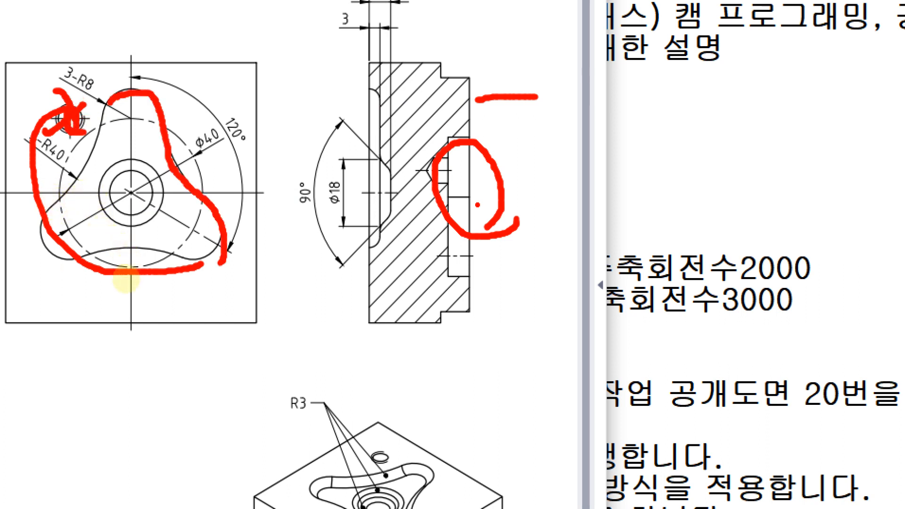
{"action": "mouse_move", "coordinate": [127, 279]}
{"action": "left_mouse_down"}
{"action": "mouse_move", "coordinate": [54, 262]}
{"action": "mouse_move", "coordinate": [38, 221]}
{"action": "mouse_move", "coordinate": [87, 118]}
{"action": "mouse_move", "coordinate": [139, 87]}
{"action": "left_mouse_up"}
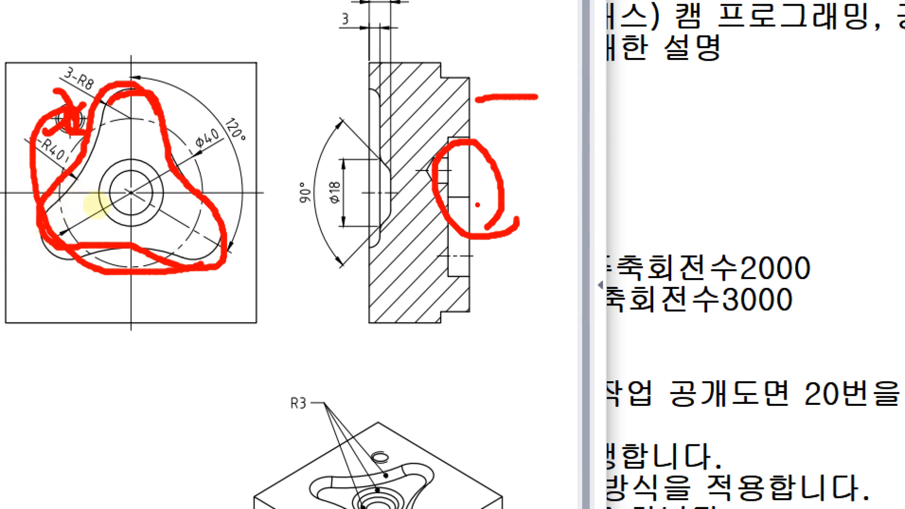
{"action": "mouse_move", "coordinate": [155, 205]}
{"action": "left_mouse_down"}
{"action": "mouse_move", "coordinate": [109, 173]}
{"action": "mouse_move", "coordinate": [164, 188]}
{"action": "left_mouse_up"}
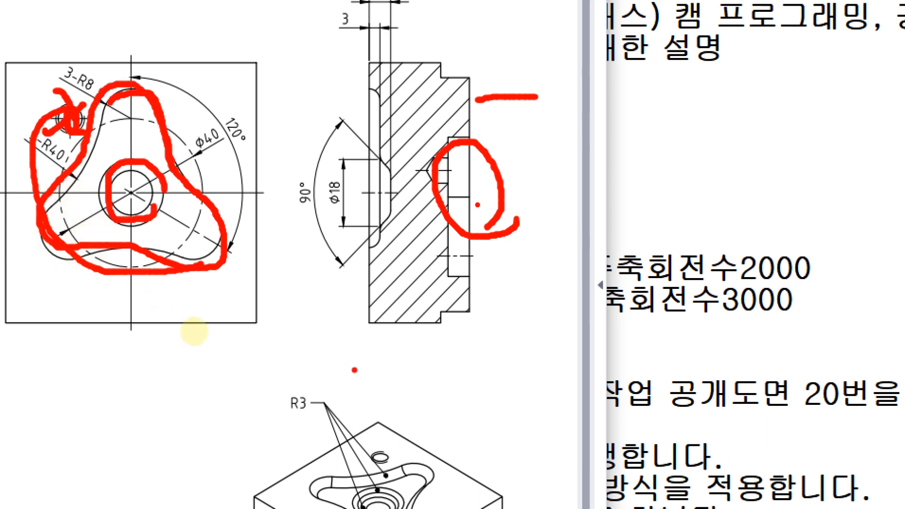
- Circle the pocket area on the isometric view in red, point to it with a mark, and exit the screen annotation
{"action": "scroll", "coordinate": [73, 337], "scroll_direction": "down", "scroll_amount": 3}
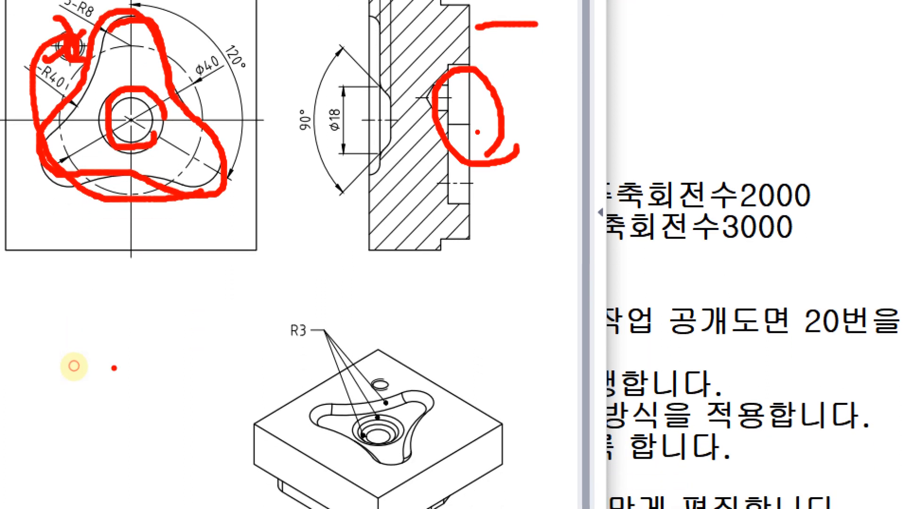
{"action": "mouse_move", "coordinate": [413, 469]}
{"action": "left_mouse_down"}
{"action": "mouse_move", "coordinate": [368, 471]}
{"action": "mouse_move", "coordinate": [330, 372]}
{"action": "mouse_move", "coordinate": [440, 443]}
{"action": "mouse_move", "coordinate": [437, 459]}
{"action": "left_mouse_up"}
{"action": "left_click_drag", "start_coordinate": [437, 345], "coordinate": [476, 344]}
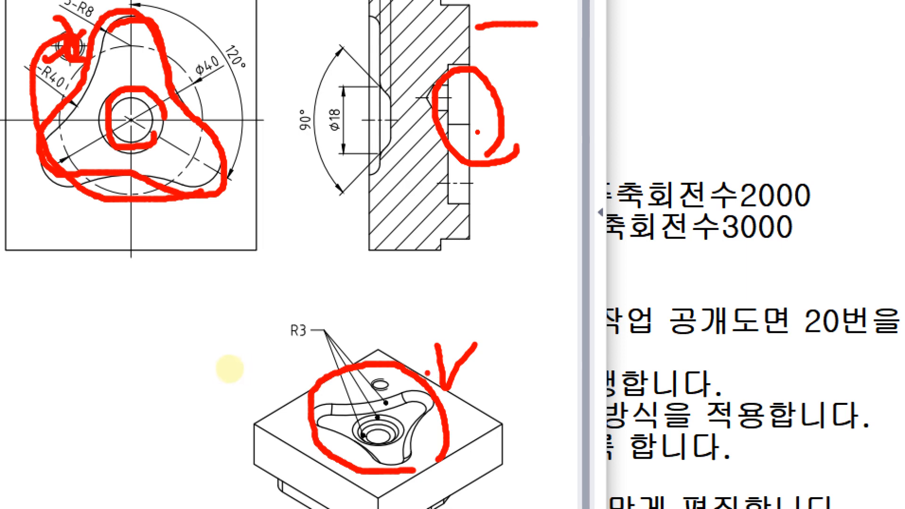
{"action": "key", "text": "Escape"}
- Check the drawing's note on unspecified fillets and rounds, and bring the front and section views back enlarged
{"action": "mouse_move", "coordinate": [76, 399]}
{"action": "left_mouse_down"}
{"action": "mouse_move", "coordinate": [91, 321]}
{"action": "mouse_move", "coordinate": [142, 344]}
{"action": "left_mouse_up"}
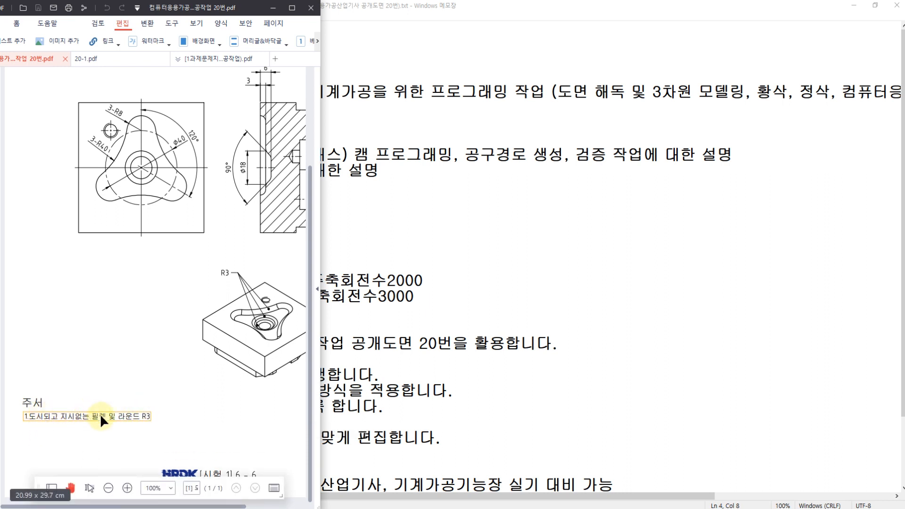
{"action": "left_click_drag", "start_coordinate": [172, 323], "coordinate": [126, 363]}
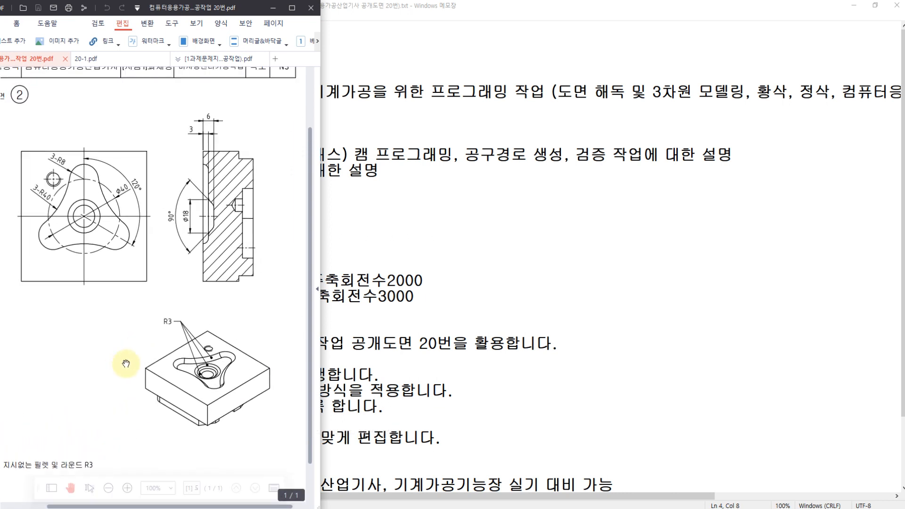
{"action": "mouse_move", "coordinate": [167, 292]}
{"action": "left_mouse_down"}
{"action": "mouse_move", "coordinate": [177, 358]}
{"action": "mouse_move", "coordinate": [188, 326]}
{"action": "left_mouse_up"}
{"action": "scroll", "coordinate": [178, 340], "scroll_direction": "up", "scroll_amount": 1, "text": "ctrl"}
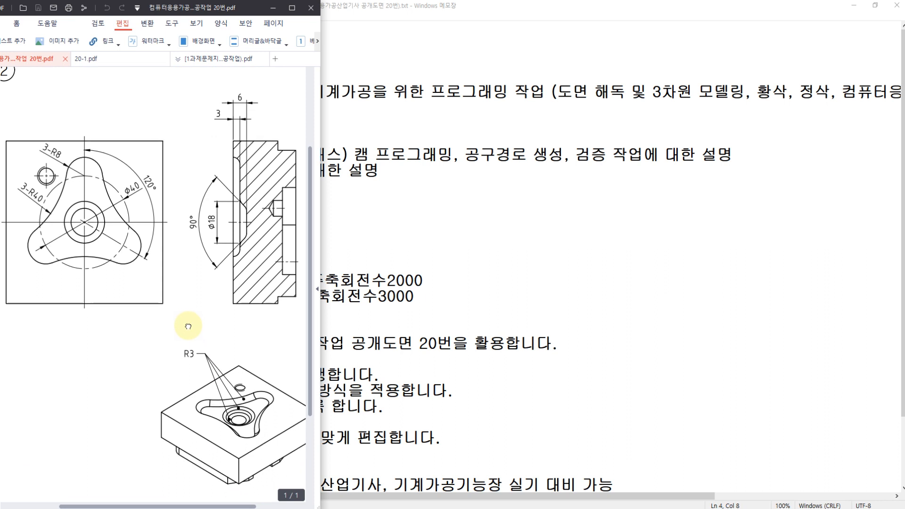
- Switch to NX 10 and start creating a new file
{"action": "left_click", "coordinate": [292, 508]}
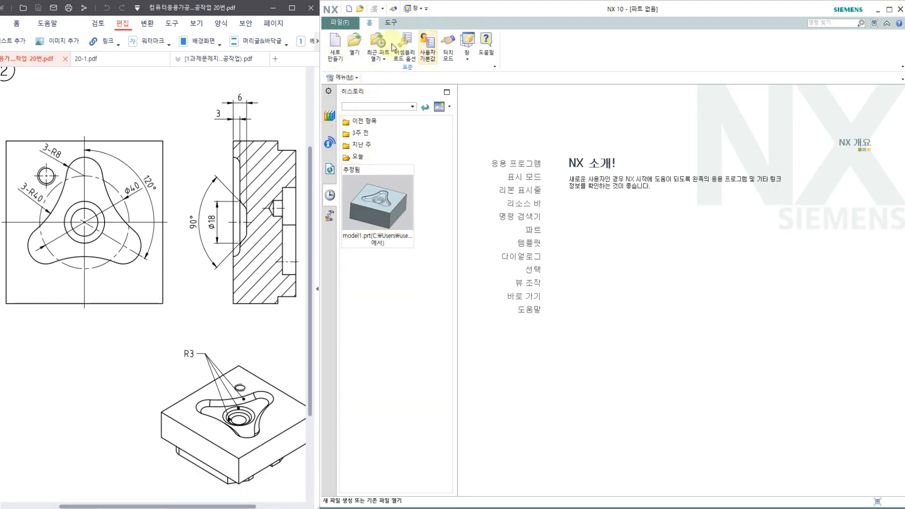
{"action": "left_click", "coordinate": [335, 46]}
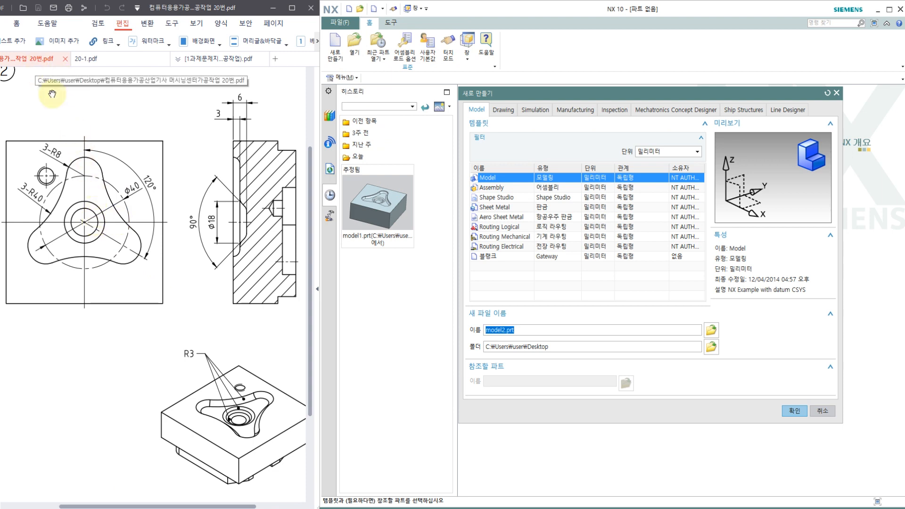
- Show the 20-1.pdf drawing and mark the stock's overall 70 width, 70 height and 28 thickness dimensions in red
{"action": "left_click", "coordinate": [101, 62]}
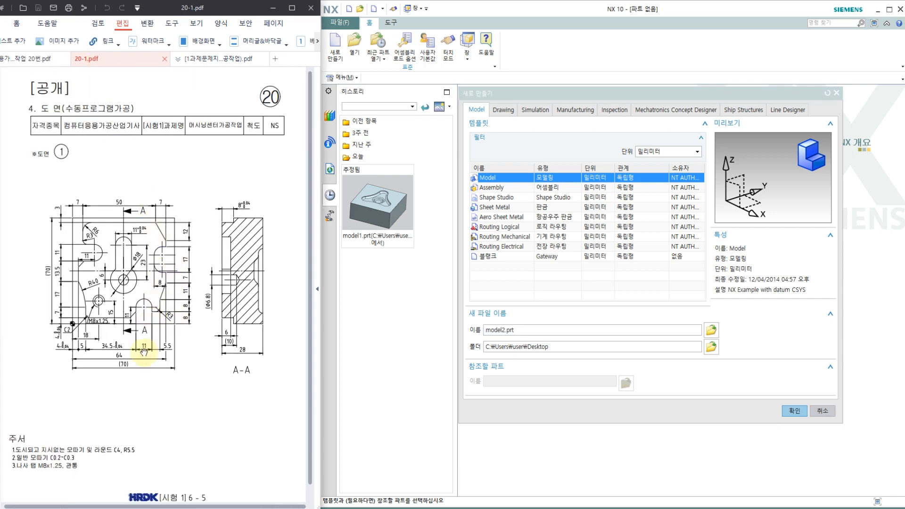
{"action": "key", "text": "ctrl+1"}
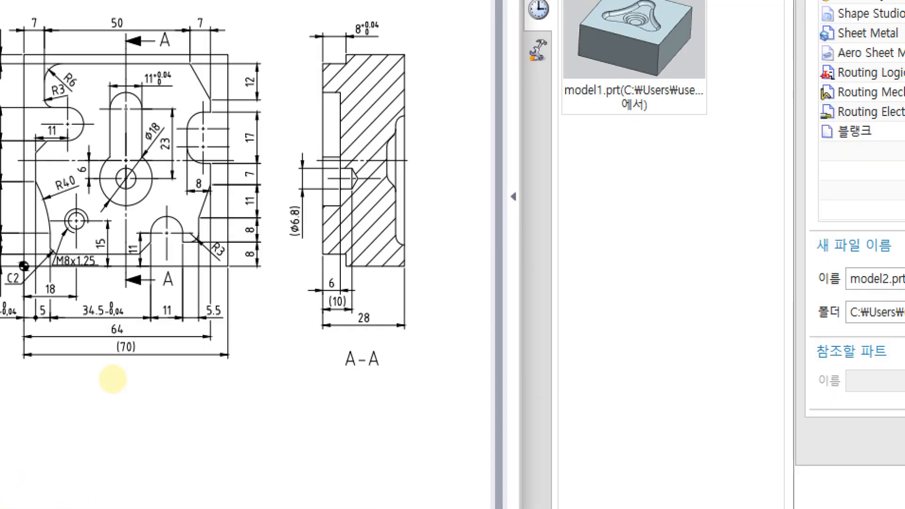
{"action": "left_click", "coordinate": [74, 369]}
{"action": "left_click", "coordinate": [34, 283]}
{"action": "left_click", "coordinate": [123, 380]}
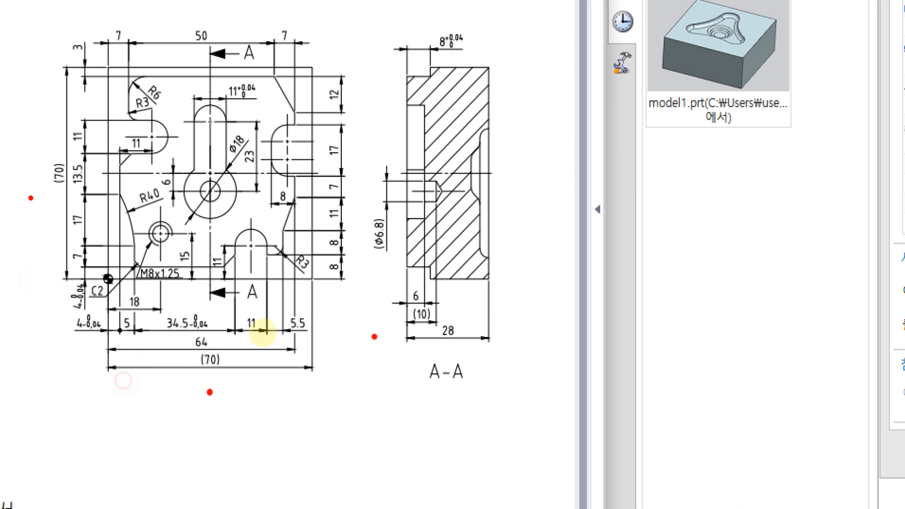
- Circle the 28 thickness dimension of the section view in red and exit the screen annotation
{"action": "mouse_move", "coordinate": [248, 364]}
{"action": "left_mouse_down"}
{"action": "mouse_move", "coordinate": [227, 349]}
{"action": "mouse_move", "coordinate": [255, 351]}
{"action": "left_mouse_up"}
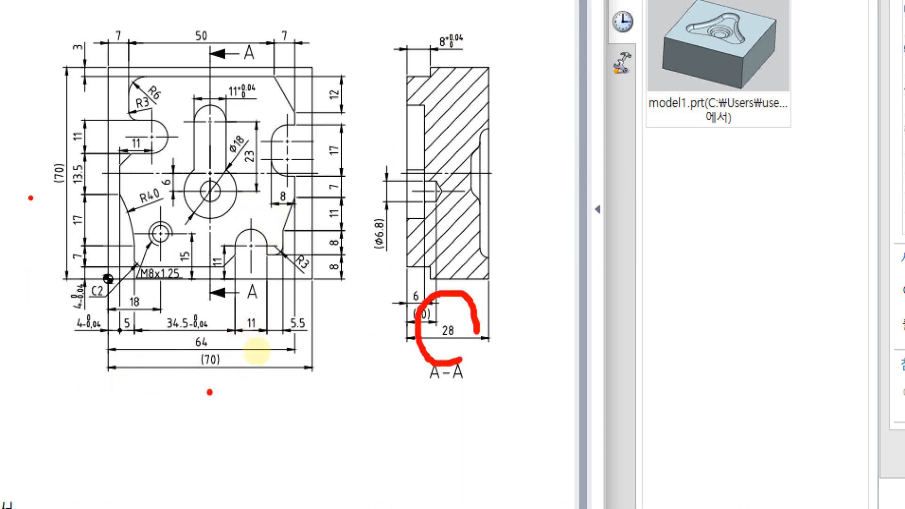
{"action": "left_click", "coordinate": [222, 370]}
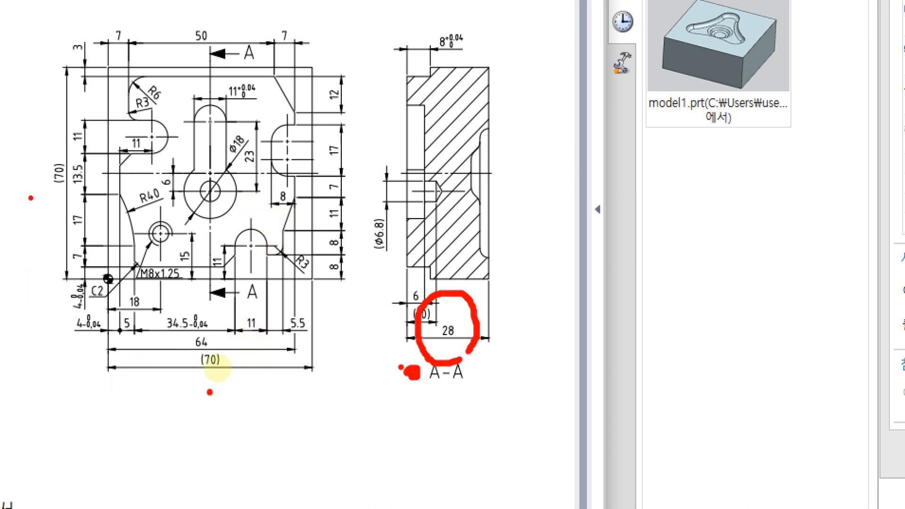
{"action": "key", "text": "Escape"}
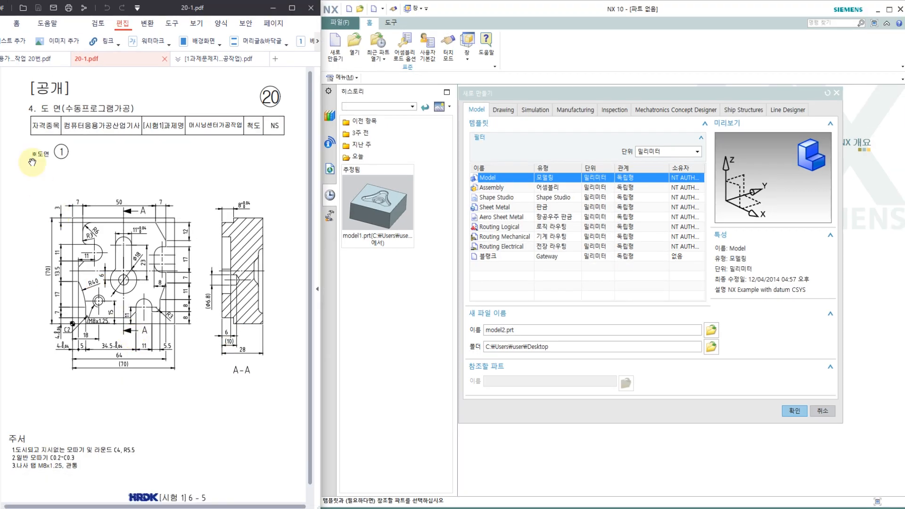
- Bring back the three-lobed pocket drawing and create the millimetre Model file model2.prt in the Desktop folder
{"action": "left_click", "coordinate": [26, 59]}
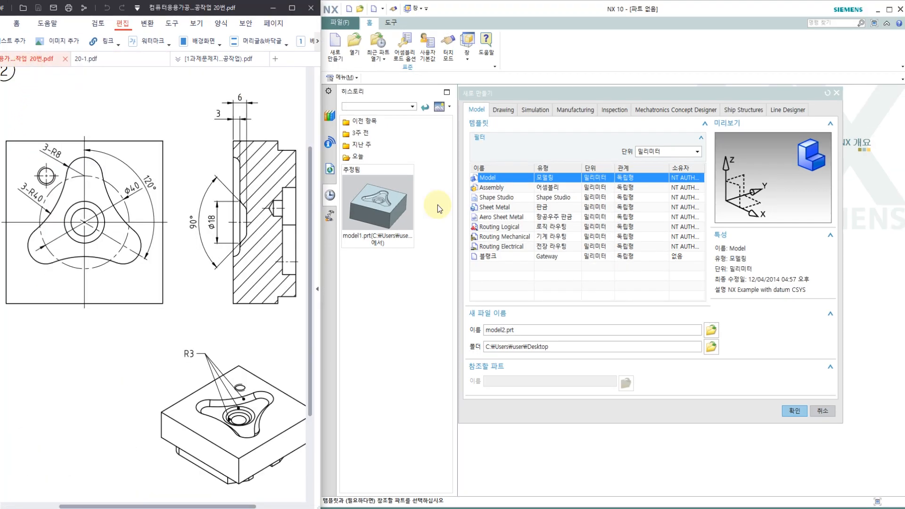
{"action": "left_click", "coordinate": [575, 95]}
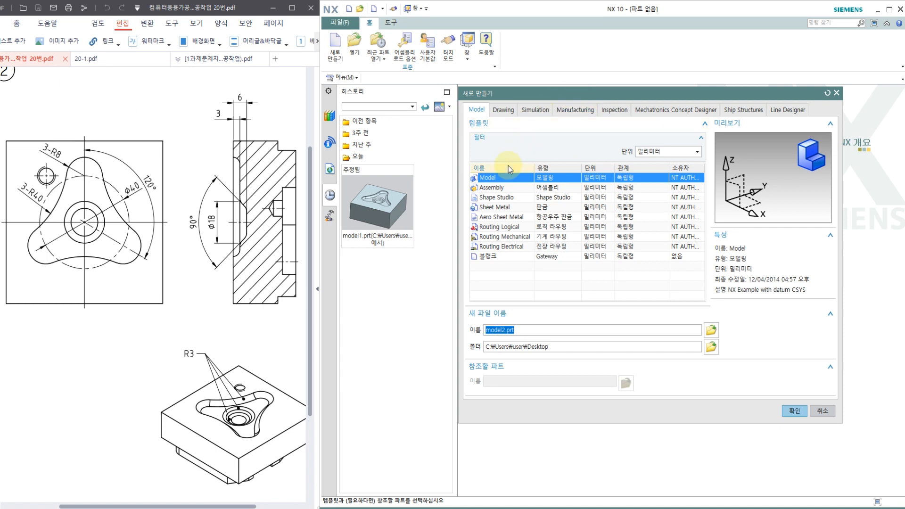
{"action": "left_click", "coordinate": [794, 411]}
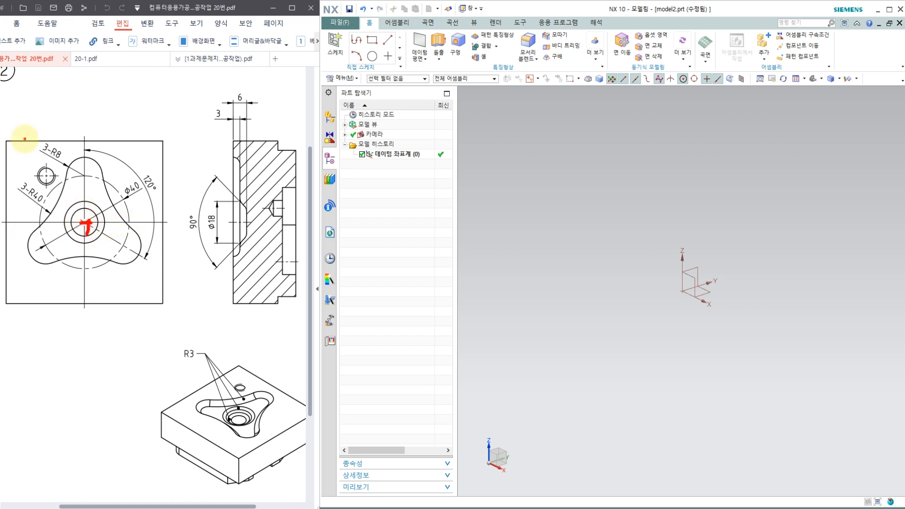
- Outline the stock square and mark its centre in red on the drawing, and exit the annotation
{"action": "mouse_move", "coordinate": [24, 137]}
{"action": "left_mouse_down"}
{"action": "mouse_move", "coordinate": [137, 139]}
{"action": "mouse_move", "coordinate": [37, 293]}
{"action": "mouse_move", "coordinate": [3, 165]}
{"action": "left_mouse_up"}
{"action": "left_click_drag", "start_coordinate": [83, 210], "coordinate": [84, 220]}
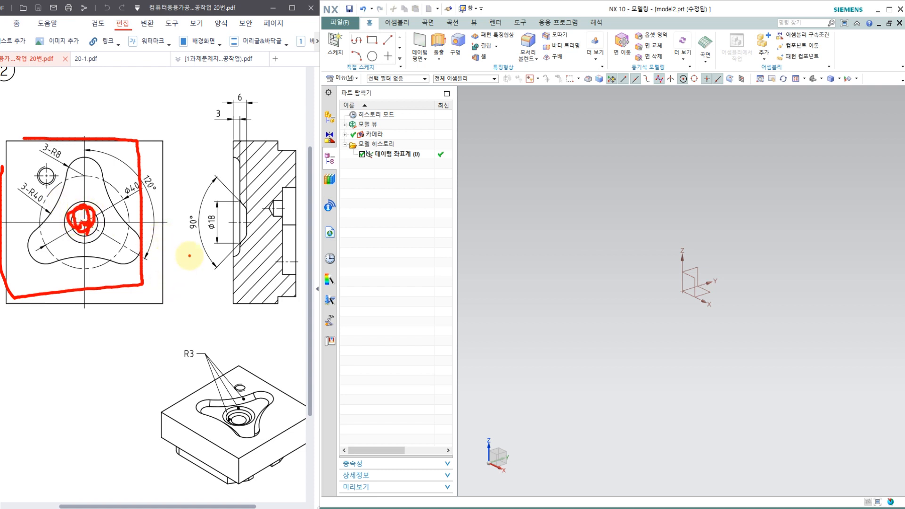
{"action": "key", "text": "Escape"}
{"action": "key", "text": "Escape"}
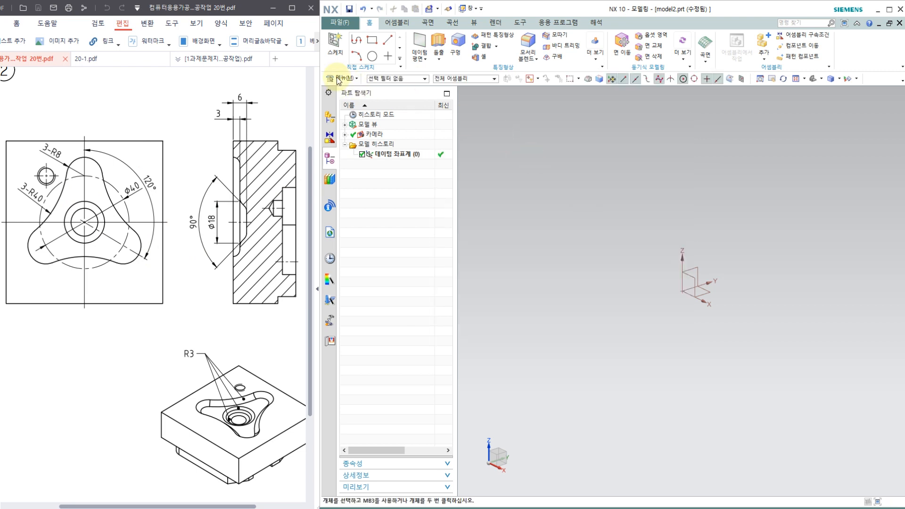
- Start a sketch on the XY plane and draw a rectangle about 108 mm wide centred on the origin
{"action": "left_click", "coordinate": [332, 47]}
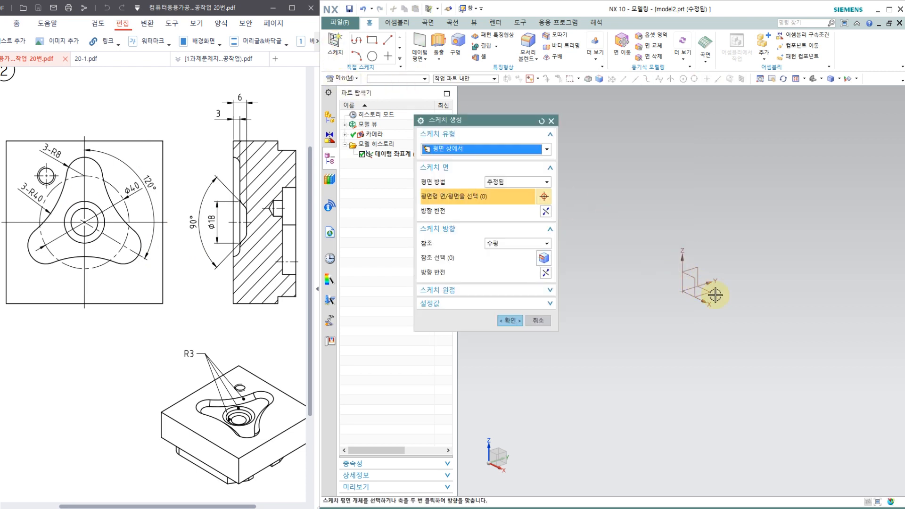
{"action": "left_click", "coordinate": [510, 320]}
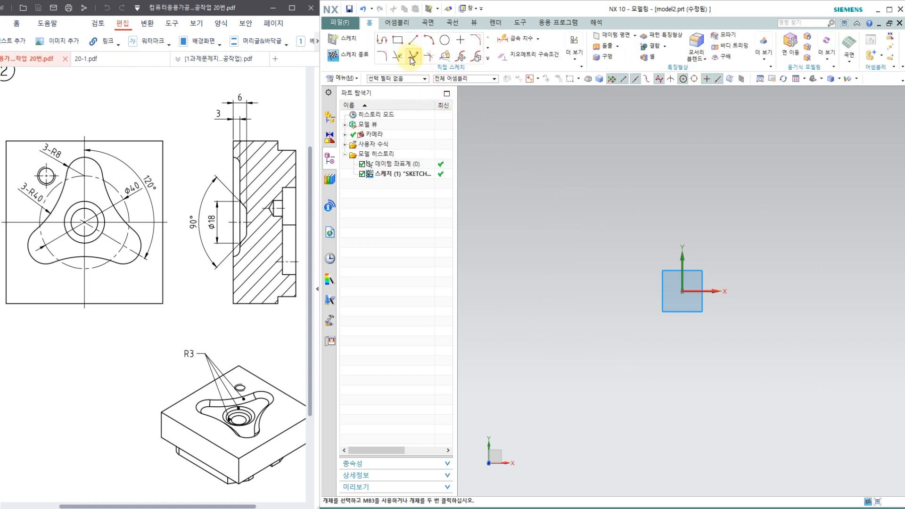
{"action": "left_click", "coordinate": [399, 42]}
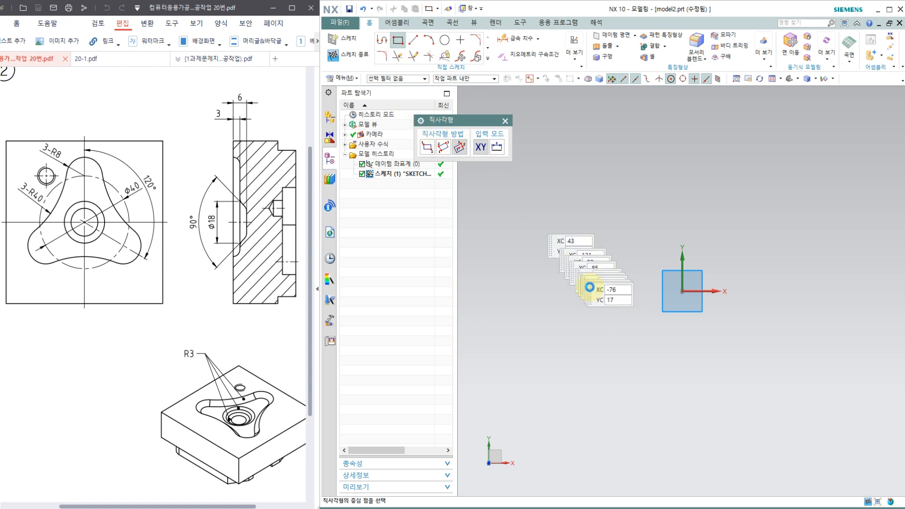
{"action": "left_click", "coordinate": [681, 291]}
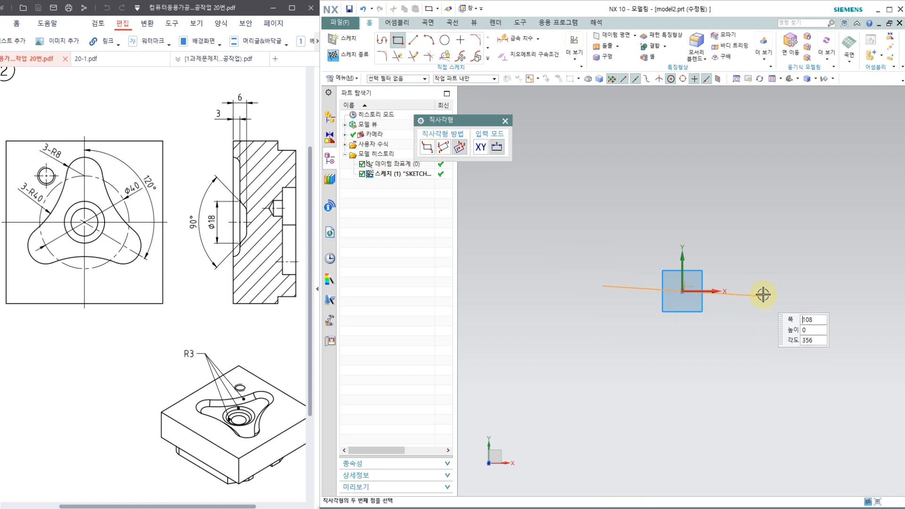
{"action": "left_click", "coordinate": [760, 203]}
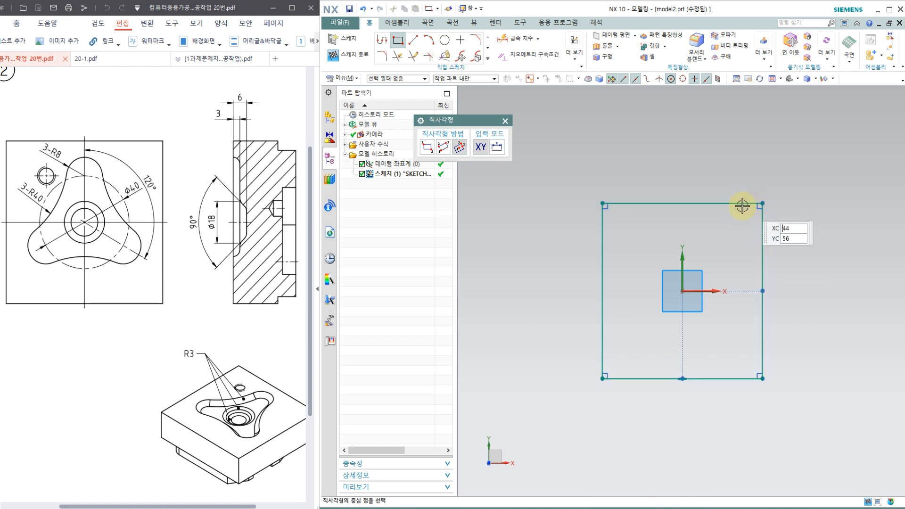
{"action": "left_click", "coordinate": [503, 121]}
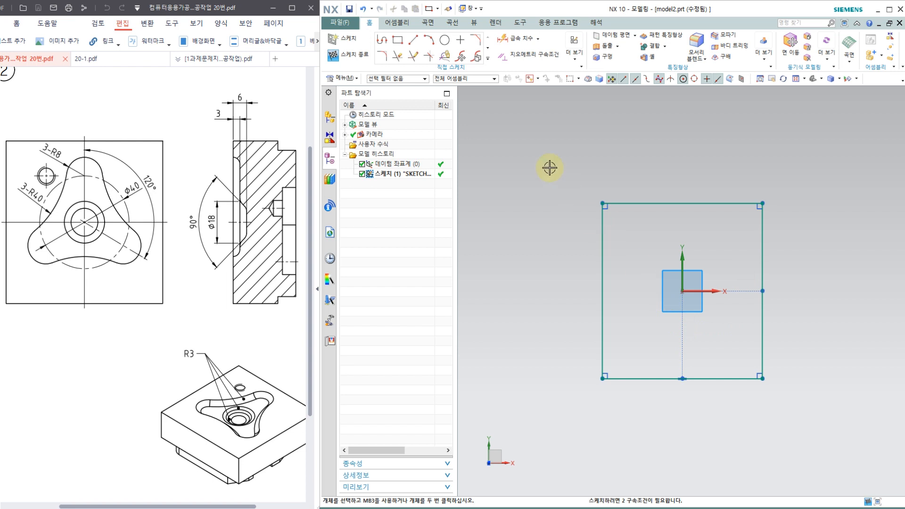
- Apply an equal-length constraint between the rectangle's upper and left edges
{"action": "left_click", "coordinate": [526, 56]}
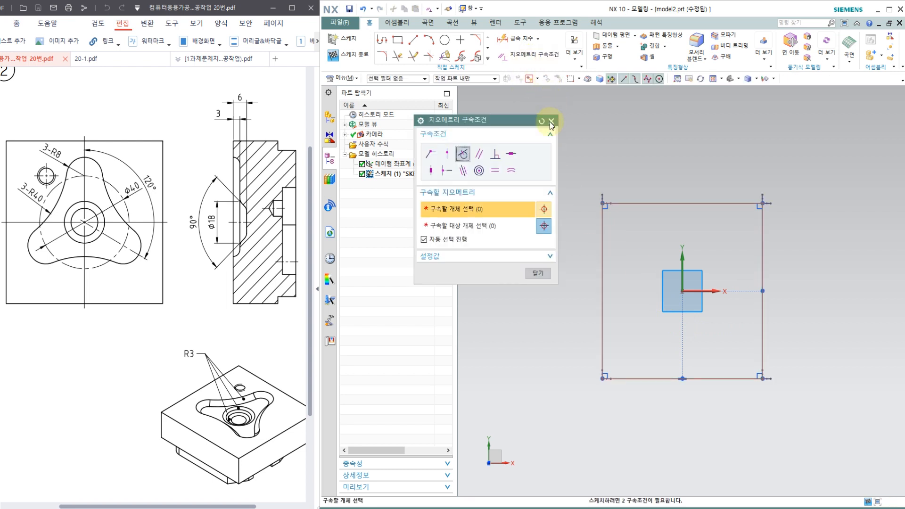
{"action": "left_click", "coordinate": [498, 172]}
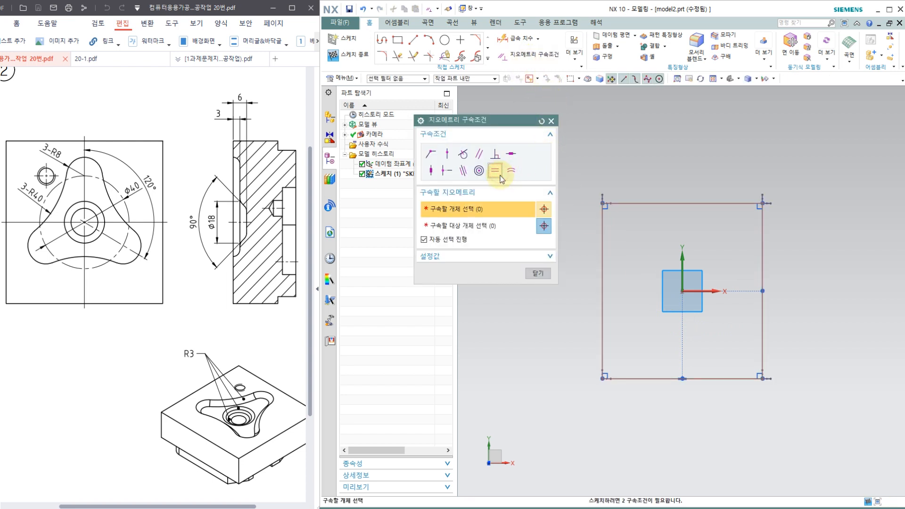
{"action": "left_click", "coordinate": [634, 204]}
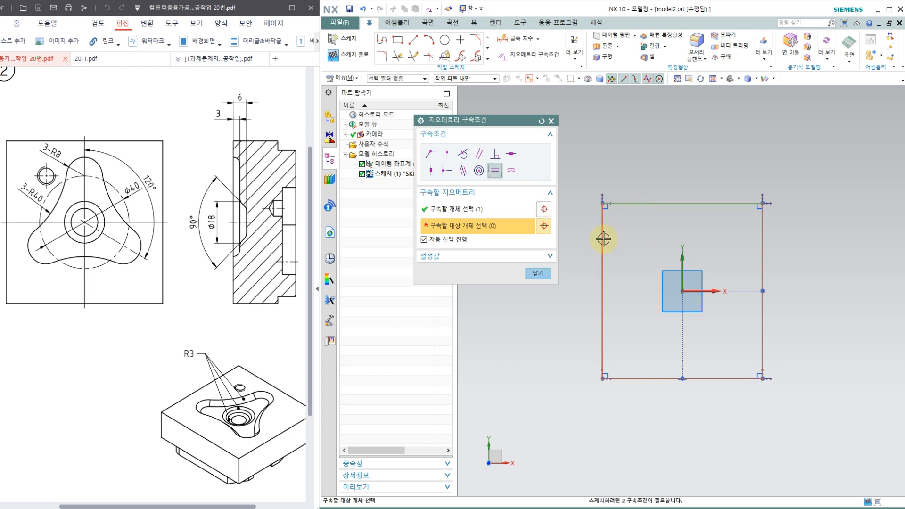
{"action": "left_click", "coordinate": [602, 238]}
{"action": "left_click", "coordinate": [539, 273]}
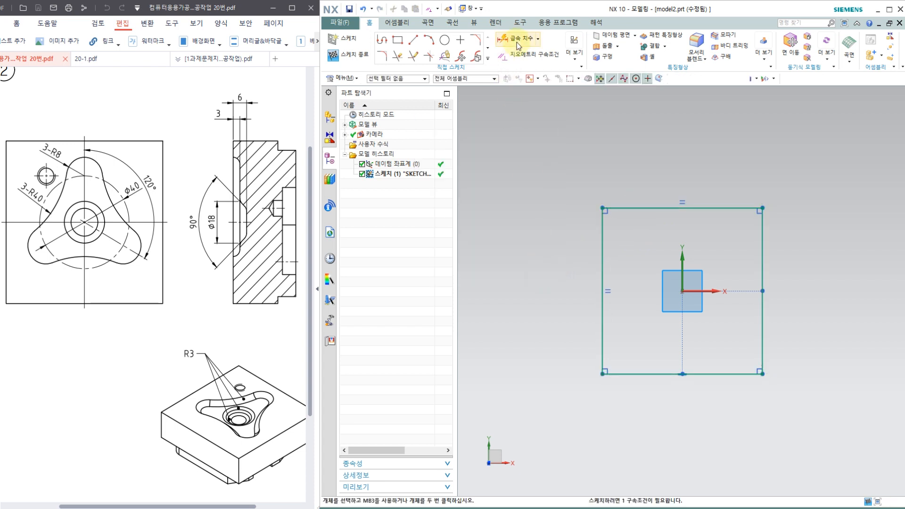
- Dimension the rectangle's left edge with Rapid Dimension at 70 mm
{"action": "left_click", "coordinate": [597, 247]}
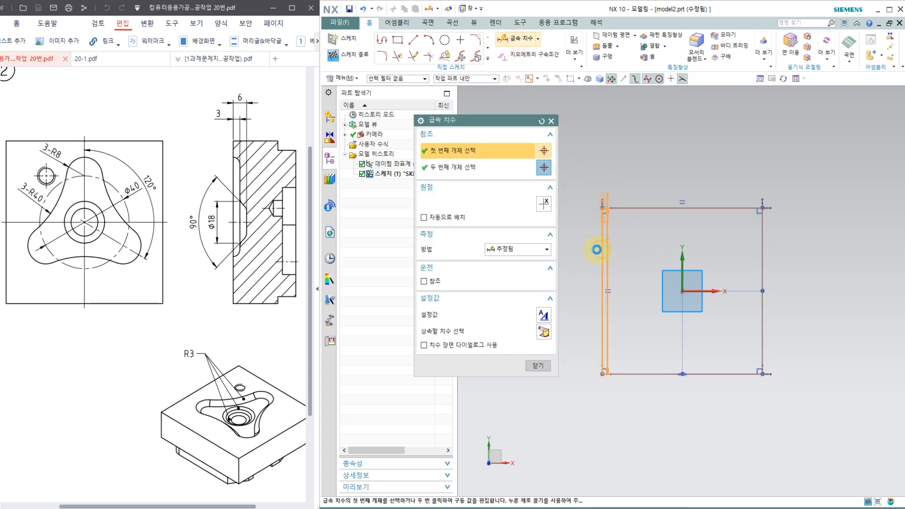
{"action": "left_click", "coordinate": [601, 258]}
{"action": "type", "text": "70"}
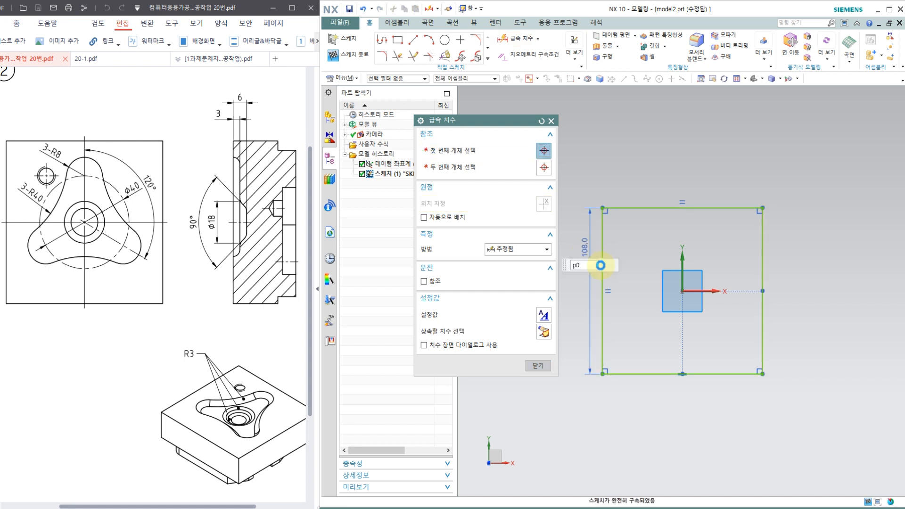
{"action": "key", "text": "Return"}
{"action": "left_click", "coordinate": [539, 366]}
{"action": "scroll", "coordinate": [613, 306], "scroll_direction": "up", "scroll_amount": 4}
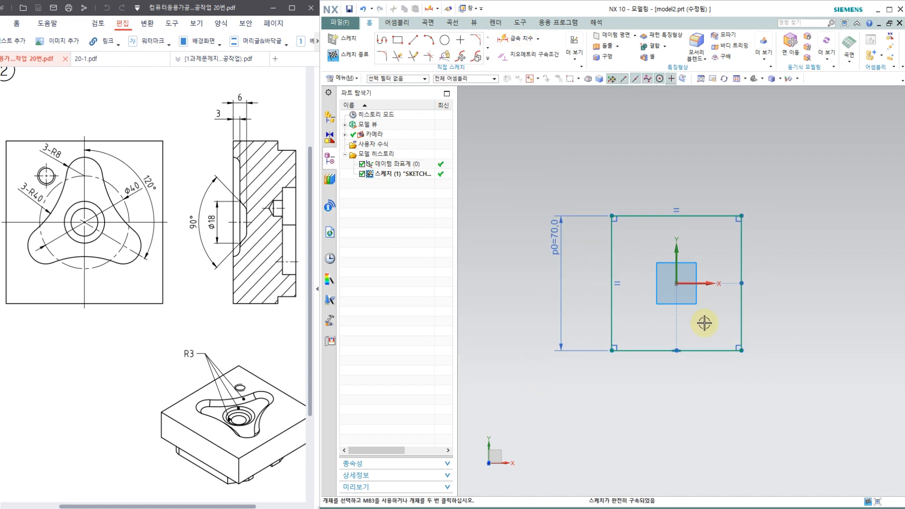
{"action": "scroll", "coordinate": [596, 290], "scroll_direction": "up", "scroll_amount": 1}
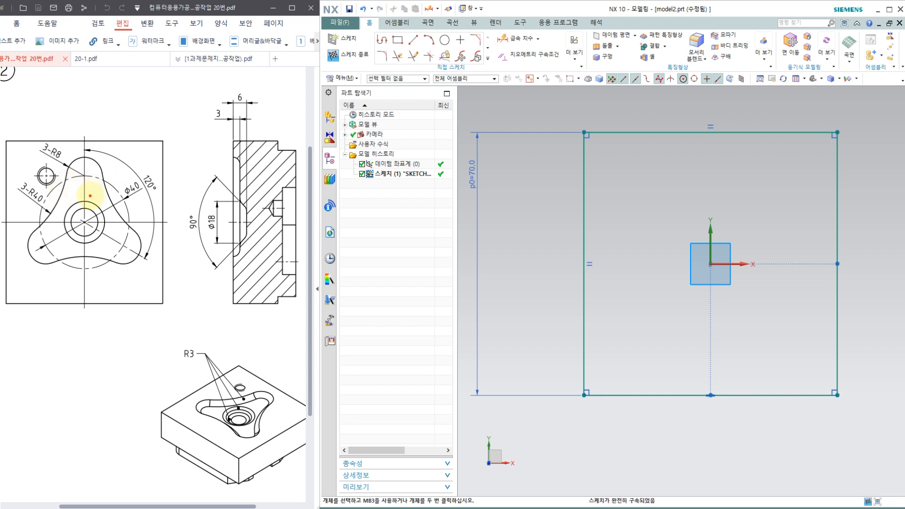
- Circle the pocket's three R8 lobes in red on the drawing and mark the 120° spacing
{"action": "mouse_move", "coordinate": [90, 195]}
{"action": "left_mouse_down"}
{"action": "mouse_move", "coordinate": [65, 175]}
{"action": "mouse_move", "coordinate": [94, 163]}
{"action": "mouse_move", "coordinate": [96, 192]}
{"action": "left_mouse_up"}
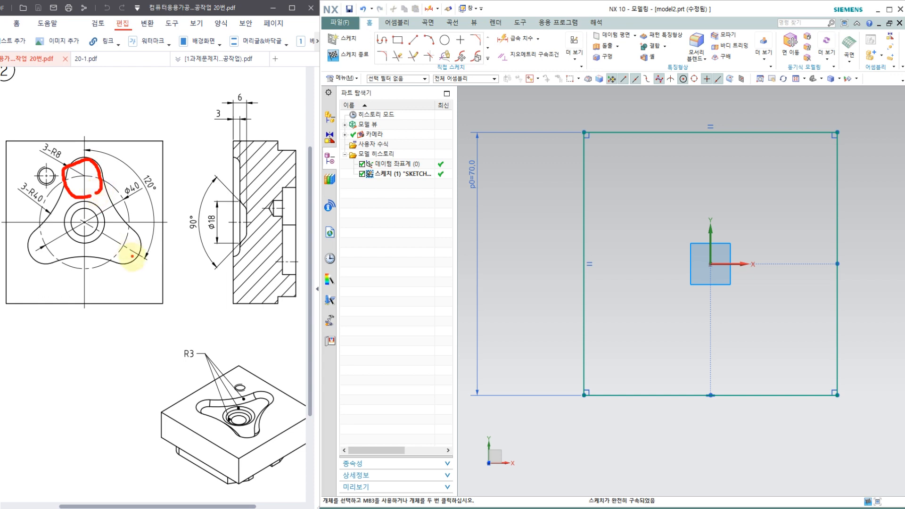
{"action": "mouse_move", "coordinate": [133, 256]}
{"action": "left_mouse_down"}
{"action": "mouse_move", "coordinate": [107, 245]}
{"action": "mouse_move", "coordinate": [141, 238]}
{"action": "mouse_move", "coordinate": [139, 256]}
{"action": "left_mouse_up"}
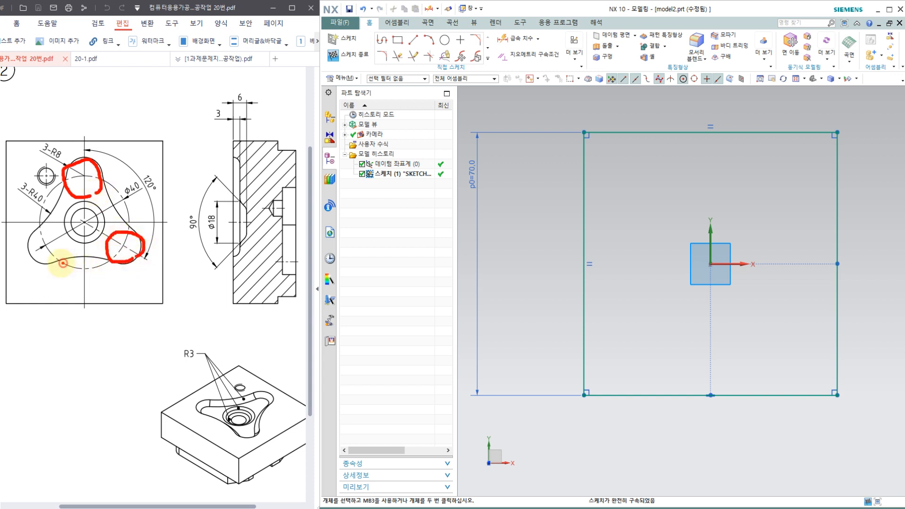
{"action": "mouse_move", "coordinate": [63, 263]}
{"action": "left_mouse_down"}
{"action": "mouse_move", "coordinate": [36, 219]}
{"action": "mouse_move", "coordinate": [71, 248]}
{"action": "mouse_move", "coordinate": [52, 262]}
{"action": "left_mouse_up"}
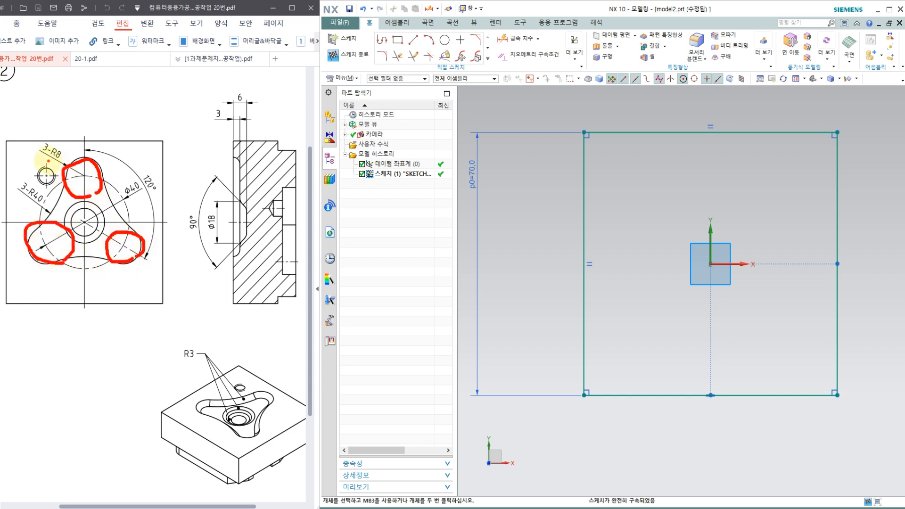
{"action": "left_click", "coordinate": [100, 149]}
{"action": "left_click", "coordinate": [154, 195]}
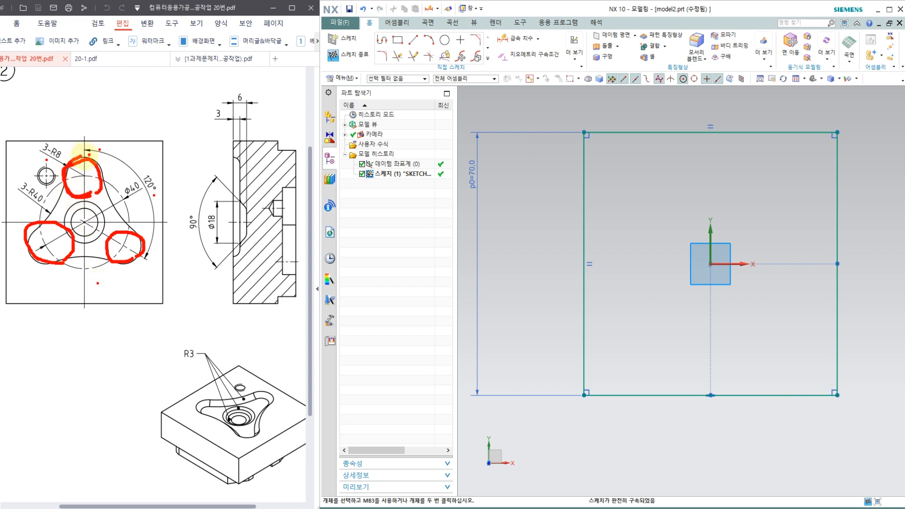
- Trace the R40 arcs linking the pocket's three lobes in red and mark the lobe centres
{"action": "mouse_move", "coordinate": [81, 147]}
{"action": "left_mouse_down"}
{"action": "mouse_move", "coordinate": [92, 194]}
{"action": "mouse_move", "coordinate": [126, 203]}
{"action": "mouse_move", "coordinate": [66, 257]}
{"action": "mouse_move", "coordinate": [45, 246]}
{"action": "left_mouse_up"}
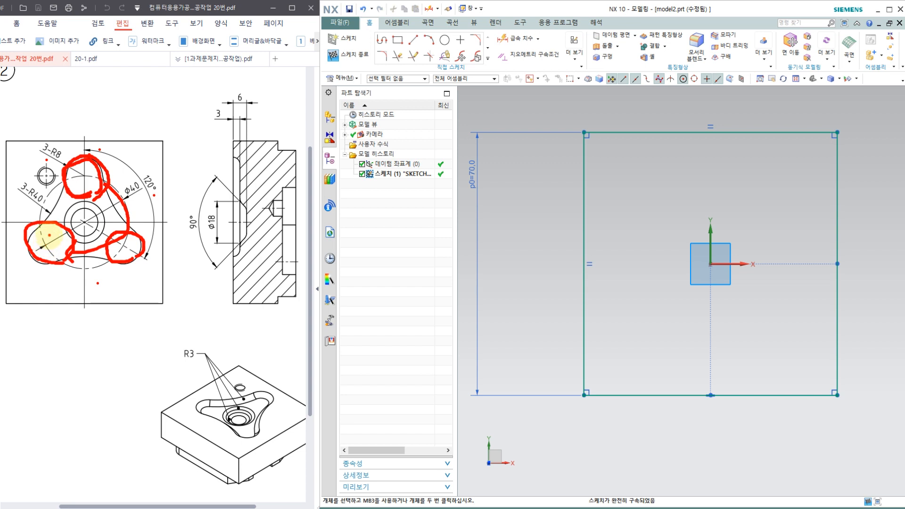
{"action": "left_click", "coordinate": [123, 251]}
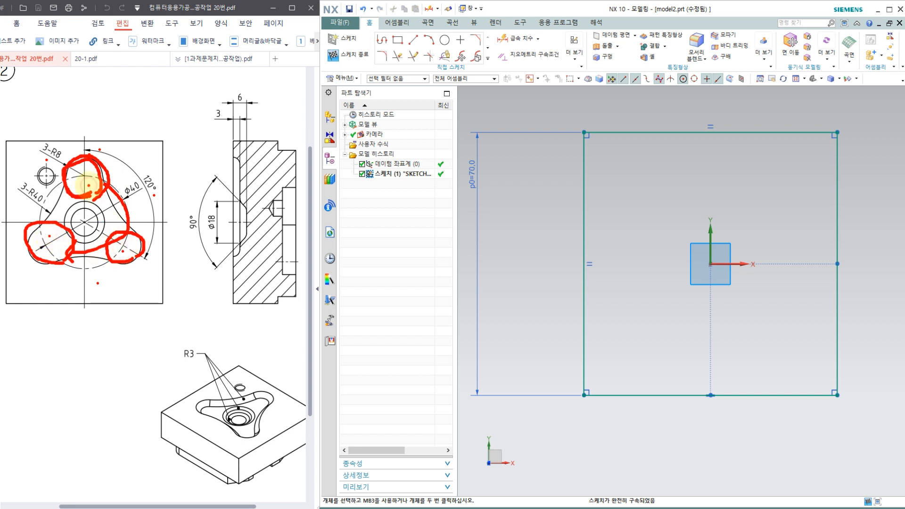
{"action": "left_click", "coordinate": [88, 185]}
{"action": "left_click_drag", "start_coordinate": [61, 188], "coordinate": [42, 212]}
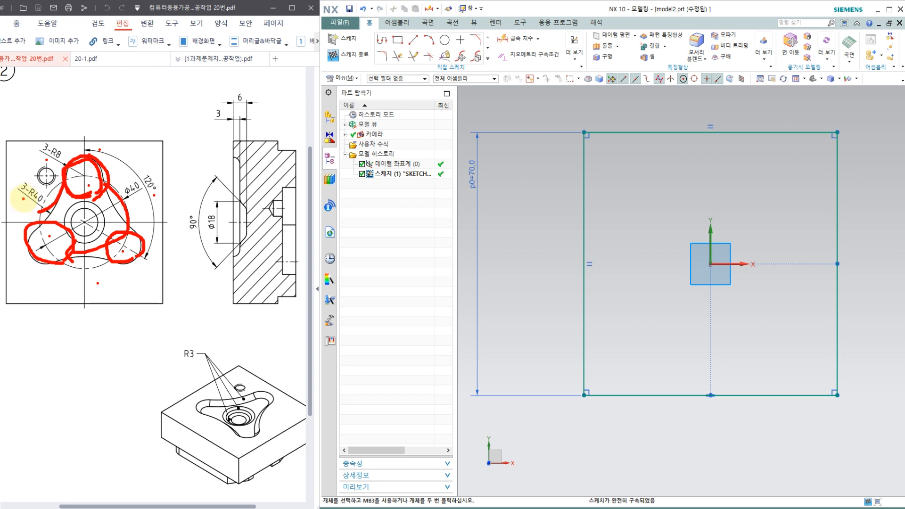
{"action": "left_click_drag", "start_coordinate": [62, 181], "coordinate": [38, 229]}
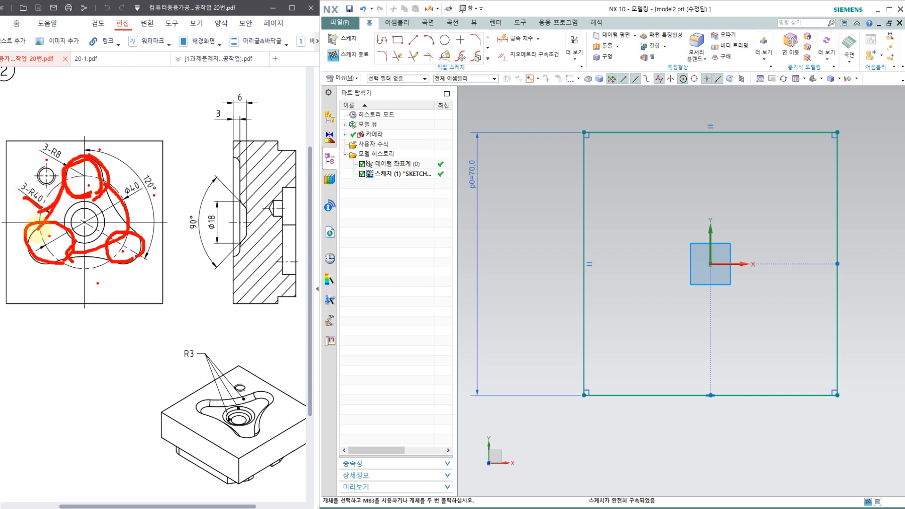
{"action": "mouse_move", "coordinate": [51, 264]}
{"action": "left_mouse_down"}
{"action": "mouse_move", "coordinate": [100, 254]}
{"action": "mouse_move", "coordinate": [110, 267]}
{"action": "mouse_move", "coordinate": [97, 179]}
{"action": "left_mouse_up"}
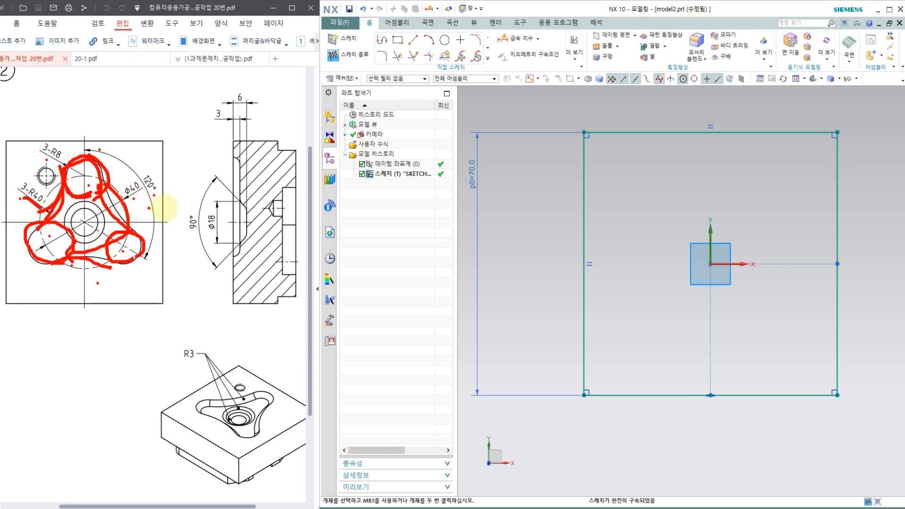
- Circle the Ø18 dimension, trace the stepped pocket profile in the section view, and draw a leader from the upper lobe in red
{"action": "mouse_move", "coordinate": [212, 225]}
{"action": "left_mouse_down"}
{"action": "mouse_move", "coordinate": [203, 209]}
{"action": "mouse_move", "coordinate": [215, 229]}
{"action": "left_mouse_up"}
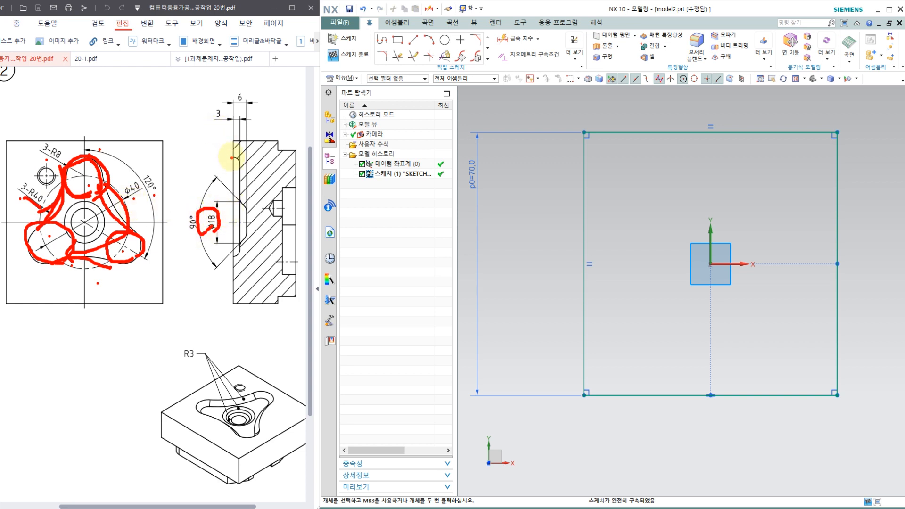
{"action": "mouse_move", "coordinate": [236, 147]}
{"action": "left_mouse_down"}
{"action": "mouse_move", "coordinate": [228, 171]}
{"action": "mouse_move", "coordinate": [229, 146]}
{"action": "mouse_move", "coordinate": [246, 235]}
{"action": "left_mouse_up"}
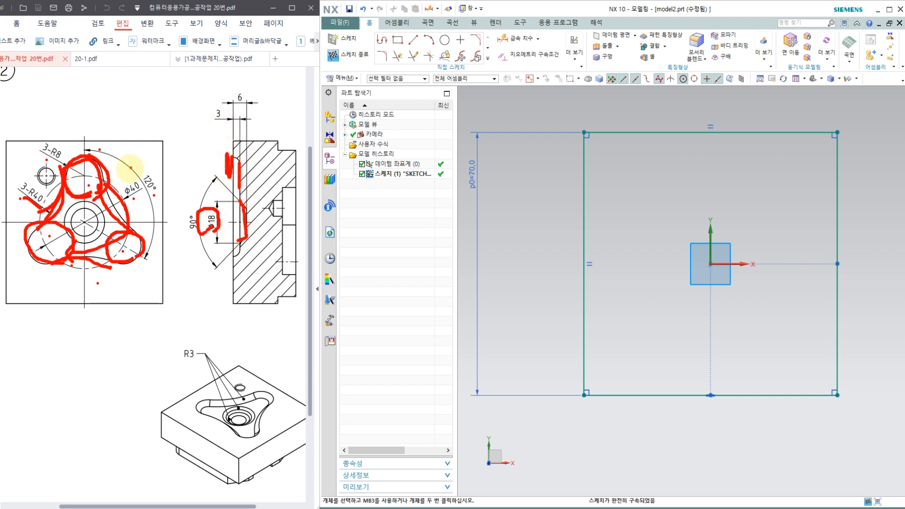
{"action": "mouse_move", "coordinate": [94, 171]}
{"action": "left_mouse_down"}
{"action": "mouse_move", "coordinate": [132, 81]}
{"action": "mouse_move", "coordinate": [137, 111]}
{"action": "left_mouse_up"}
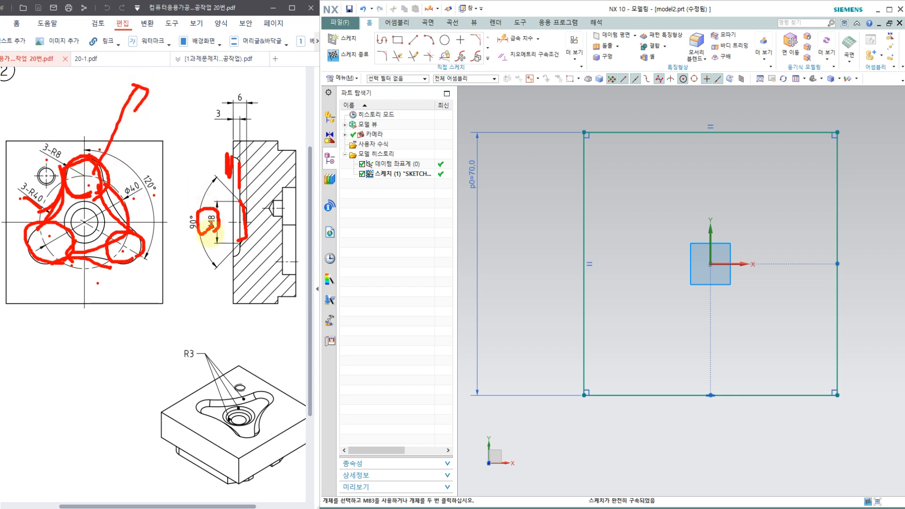
{"action": "left_click_drag", "start_coordinate": [204, 218], "coordinate": [199, 252]}
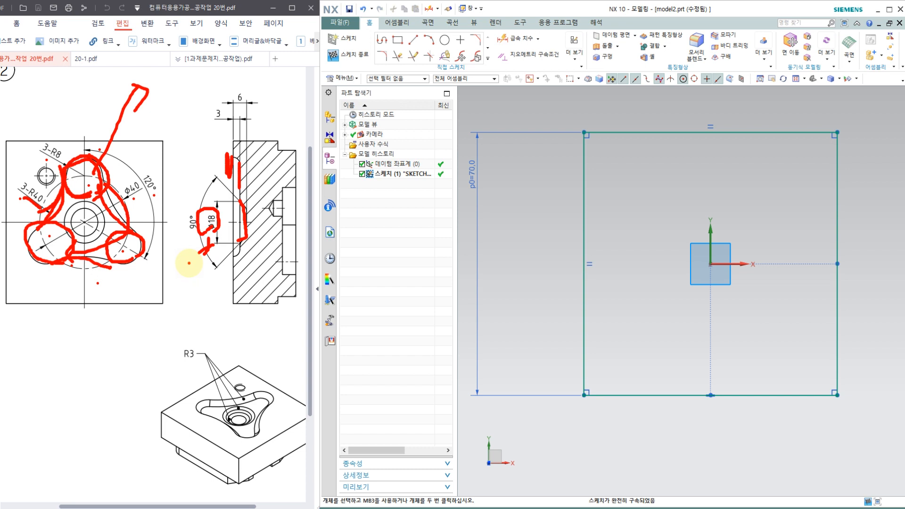
- Clear the red markup from the drawing and sketch a circle about 15.5 mm in diameter in the square's upper half
{"action": "key", "text": "Escape"}
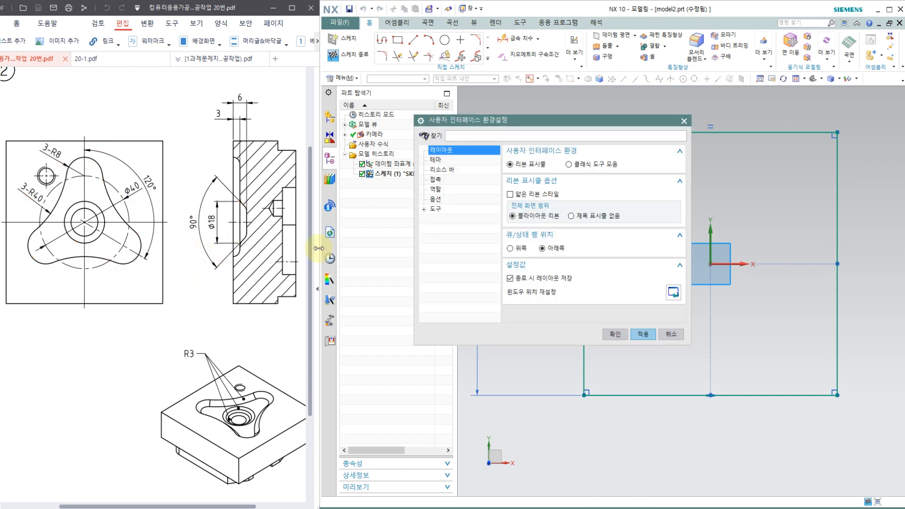
{"action": "key", "text": "Escape"}
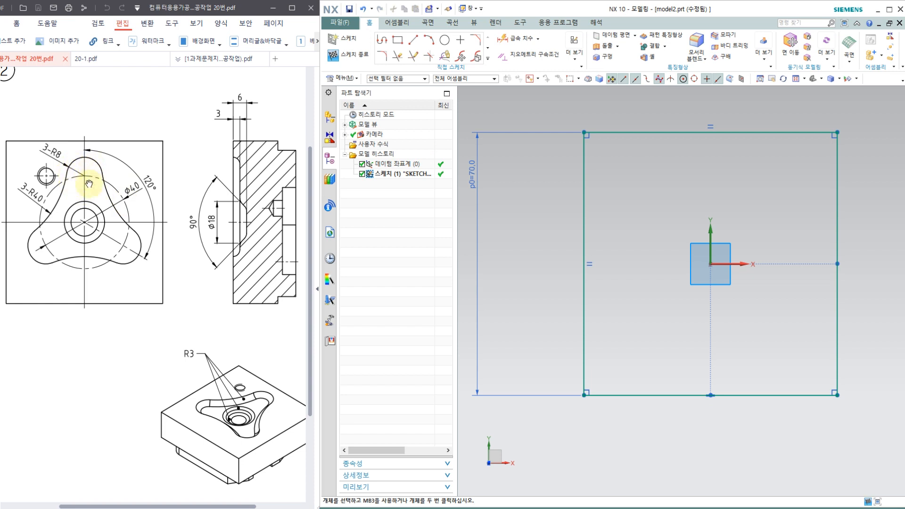
{"action": "left_click", "coordinate": [443, 41]}
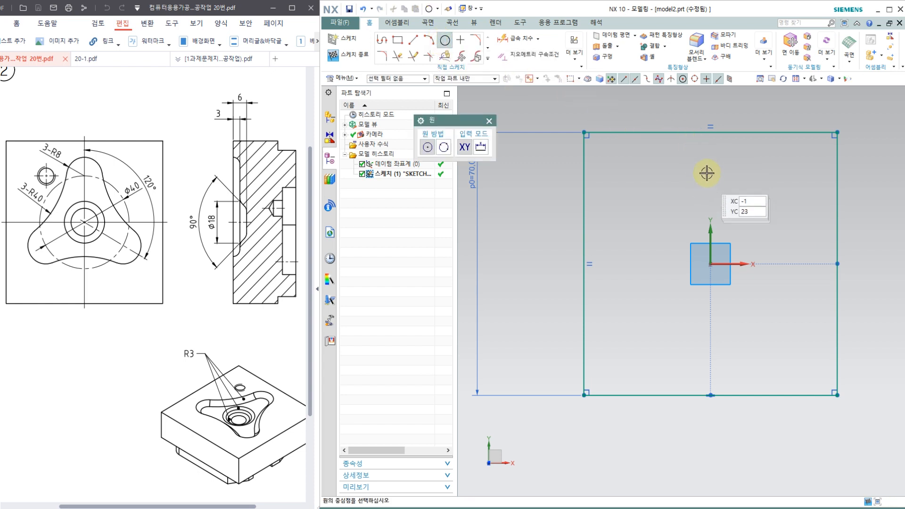
{"action": "left_click", "coordinate": [689, 194]}
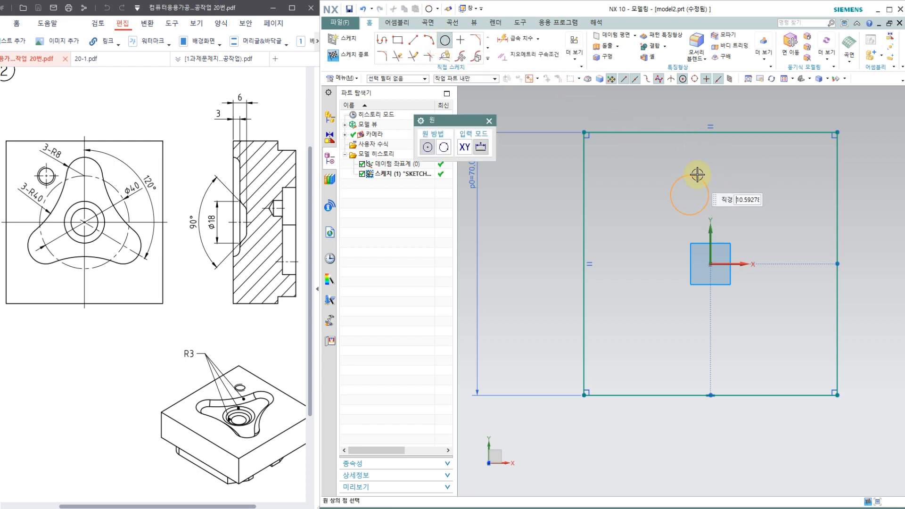
{"action": "left_click", "coordinate": [669, 214]}
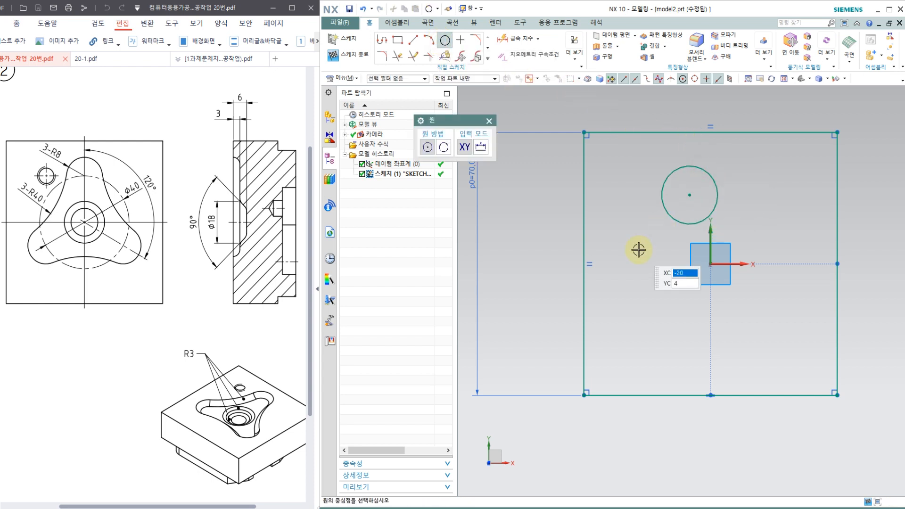
- Constrain the circle's centre onto the Y axis with a point-on-curve geometric constraint
{"action": "left_click", "coordinate": [523, 56]}
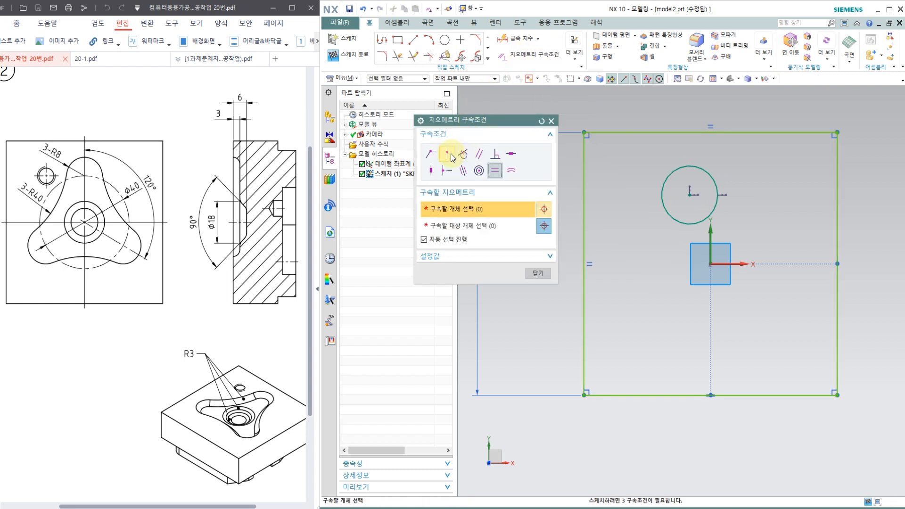
{"action": "left_click", "coordinate": [446, 154]}
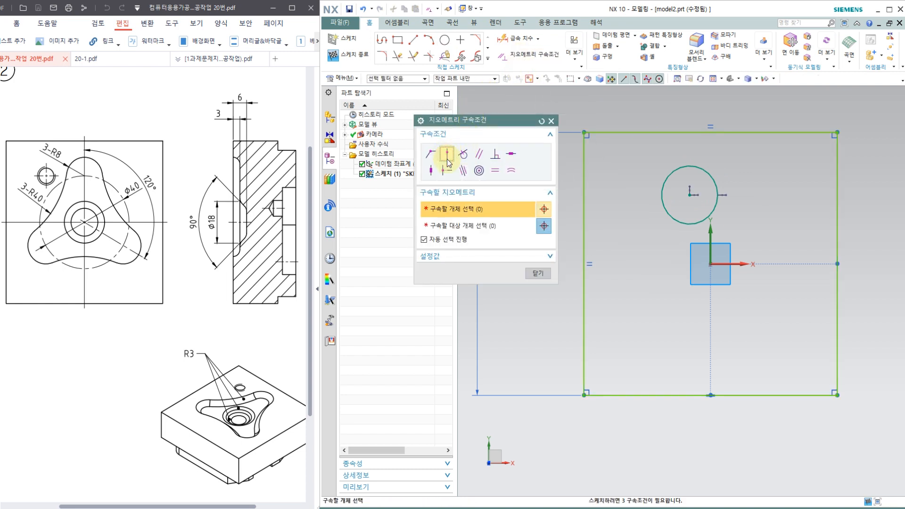
{"action": "left_click", "coordinate": [709, 234]}
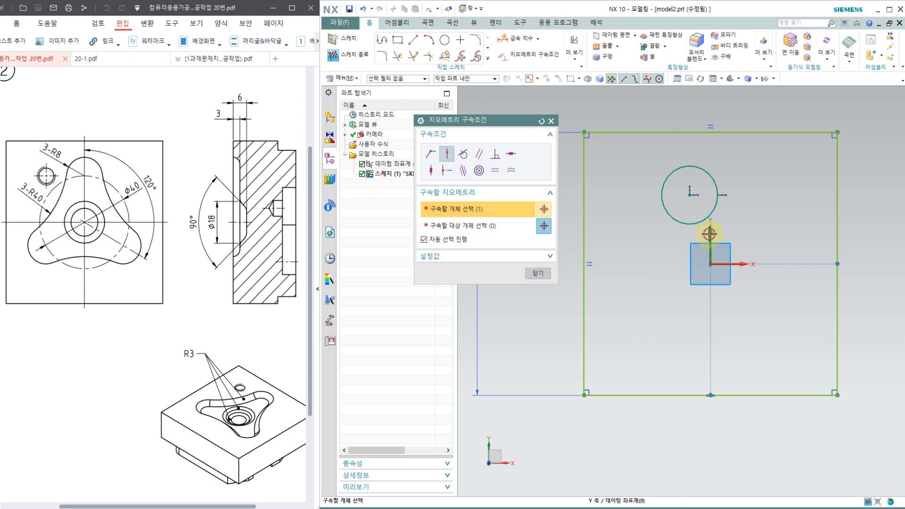
{"action": "left_click", "coordinate": [688, 192]}
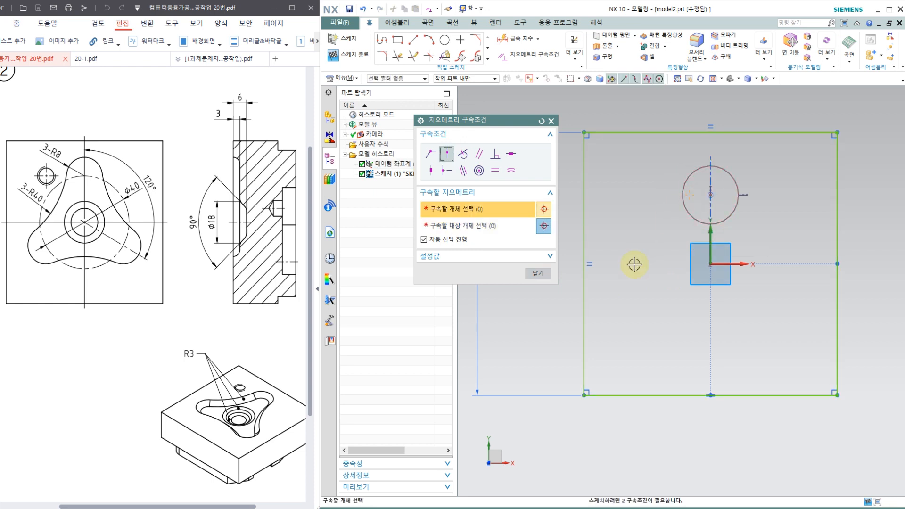
- Dimension the circle's centre at 40/2 mm from the X axis with Rapid Dimension
{"action": "left_click", "coordinate": [518, 47]}
{"action": "left_click", "coordinate": [749, 260]}
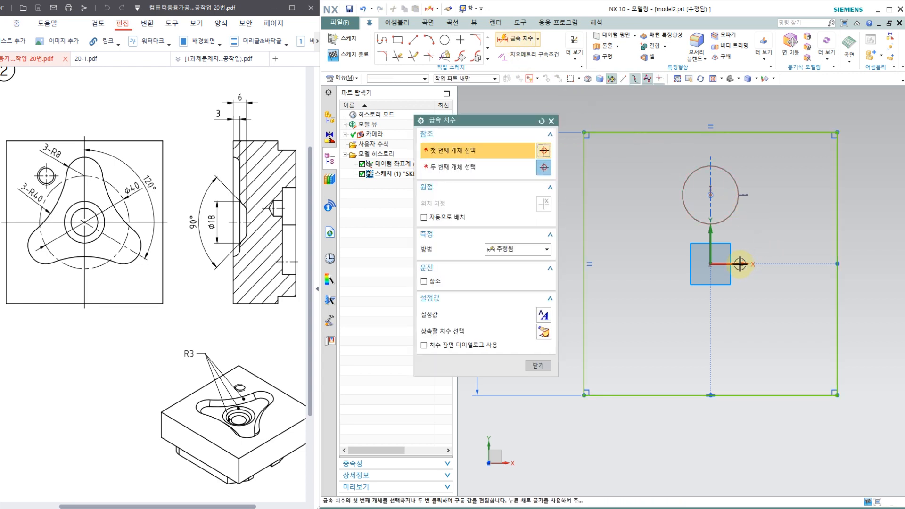
{"action": "left_click", "coordinate": [714, 197]}
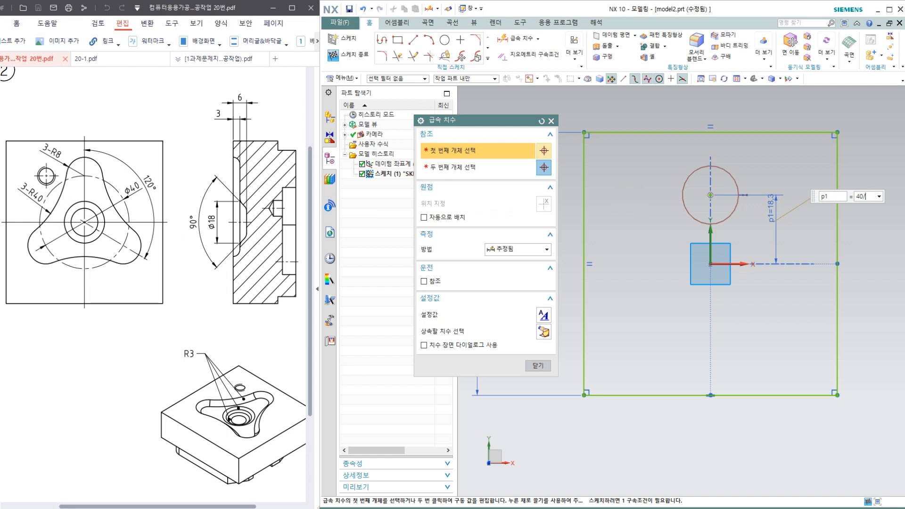
{"action": "type", "text": "2"}
{"action": "key", "text": "Return"}
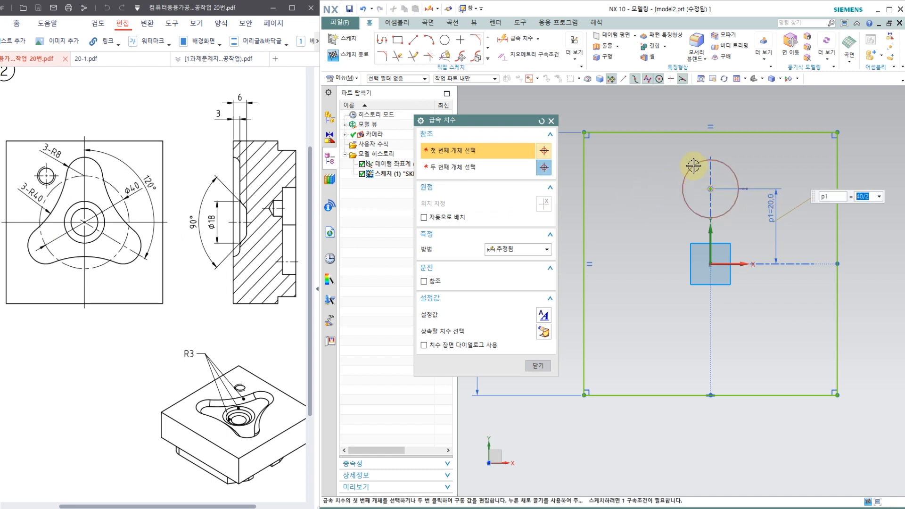
- Dimension the upper circle's diameter as 8*2 mm and finish dimensioning
{"action": "left_click", "coordinate": [685, 168]}
{"action": "left_click", "coordinate": [666, 163]}
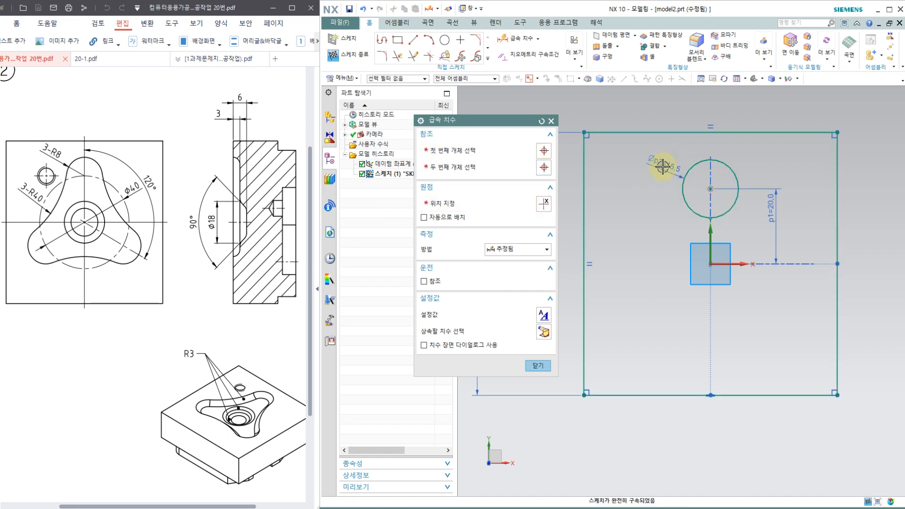
{"action": "type", "text": "8"}
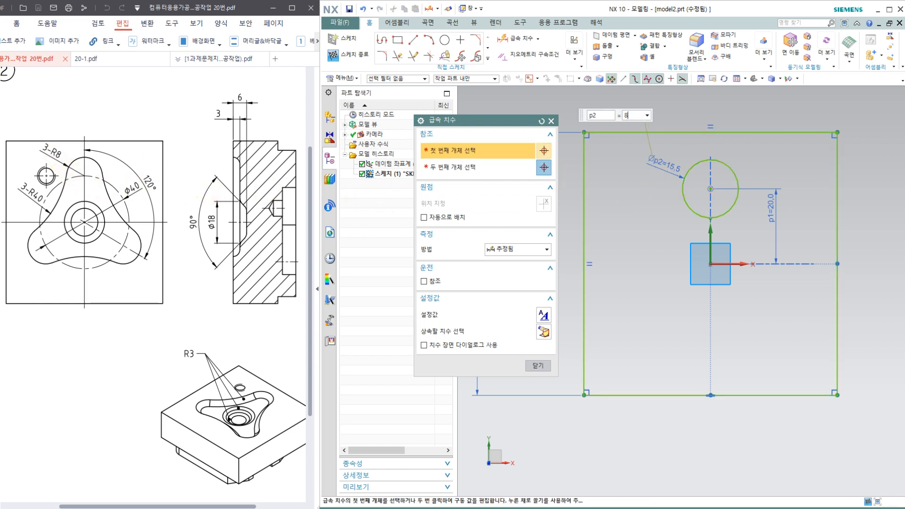
{"action": "type", "text": "*2"}
{"action": "key", "text": "Return"}
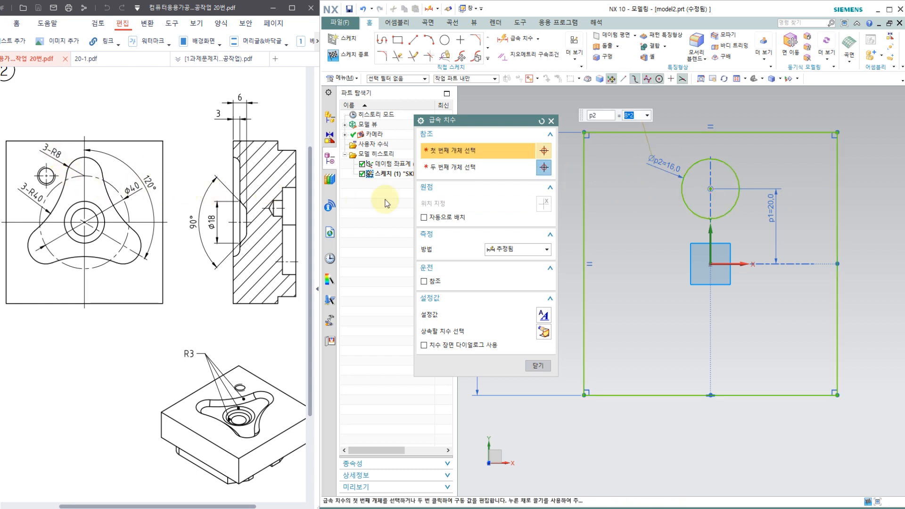
{"action": "left_click", "coordinate": [536, 365]}
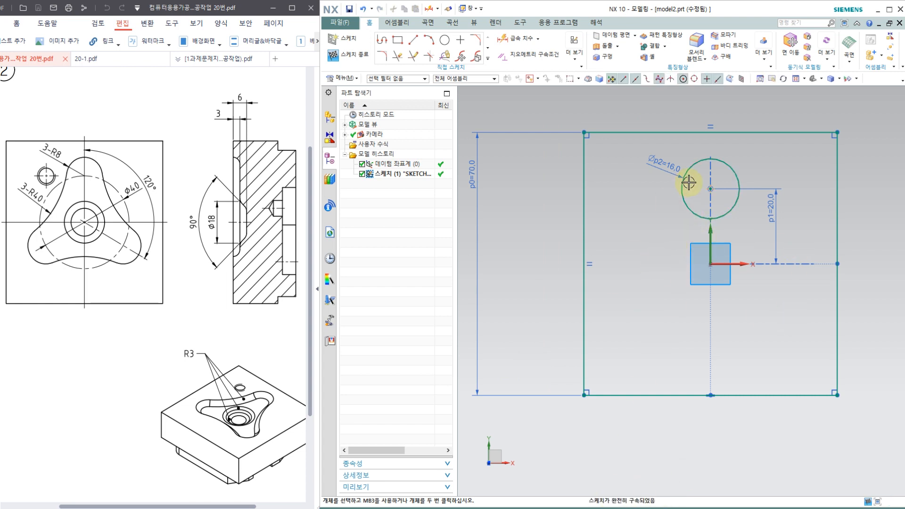
- Pattern the 16 mm circle circularly about the sketch origin, with a count of 3 over a 360° span
{"action": "left_click", "coordinate": [488, 60]}
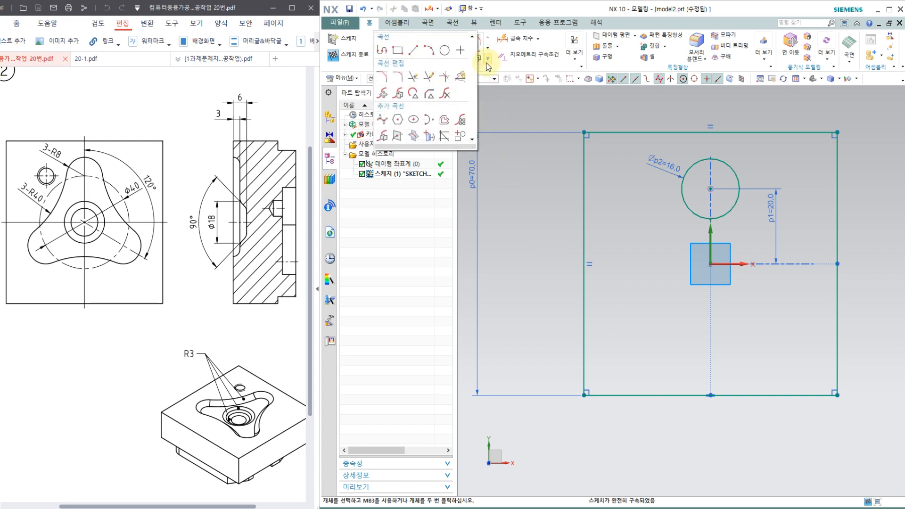
{"action": "left_click", "coordinate": [461, 120]}
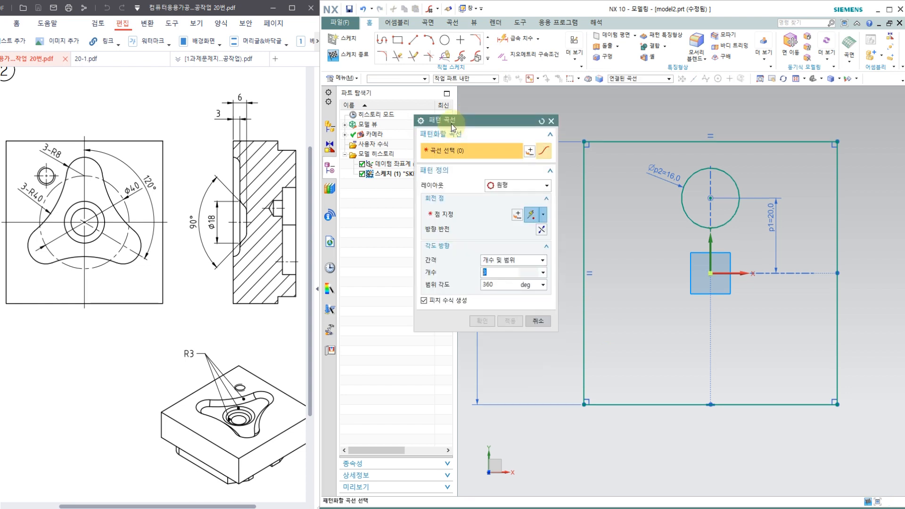
{"action": "left_click", "coordinate": [696, 166]}
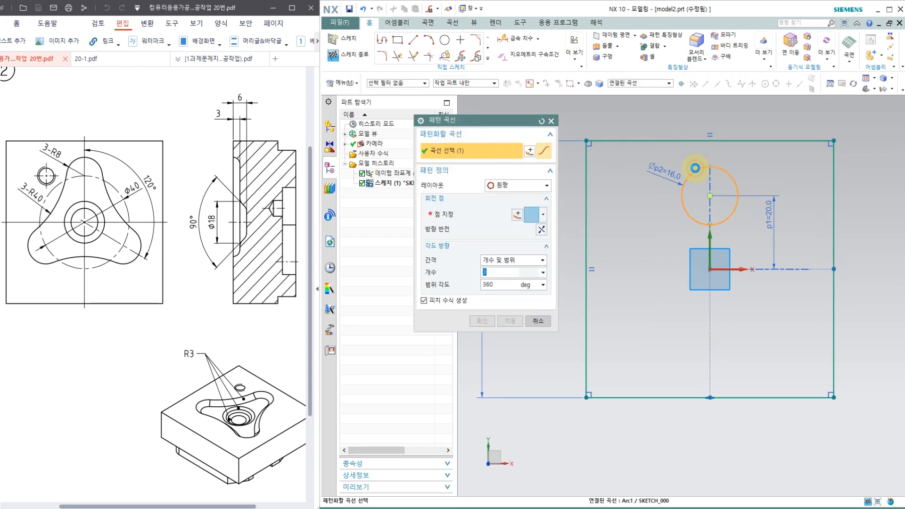
{"action": "left_click", "coordinate": [500, 186]}
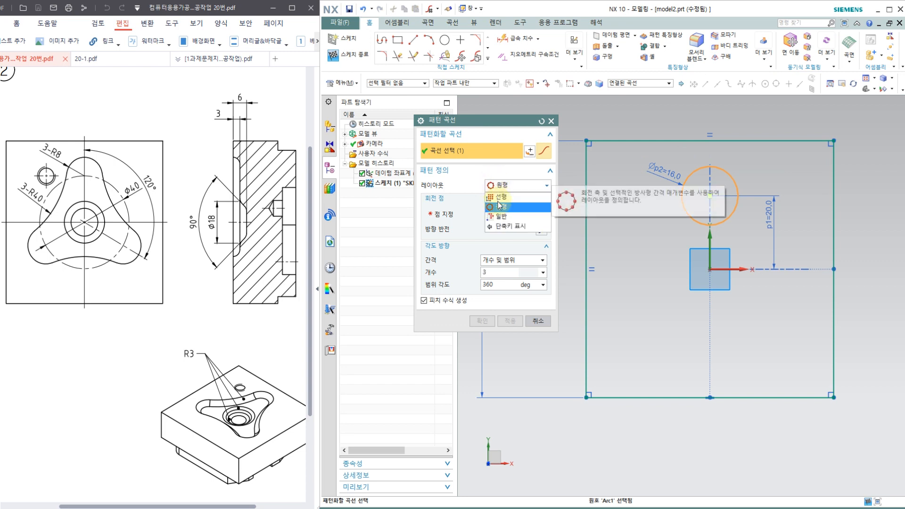
{"action": "left_click", "coordinate": [499, 206]}
{"action": "left_click", "coordinate": [453, 220]}
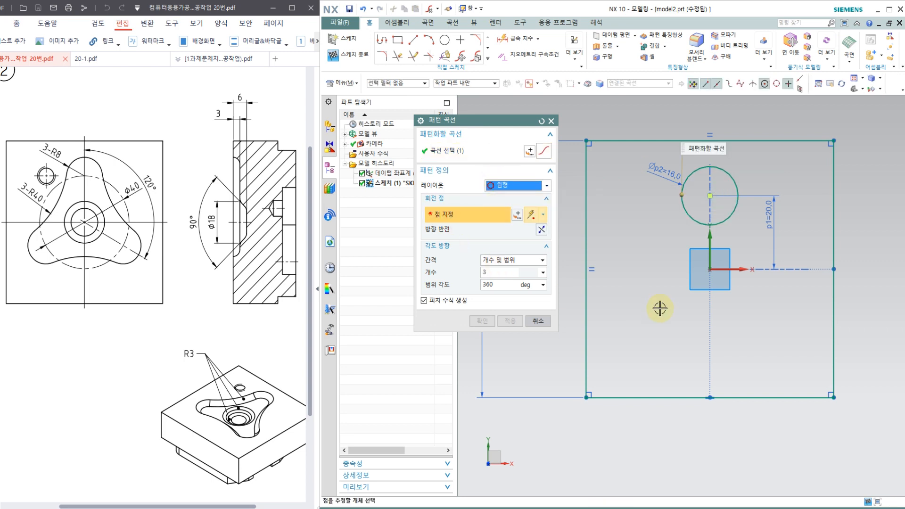
{"action": "left_click", "coordinate": [708, 270]}
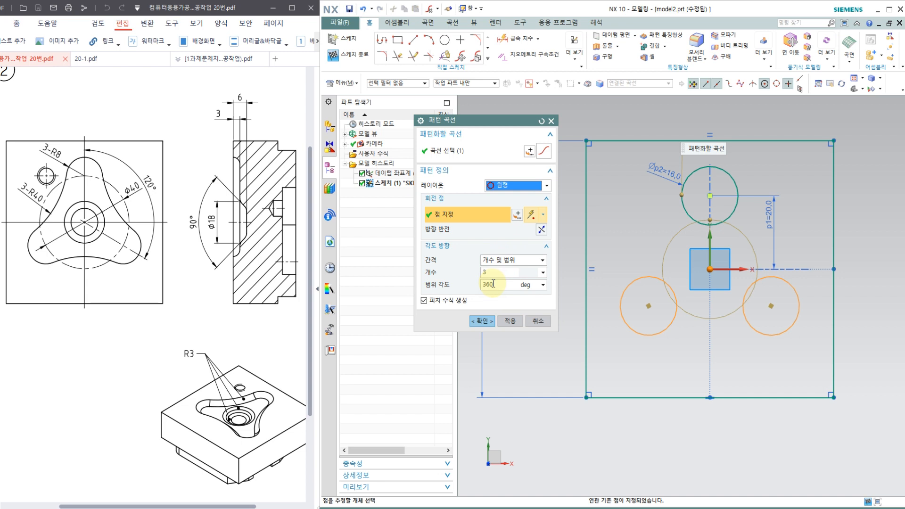
{"action": "left_click", "coordinate": [500, 262]}
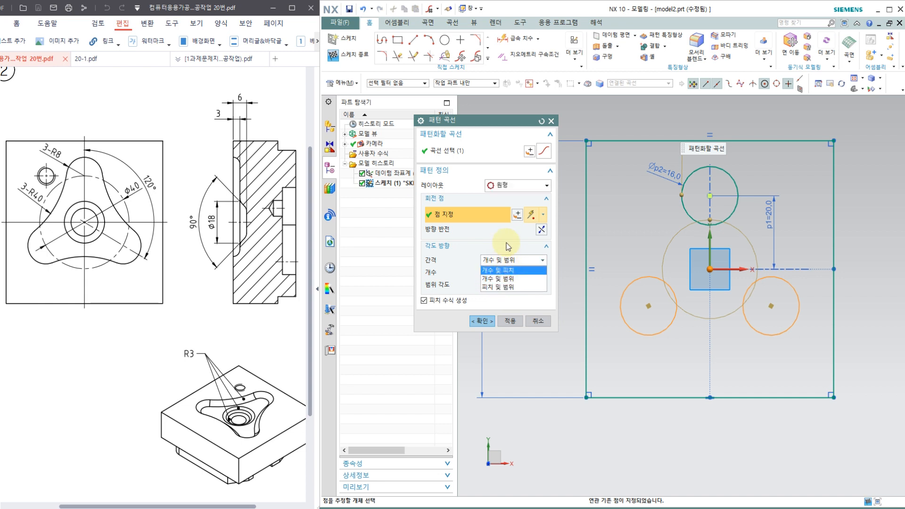
{"action": "left_click", "coordinate": [506, 242]}
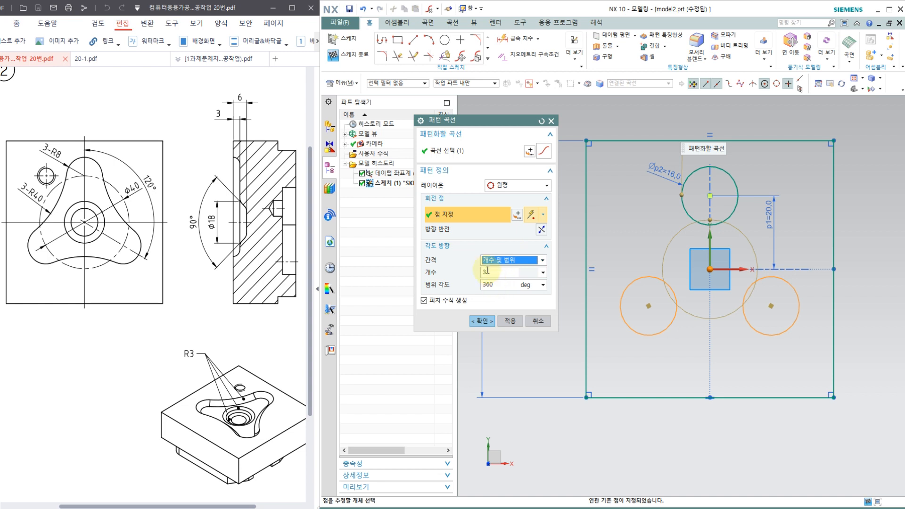
{"action": "left_click", "coordinate": [483, 321]}
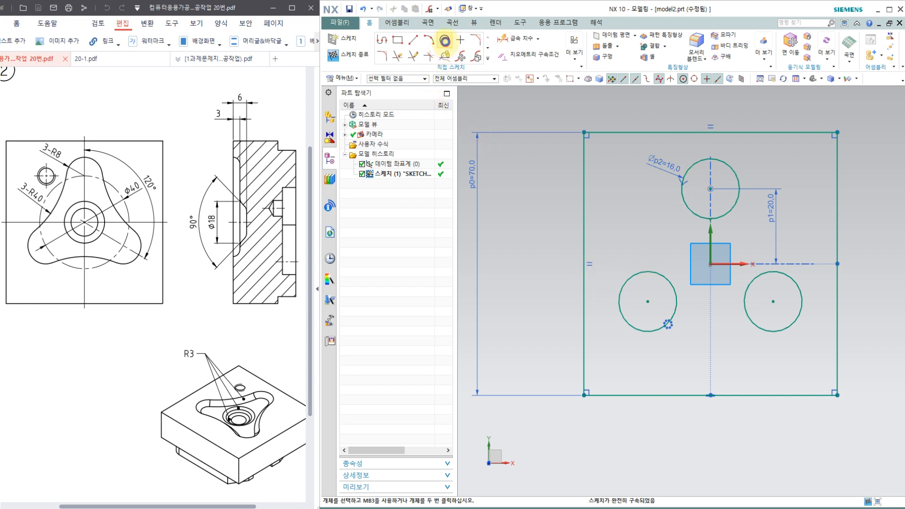
- Sketch a free circle about 17.4 mm in diameter between the square's left edge and the upper lobe circle
{"action": "left_click", "coordinate": [444, 41]}
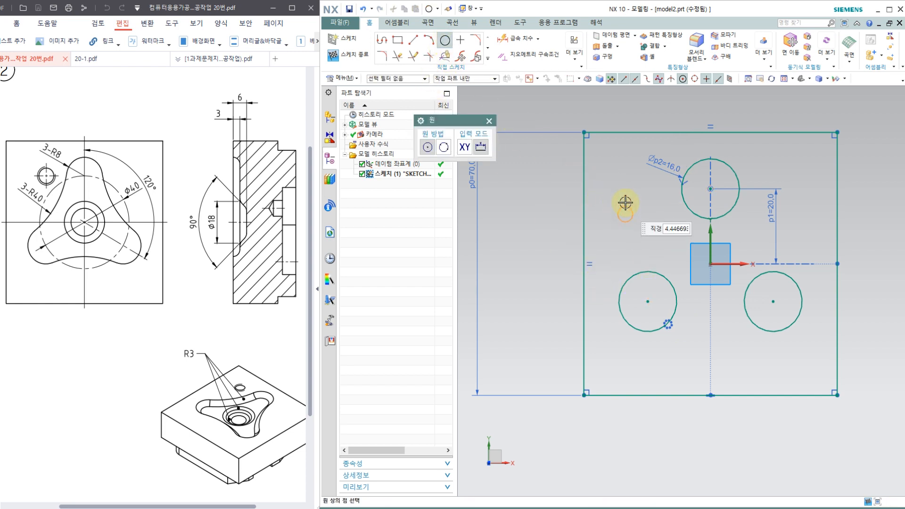
{"action": "left_click", "coordinate": [621, 183]}
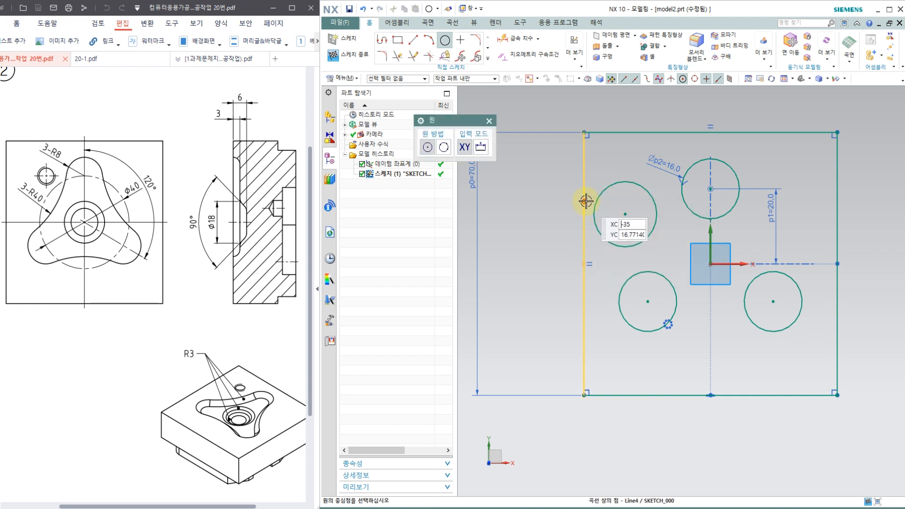
{"action": "left_click", "coordinate": [490, 124]}
- Dimension the new free circle's diameter as 40*2 mm with Rapid Dimension
{"action": "left_click", "coordinate": [516, 38]}
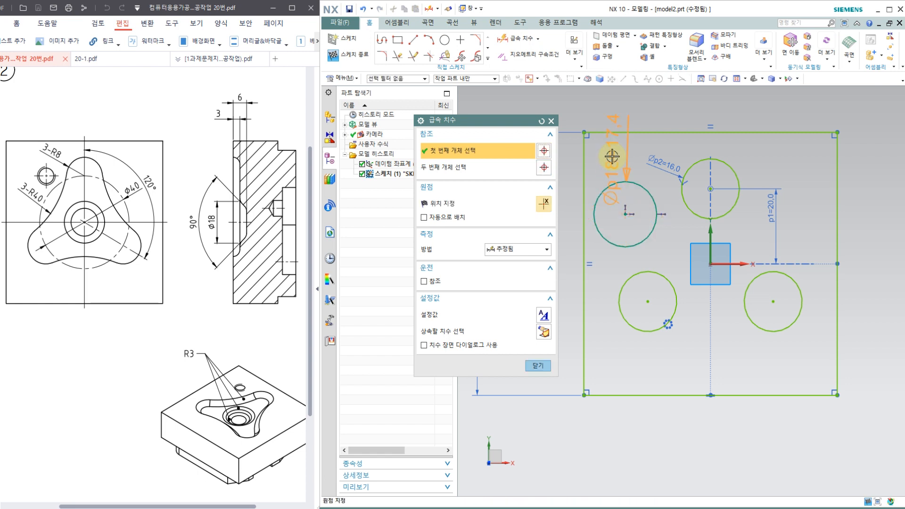
{"action": "left_click", "coordinate": [612, 156]}
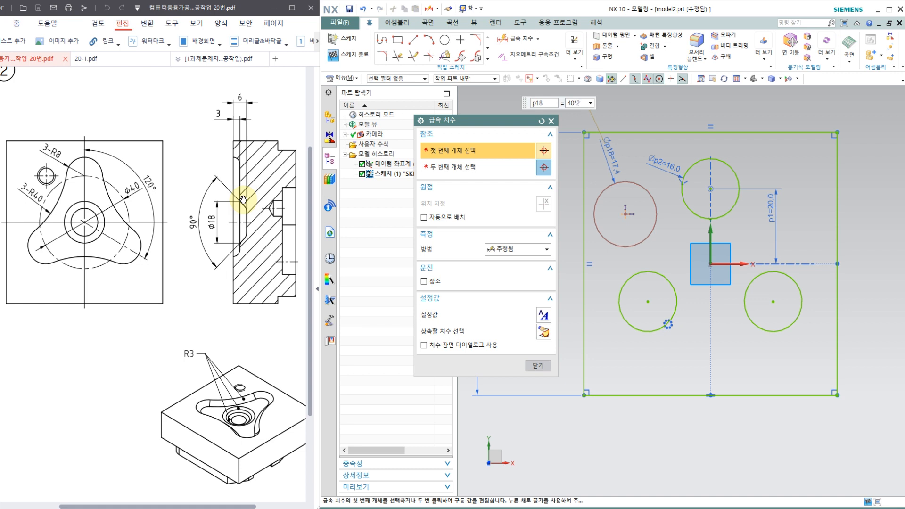
{"action": "key", "text": "Return"}
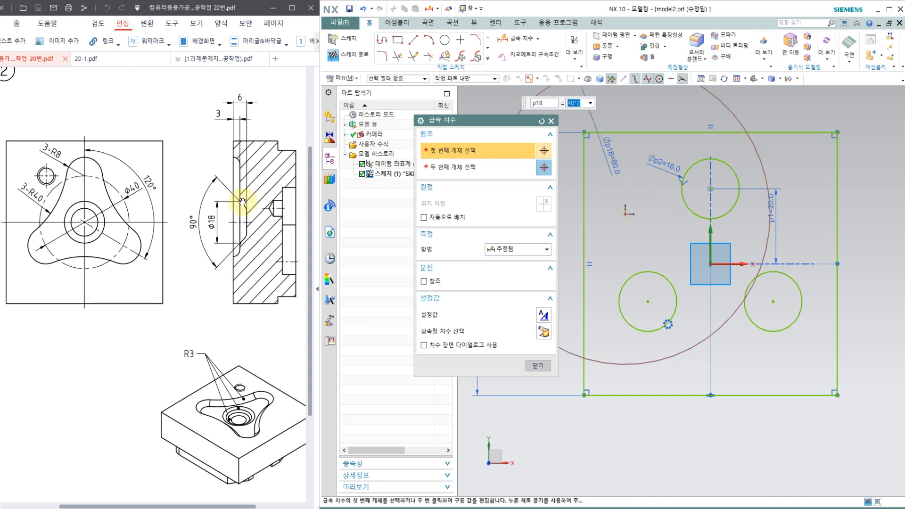
{"action": "left_click", "coordinate": [538, 365]}
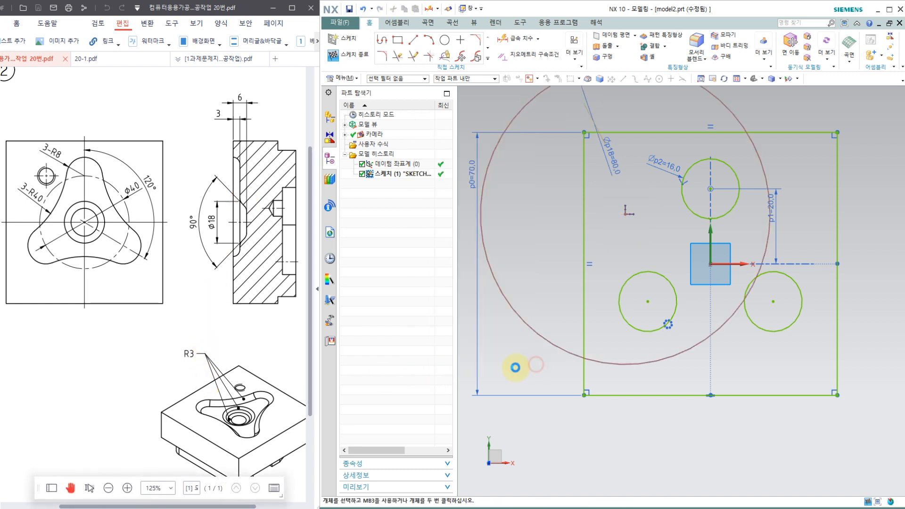
- Constrain the 80 mm circle tangent to the upper and the lower-left 16 mm circles
{"action": "left_click", "coordinate": [523, 57]}
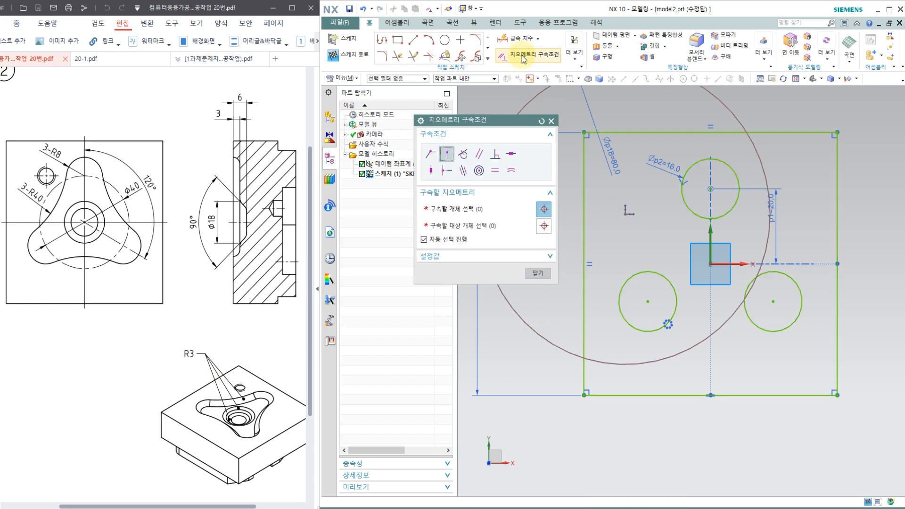
{"action": "left_click", "coordinate": [463, 159]}
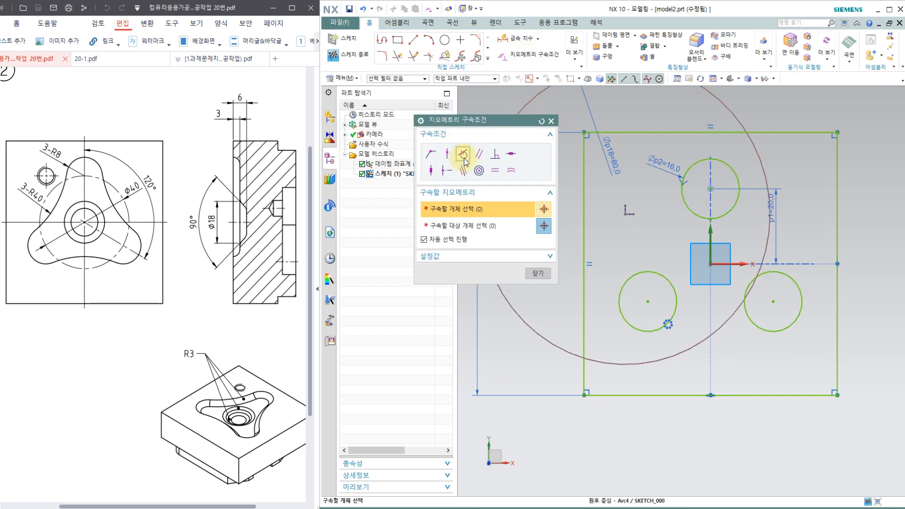
{"action": "left_click", "coordinate": [762, 251]}
{"action": "left_click", "coordinate": [698, 184]}
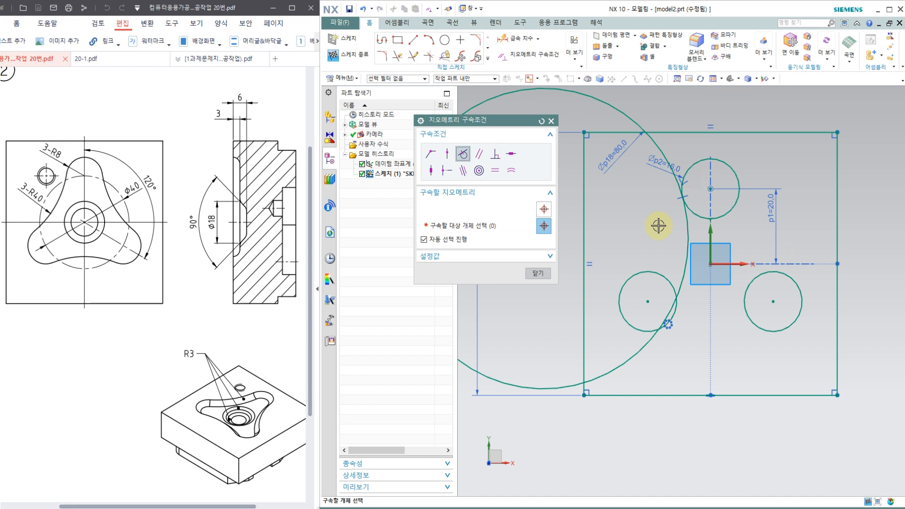
{"action": "left_click", "coordinate": [629, 277]}
{"action": "left_click", "coordinate": [647, 342]}
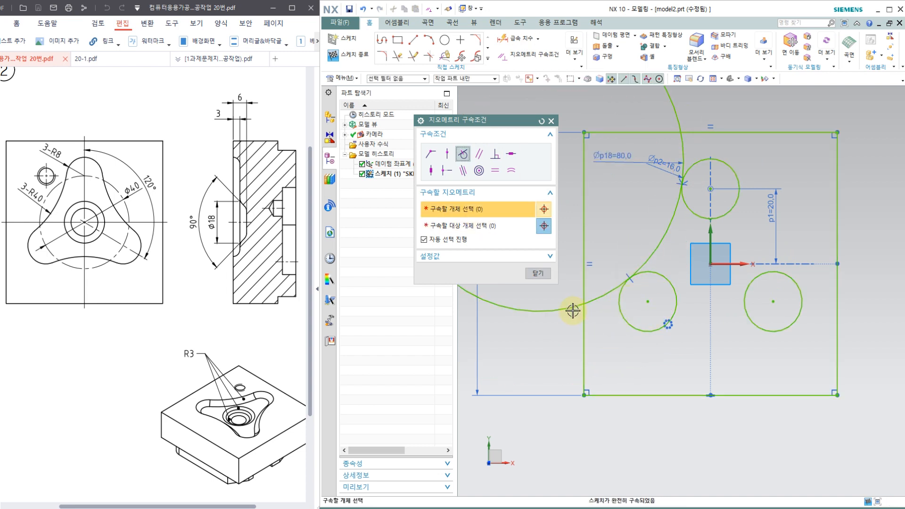
- Trim the 80 mm circle to the arc between its tangent points on the upper and lower-left 16 mm circles
{"action": "left_click", "coordinate": [533, 273]}
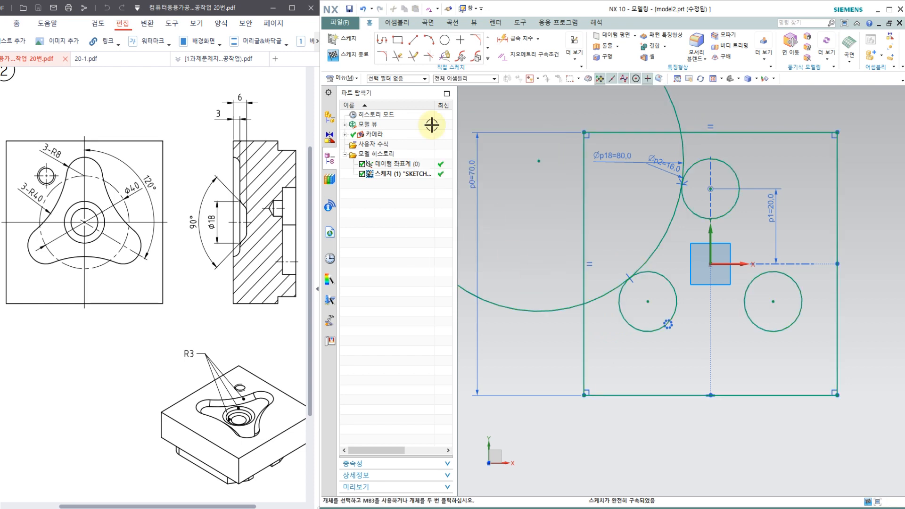
{"action": "left_click", "coordinate": [398, 59]}
{"action": "scroll", "coordinate": [628, 252], "scroll_direction": "down", "scroll_amount": 3}
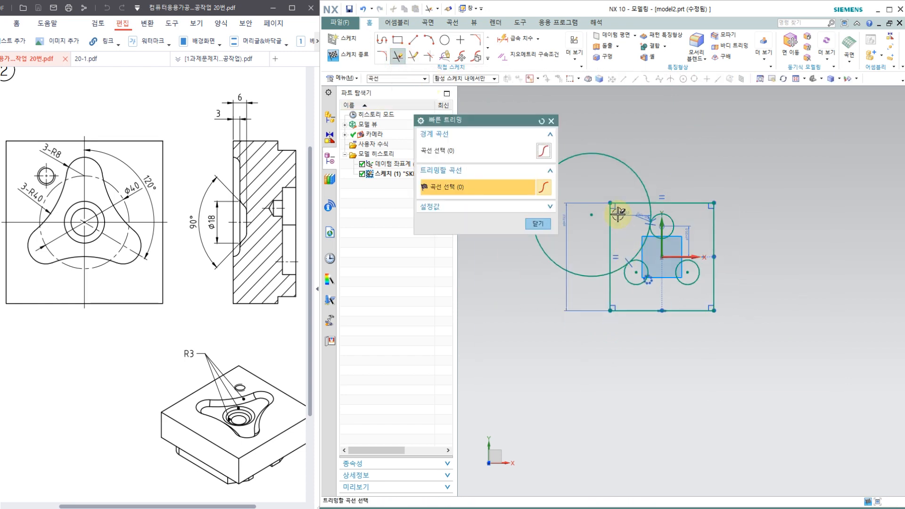
{"action": "left_click", "coordinate": [651, 161]}
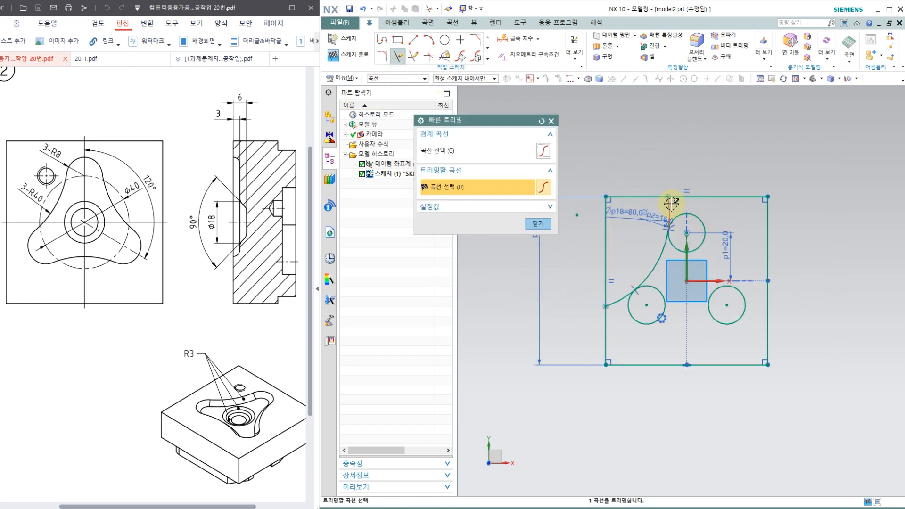
{"action": "left_click", "coordinate": [669, 205]}
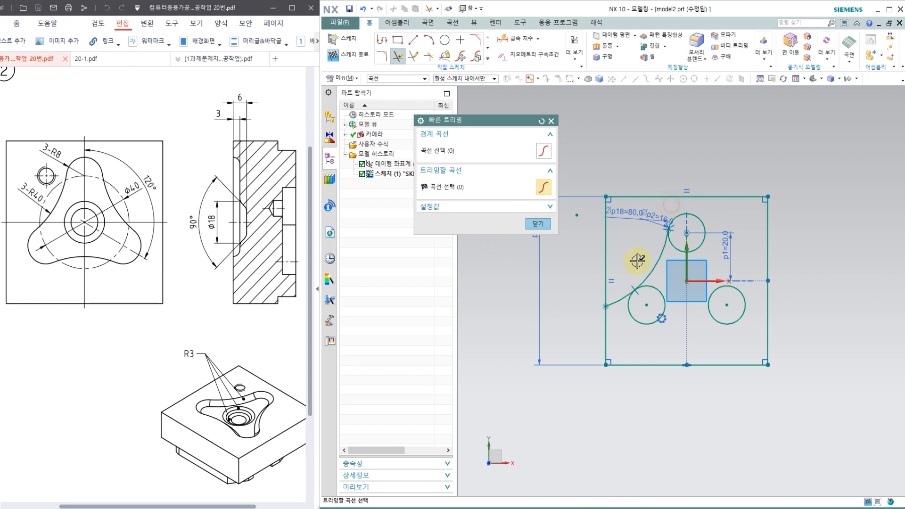
{"action": "left_click", "coordinate": [618, 303]}
{"action": "left_click", "coordinate": [537, 224]}
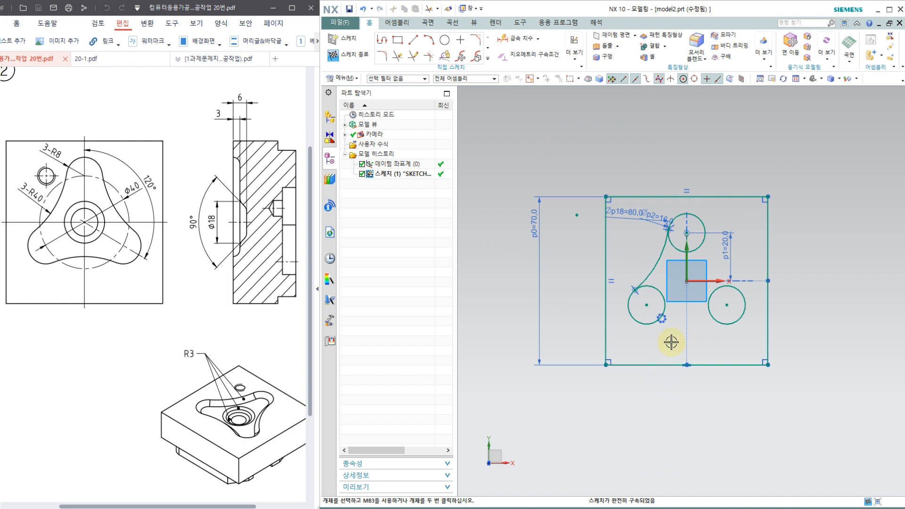
- Pattern the trimmed R40 arc circularly about the sketch origin, with a count of 3 over a 360° span
{"action": "scroll", "coordinate": [671, 342], "scroll_direction": "up", "scroll_amount": 2}
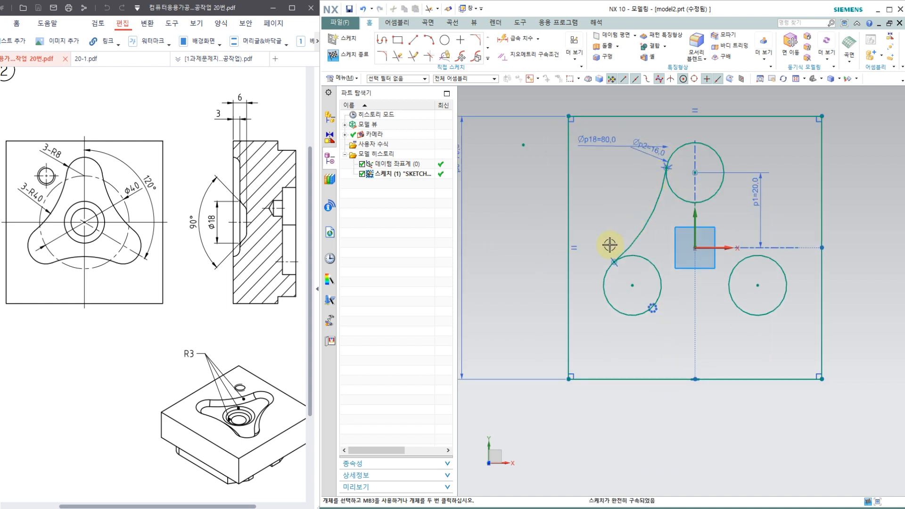
{"action": "left_click", "coordinate": [692, 247]}
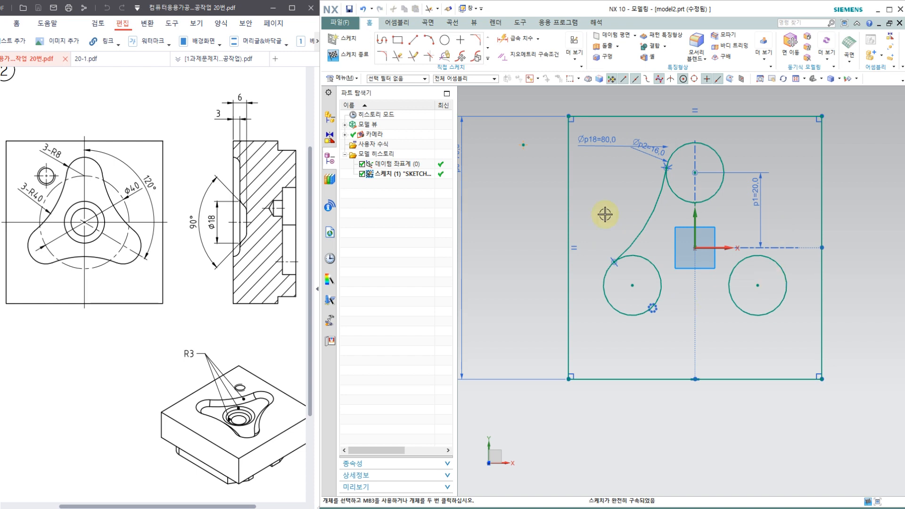
{"action": "left_click", "coordinate": [488, 60]}
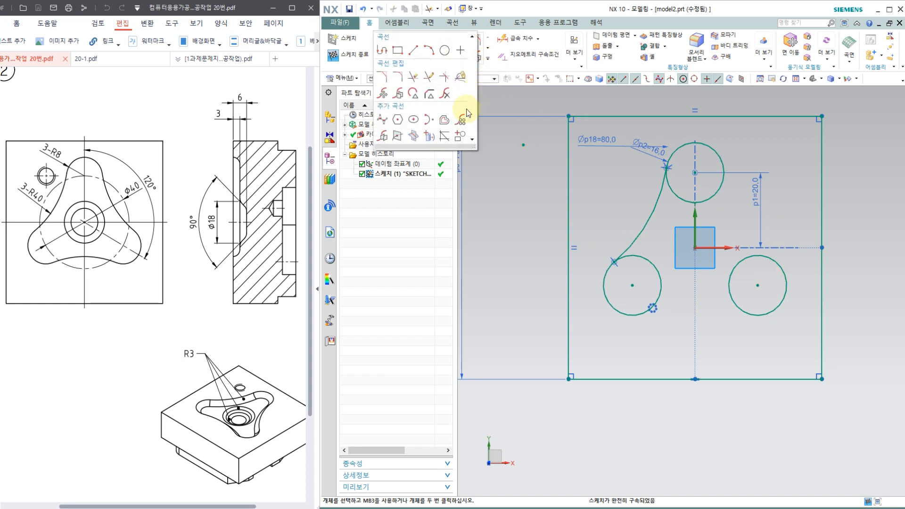
{"action": "left_click", "coordinate": [461, 122]}
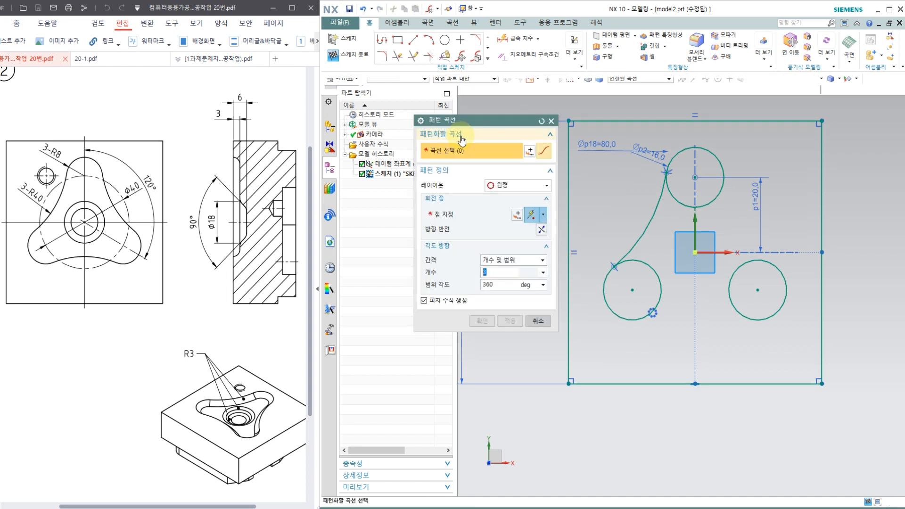
{"action": "left_click", "coordinate": [634, 239]}
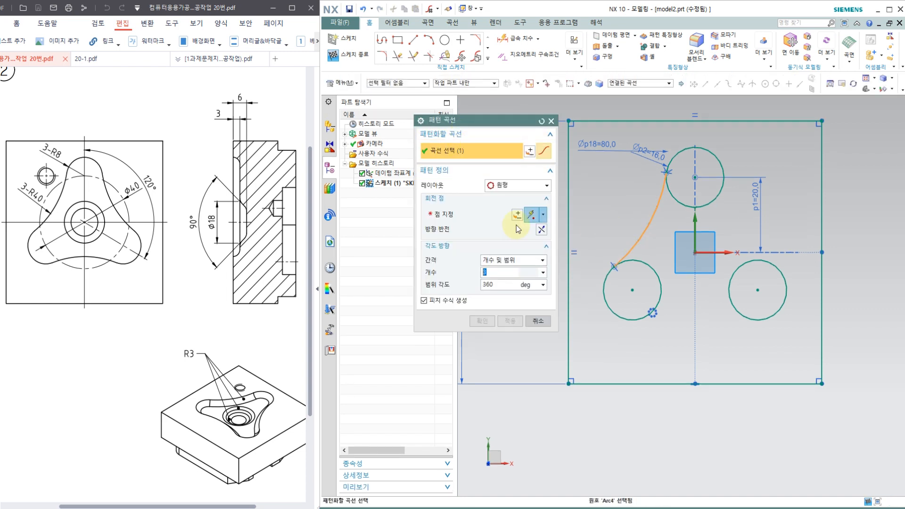
{"action": "left_click", "coordinate": [472, 215]}
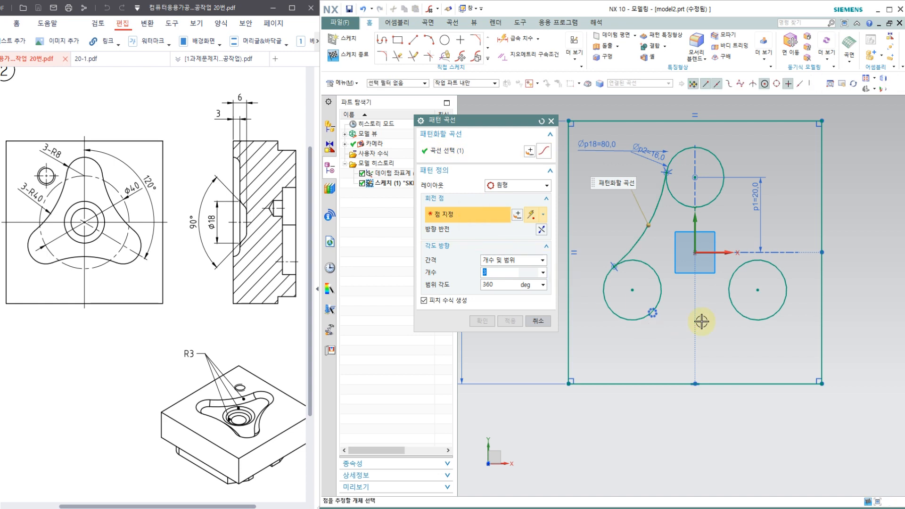
{"action": "left_click", "coordinate": [695, 253]}
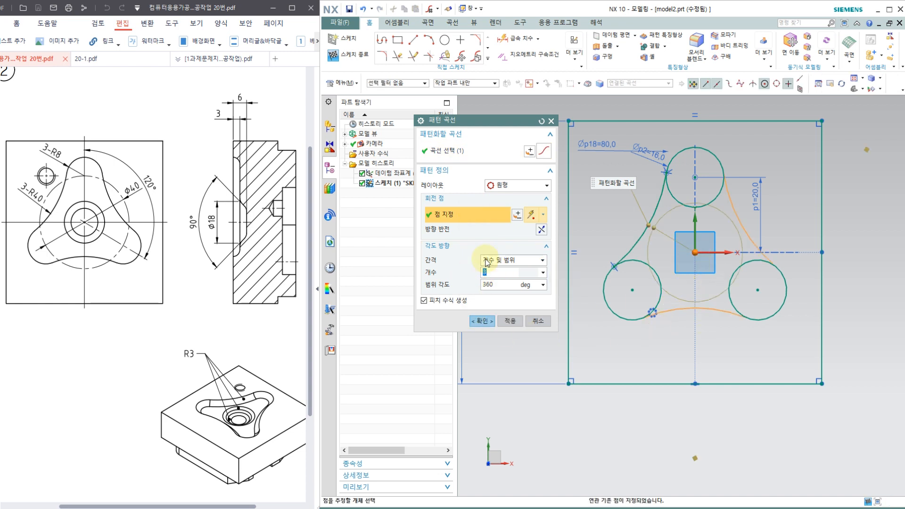
{"action": "left_click", "coordinate": [482, 322]}
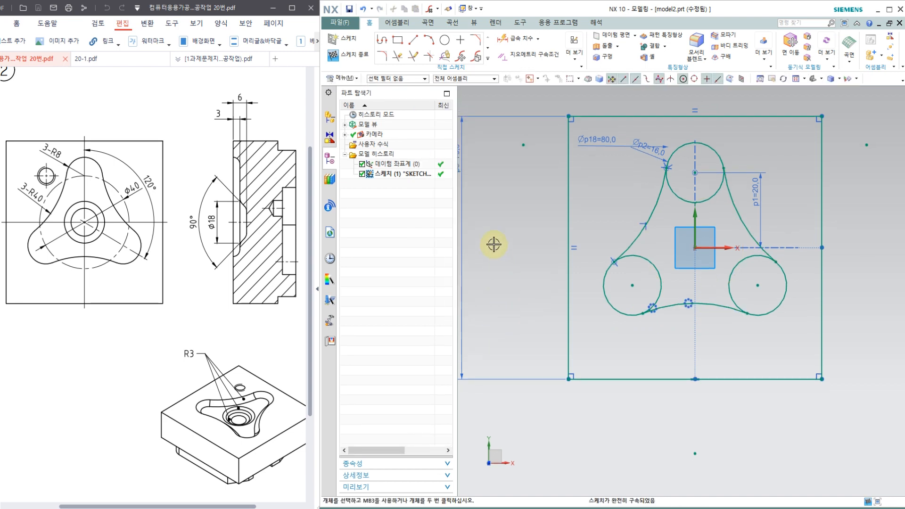
- Try trimming away the inner portions of the three 16 mm lobe circles, and undo the trims
{"action": "left_click", "coordinate": [403, 61]}
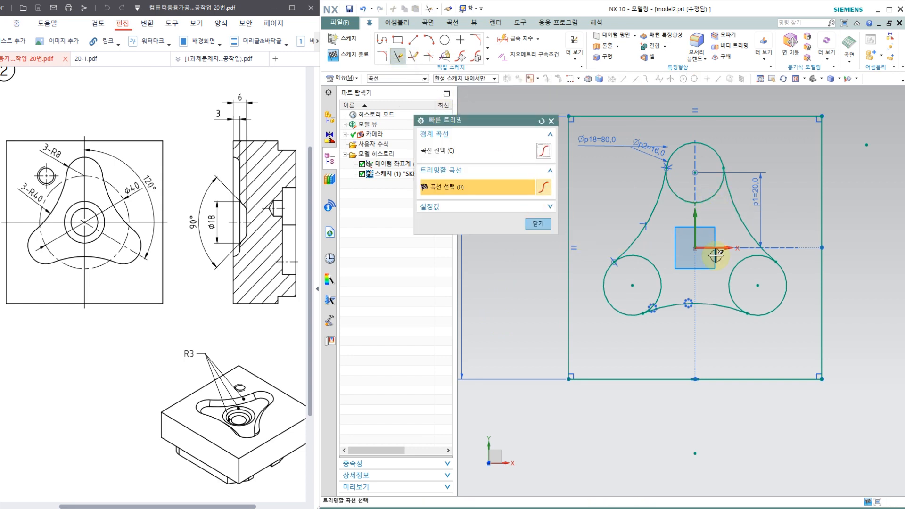
{"action": "left_click", "coordinate": [530, 223]}
{"action": "left_click", "coordinate": [651, 368]}
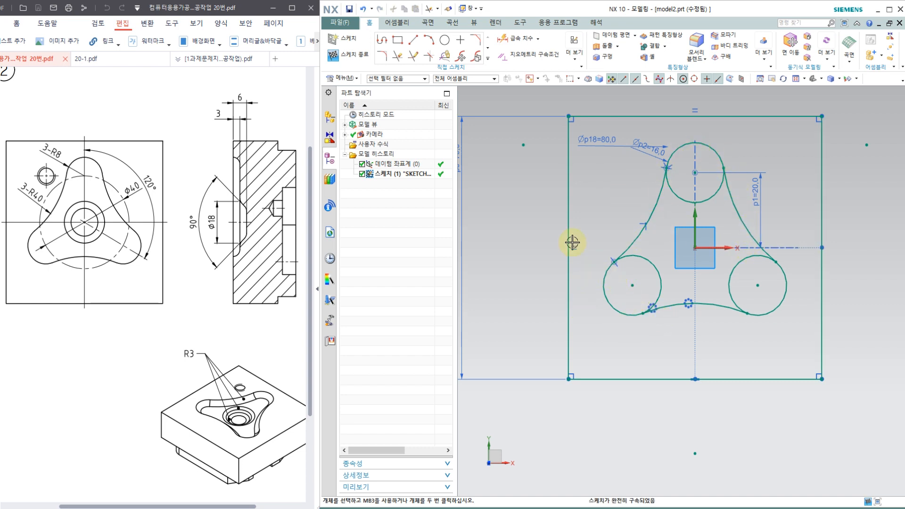
{"action": "left_click", "coordinate": [397, 58]}
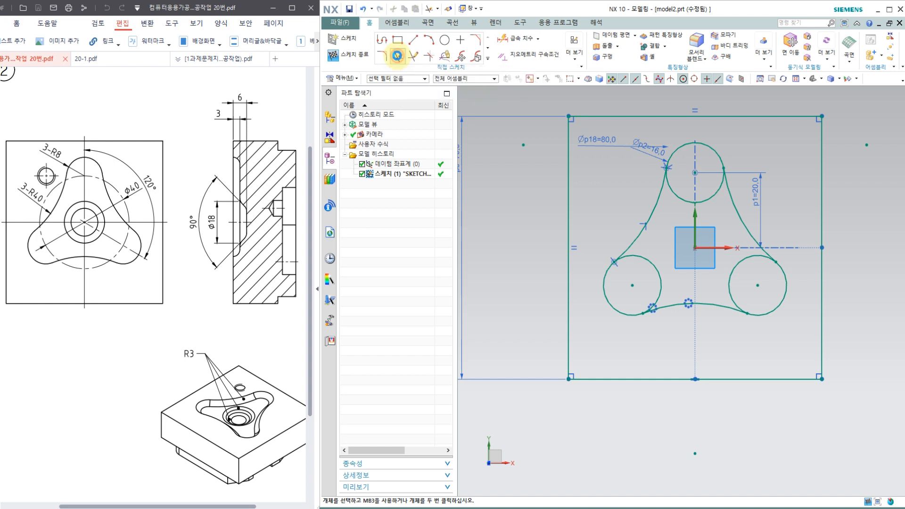
{"action": "left_click", "coordinate": [711, 201]}
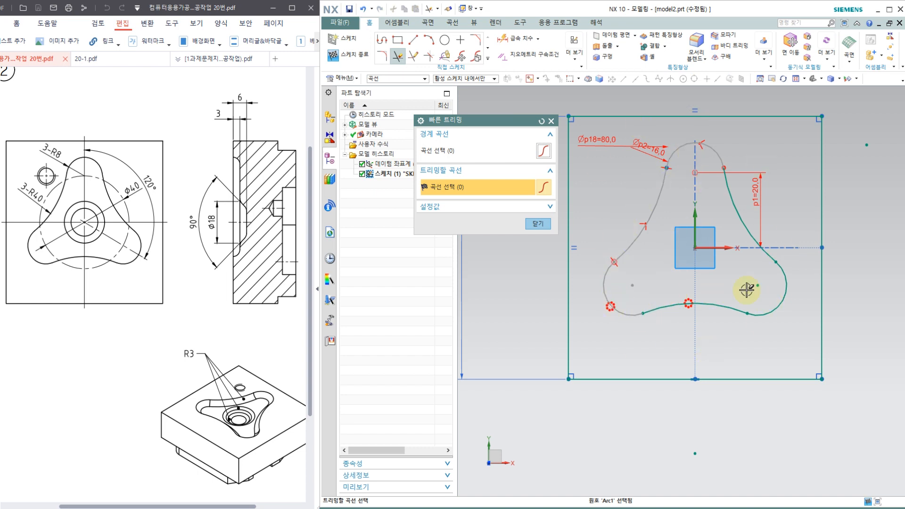
{"action": "left_click", "coordinate": [551, 120]}
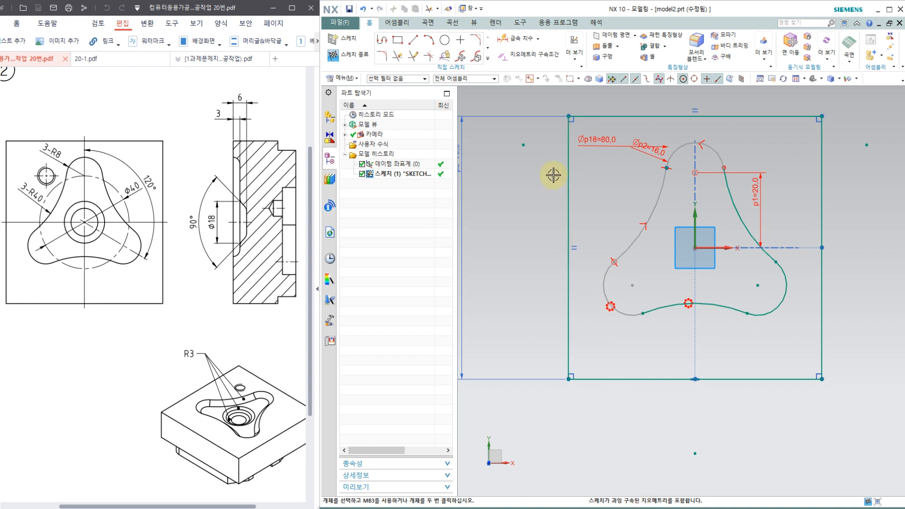
{"action": "key", "text": "ctrl+z"}
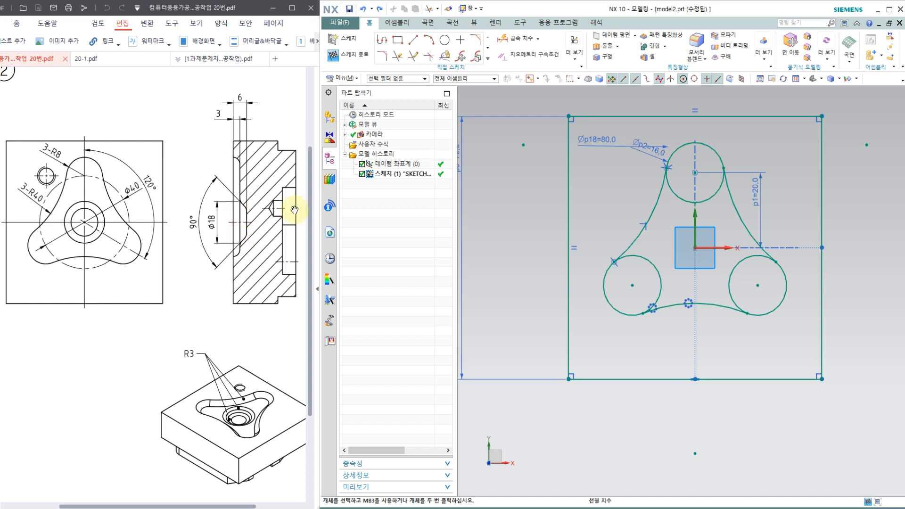
- Draw a circle centred on the sketch origin with its diameter dimensioned as 18 mm, and finish the sketch
{"action": "left_click", "coordinate": [444, 40]}
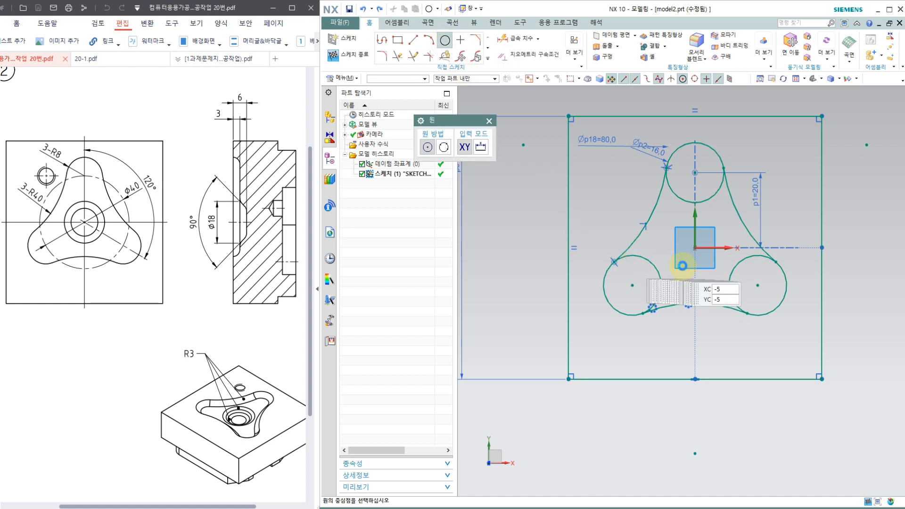
{"action": "left_click", "coordinate": [694, 248]}
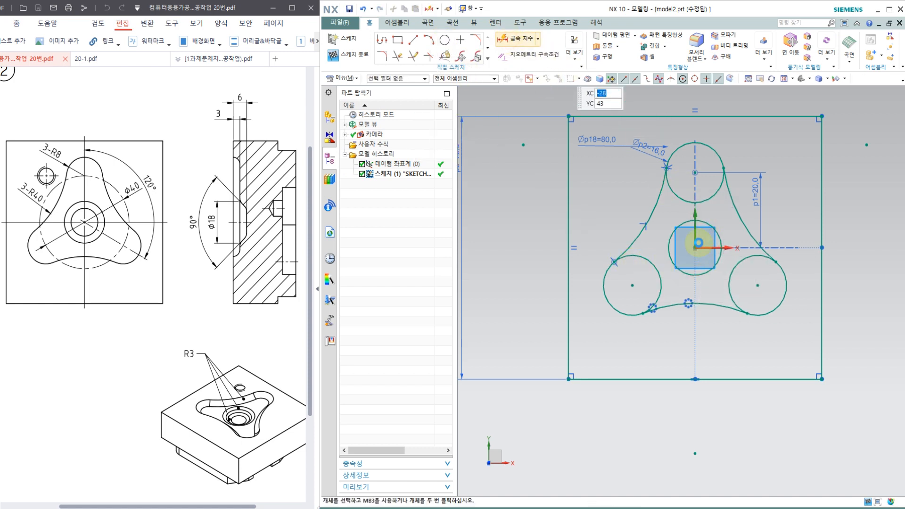
{"action": "left_click", "coordinate": [511, 42]}
{"action": "left_click", "coordinate": [713, 229]}
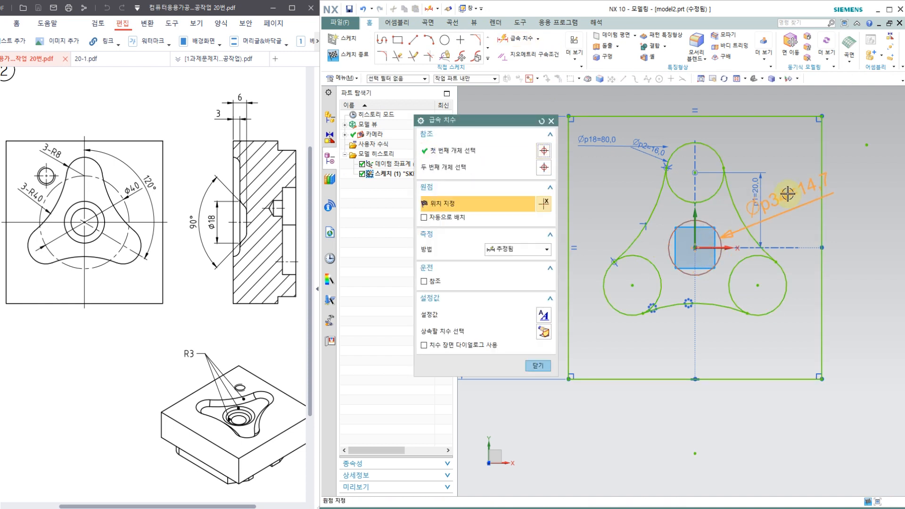
{"action": "left_click", "coordinate": [786, 194]}
{"action": "type", "text": "18"}
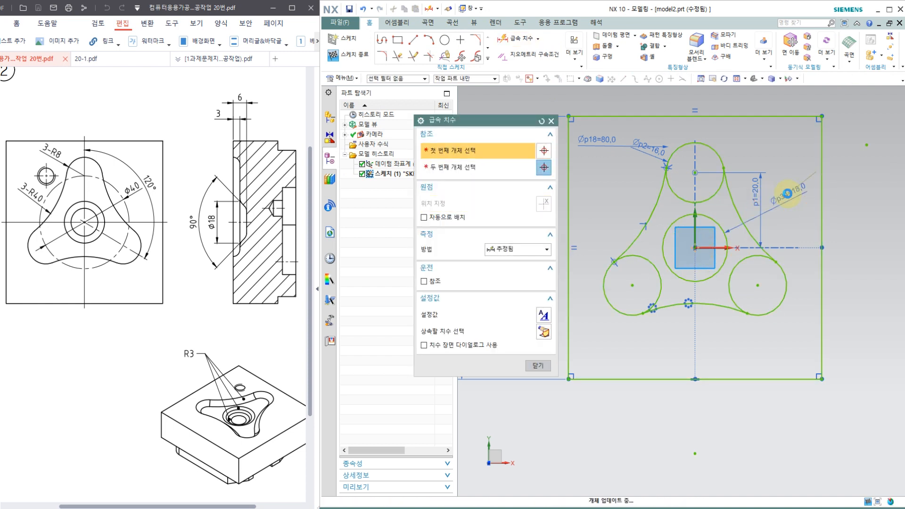
{"action": "key", "text": "Return"}
{"action": "left_click", "coordinate": [537, 365]}
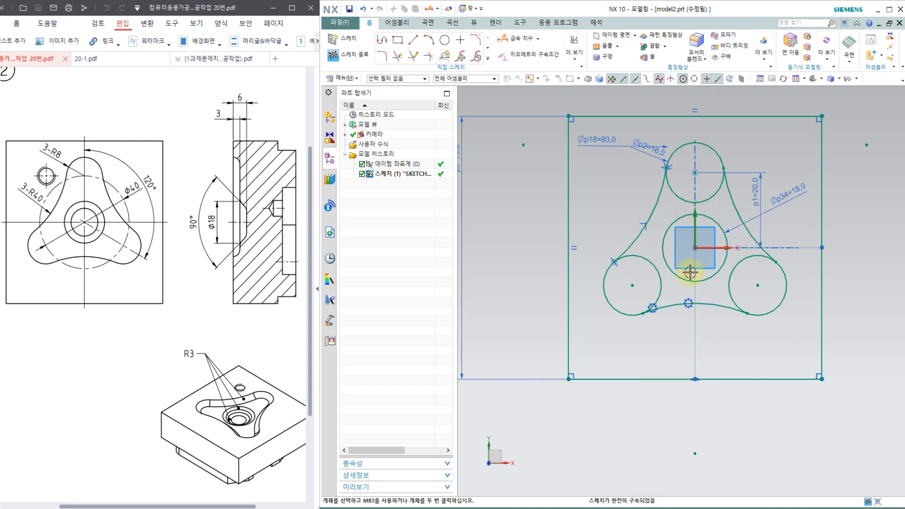
{"action": "left_click", "coordinate": [349, 57]}
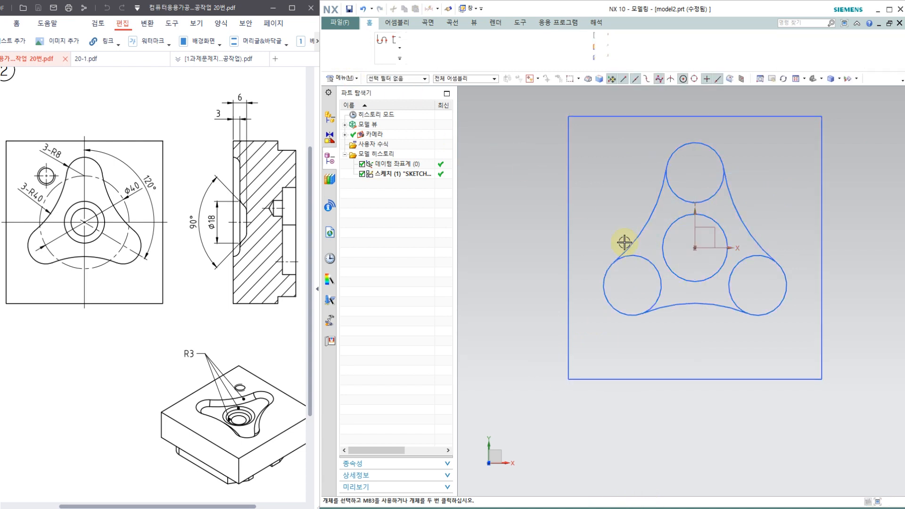
- Extrude the square outline from 0 to 28 mm in the reversed direction, below the sketch plane
{"action": "mouse_move", "coordinate": [660, 261]}
{"action": "middle_mouse_down"}
{"action": "mouse_move", "coordinate": [650, 199]}
{"action": "mouse_move", "coordinate": [629, 205]}
{"action": "mouse_move", "coordinate": [636, 165]}
{"action": "middle_mouse_up"}
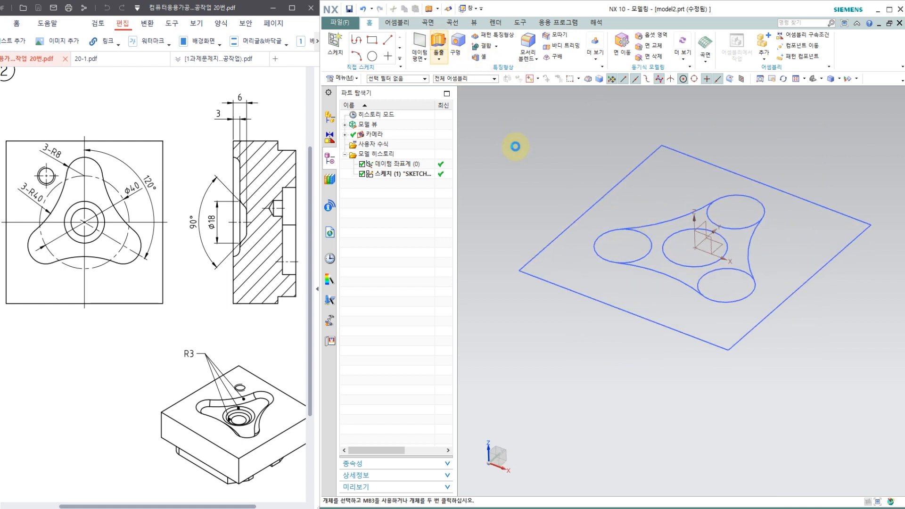
{"action": "left_click", "coordinate": [654, 323]}
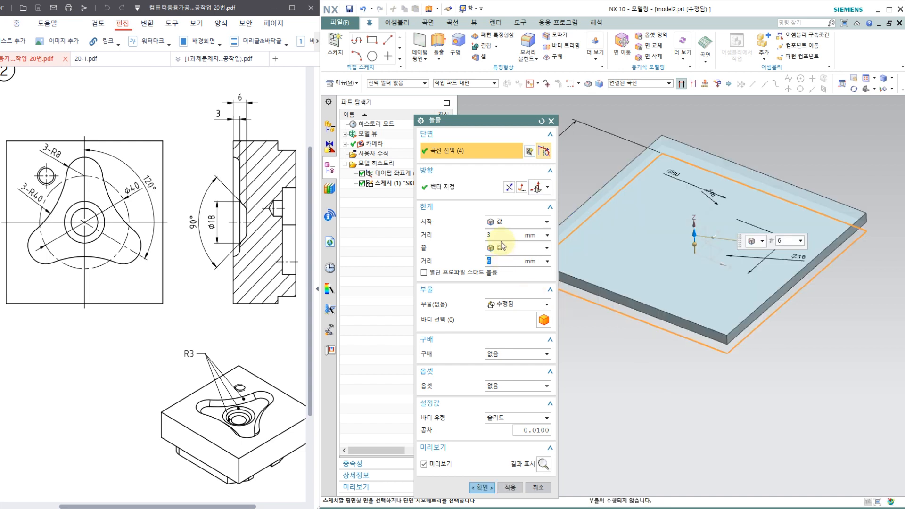
{"action": "left_click_drag", "start_coordinate": [499, 236], "coordinate": [447, 237]}
{"action": "type", "text": "0"}
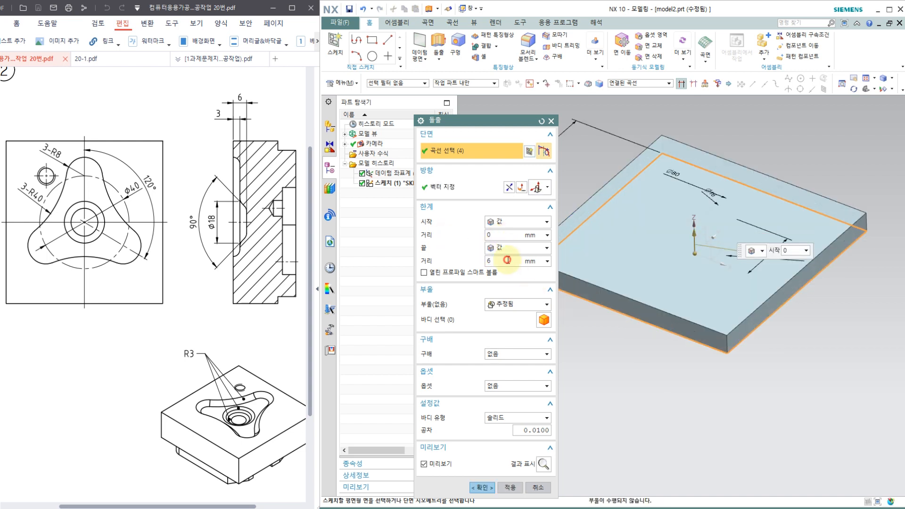
{"action": "left_click_drag", "start_coordinate": [507, 260], "coordinate": [423, 260]}
{"action": "type", "text": "28"}
{"action": "key", "text": "Return"}
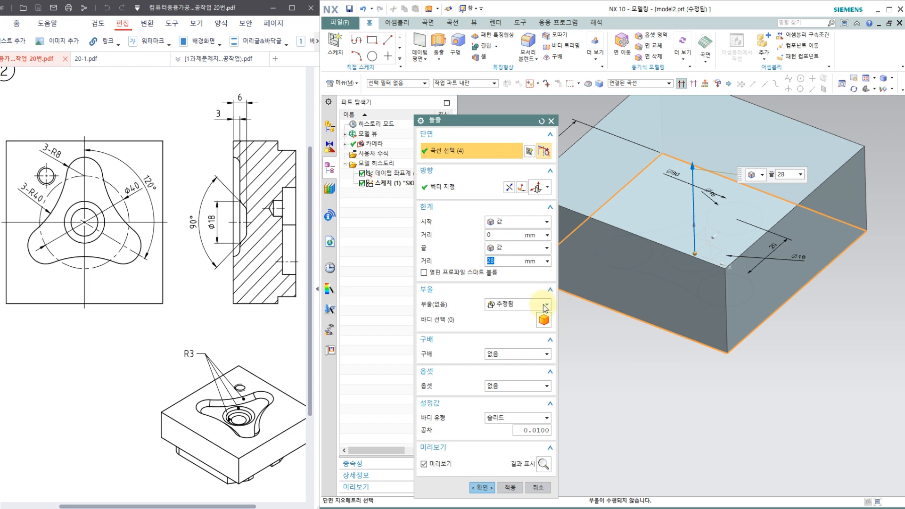
{"action": "left_click", "coordinate": [521, 187]}
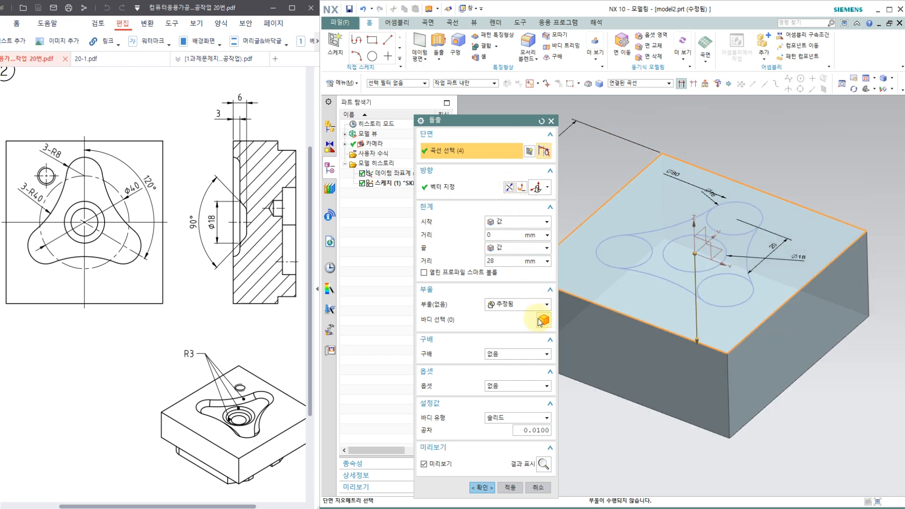
{"action": "left_click", "coordinate": [507, 487]}
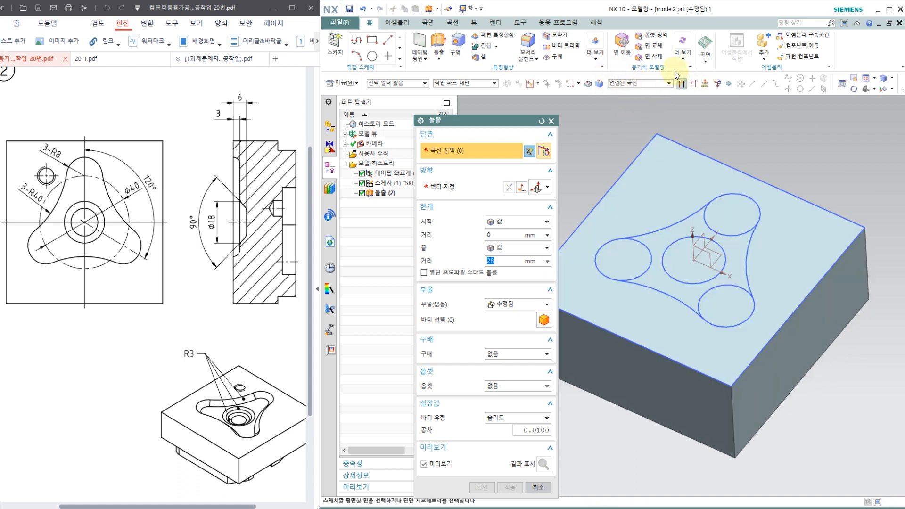
- Extrude the closed three-lobed outline from 0 to 3 mm in the reversed direction, subtracting it from the block
{"action": "left_click", "coordinate": [748, 278]}
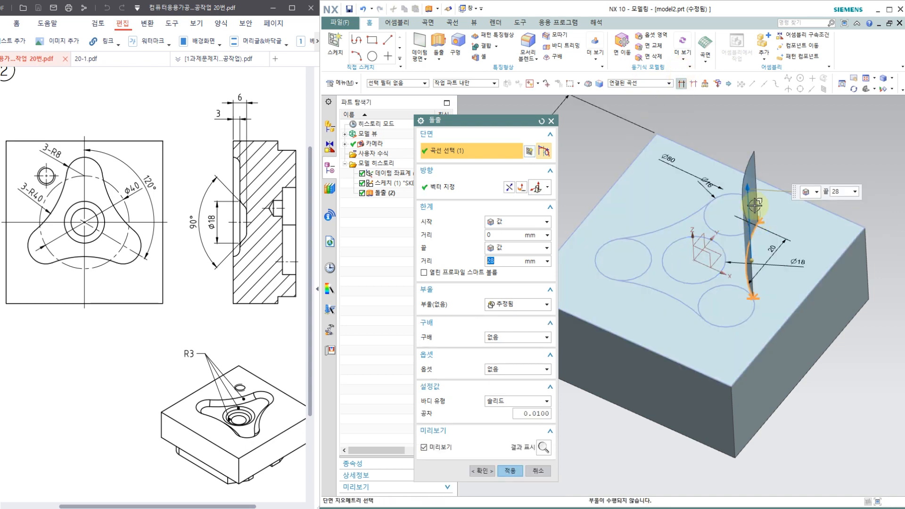
{"action": "left_click", "coordinate": [736, 193]}
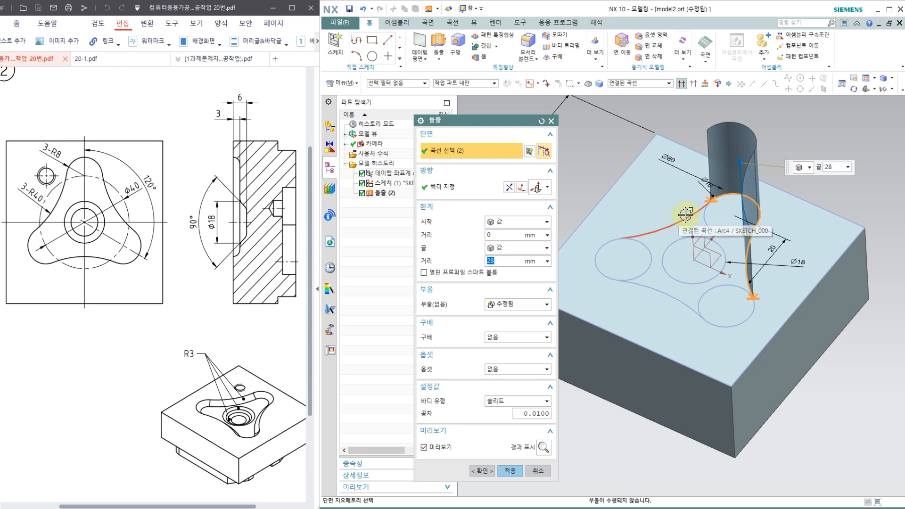
{"action": "left_click", "coordinate": [674, 219]}
{"action": "left_click", "coordinate": [595, 255]}
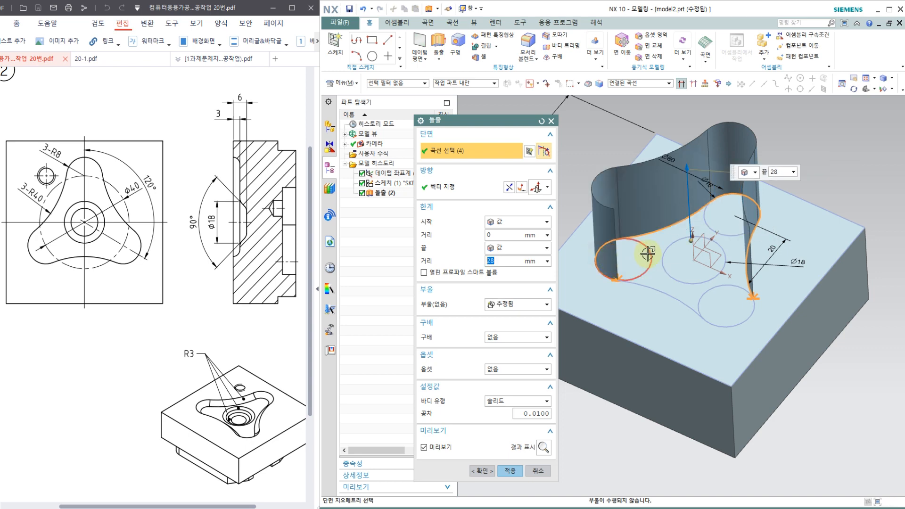
{"action": "left_click", "coordinate": [648, 253]}
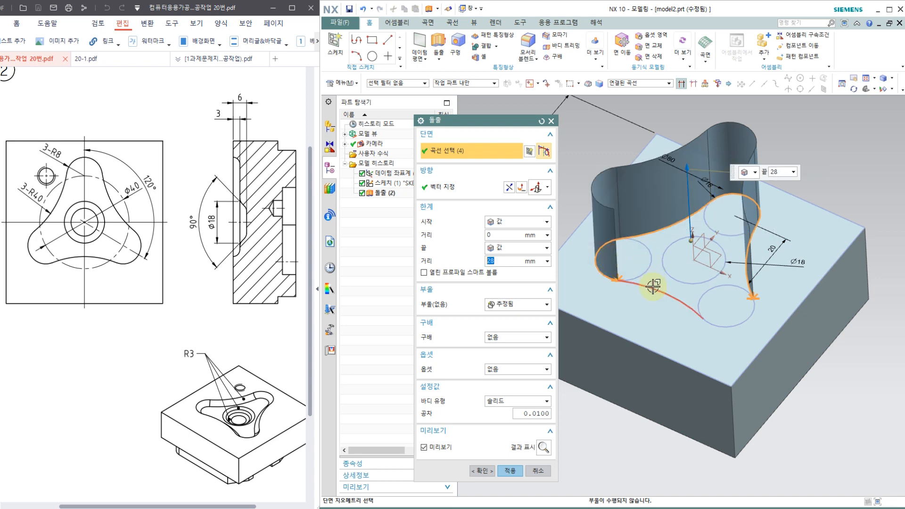
{"action": "left_click", "coordinate": [742, 325]}
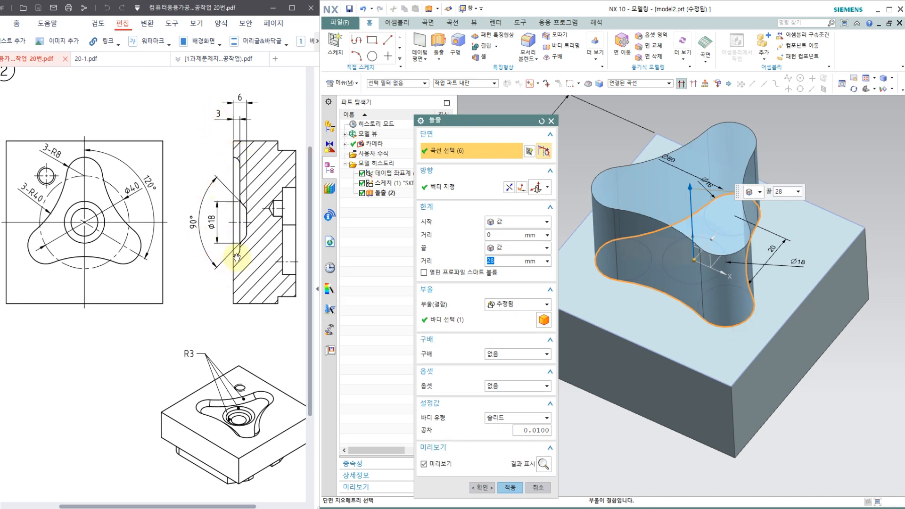
{"action": "key", "text": "Return"}
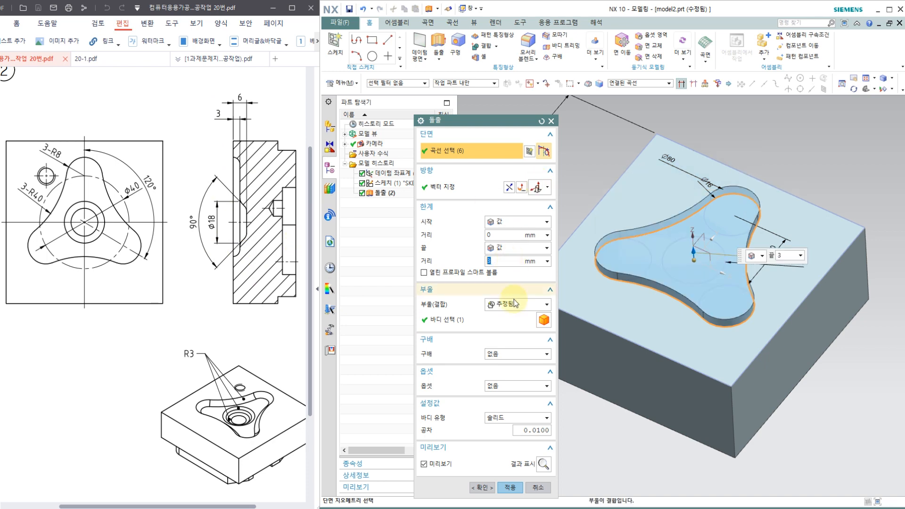
{"action": "left_click", "coordinate": [509, 187]}
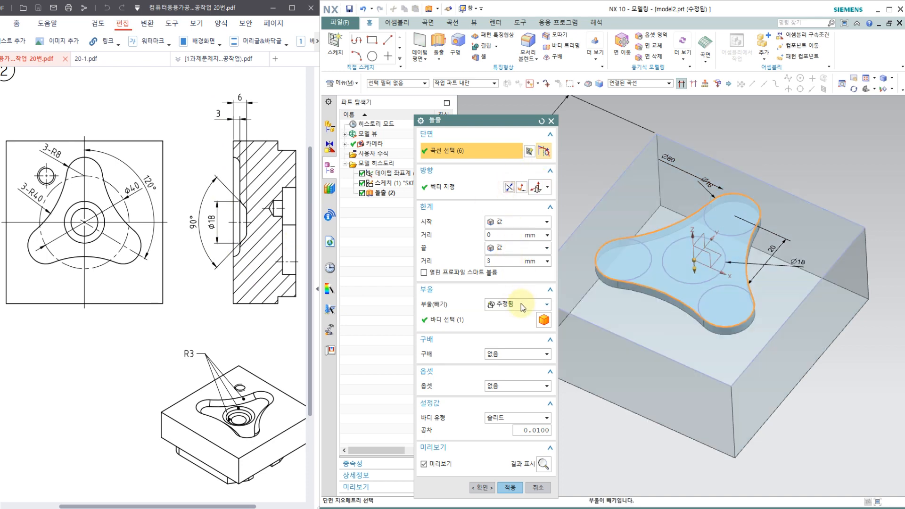
{"action": "left_click", "coordinate": [521, 304]}
{"action": "left_click", "coordinate": [506, 354]}
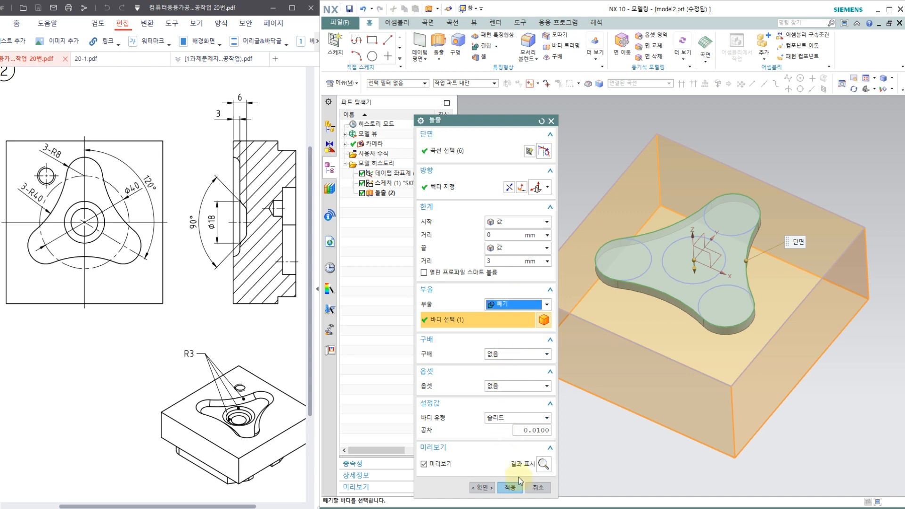
{"action": "left_click", "coordinate": [509, 487]}
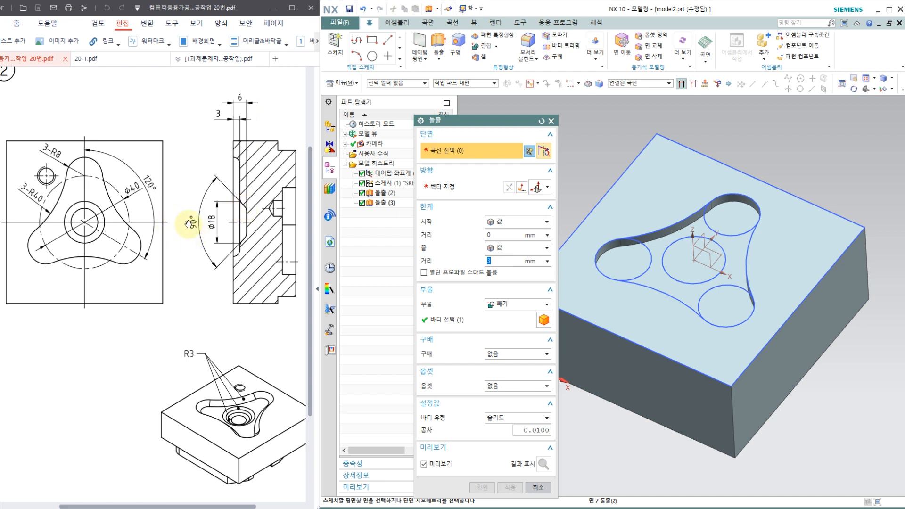
- Set up a reversed subtract extrusion of the central 18 mm circle from 3 to 6 mm, with a 45° draft from the start limit
{"action": "left_click", "coordinate": [668, 246]}
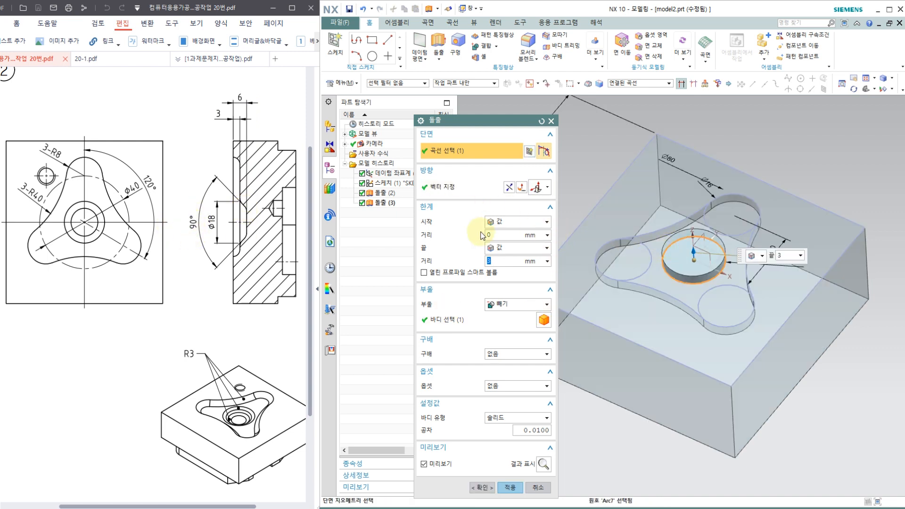
{"action": "type", "text": "3"}
{"action": "key", "text": "Tab"}
{"action": "type", "text": "6"}
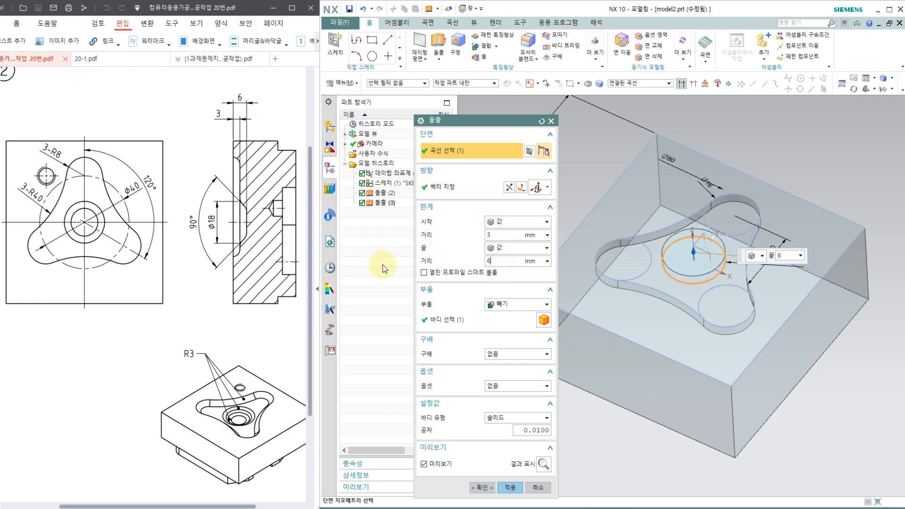
{"action": "key", "text": "Return"}
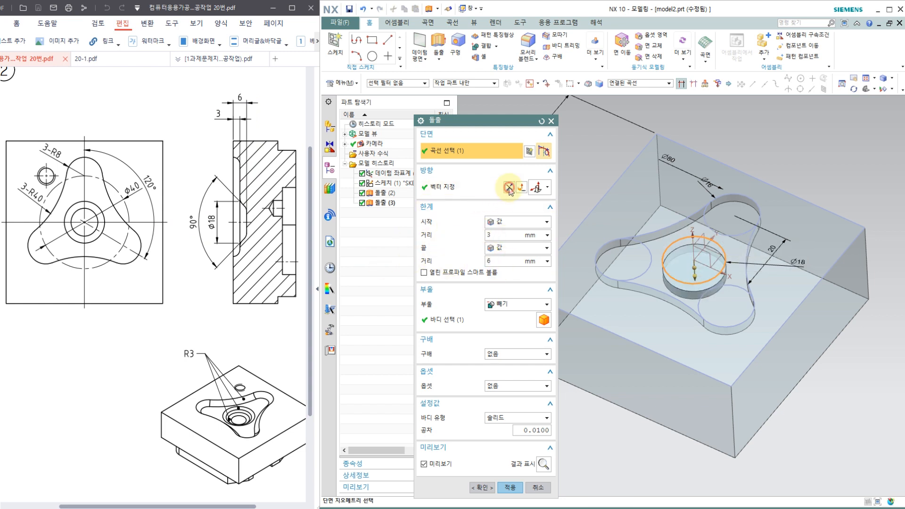
{"action": "left_click", "coordinate": [512, 304]}
{"action": "left_click", "coordinate": [506, 345]}
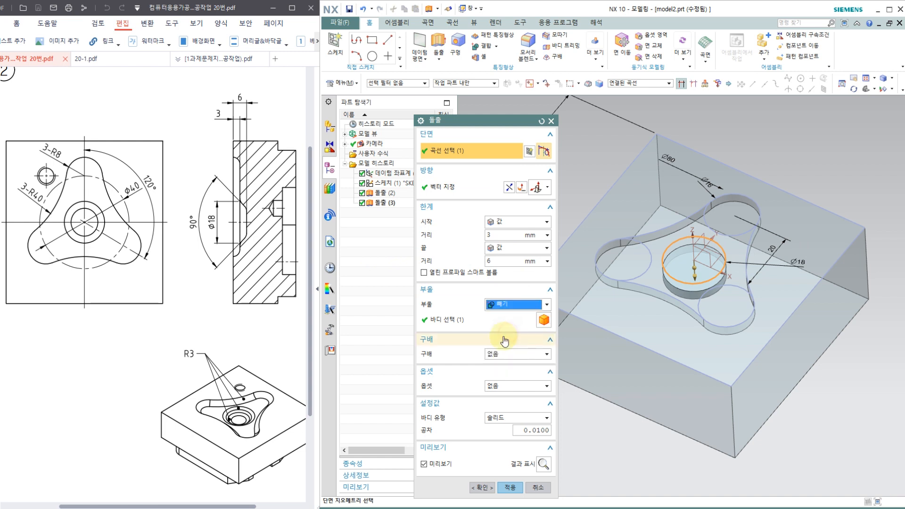
{"action": "left_click", "coordinate": [510, 360]}
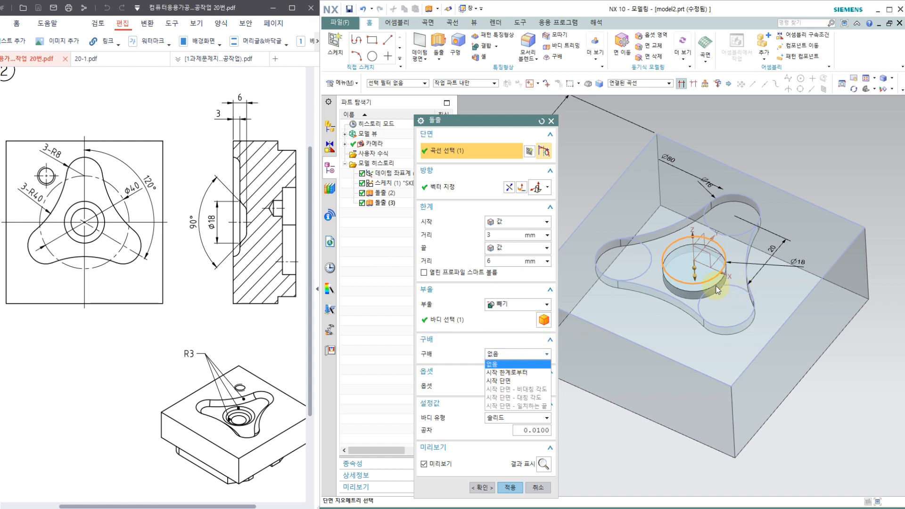
{"action": "left_click", "coordinate": [516, 372]}
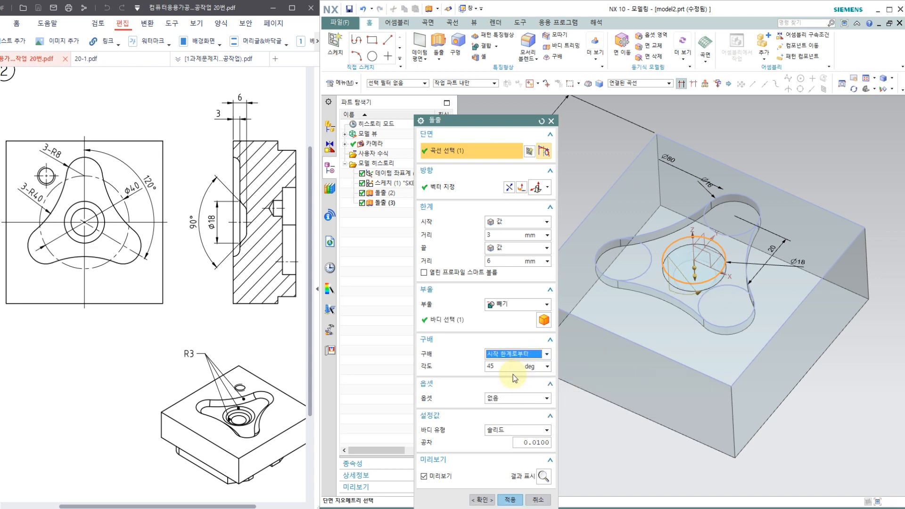
{"action": "middle_click_drag", "start_coordinate": [728, 293], "coordinate": [642, 273]}
{"action": "key", "text": "F8"}
{"action": "scroll", "coordinate": [601, 258], "scroll_direction": "up", "scroll_amount": 5}
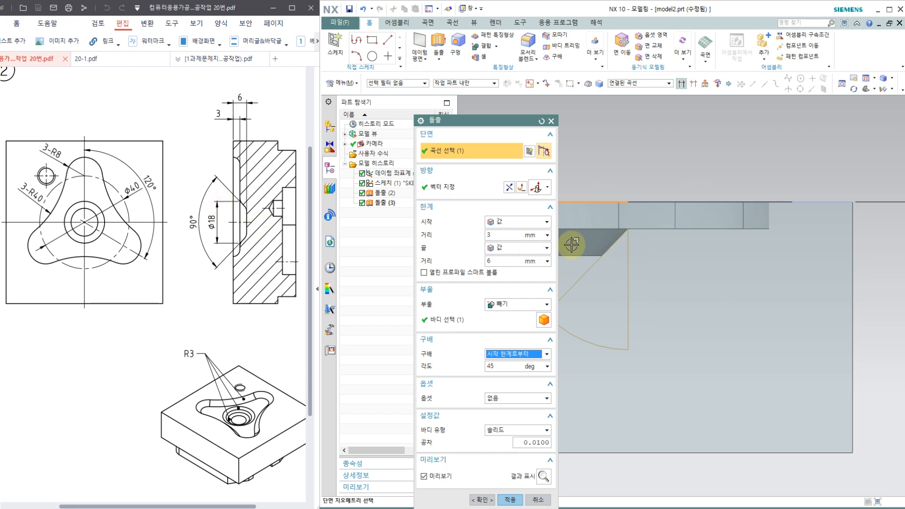
{"action": "left_click", "coordinate": [239, 203]}
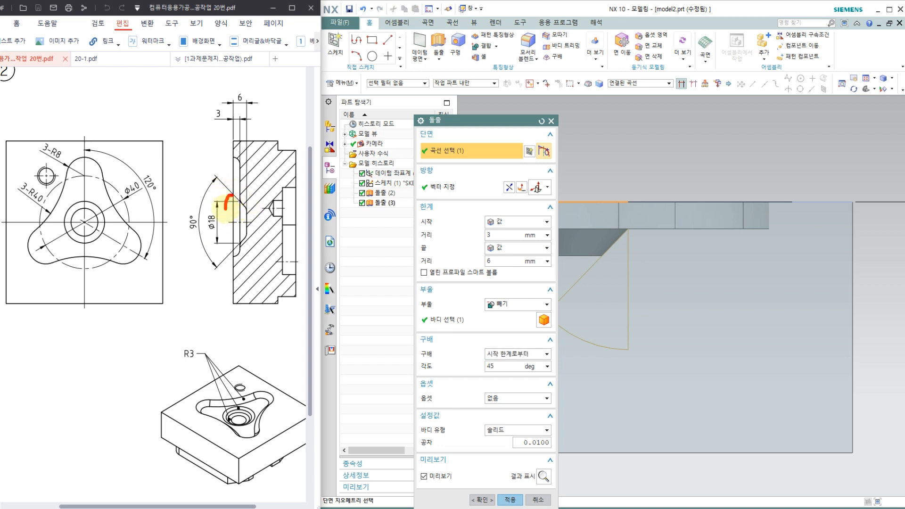
{"action": "left_click_drag", "start_coordinate": [208, 213], "coordinate": [283, 213]}
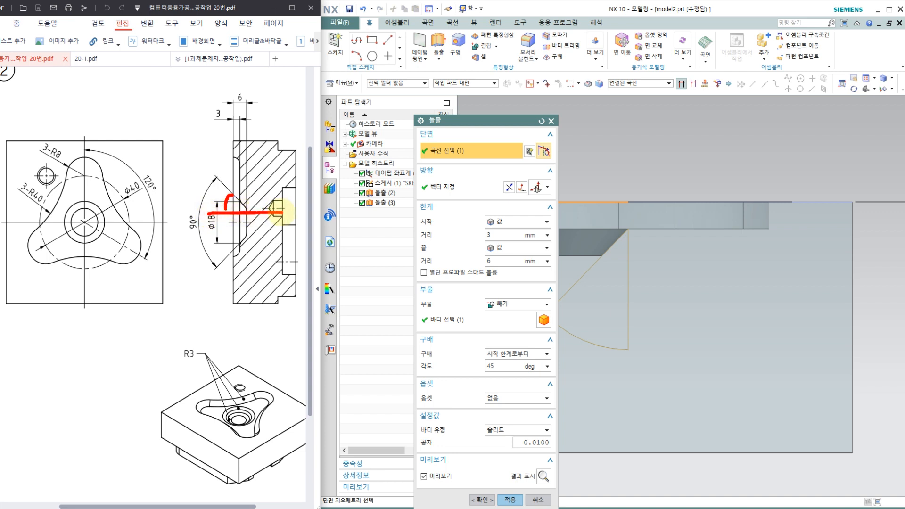
{"action": "left_click_drag", "start_coordinate": [216, 190], "coordinate": [315, 190]}
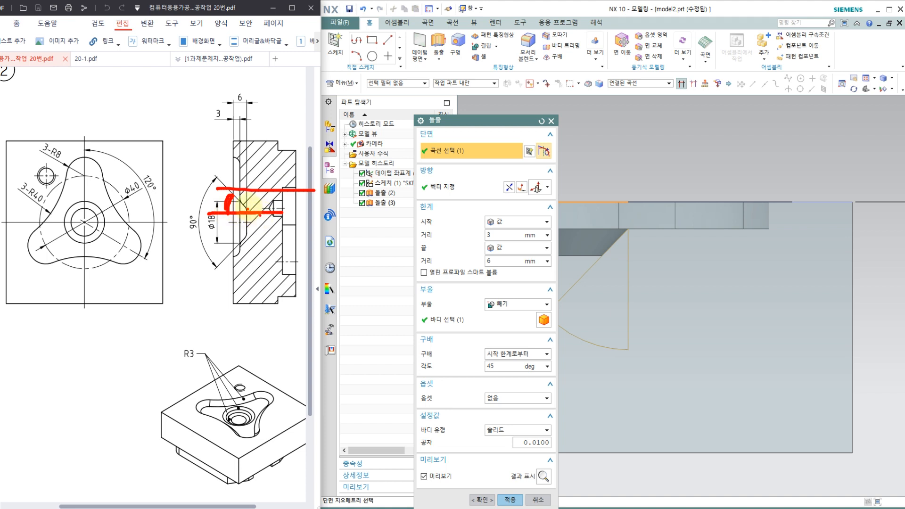
{"action": "left_click_drag", "start_coordinate": [248, 209], "coordinate": [283, 227]}
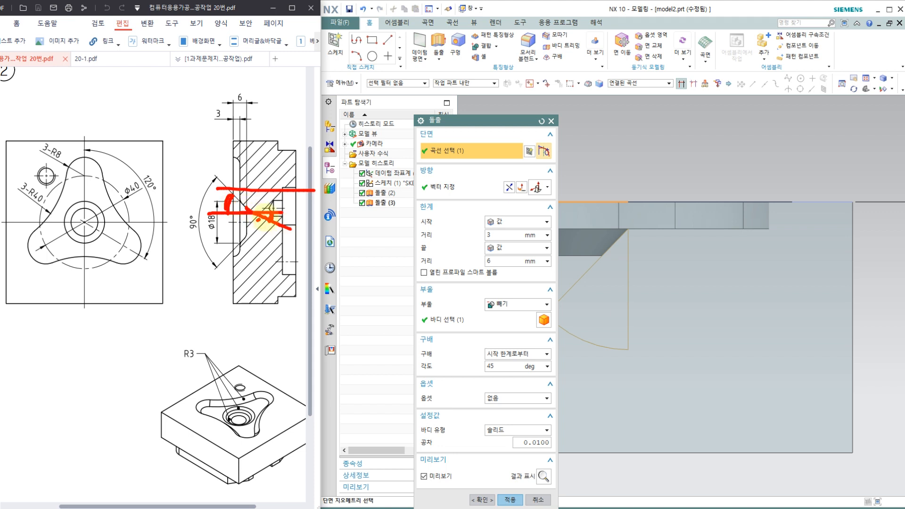
{"action": "key", "text": "Escape"}
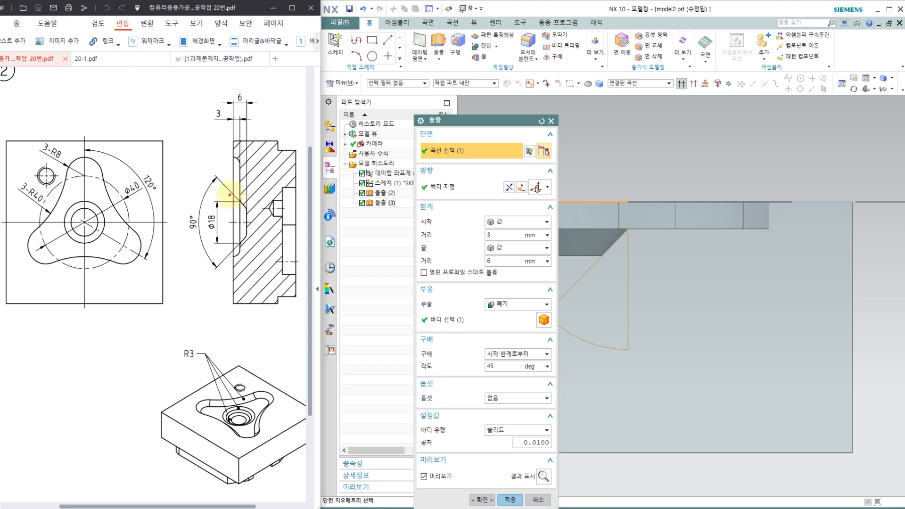
{"action": "mouse_move", "coordinate": [229, 193]}
{"action": "left_mouse_down"}
{"action": "mouse_move", "coordinate": [256, 222]}
{"action": "mouse_move", "coordinate": [310, 226]}
{"action": "left_mouse_up"}
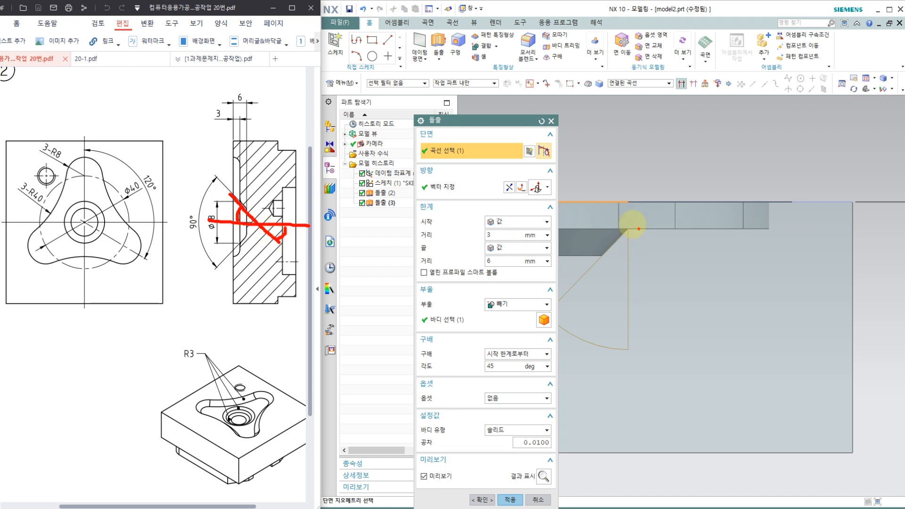
{"action": "left_click_drag", "start_coordinate": [631, 221], "coordinate": [625, 306]}
{"action": "mouse_move", "coordinate": [629, 266]}
{"action": "left_mouse_down"}
{"action": "mouse_move", "coordinate": [594, 267]}
{"action": "mouse_move", "coordinate": [601, 278]}
{"action": "left_mouse_up"}
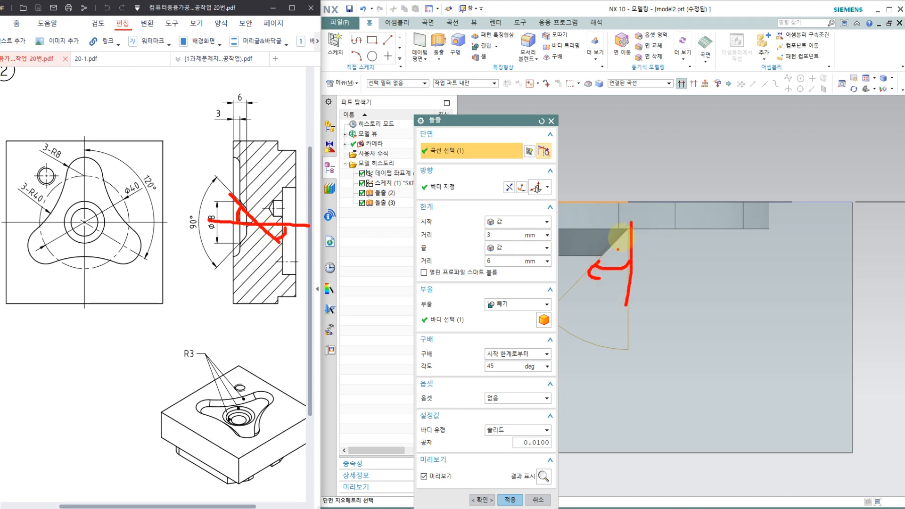
{"action": "left_click_drag", "start_coordinate": [620, 237], "coordinate": [734, 150]}
{"action": "left_click_drag", "start_coordinate": [631, 126], "coordinate": [631, 223]}
{"action": "mouse_move", "coordinate": [639, 170]}
{"action": "left_mouse_down"}
{"action": "mouse_move", "coordinate": [657, 194]}
{"action": "mouse_move", "coordinate": [634, 189]}
{"action": "mouse_move", "coordinate": [647, 162]}
{"action": "left_mouse_up"}
{"action": "left_click_drag", "start_coordinate": [572, 170], "coordinate": [591, 180]}
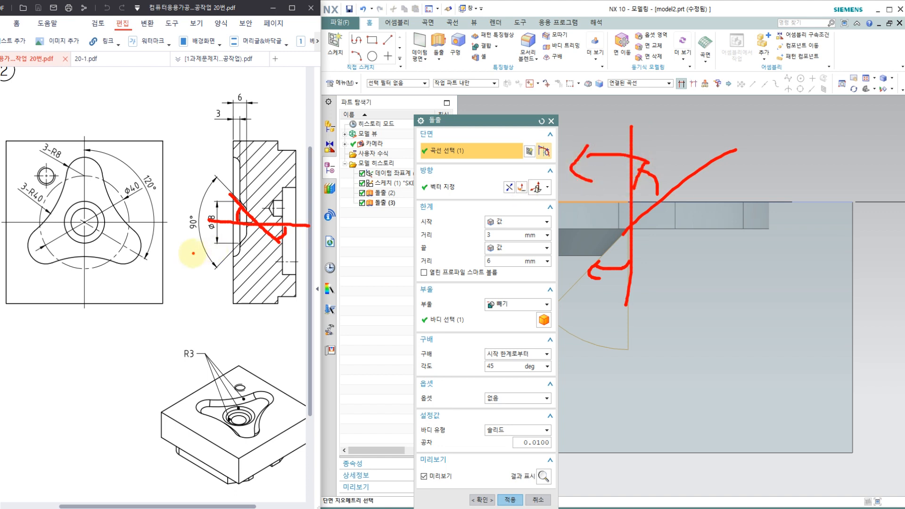
{"action": "mouse_move", "coordinate": [200, 247]}
{"action": "left_mouse_down"}
{"action": "mouse_move", "coordinate": [170, 249]}
{"action": "mouse_move", "coordinate": [207, 212]}
{"action": "mouse_move", "coordinate": [202, 245]}
{"action": "left_mouse_up"}
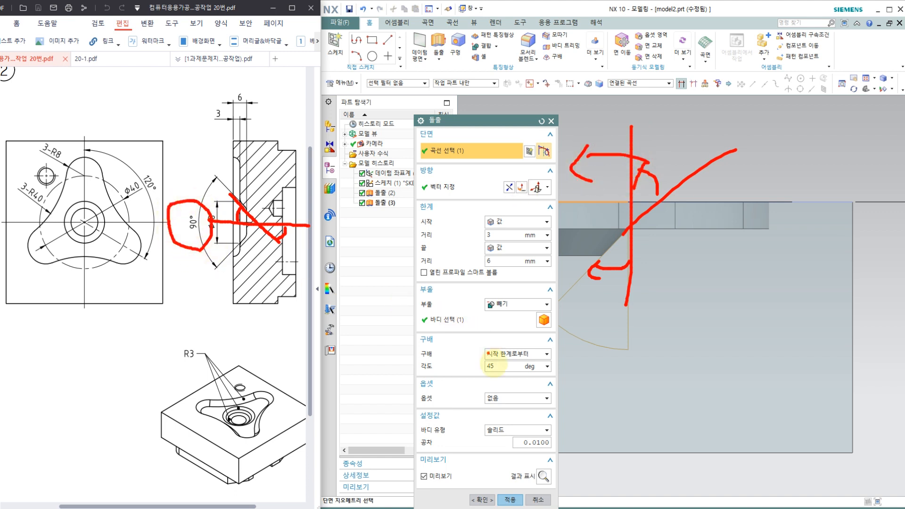
{"action": "mouse_move", "coordinate": [499, 379]}
{"action": "left_mouse_down"}
{"action": "mouse_move", "coordinate": [476, 377]}
{"action": "mouse_move", "coordinate": [493, 351]}
{"action": "mouse_move", "coordinate": [505, 372]}
{"action": "left_mouse_up"}
{"action": "left_click_drag", "start_coordinate": [499, 287], "coordinate": [513, 324]}
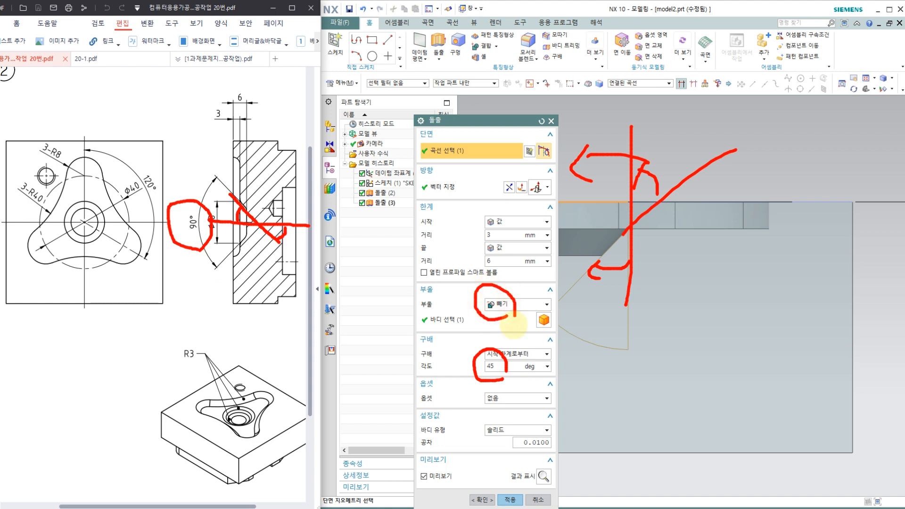
{"action": "mouse_move", "coordinate": [502, 273]}
{"action": "left_mouse_down"}
{"action": "mouse_move", "coordinate": [455, 259]}
{"action": "mouse_move", "coordinate": [490, 219]}
{"action": "mouse_move", "coordinate": [485, 269]}
{"action": "left_mouse_up"}
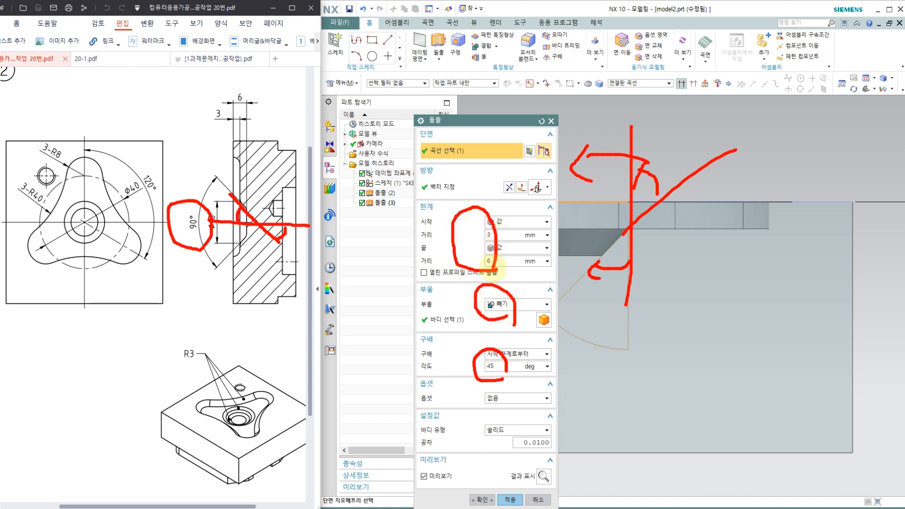
{"action": "key", "text": "Escape"}
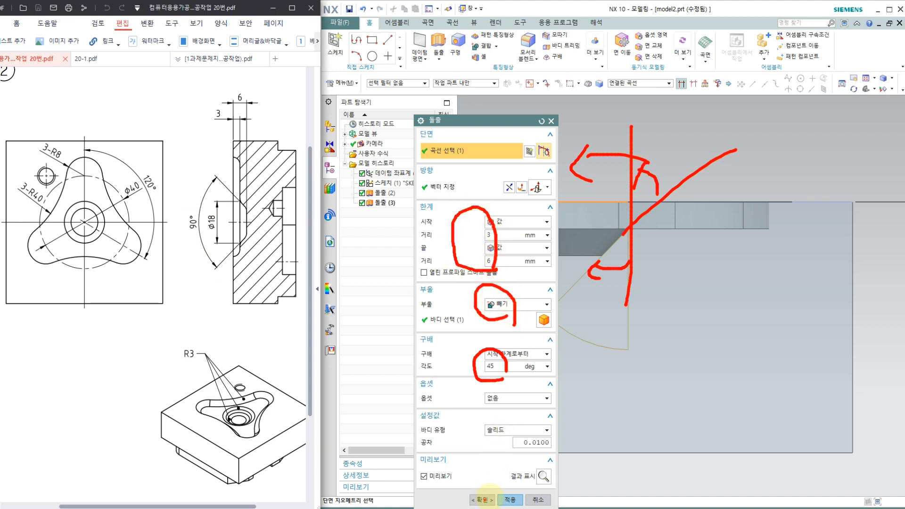
- Confirm the drafted subtract extrusion of the central circle
{"action": "left_click", "coordinate": [482, 500]}
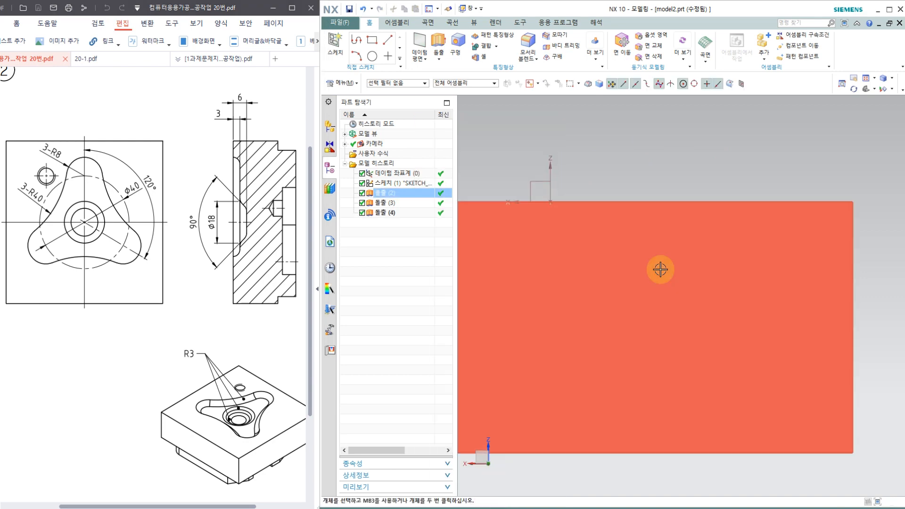
{"action": "mouse_move", "coordinate": [644, 288]}
{"action": "middle_mouse_down"}
{"action": "mouse_move", "coordinate": [630, 268]}
{"action": "mouse_move", "coordinate": [642, 272]}
{"action": "middle_mouse_up"}
{"action": "scroll", "coordinate": [657, 269], "scroll_direction": "down", "scroll_amount": 2}
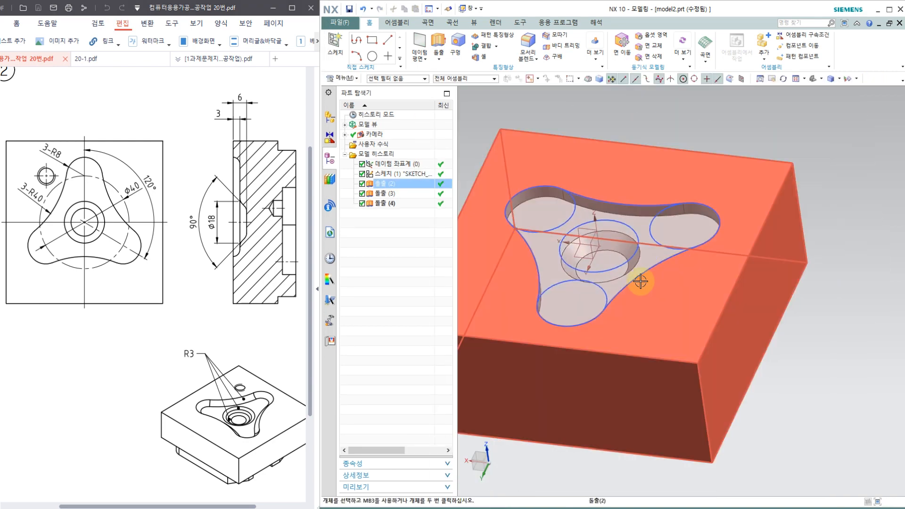
- Section the block with a plane normal to Y, examine the pocket and drafted recess profile, and cancel the section view
{"action": "left_click", "coordinate": [473, 23]}
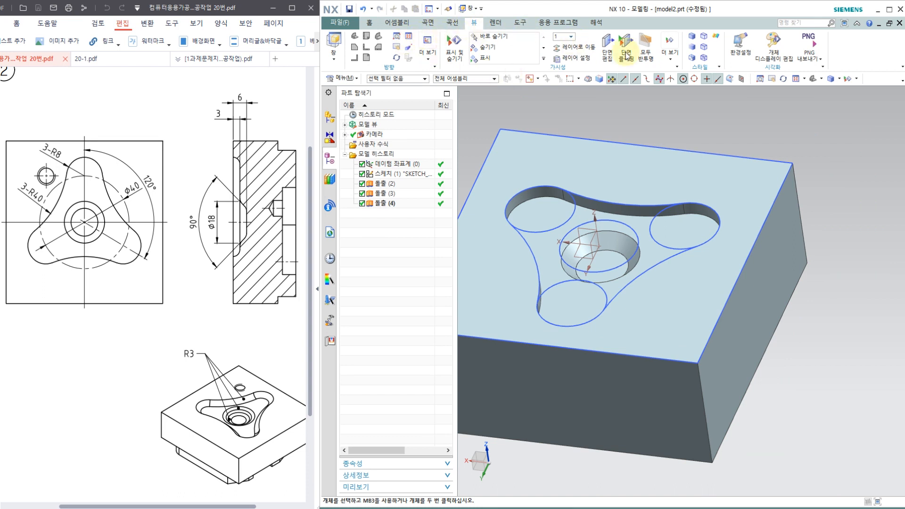
{"action": "left_click", "coordinate": [608, 51]}
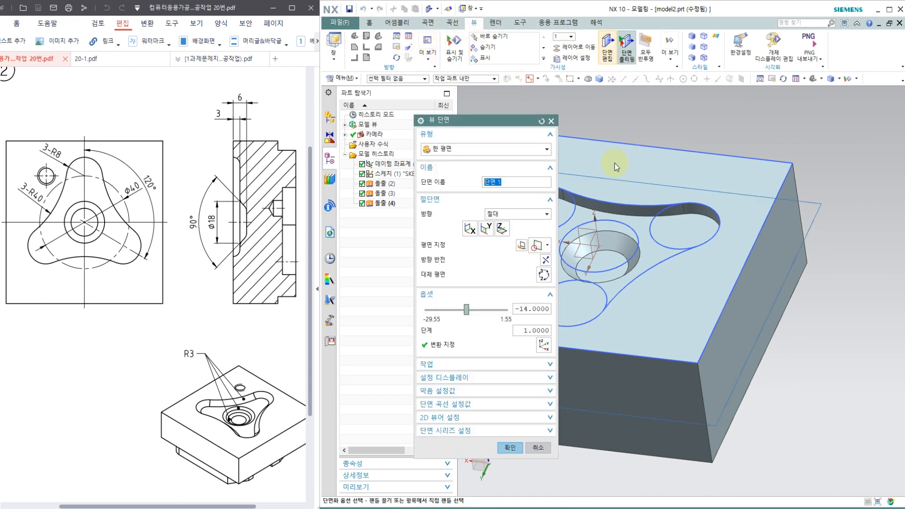
{"action": "left_click", "coordinate": [468, 229]}
{"action": "left_click", "coordinate": [485, 228]}
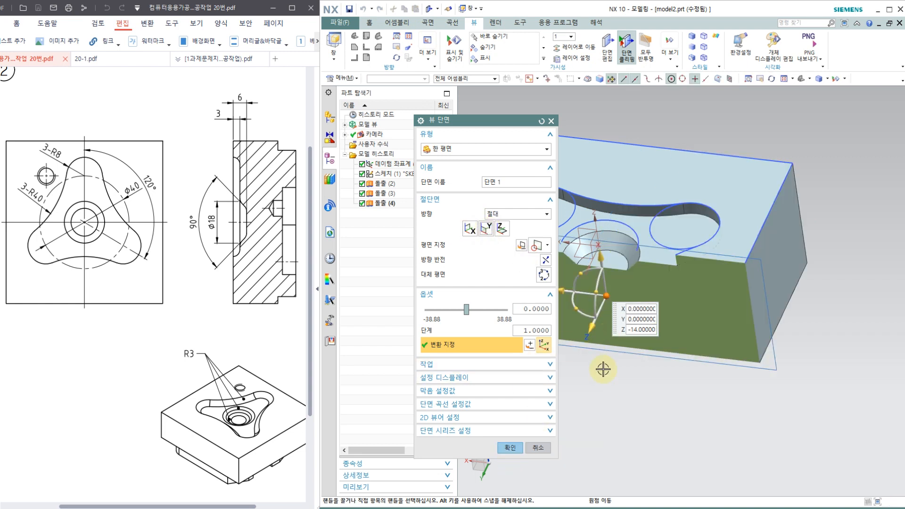
{"action": "middle_click_drag", "start_coordinate": [601, 360], "coordinate": [609, 347]}
{"action": "key", "text": "F8"}
{"action": "scroll", "coordinate": [622, 241], "scroll_direction": "up", "scroll_amount": 4}
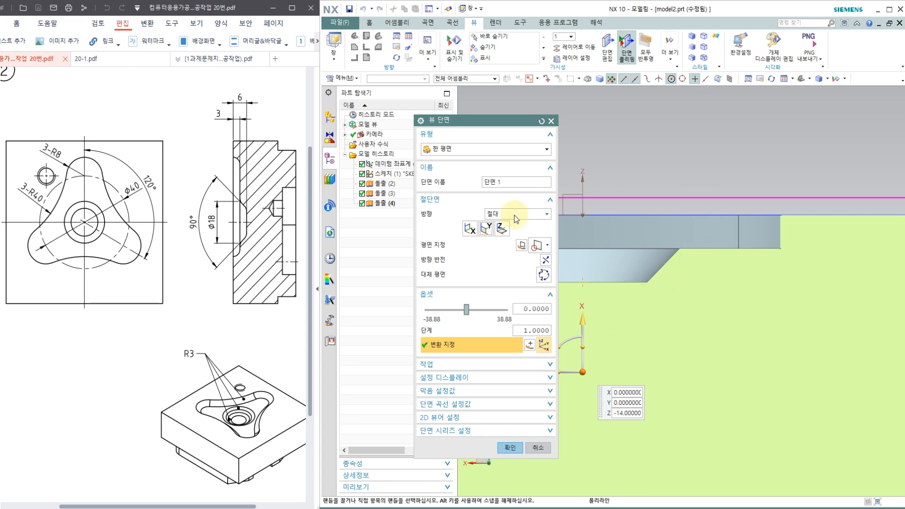
{"action": "scroll", "coordinate": [691, 224], "scroll_direction": "down", "scroll_amount": 2}
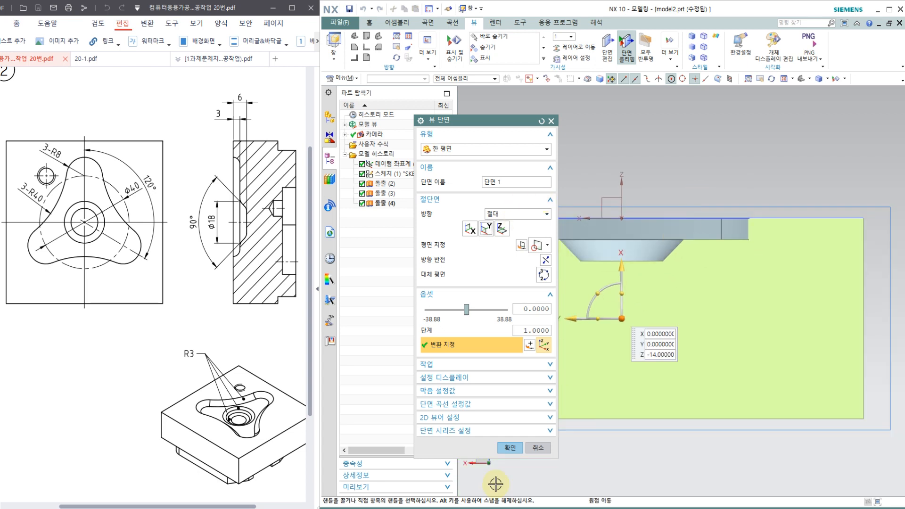
{"action": "left_click", "coordinate": [529, 452]}
{"action": "middle_click_drag", "start_coordinate": [561, 379], "coordinate": [603, 270]}
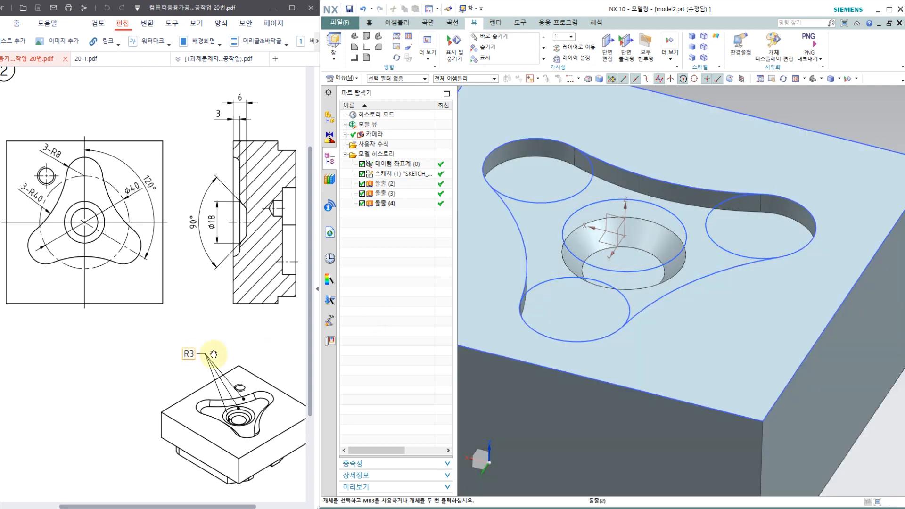
- Check the R3 callouts on the drawing and blend the three-lobed pocket's floor edge and both circular recess edges with a 3 mm radius
{"action": "left_click", "coordinate": [206, 373]}
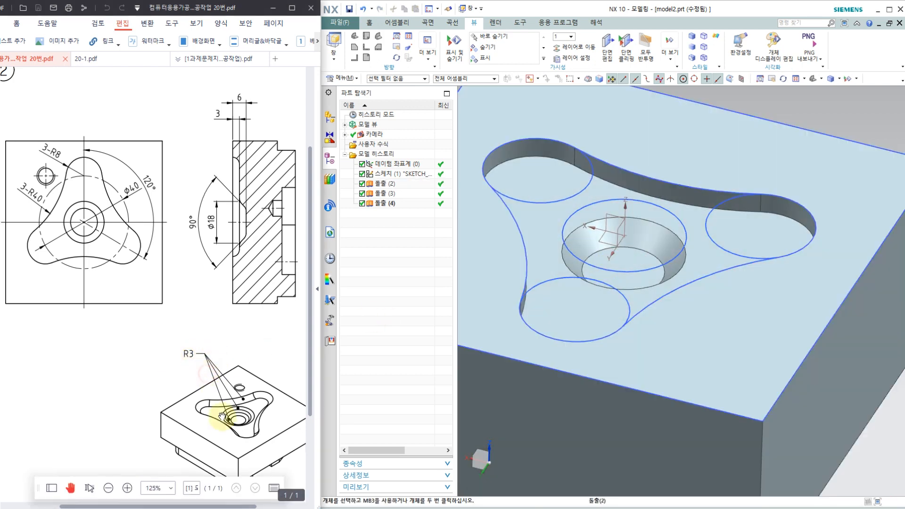
{"action": "scroll", "coordinate": [240, 419], "scroll_direction": "up", "scroll_amount": 4, "text": "ctrl"}
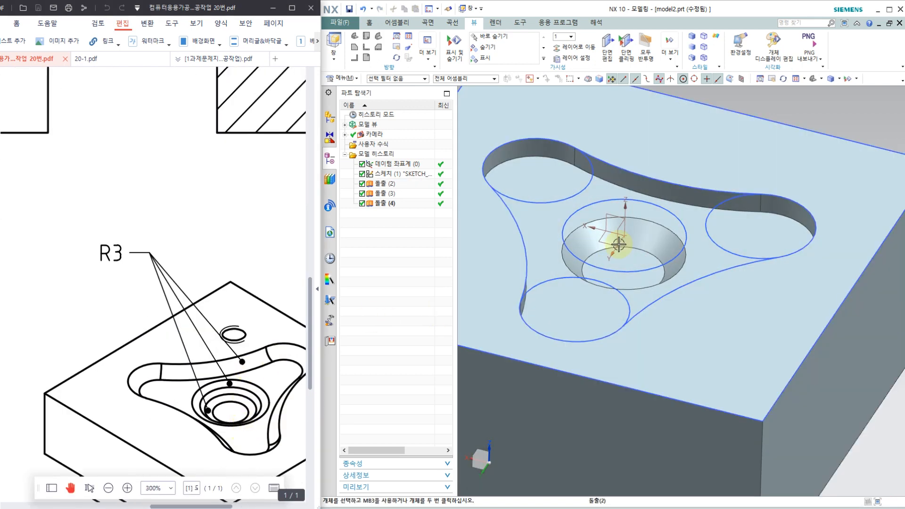
{"action": "left_click", "coordinate": [688, 201]}
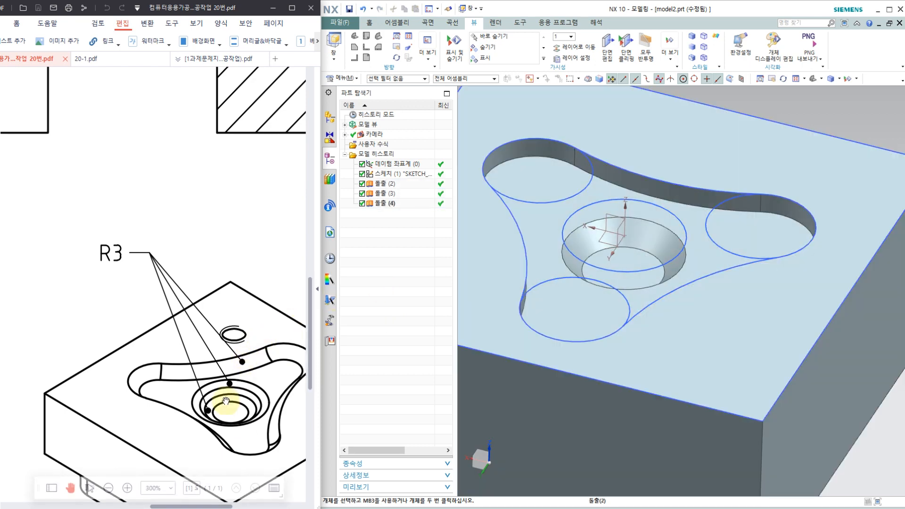
{"action": "left_click", "coordinate": [369, 23]}
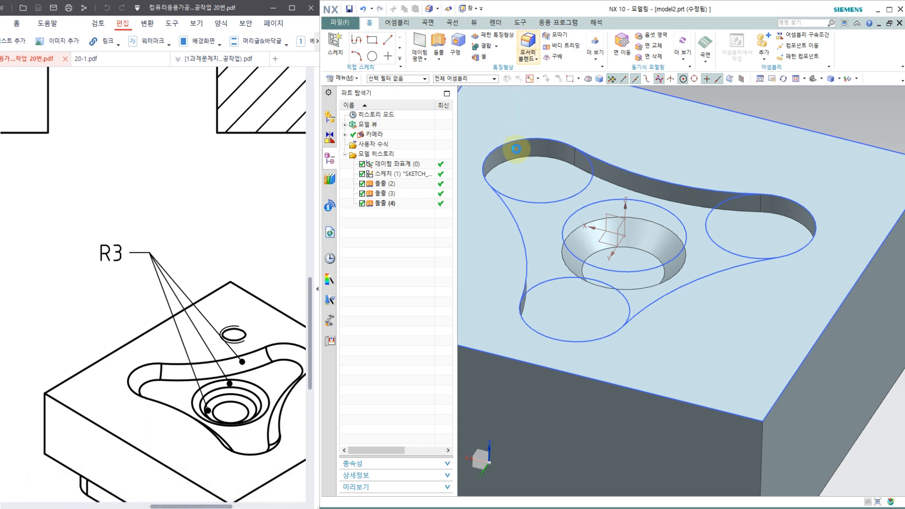
{"action": "left_click", "coordinate": [675, 203]}
{"action": "left_click", "coordinate": [659, 220]}
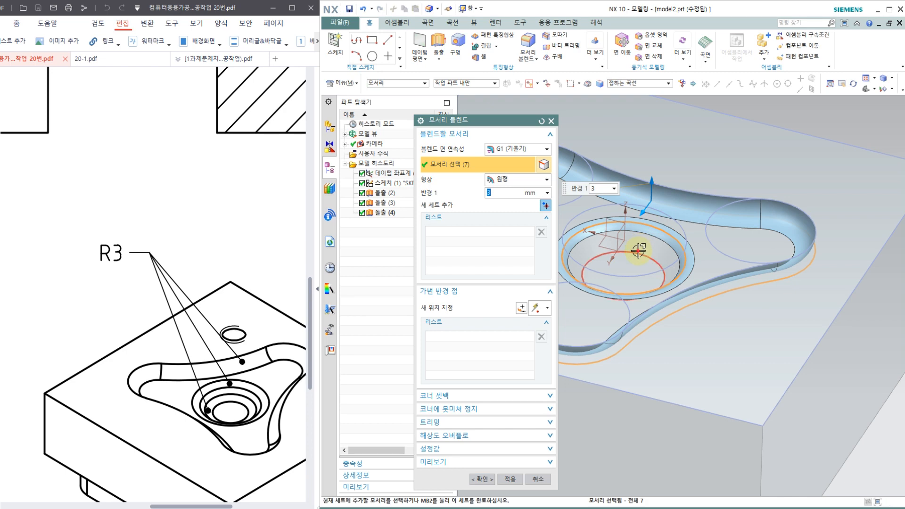
{"action": "left_click", "coordinate": [481, 478]}
{"action": "scroll", "coordinate": [689, 247], "scroll_direction": "down", "scroll_amount": 3}
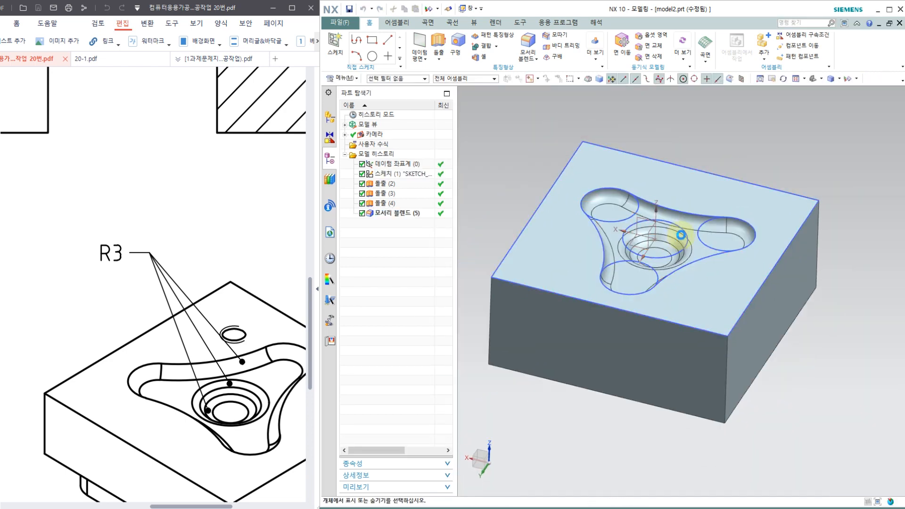
- Hide all objects and show only the solid body
{"action": "key", "text": "ctrl+w"}
{"action": "left_click", "coordinate": [552, 145]}
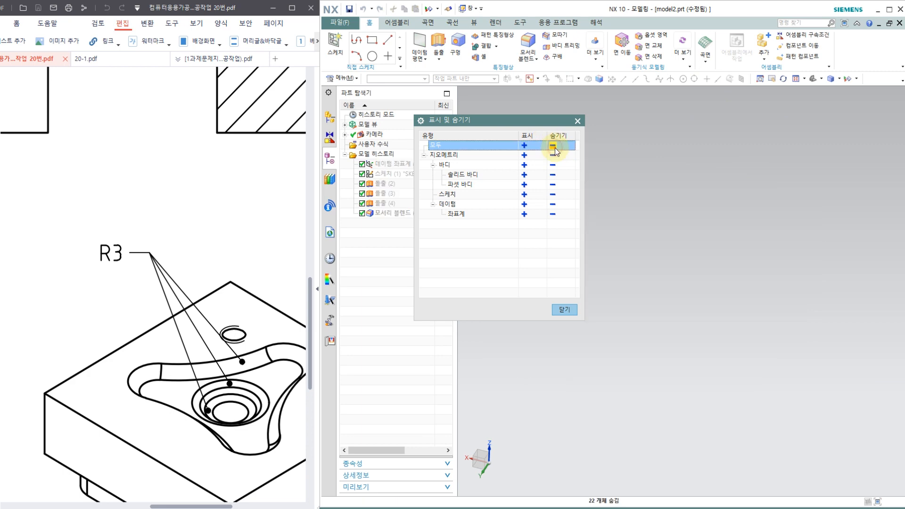
{"action": "left_click", "coordinate": [524, 175]}
{"action": "left_click", "coordinate": [559, 307]}
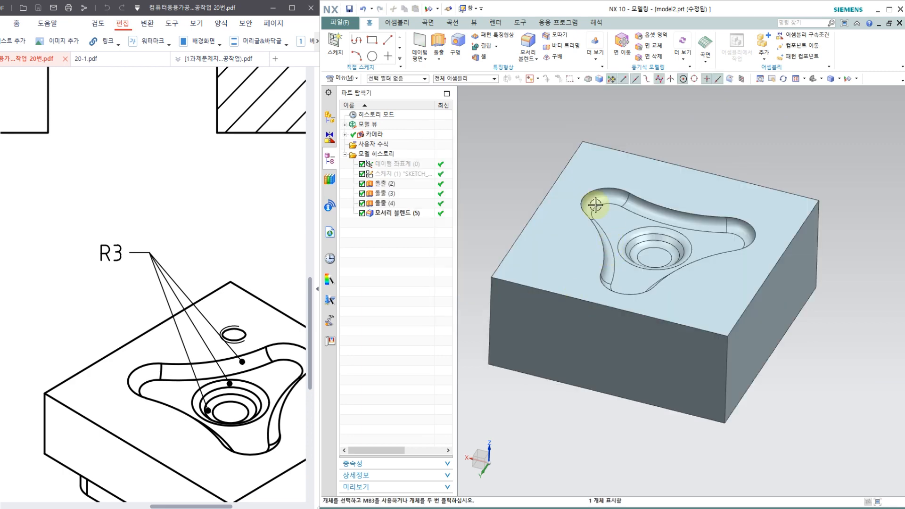
- Save the part as model2.prt in the Desktop folder and start the Manufacturing application
{"action": "scroll", "coordinate": [573, 193], "scroll_direction": "up", "scroll_amount": 1}
{"action": "middle_click_drag", "start_coordinate": [564, 193], "coordinate": [592, 196]}
{"action": "key", "text": "Home"}
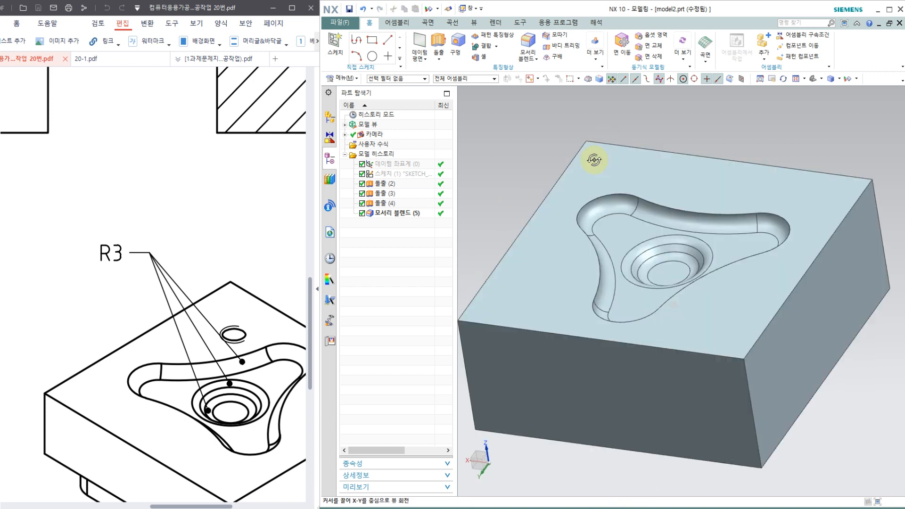
{"action": "left_click", "coordinate": [350, 9]}
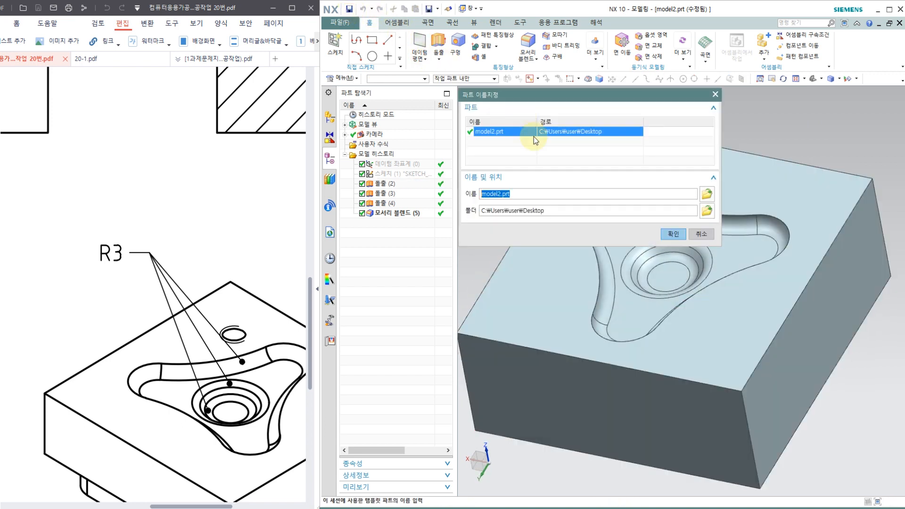
{"action": "left_click", "coordinate": [673, 234]}
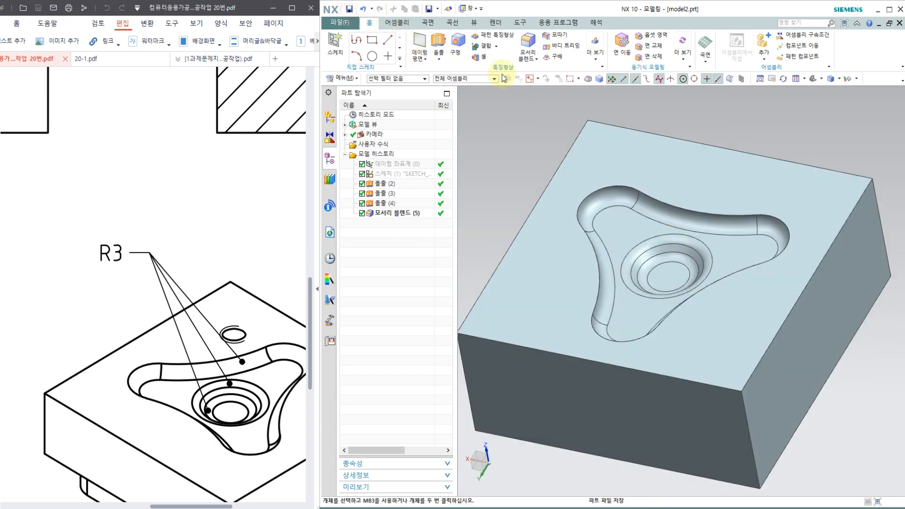
{"action": "left_click", "coordinate": [558, 22]}
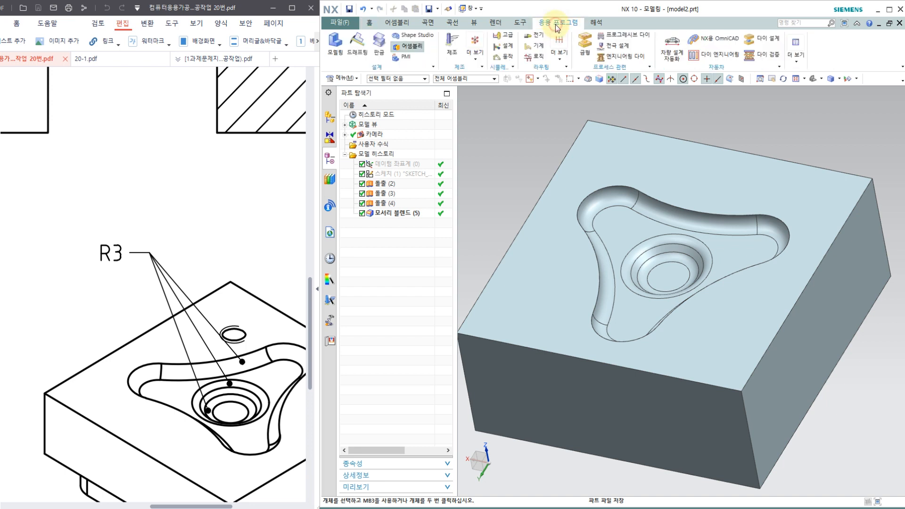
{"action": "left_click", "coordinate": [450, 47]}
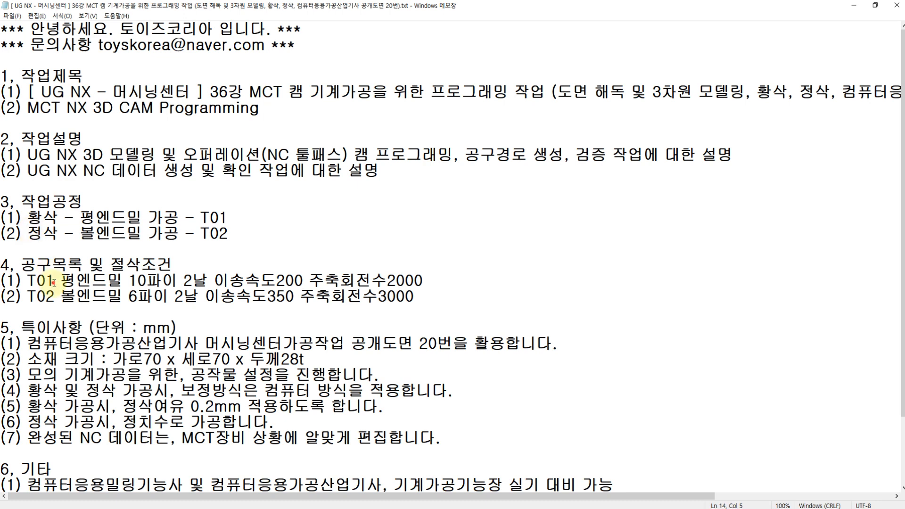
- Review the tool list and cutting conditions for T01 and T02 in the Notepad machining notes
{"action": "left_click", "coordinate": [126, 298]}
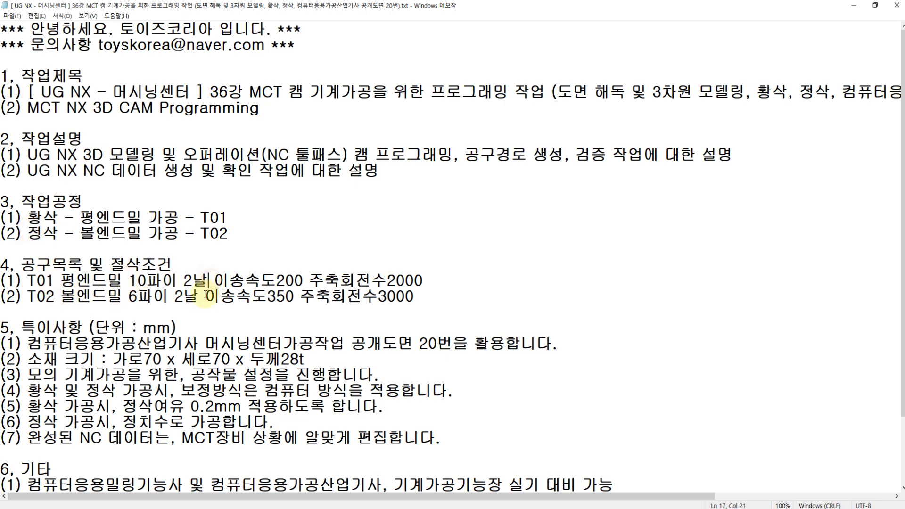
{"action": "left_click", "coordinate": [200, 297]}
{"action": "left_click", "coordinate": [201, 297]}
{"action": "left_click", "coordinate": [204, 297]}
{"action": "left_click_drag", "start_coordinate": [28, 281], "coordinate": [55, 297]}
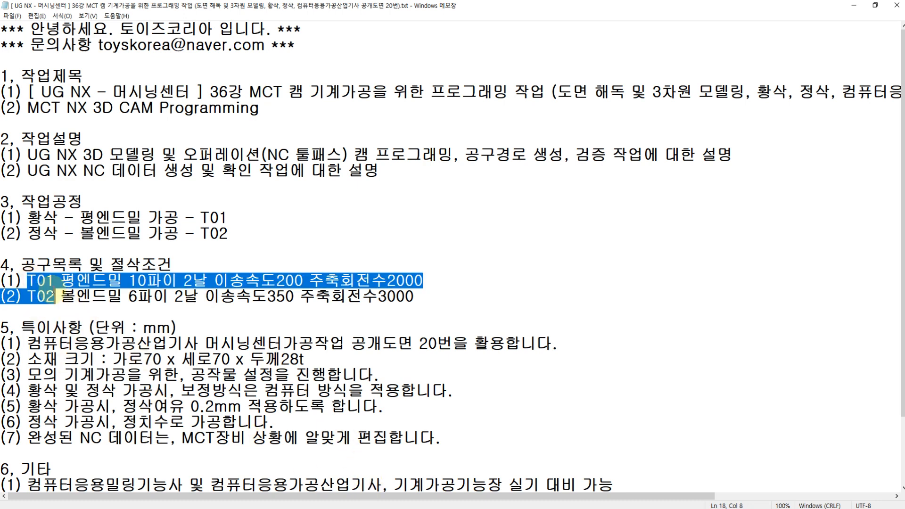
{"action": "left_click", "coordinate": [58, 295]}
{"action": "left_click", "coordinate": [71, 281]}
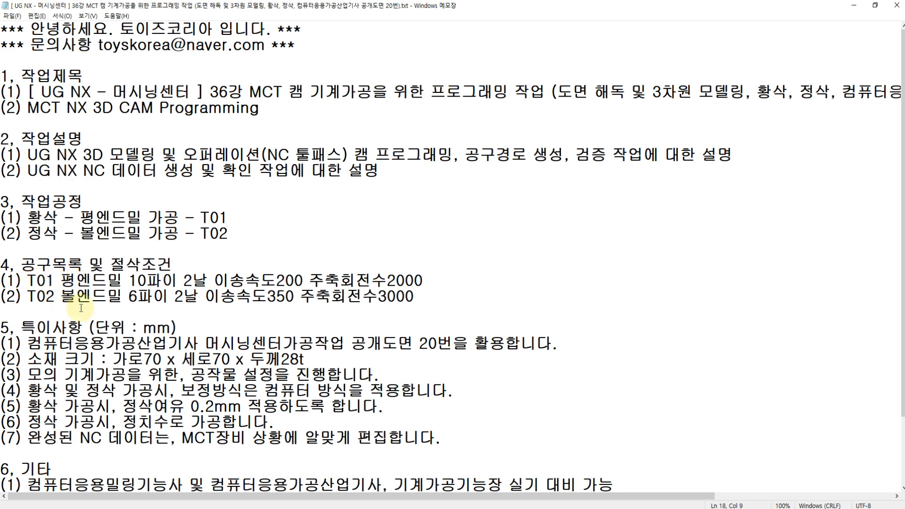
- Return to NX and initialize the machining environment with the cam_general session configuration and the mill_contour setup
{"action": "left_click", "coordinate": [330, 508]}
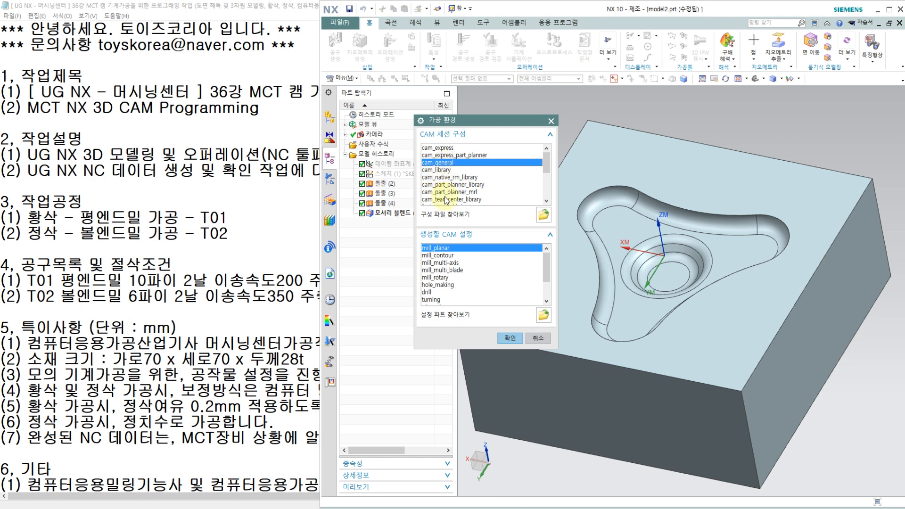
{"action": "left_click", "coordinate": [442, 255]}
{"action": "left_click", "coordinate": [511, 343]}
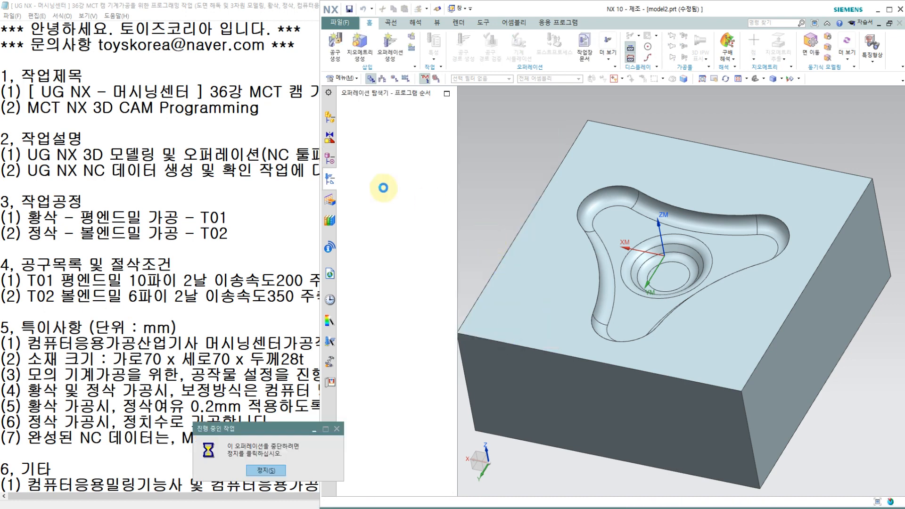
- Switch the operation navigator to the geometry view and expand MCS_MILL to reveal WORKPIECE
{"action": "right_click", "coordinate": [383, 187]}
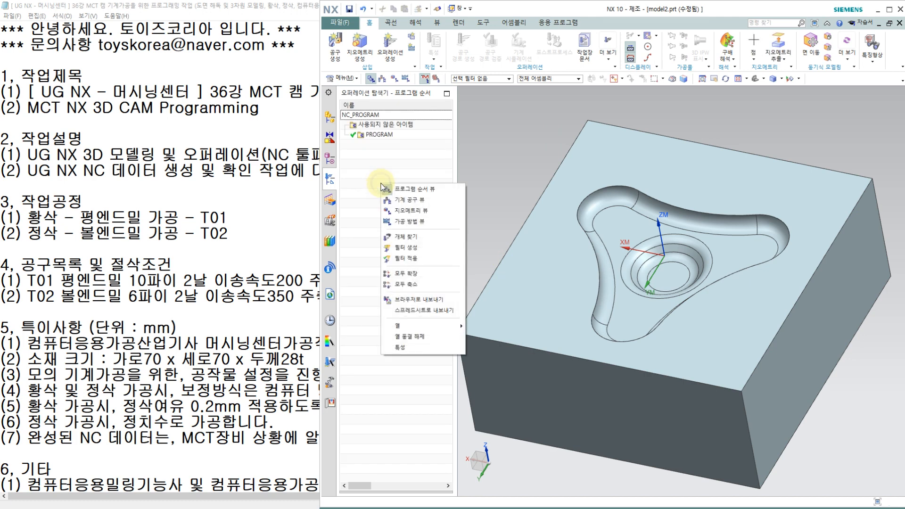
{"action": "left_click", "coordinate": [407, 211]}
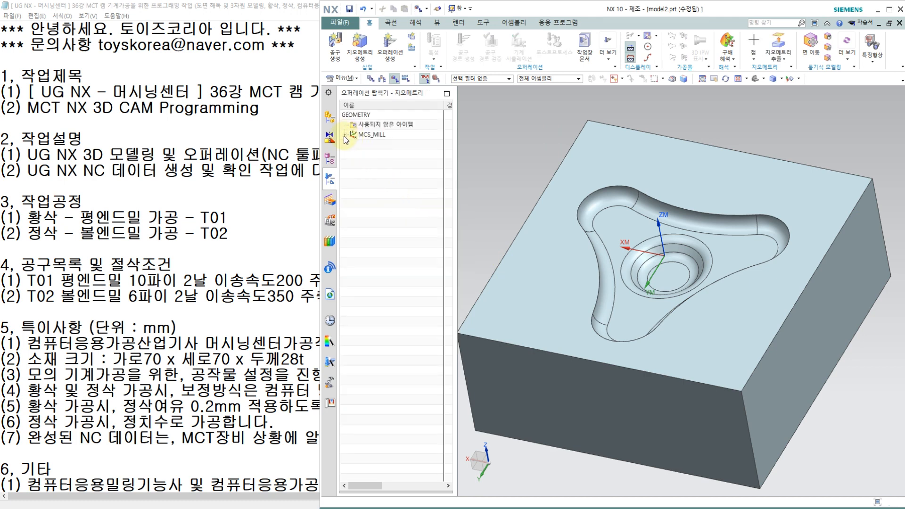
{"action": "left_click", "coordinate": [344, 136]}
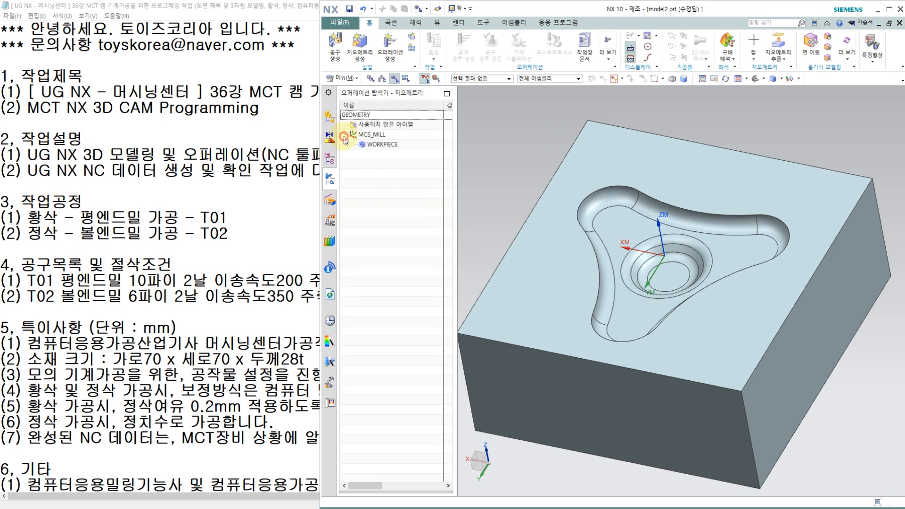
- Open MCS_MILL and move the machine coordinate system origin to the block's top-face corner at X-35, Y-35, Z0
{"action": "left_click", "coordinate": [370, 135]}
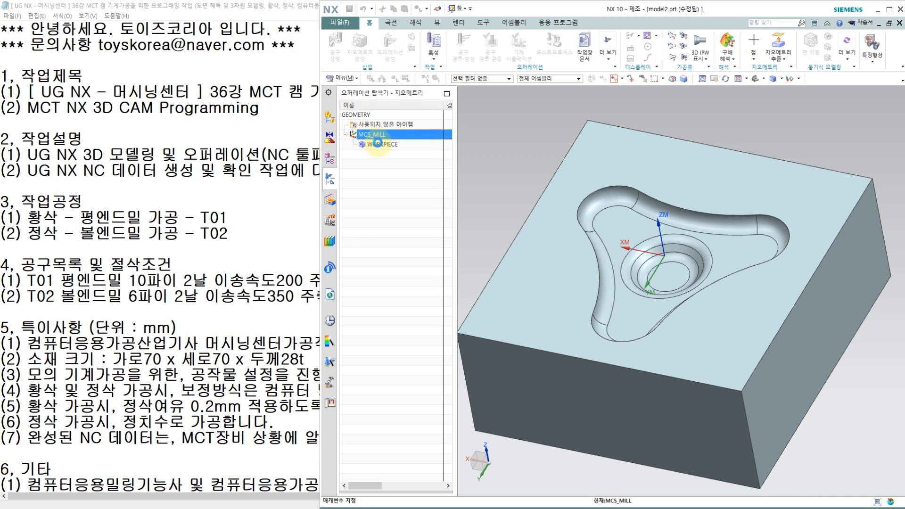
{"action": "double_click", "coordinate": [377, 141]}
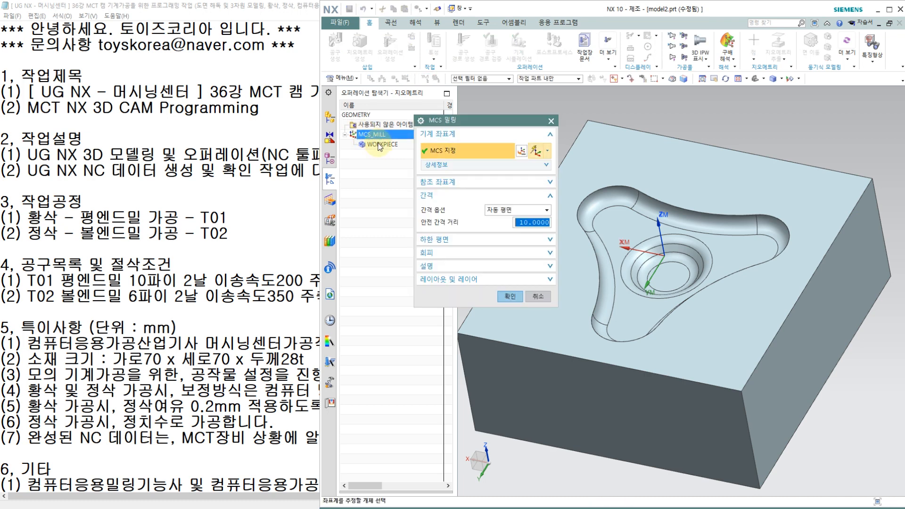
{"action": "left_click", "coordinate": [521, 151]}
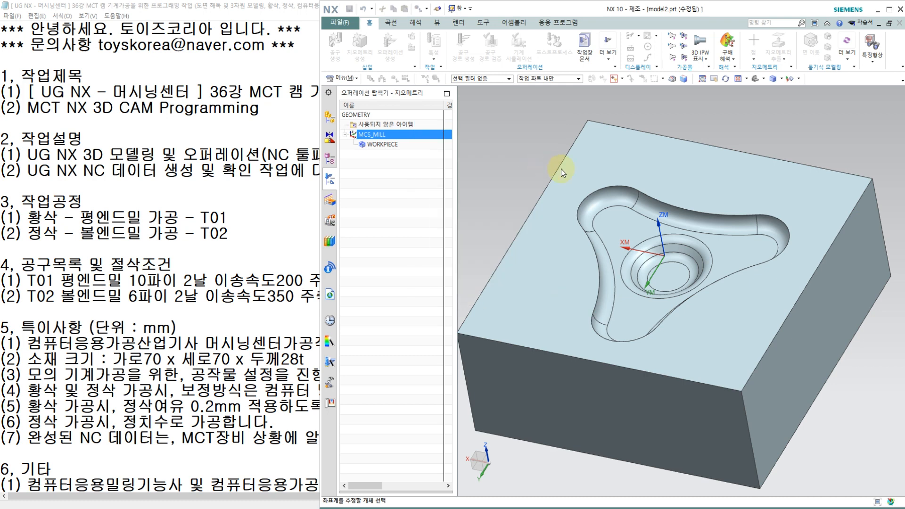
{"action": "middle_click_drag", "start_coordinate": [735, 189], "coordinate": [649, 261]}
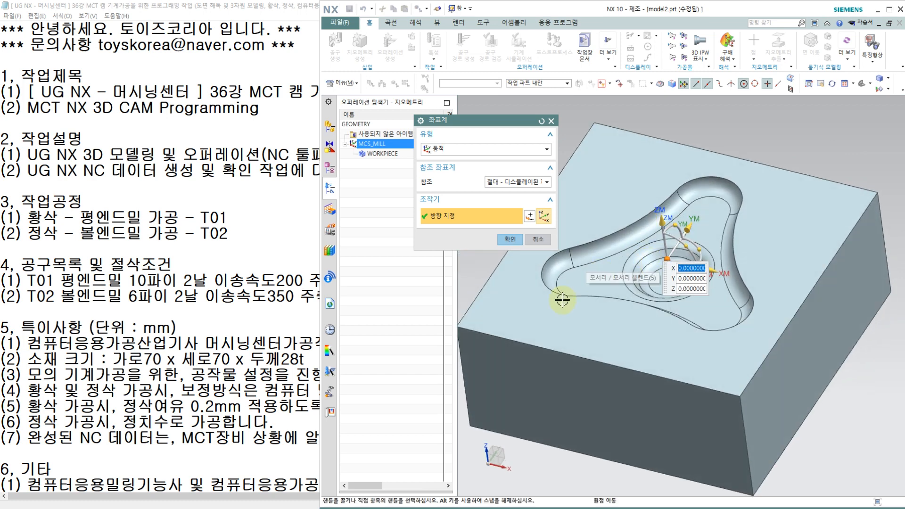
{"action": "scroll", "coordinate": [601, 295], "scroll_direction": "down", "scroll_amount": 2}
{"action": "scroll", "coordinate": [600, 294], "scroll_direction": "up", "scroll_amount": 2}
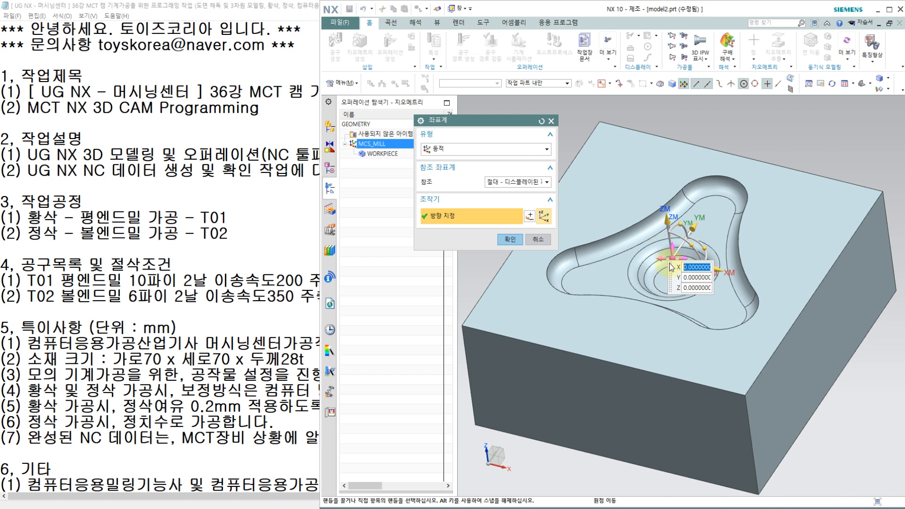
{"action": "left_click", "coordinate": [461, 326]}
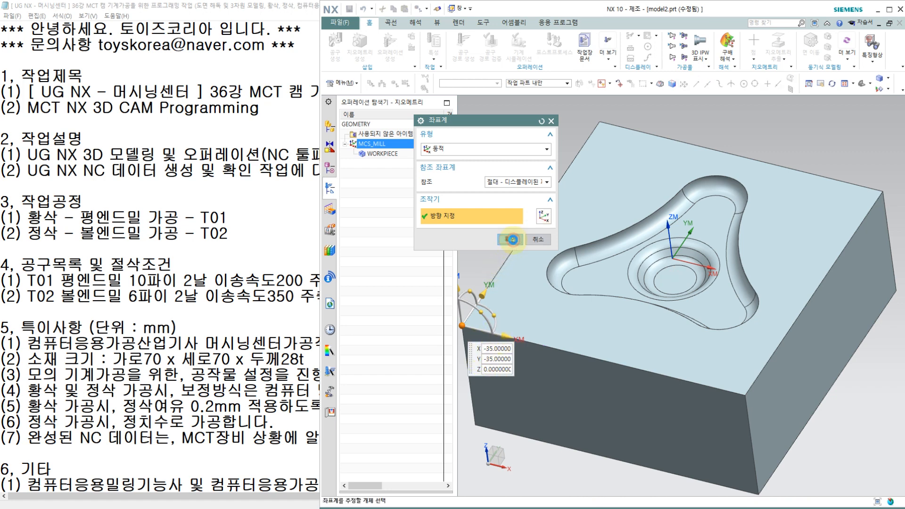
{"action": "left_click", "coordinate": [511, 241]}
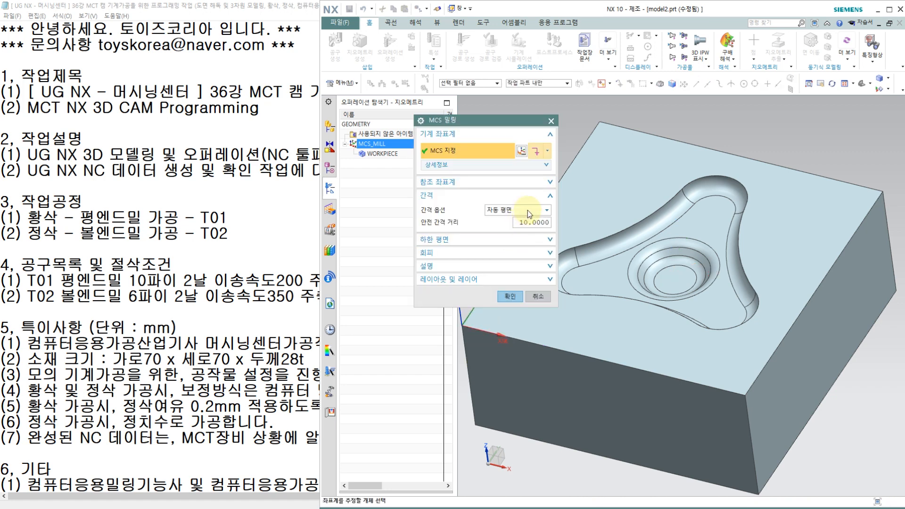
- Set the MCS clearance option to Plane (평면), offset 50 mm from the block's top face, and accept the MCS settings
{"action": "left_click", "coordinate": [548, 166]}
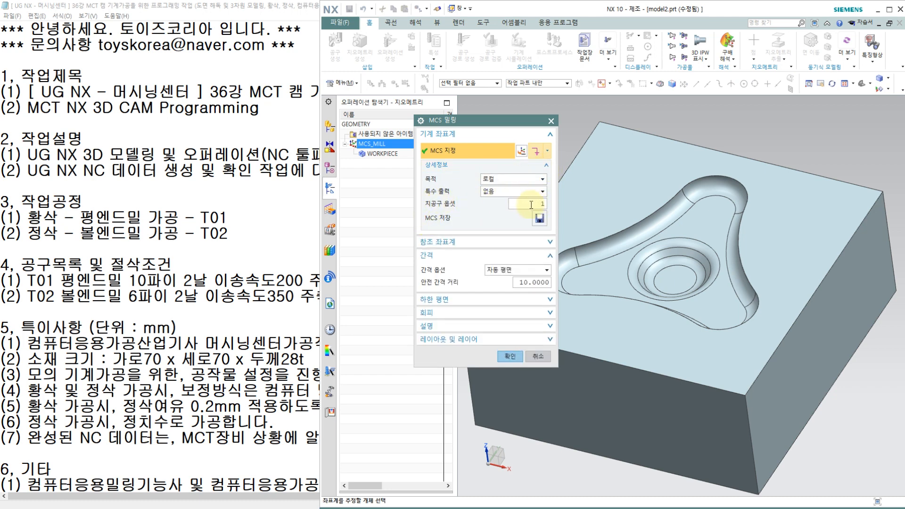
{"action": "left_click", "coordinate": [501, 270]}
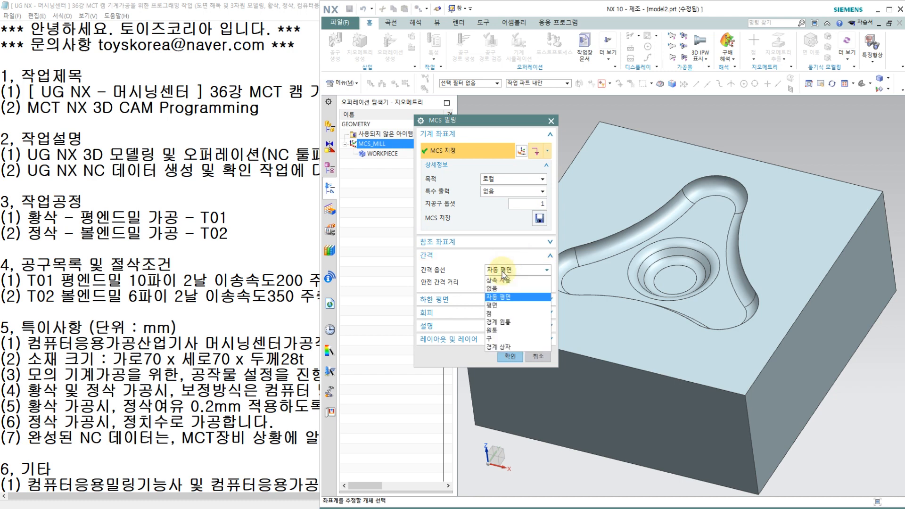
{"action": "left_click", "coordinate": [501, 307]}
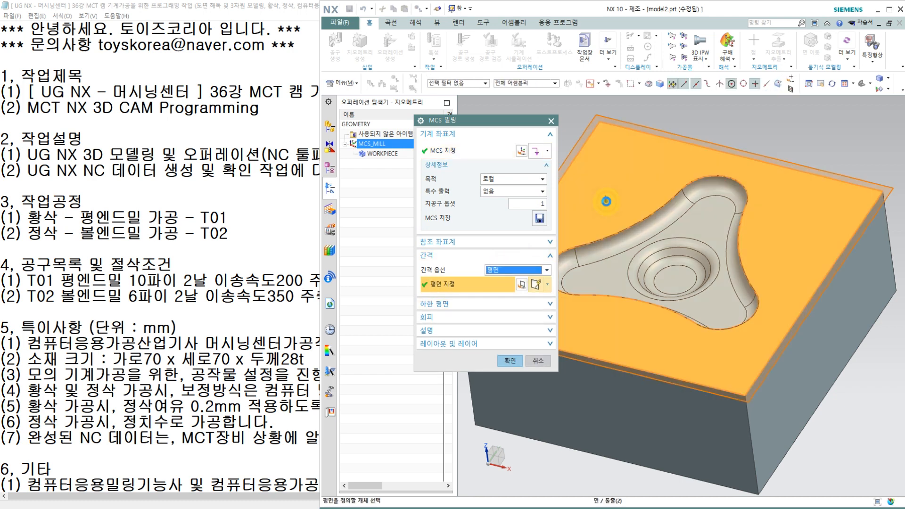
{"action": "left_click", "coordinate": [606, 201]}
{"action": "key", "text": "Return"}
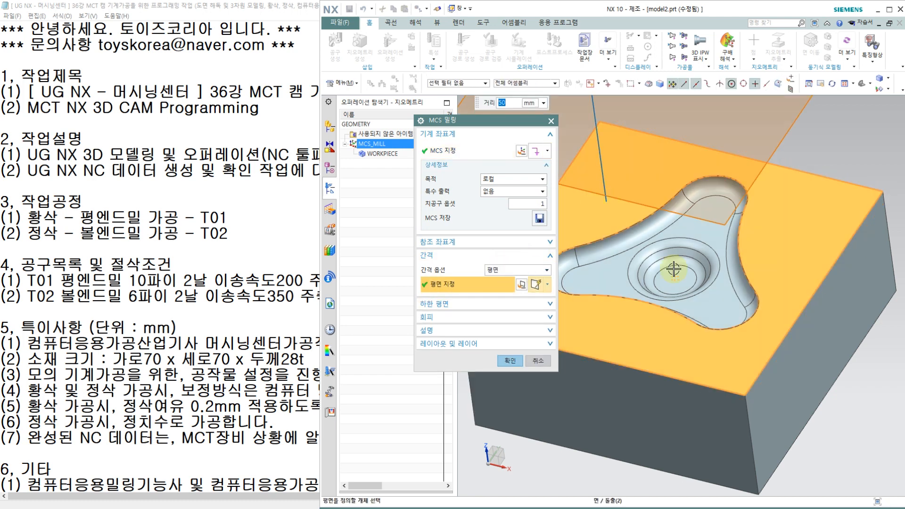
{"action": "scroll", "coordinate": [672, 269], "scroll_direction": "down", "scroll_amount": 3}
{"action": "scroll", "coordinate": [654, 185], "scroll_direction": "up", "scroll_amount": 2}
{"action": "left_click", "coordinate": [510, 360]}
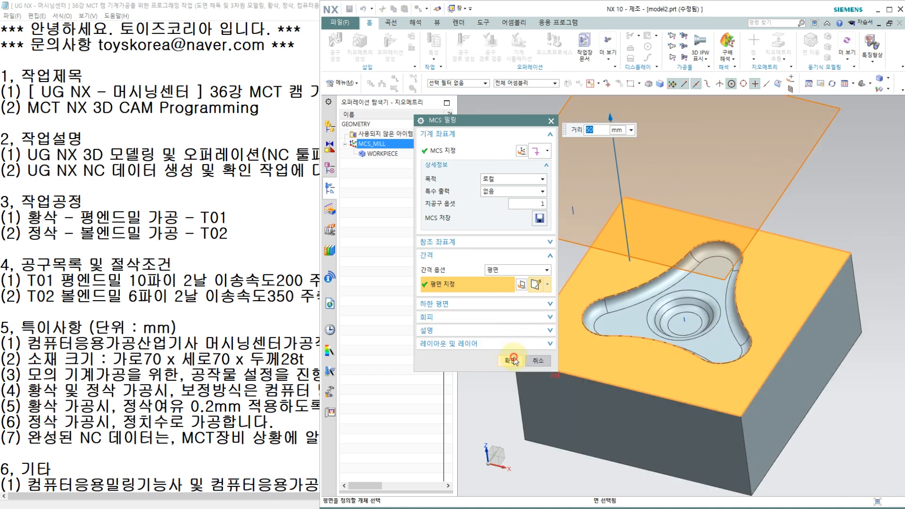
- Open WORKPIECE and specify the solid block body as the part geometry
{"action": "double_click", "coordinate": [381, 145]}
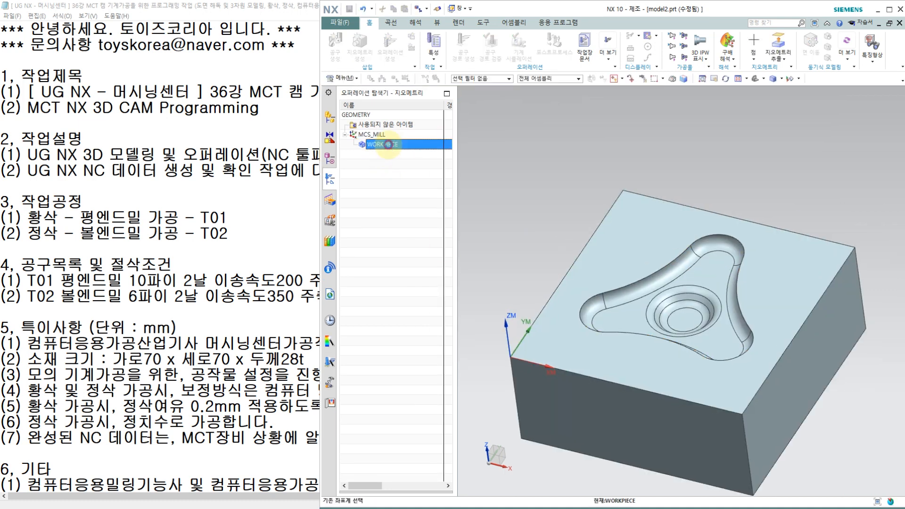
{"action": "left_click", "coordinate": [526, 149]}
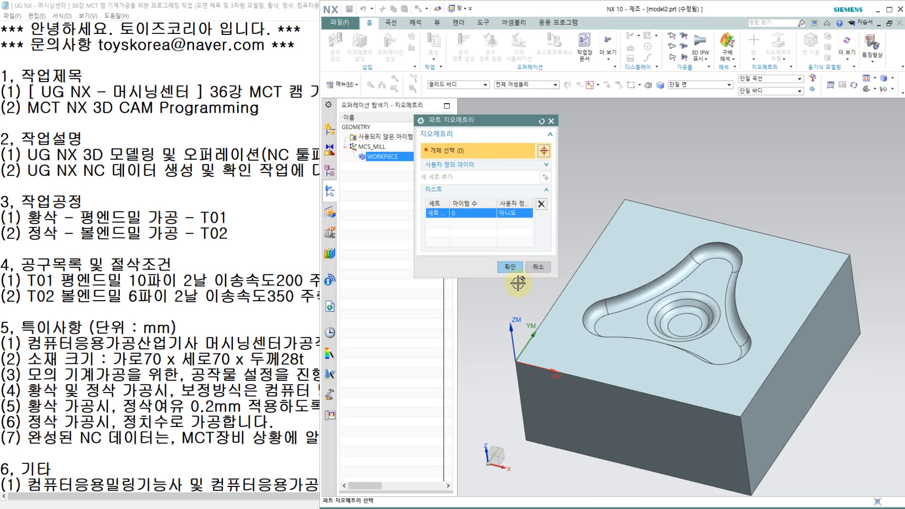
{"action": "left_click", "coordinate": [630, 253]}
{"action": "middle_click", "coordinate": [506, 304]}
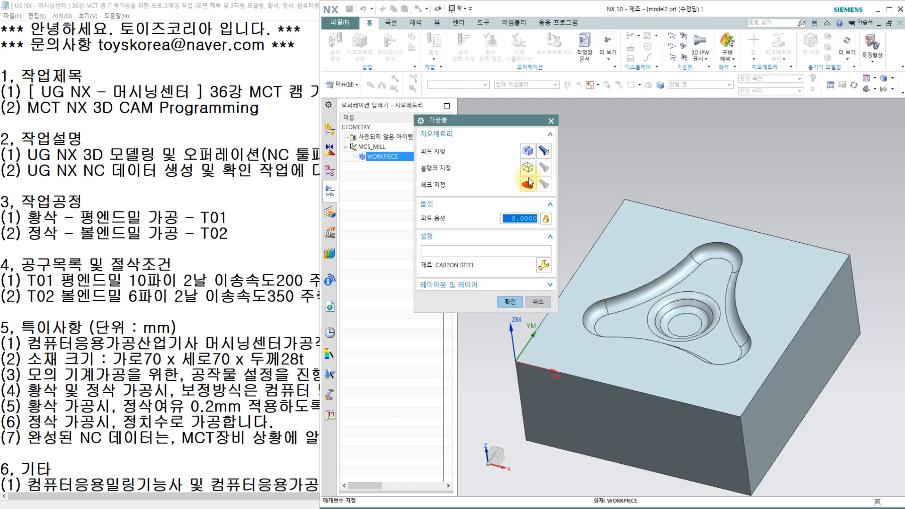
- Define the WORKPIECE blank as a bounding block (경계 블록) with zero offsets on all sides and accept the workpiece
{"action": "middle_click", "coordinate": [527, 169]}
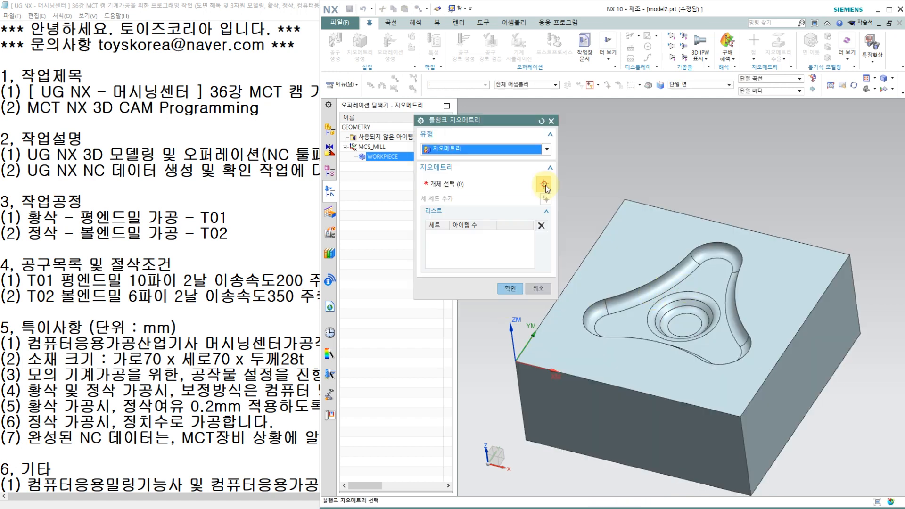
{"action": "left_click", "coordinate": [501, 149]}
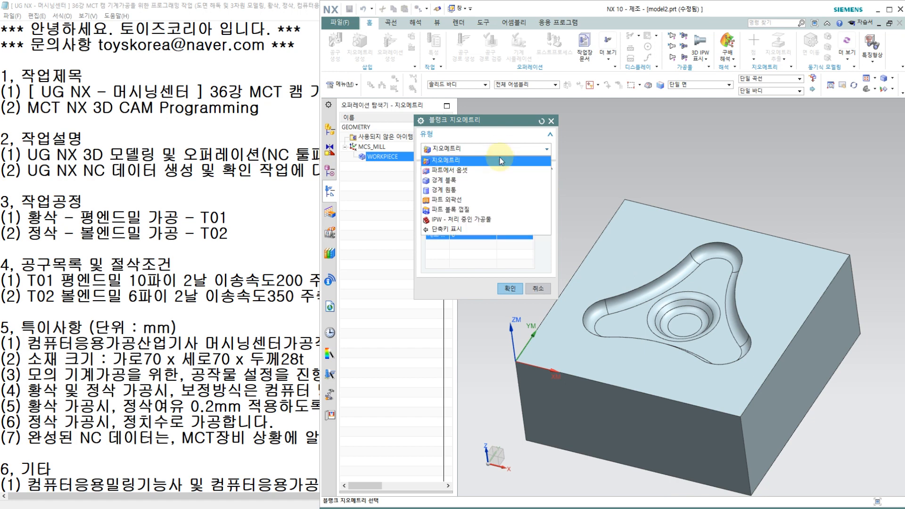
{"action": "left_click", "coordinate": [486, 179]}
{"action": "middle_click_drag", "start_coordinate": [761, 282], "coordinate": [829, 311]}
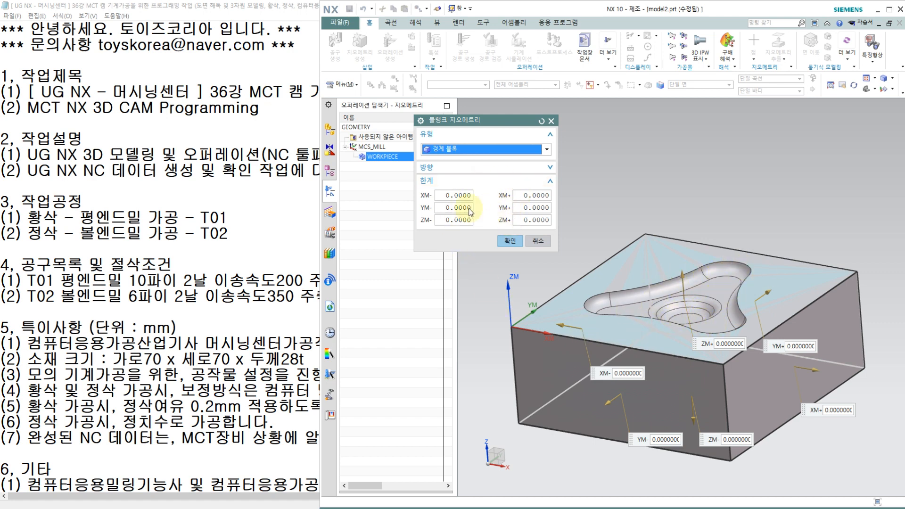
{"action": "left_click", "coordinate": [510, 242]}
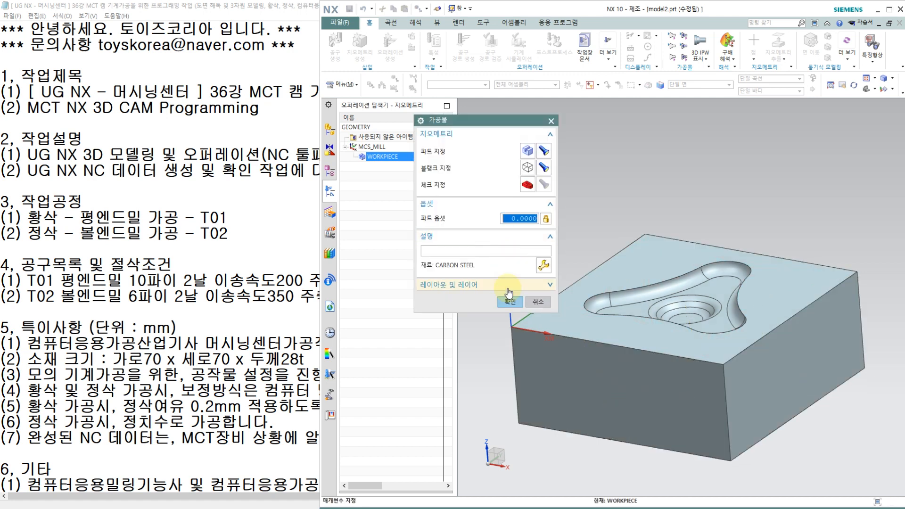
{"action": "left_click", "coordinate": [510, 301]}
- Switch the operation navigator to the machine tool view and create a mill_contour MILL tool named t01_평엔드밀10파이
{"action": "right_click", "coordinate": [391, 191]}
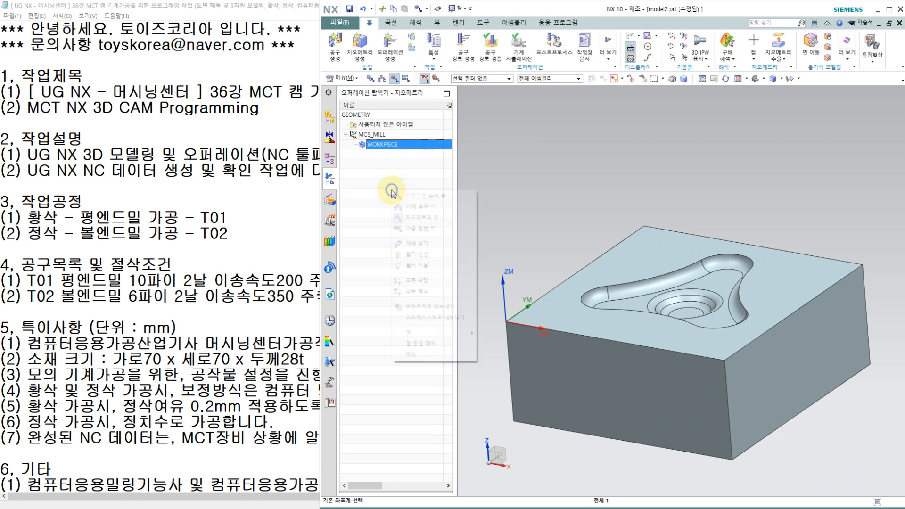
{"action": "left_click", "coordinate": [408, 207]}
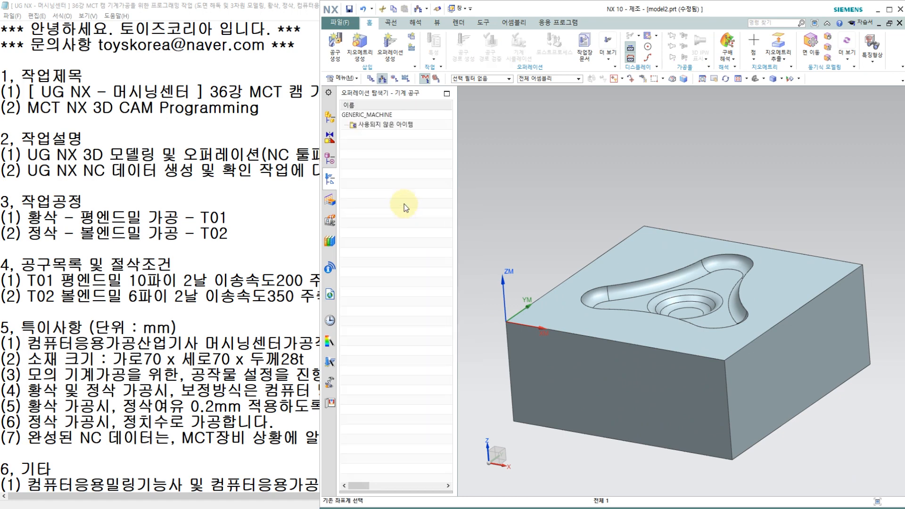
{"action": "left_click", "coordinate": [335, 42]}
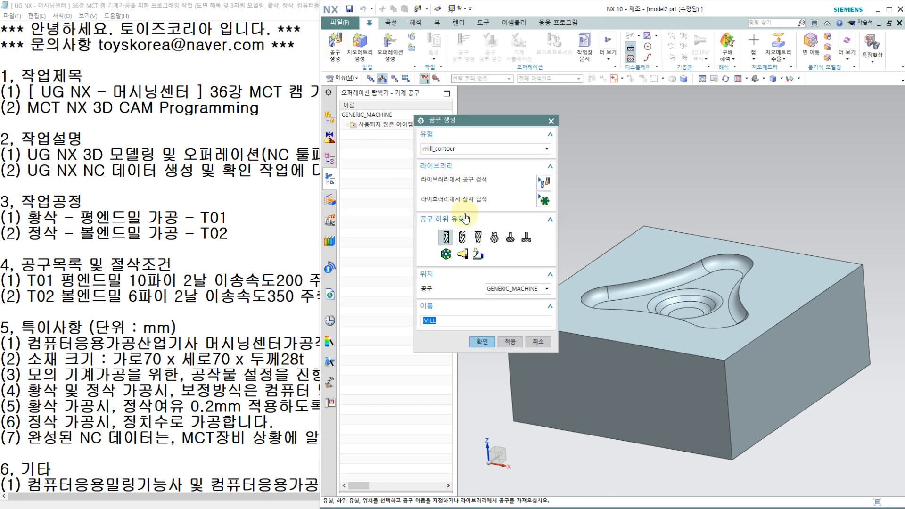
{"action": "left_click", "coordinate": [478, 238]}
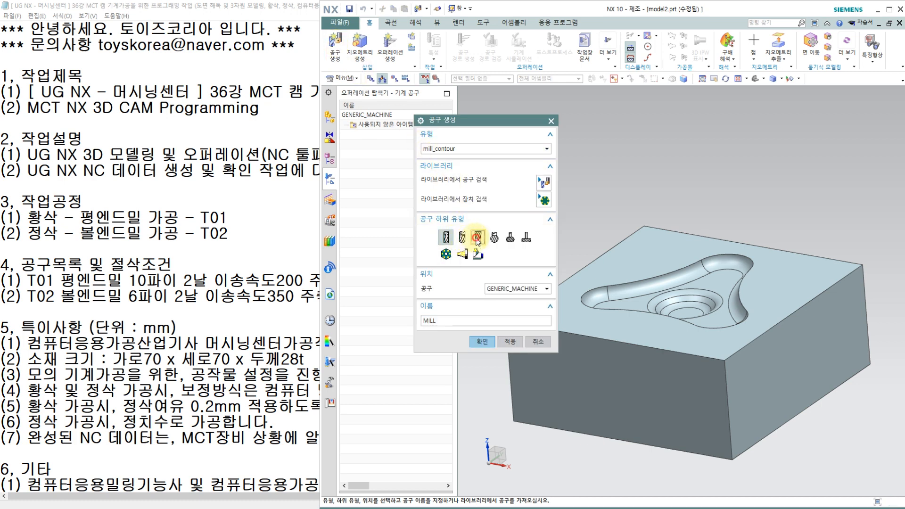
{"action": "left_click", "coordinate": [445, 236]}
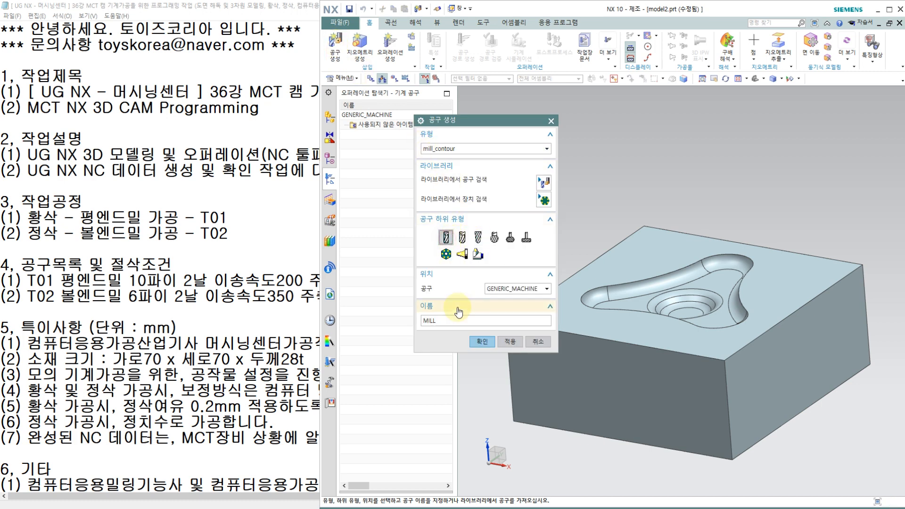
{"action": "type", "text": "t01_평엔드밀10파이"}
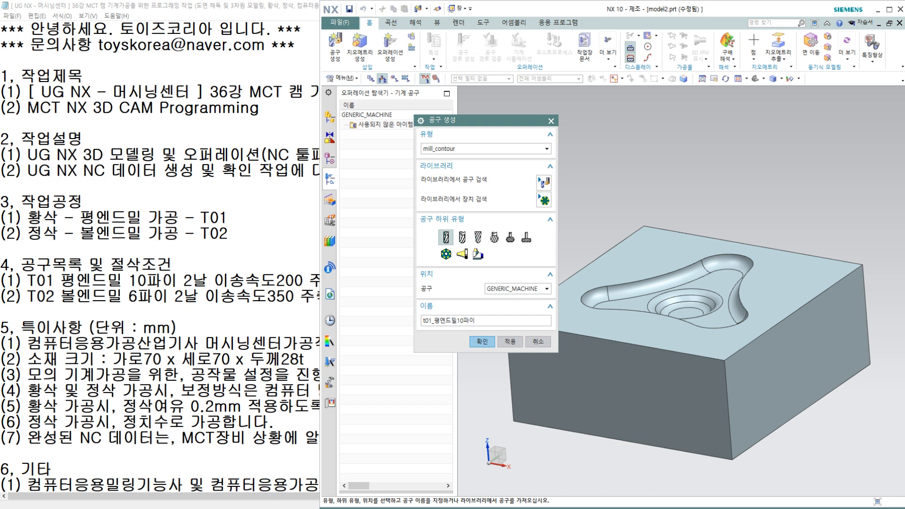
{"action": "left_click", "coordinate": [473, 342]}
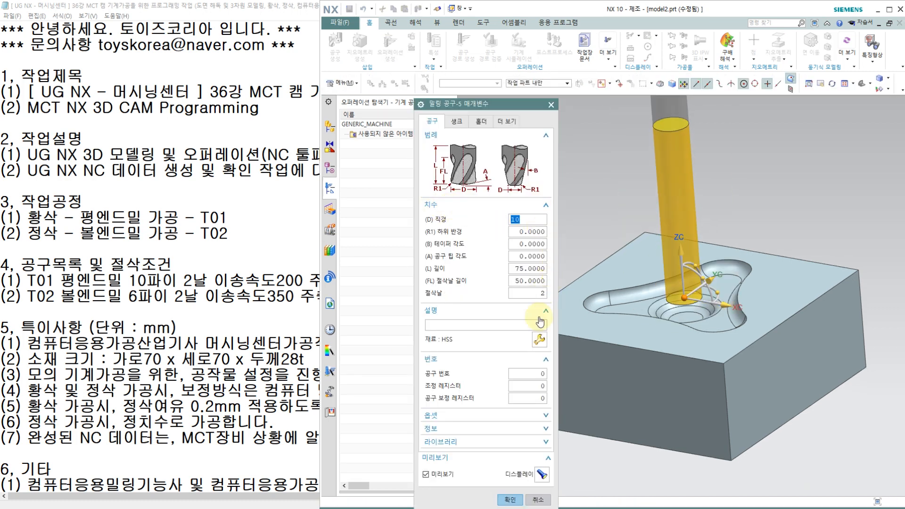
- Give the flat end mill a 10 mm diameter and set its tool number, adjust register and cutcom register to 1
{"action": "left_click", "coordinate": [530, 373]}
{"action": "type", "text": "1"}
{"action": "double_click", "coordinate": [534, 386]}
{"action": "type", "text": "1"}
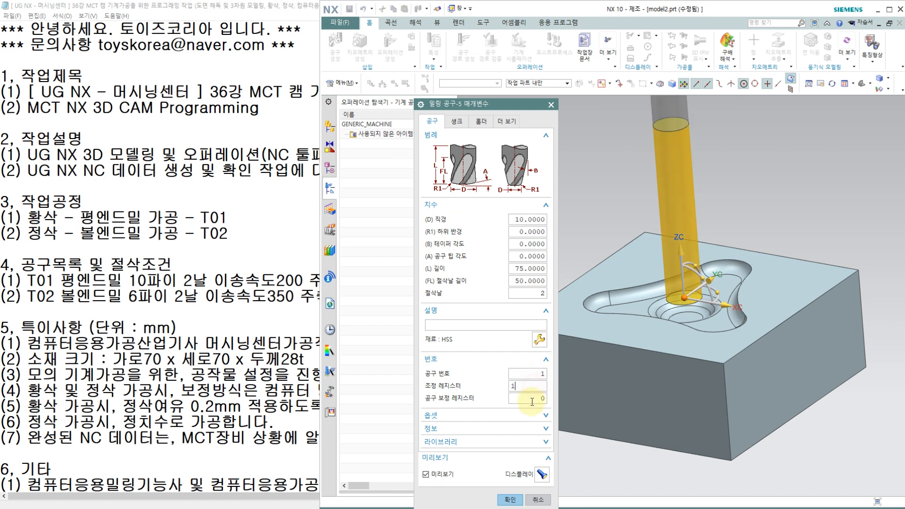
{"action": "double_click", "coordinate": [531, 399]}
{"action": "type", "text": "1"}
{"action": "left_click", "coordinate": [509, 500]}
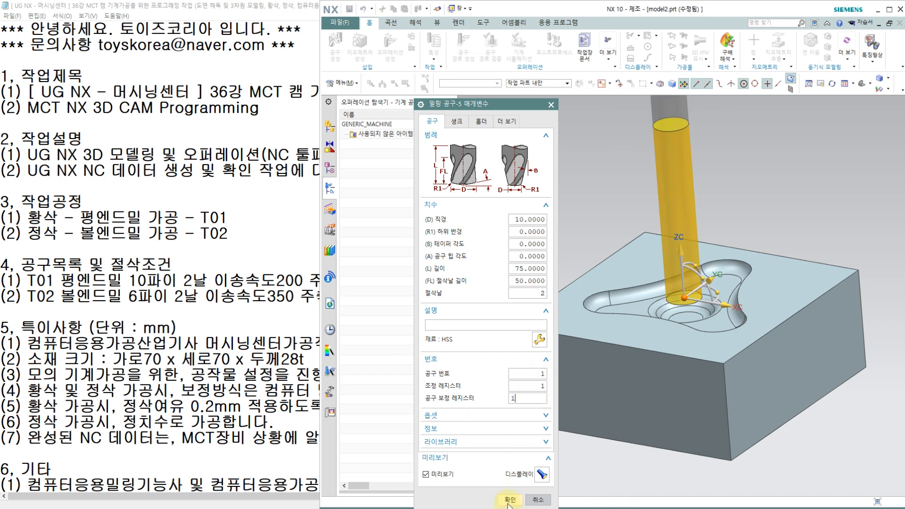
- Create a BALL_MILL tool named t02_볼엔드밀6파이 under GENERIC_MACHINE
{"action": "left_click", "coordinate": [336, 52]}
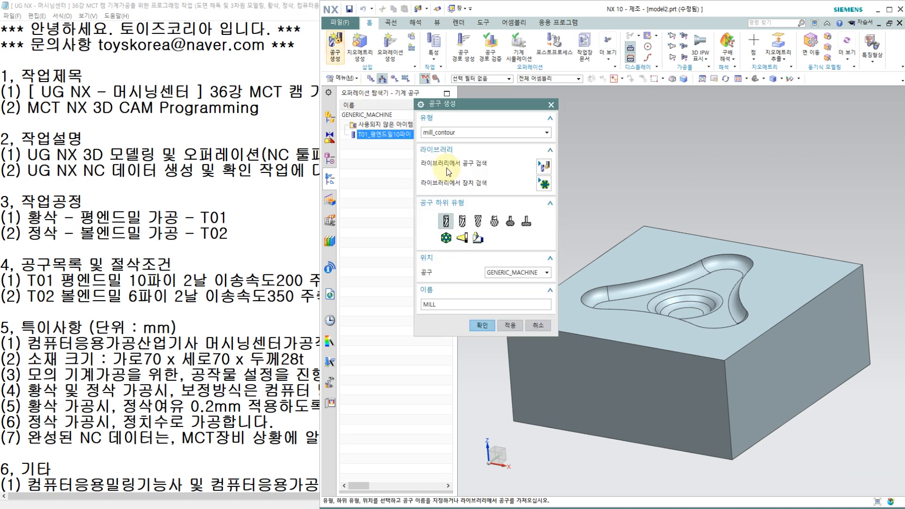
{"action": "left_click", "coordinate": [478, 221]}
{"action": "double_click", "coordinate": [463, 306]}
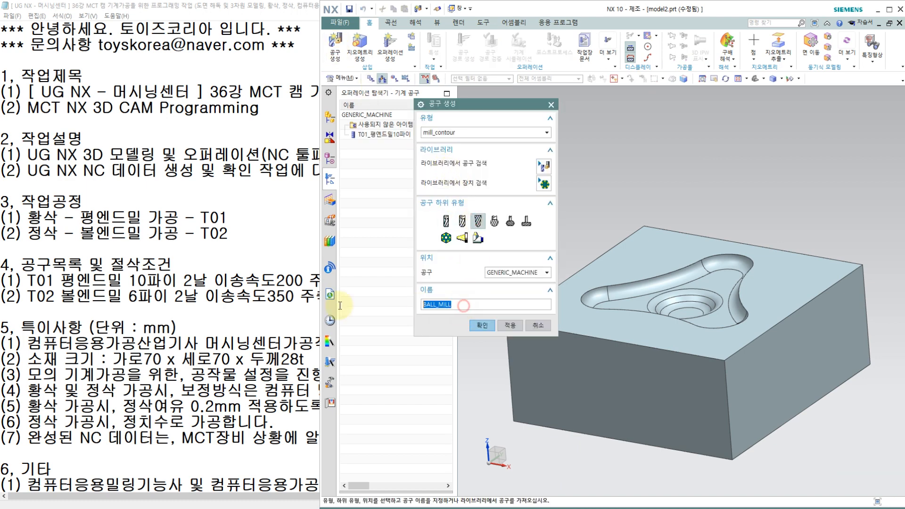
{"action": "key", "text": "BackSpace"}
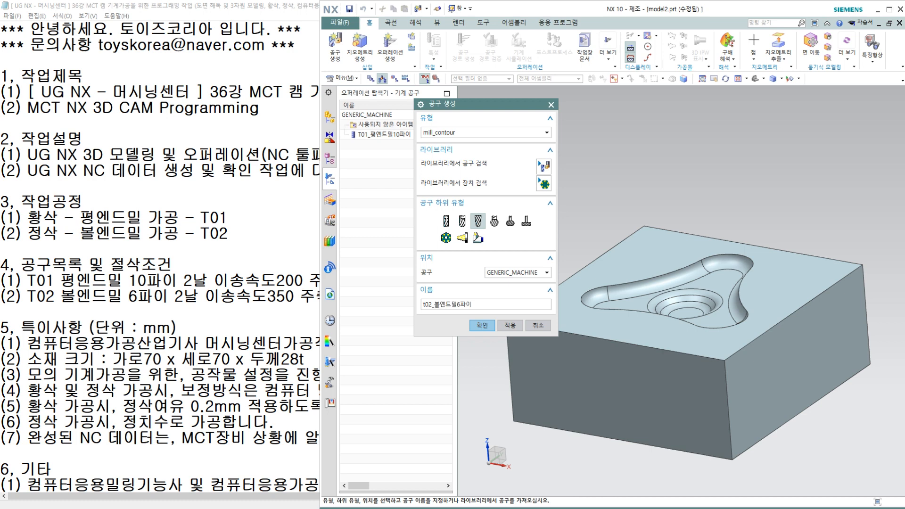
{"action": "left_click", "coordinate": [482, 325]}
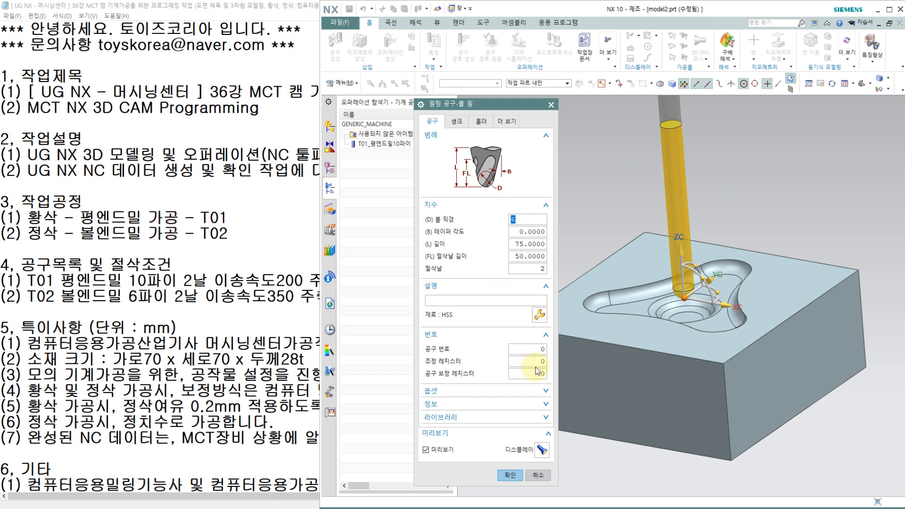
- Give the ball end mill a 6 mm ball diameter and set its tool number, adjust register and cutcom register to 2
{"action": "left_click", "coordinate": [537, 349]}
{"action": "type", "text": "2"}
{"action": "key", "text": "Tab"}
{"action": "type", "text": "2"}
{"action": "key", "text": "Tab"}
{"action": "type", "text": "2"}
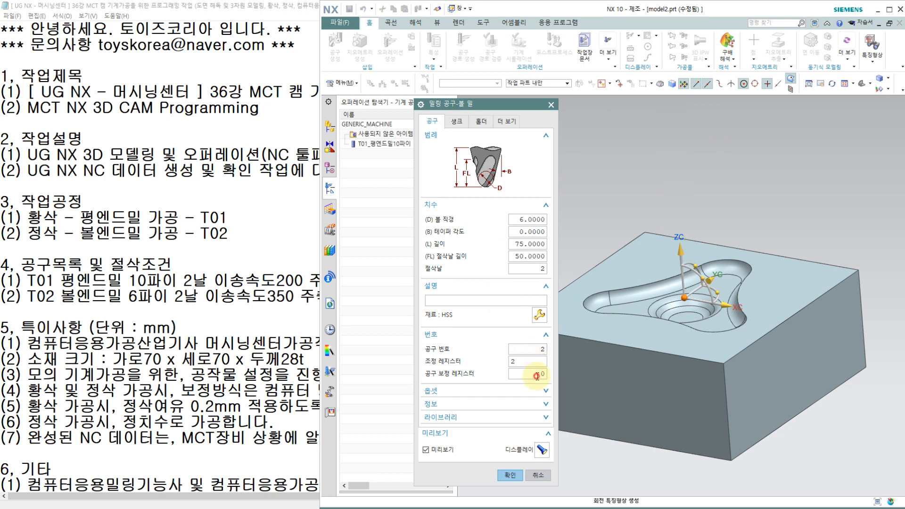
{"action": "left_click", "coordinate": [510, 474]}
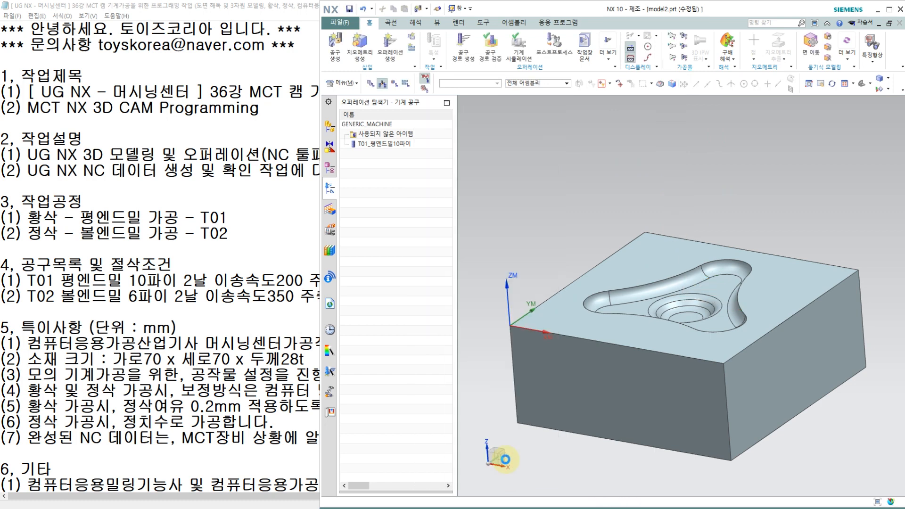
- Switch to the program order view and create a CAVITY_MILL operation named 01황삭 using PROGRAM, T01_평엔드밀10파이 and WORKPIECE
{"action": "right_click", "coordinate": [377, 221]}
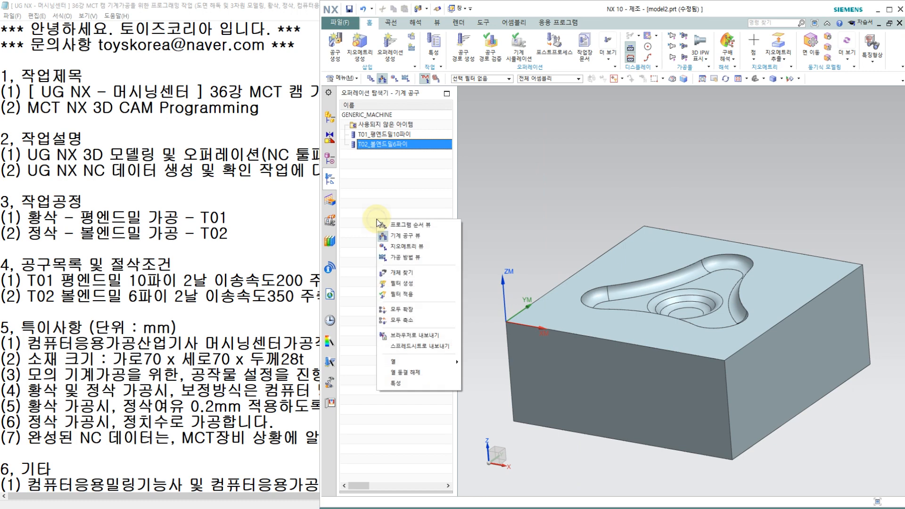
{"action": "left_click", "coordinate": [406, 226]}
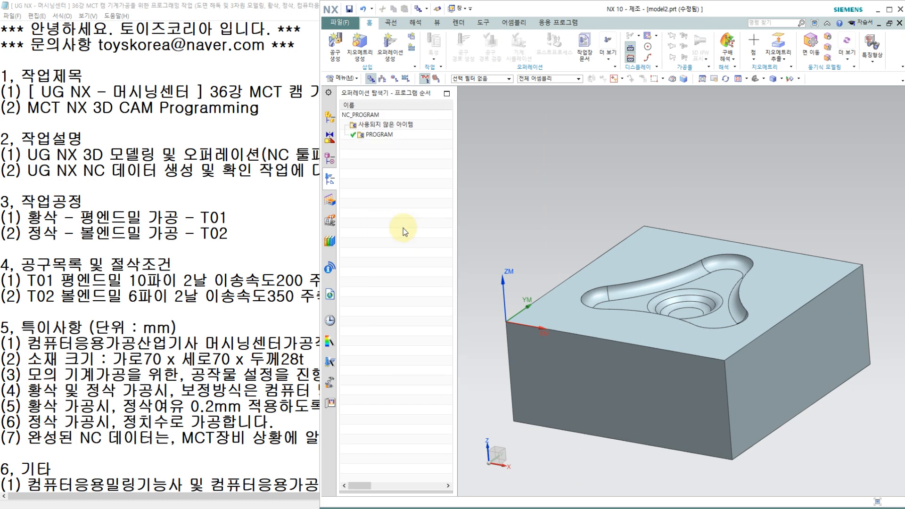
{"action": "left_click", "coordinate": [390, 45]}
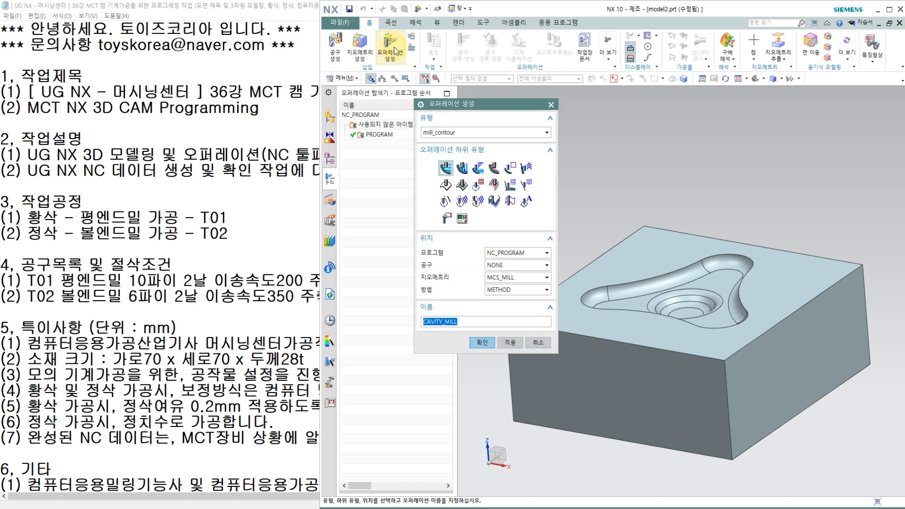
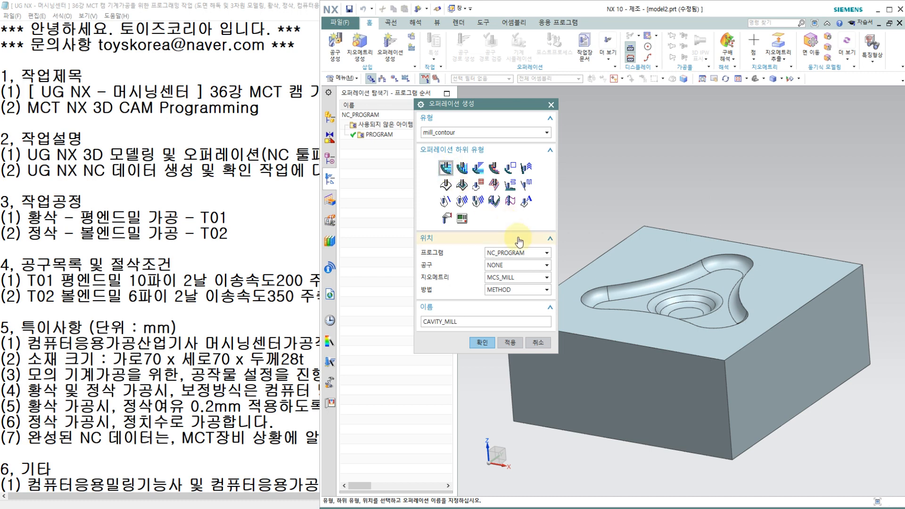
{"action": "left_click", "coordinate": [508, 253]}
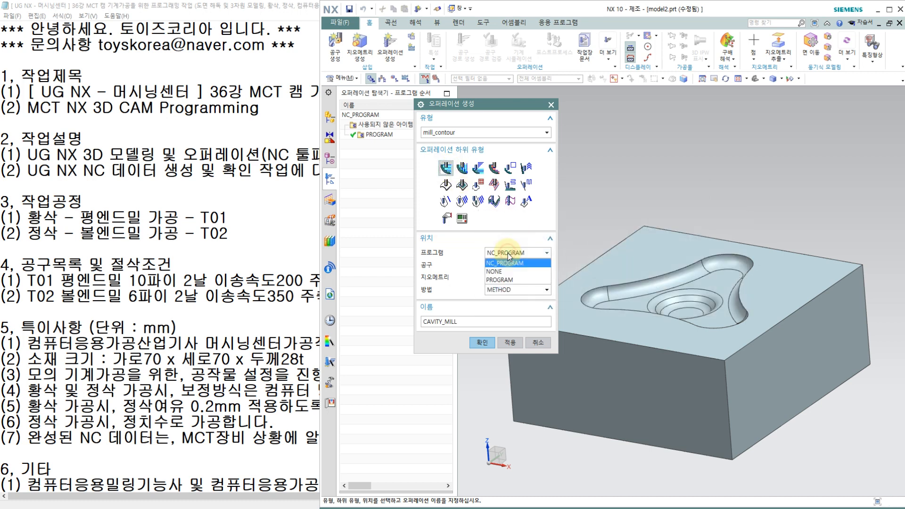
{"action": "left_click", "coordinate": [503, 280]}
{"action": "left_click", "coordinate": [508, 266]}
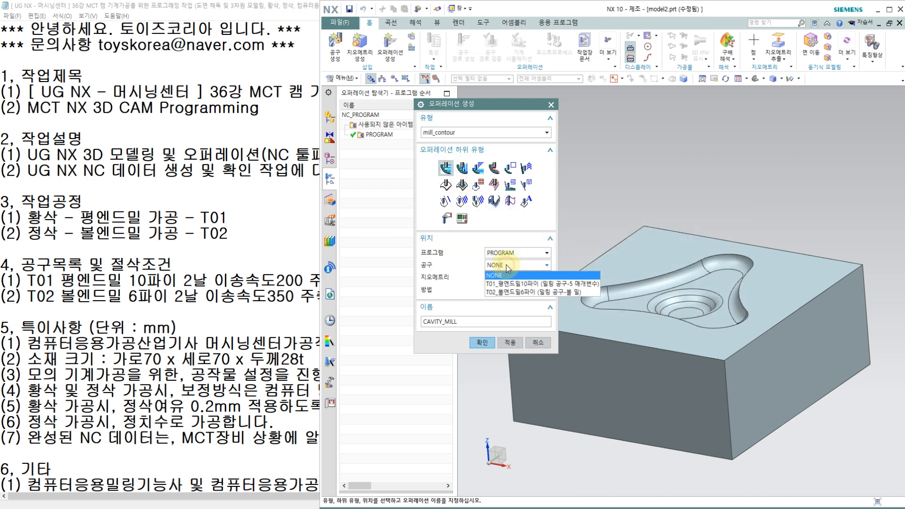
{"action": "left_click", "coordinate": [506, 283]}
{"action": "left_click", "coordinate": [508, 277]}
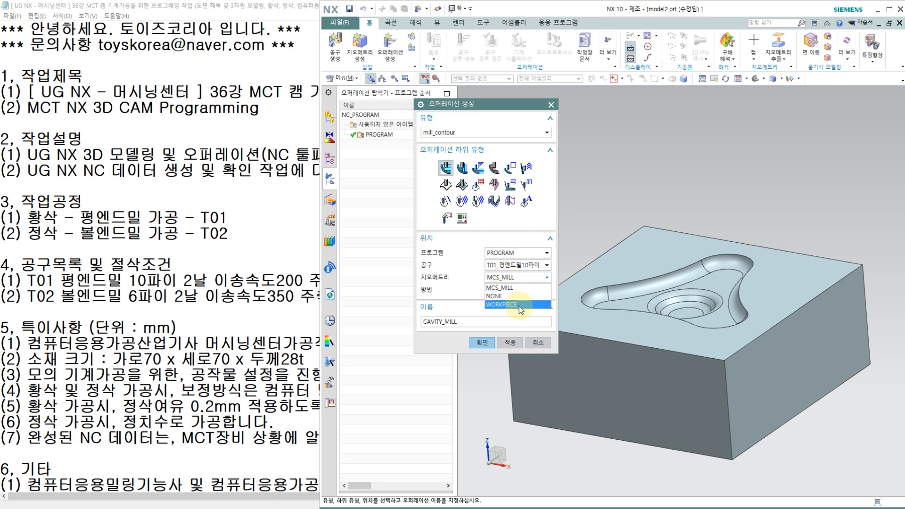
{"action": "left_click", "coordinate": [502, 304]}
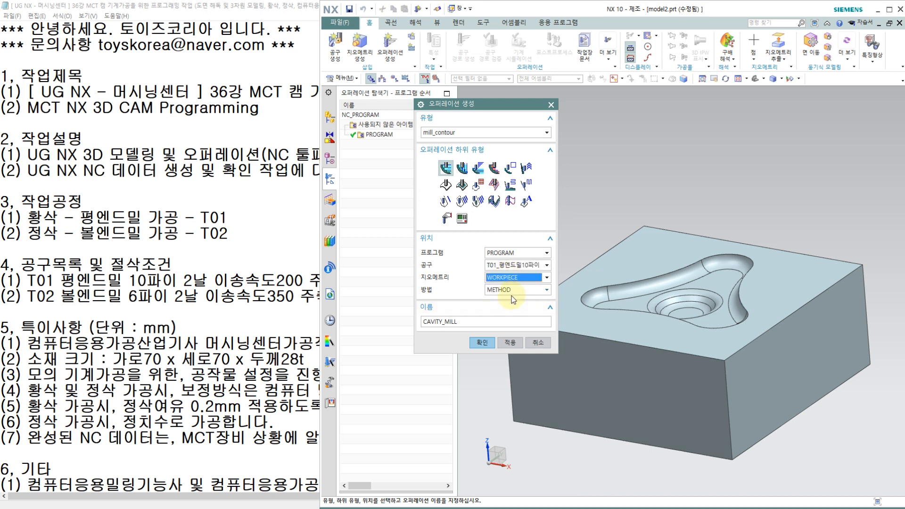
{"action": "double_click", "coordinate": [470, 322]}
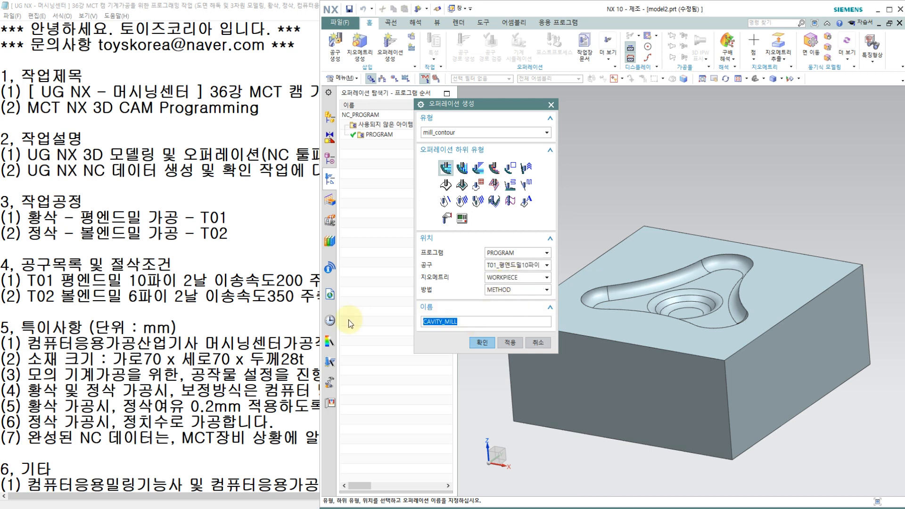
{"action": "type", "text": "01황삭"}
{"action": "left_click", "coordinate": [482, 344]}
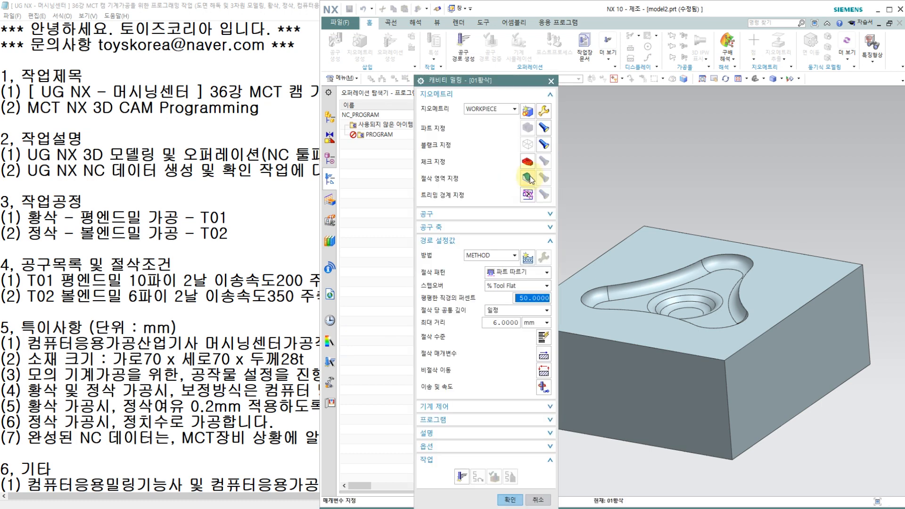
- Specify the cut area of the roughing operation by selecting all faces of the triangular pocket and its central recess
{"action": "left_click", "coordinate": [528, 178]}
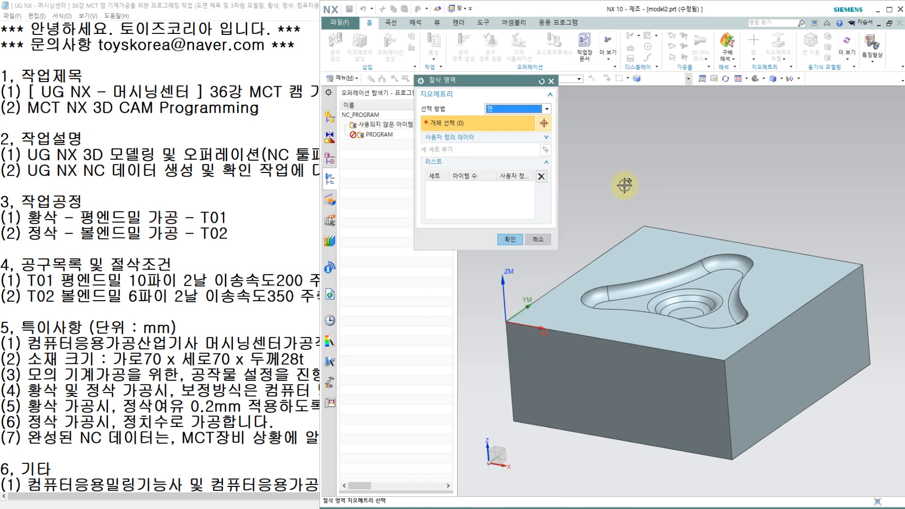
{"action": "middle_click_drag", "start_coordinate": [642, 166], "coordinate": [639, 183]}
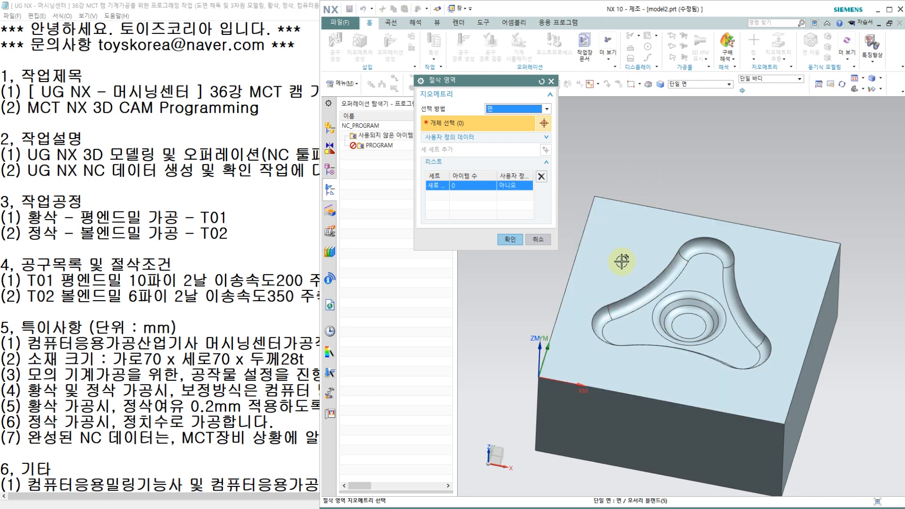
{"action": "left_click", "coordinate": [571, 157]}
{"action": "left_click_drag", "start_coordinate": [596, 184], "coordinate": [803, 397]}
{"action": "middle_click_drag", "start_coordinate": [838, 179], "coordinate": [791, 184]}
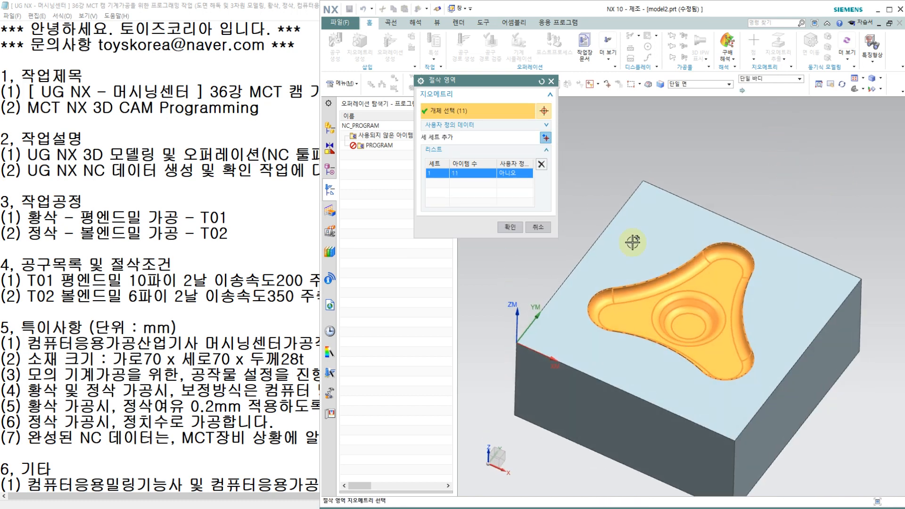
{"action": "left_click", "coordinate": [508, 227]}
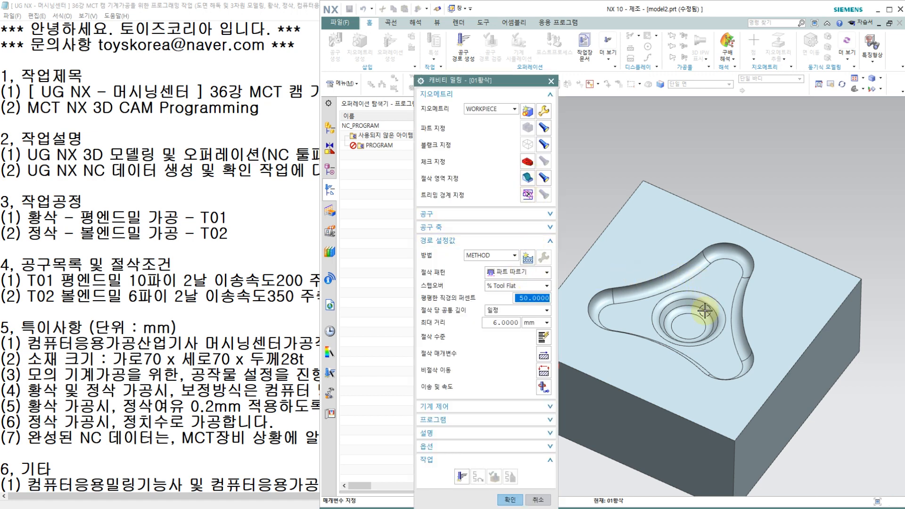
- Keep the cut pattern on follow part (파트 따르기) and set the maximum distance per cut to 1 mm
{"action": "left_click", "coordinate": [509, 273]}
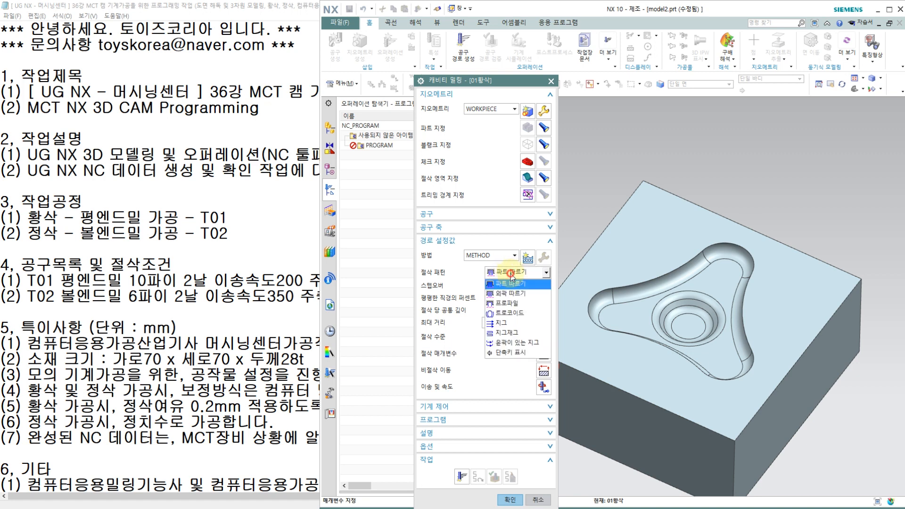
{"action": "left_click", "coordinate": [510, 274]}
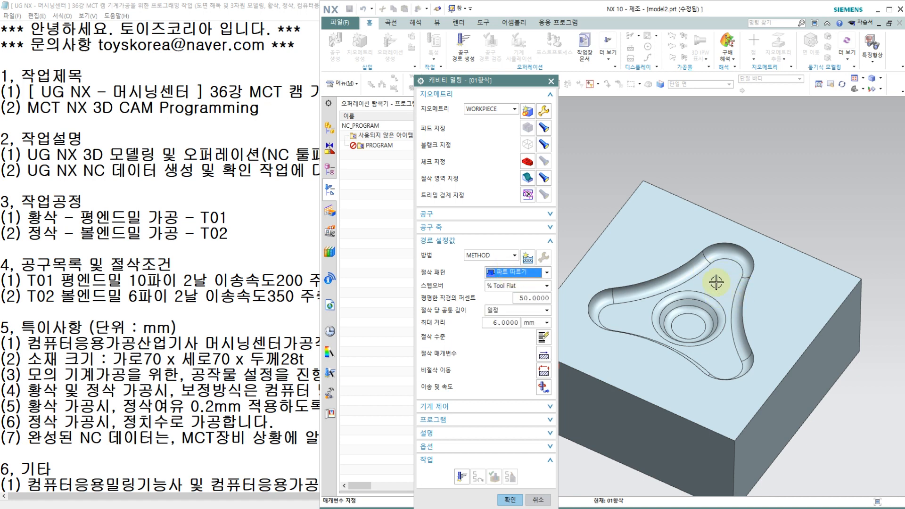
{"action": "left_click", "coordinate": [491, 274]}
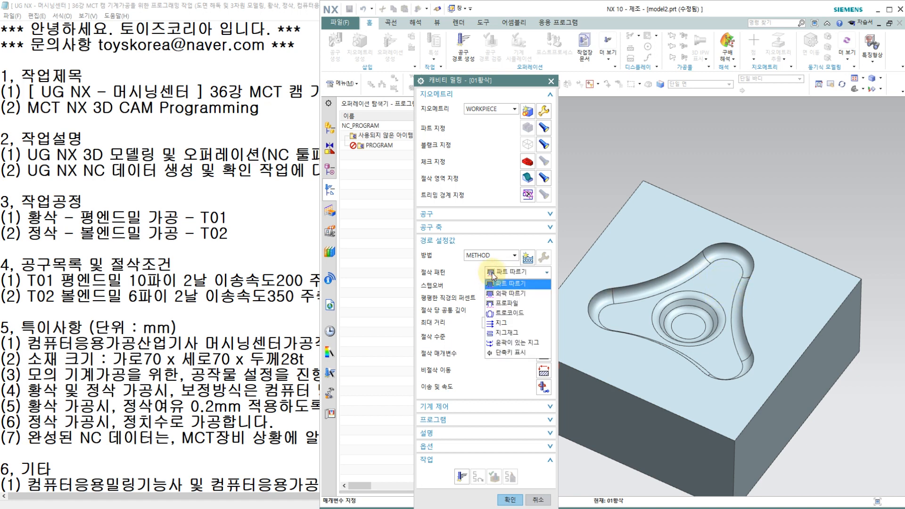
{"action": "left_click", "coordinate": [507, 285]}
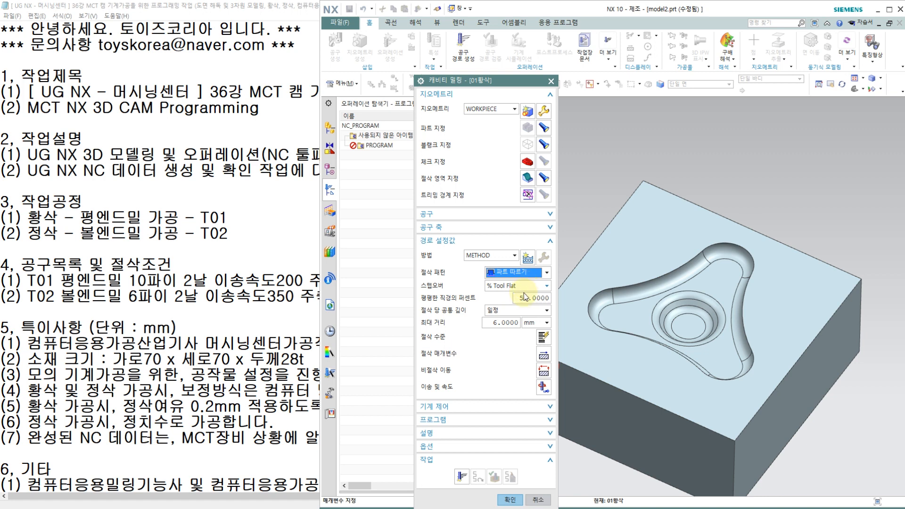
{"action": "left_click", "coordinate": [503, 322]}
{"action": "double_click", "coordinate": [503, 323]}
{"action": "type", "text": "1"}
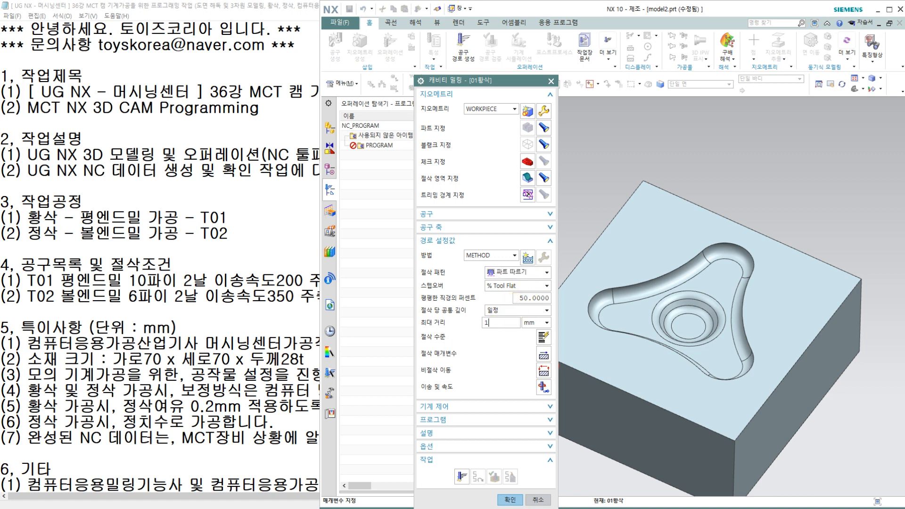
{"action": "double_click", "coordinate": [503, 322]}
- Choose the cut order in the cutting parameters and set the part side stock to 0.2
{"action": "left_click", "coordinate": [537, 353]}
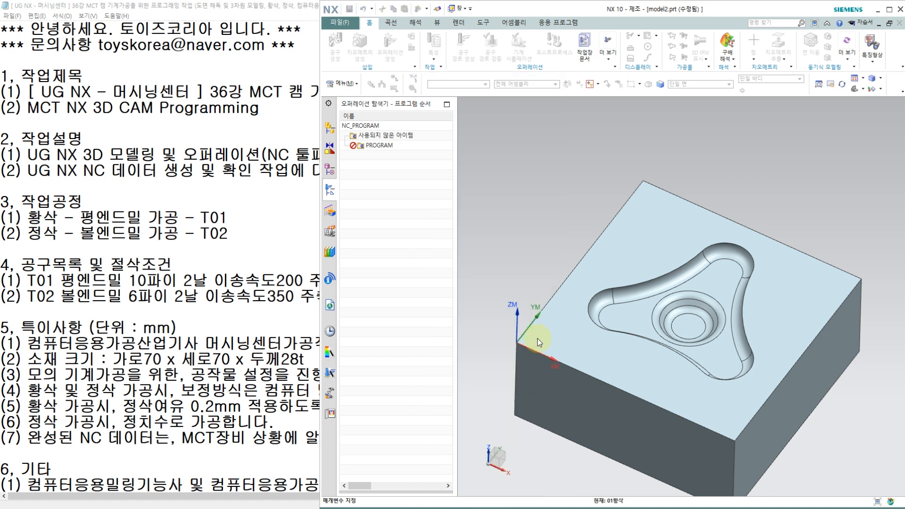
{"action": "left_click", "coordinate": [531, 152]}
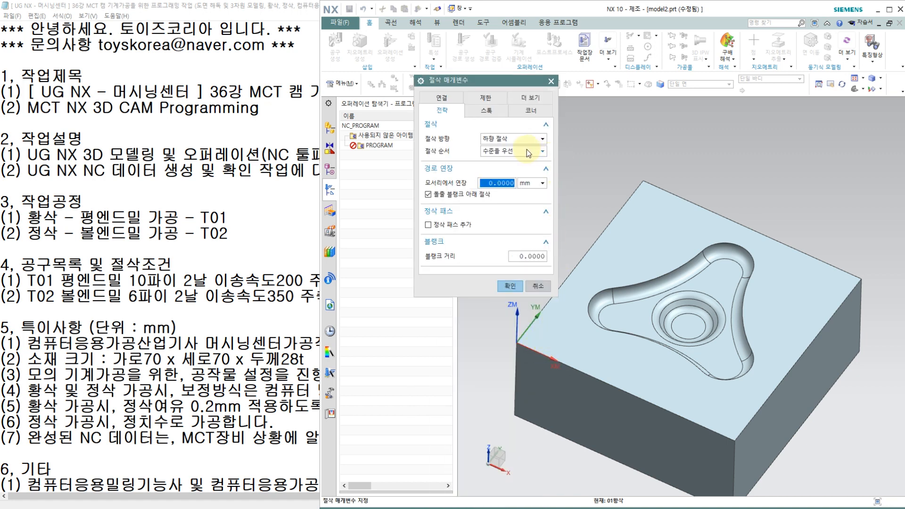
{"action": "left_click", "coordinate": [517, 162]}
{"action": "left_click", "coordinate": [486, 110]}
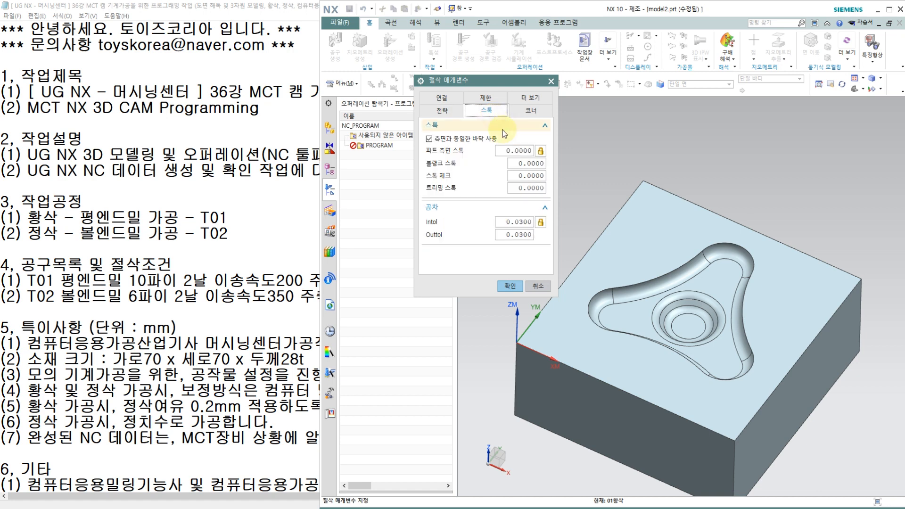
{"action": "double_click", "coordinate": [518, 151]}
{"action": "type", "text": "0.2"}
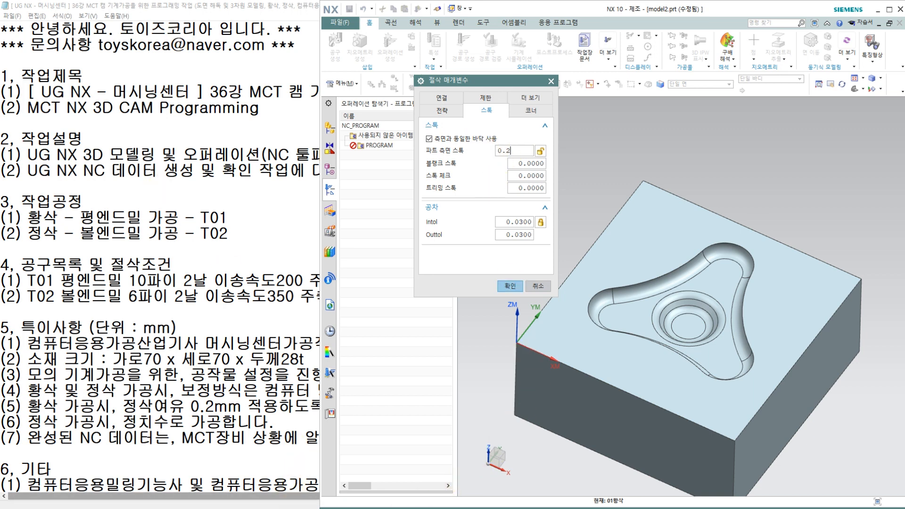
- Switch to the PDF drawing and examine the pocket depth dimensions in the section view
{"action": "left_click", "coordinate": [303, 508]}
{"action": "scroll", "coordinate": [217, 217], "scroll_direction": "up", "scroll_amount": 10}
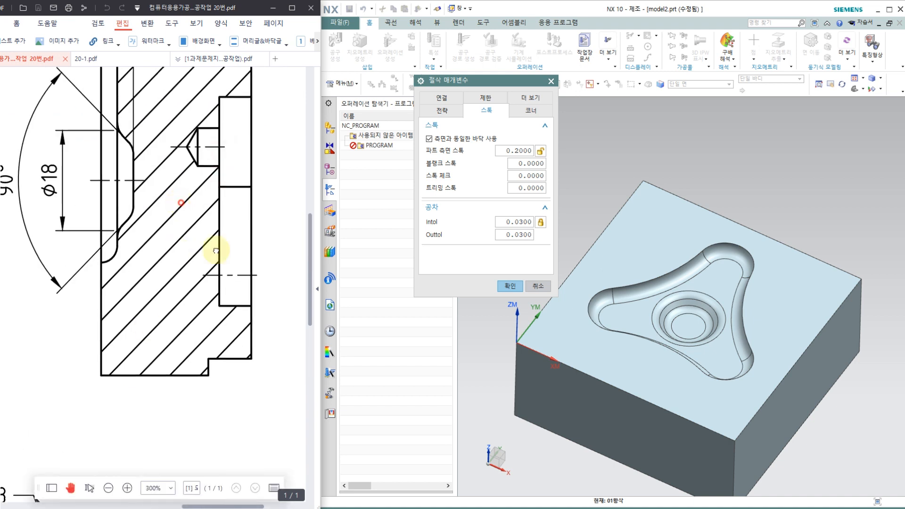
{"action": "scroll", "coordinate": [217, 304], "scroll_direction": "up", "scroll_amount": 2}
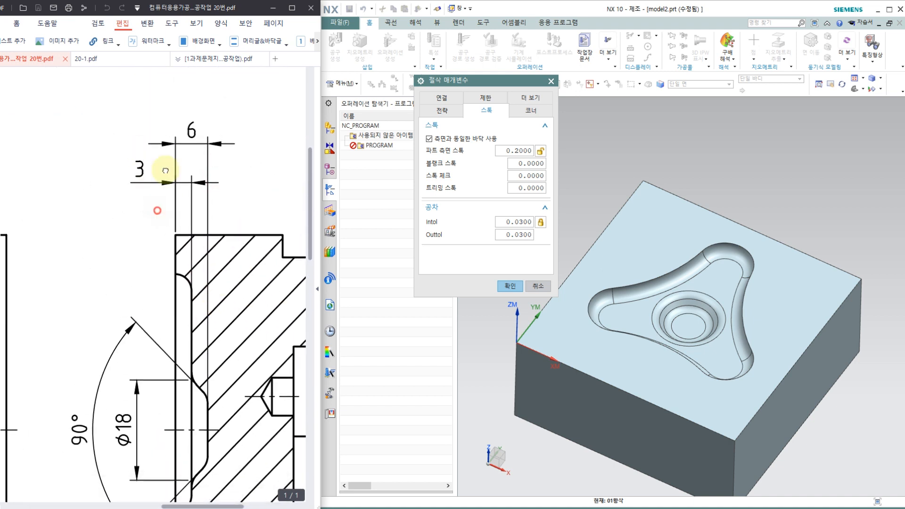
{"action": "scroll", "coordinate": [151, 202], "scroll_direction": "down", "scroll_amount": 1}
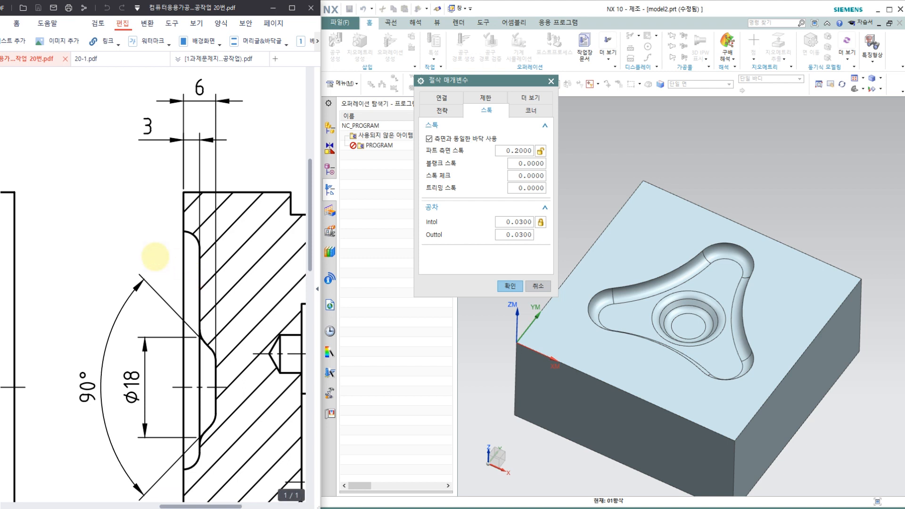
{"action": "left_click_drag", "start_coordinate": [135, 192], "coordinate": [138, 272]}
{"action": "left_click", "coordinate": [175, 242]}
{"action": "left_click_drag", "start_coordinate": [267, 229], "coordinate": [282, 225]}
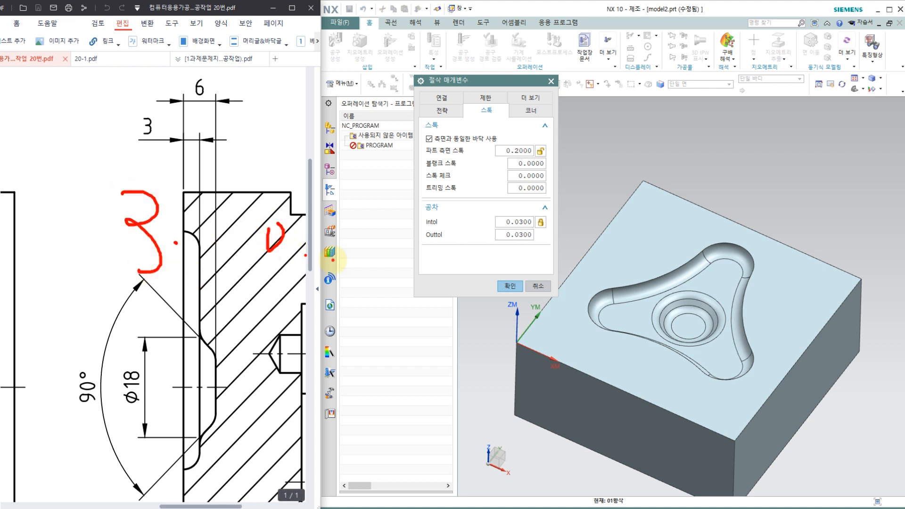
{"action": "left_click_drag", "start_coordinate": [353, 217], "coordinate": [394, 237]}
{"action": "left_click_drag", "start_coordinate": [387, 330], "coordinate": [471, 368]}
{"action": "left_click", "coordinate": [508, 364]}
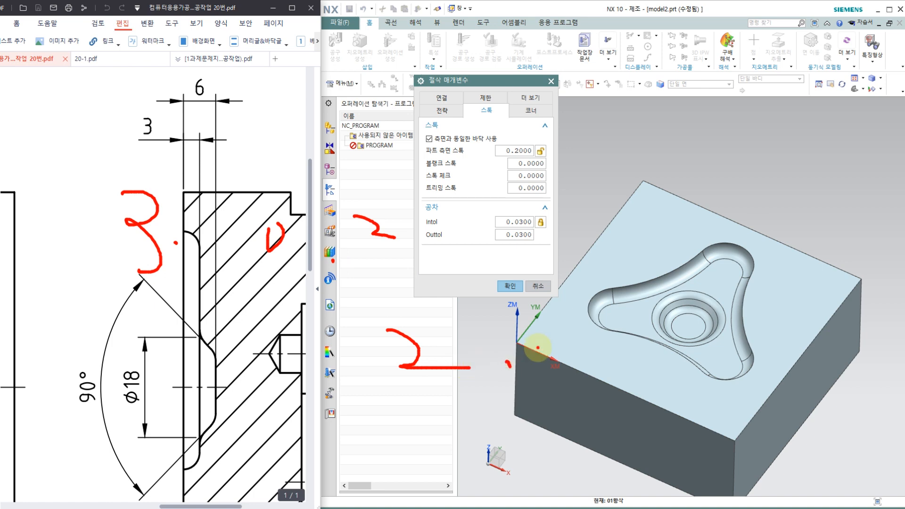
{"action": "mouse_move", "coordinate": [574, 330]}
{"action": "left_mouse_down"}
{"action": "mouse_move", "coordinate": [551, 367]}
{"action": "mouse_move", "coordinate": [561, 360]}
{"action": "left_mouse_up"}
{"action": "mouse_move", "coordinate": [587, 370]}
{"action": "left_mouse_down"}
{"action": "mouse_move", "coordinate": [495, 235]}
{"action": "mouse_move", "coordinate": [598, 405]}
{"action": "left_mouse_up"}
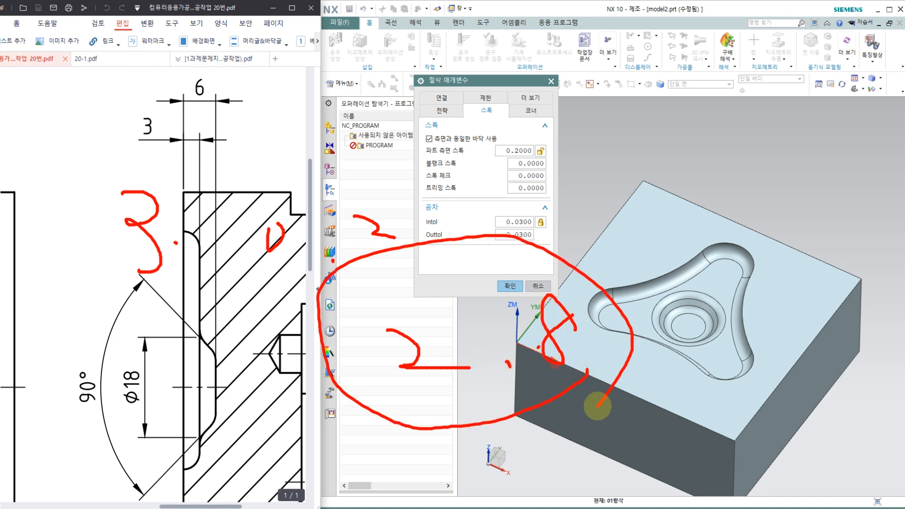
{"action": "mouse_move", "coordinate": [668, 237]}
{"action": "left_mouse_down"}
{"action": "mouse_move", "coordinate": [674, 267]}
{"action": "mouse_move", "coordinate": [689, 254]}
{"action": "left_mouse_up"}
{"action": "left_click", "coordinate": [699, 265]}
{"action": "left_click_drag", "start_coordinate": [713, 216], "coordinate": [760, 241]}
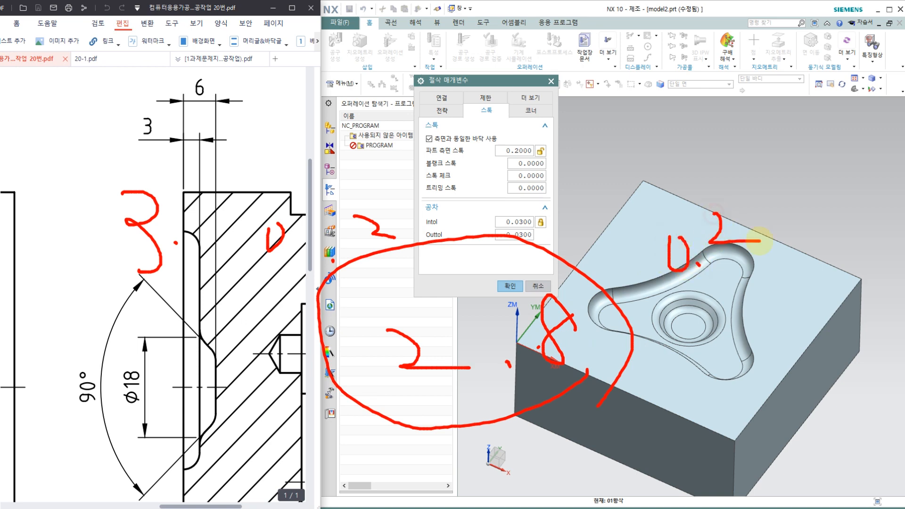
{"action": "mouse_move", "coordinate": [499, 406]}
{"action": "left_mouse_down"}
{"action": "mouse_move", "coordinate": [384, 397]}
{"action": "mouse_move", "coordinate": [610, 287]}
{"action": "mouse_move", "coordinate": [480, 421]}
{"action": "left_mouse_up"}
{"action": "left_click_drag", "start_coordinate": [415, 241], "coordinate": [515, 205]}
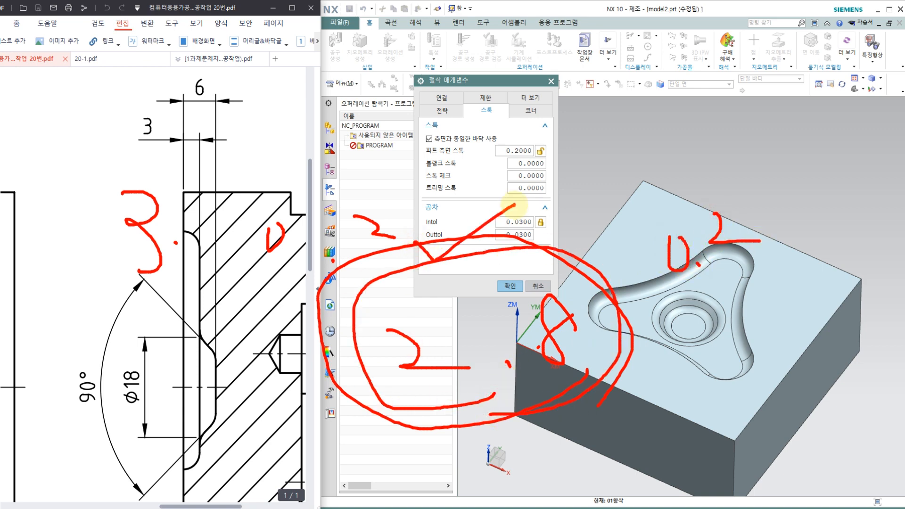
- Accept the cutting parameters and set the closed-area engage type of the non-cutting moves to plunge (플런지), checking the supplied tools in the exam PDF
{"action": "left_click", "coordinate": [525, 150]}
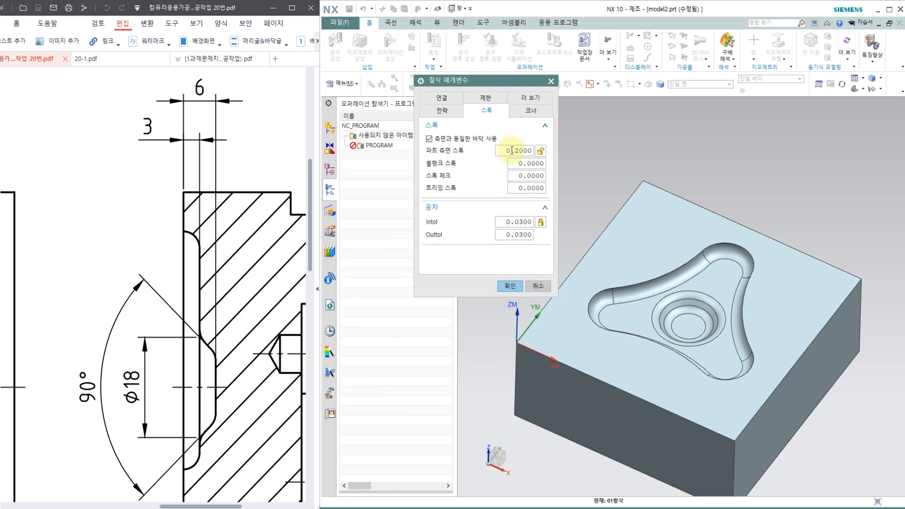
{"action": "left_click", "coordinate": [509, 286]}
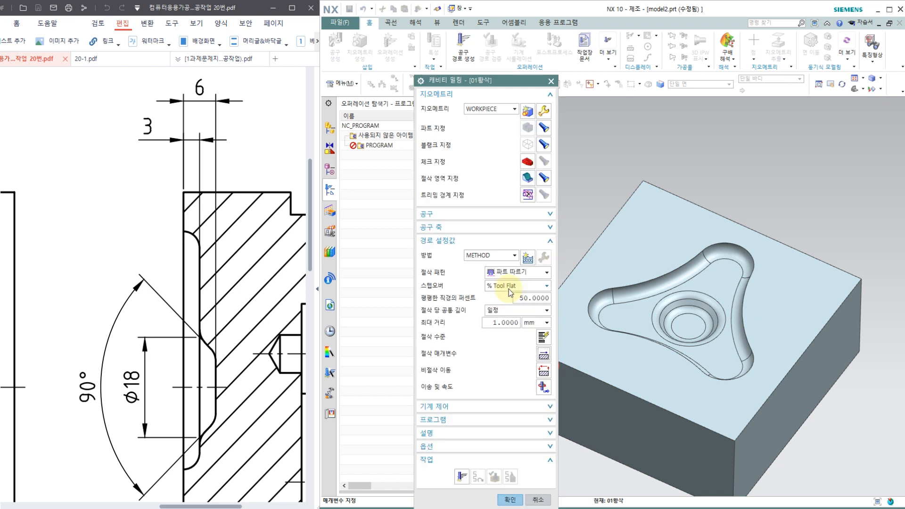
{"action": "left_click", "coordinate": [542, 367]}
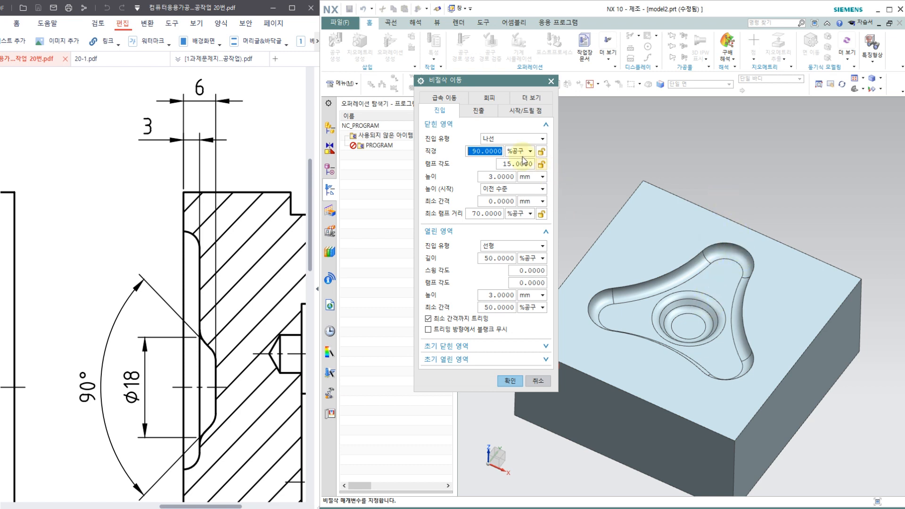
{"action": "left_click", "coordinate": [499, 138]}
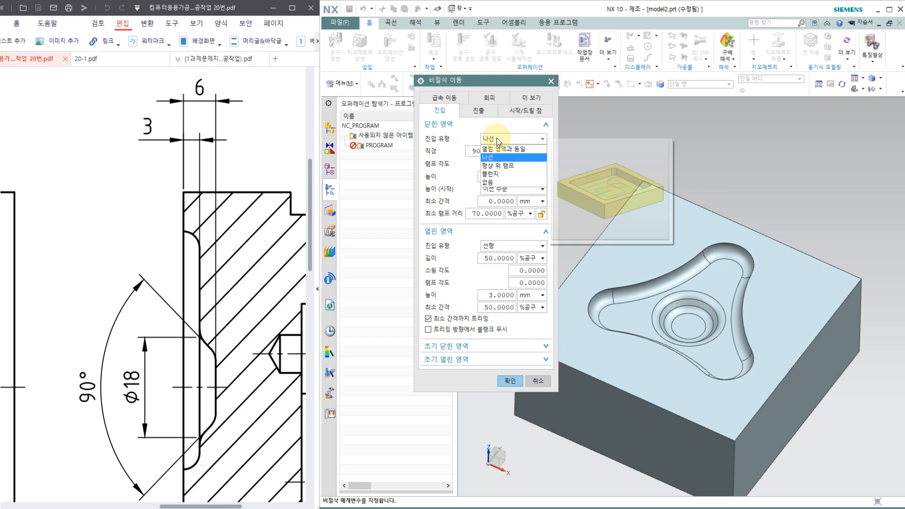
{"action": "left_click", "coordinate": [500, 175]}
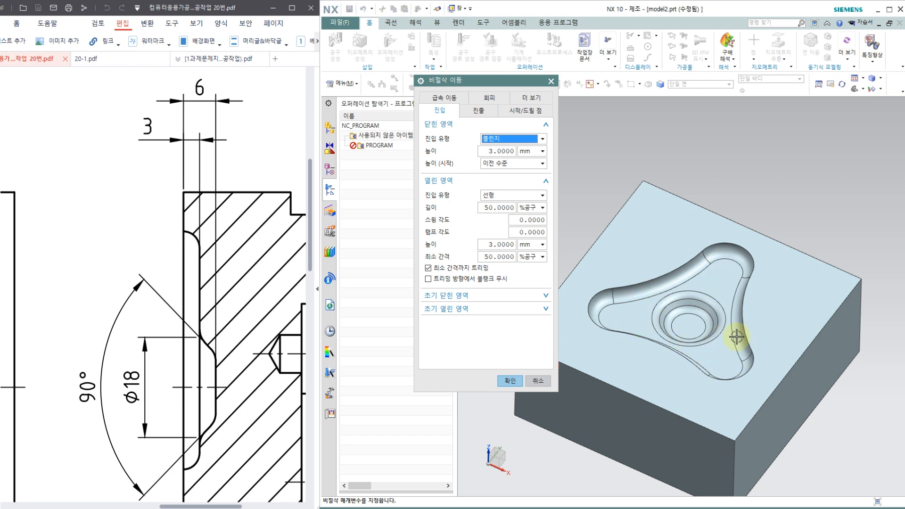
{"action": "left_click", "coordinate": [221, 58]}
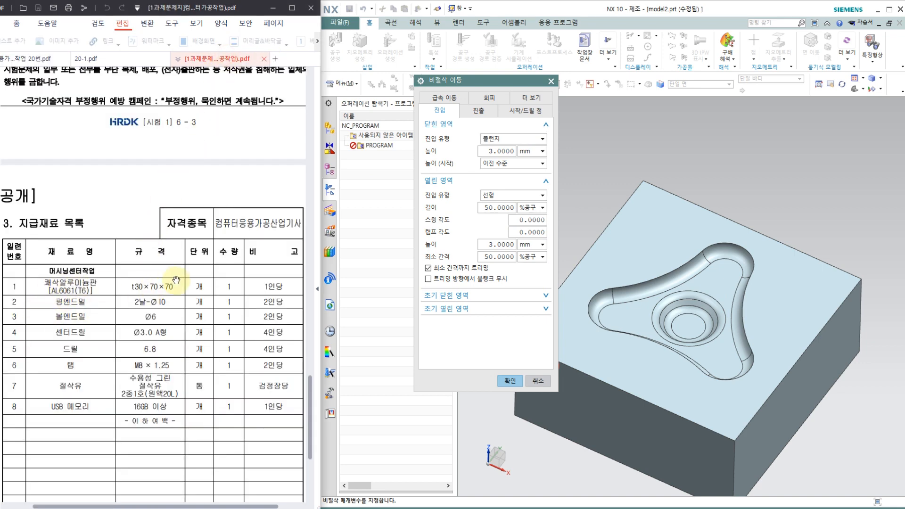
{"action": "left_click", "coordinate": [25, 60]}
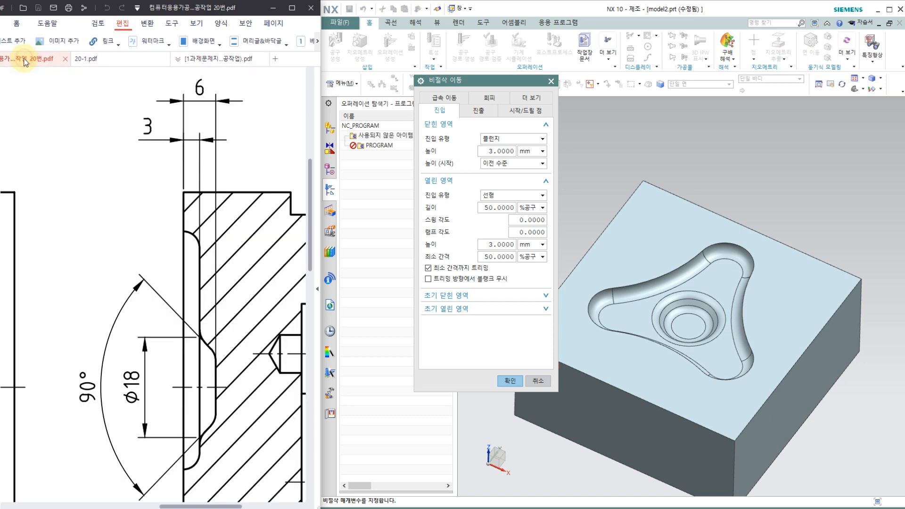
{"action": "left_click", "coordinate": [511, 378]}
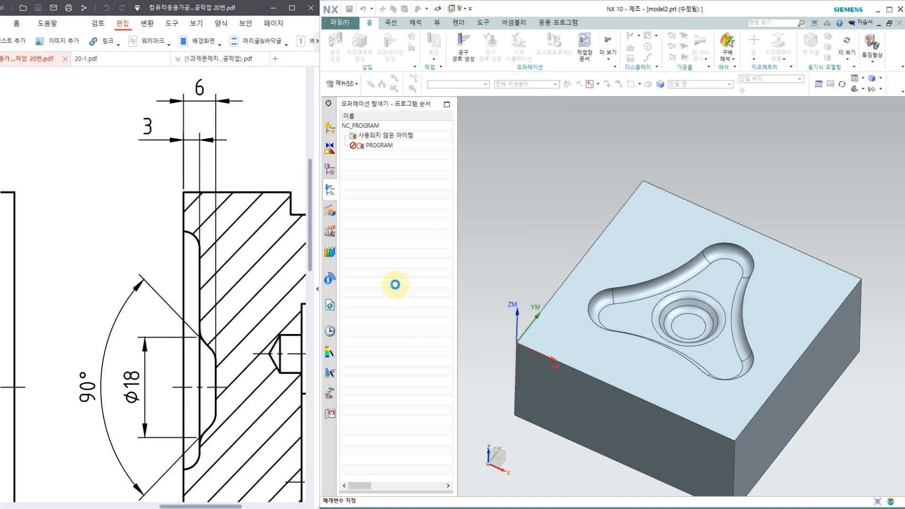
- Examine the pocket's plan, section and isometric views together in the PDF drawing
{"action": "scroll", "coordinate": [118, 272], "scroll_direction": "down", "scroll_amount": 3, "text": "ctrl"}
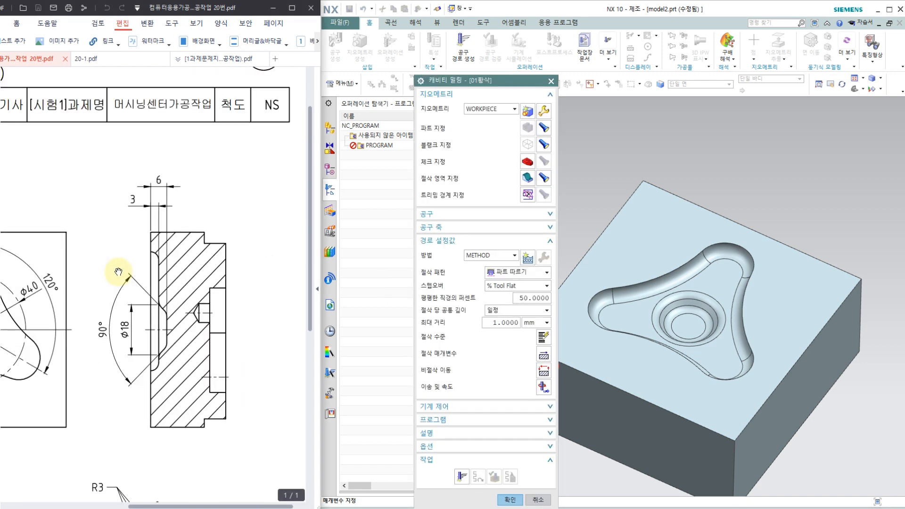
{"action": "scroll", "coordinate": [109, 289], "scroll_direction": "down", "scroll_amount": 1, "text": "ctrl"}
{"action": "left_click_drag", "start_coordinate": [109, 289], "coordinate": [176, 228]}
{"action": "scroll", "coordinate": [175, 229], "scroll_direction": "down", "scroll_amount": 1, "text": "ctrl"}
{"action": "left_click_drag", "start_coordinate": [161, 259], "coordinate": [165, 253]}
{"action": "scroll", "coordinate": [165, 252], "scroll_direction": "up", "scroll_amount": 1, "text": "ctrl"}
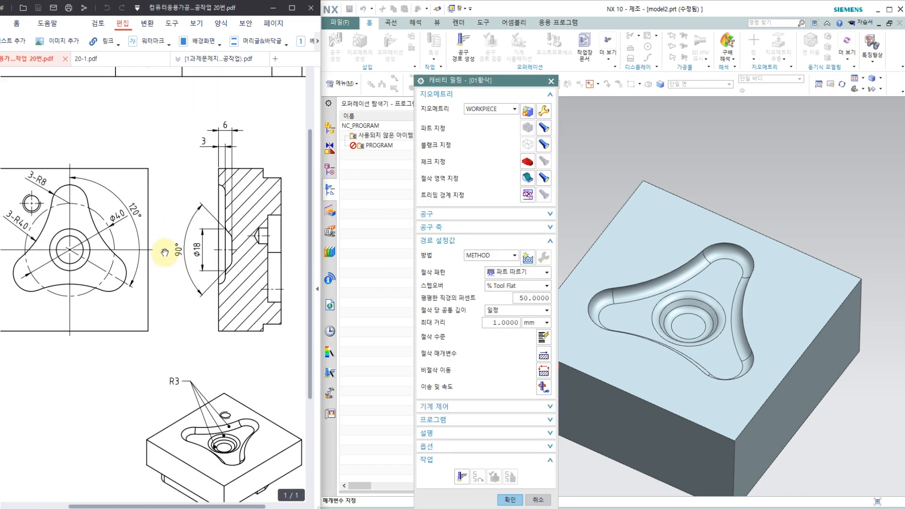
- Look up the T01 cutting conditions in the work notes and set the roughing spindle speed to 2000 rpm and cutting feed to 200 mmpm
{"action": "left_click", "coordinate": [540, 387]}
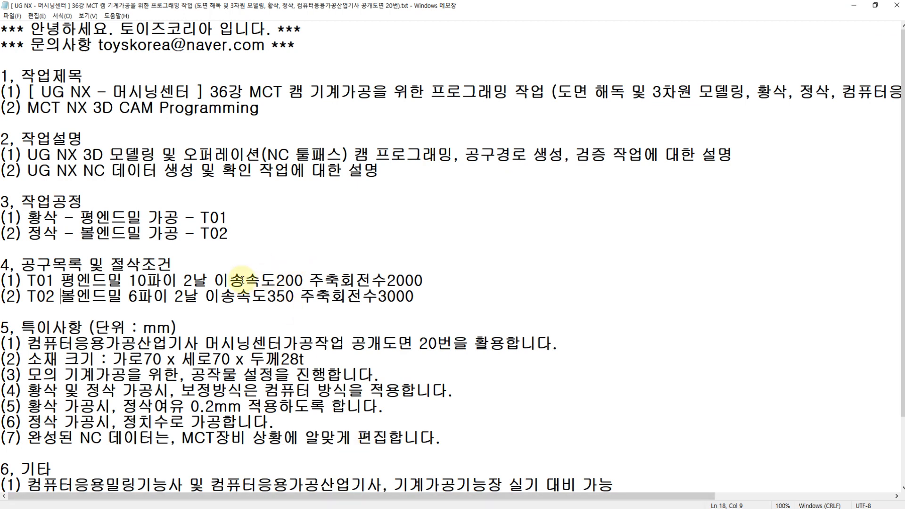
{"action": "left_click", "coordinate": [215, 280]}
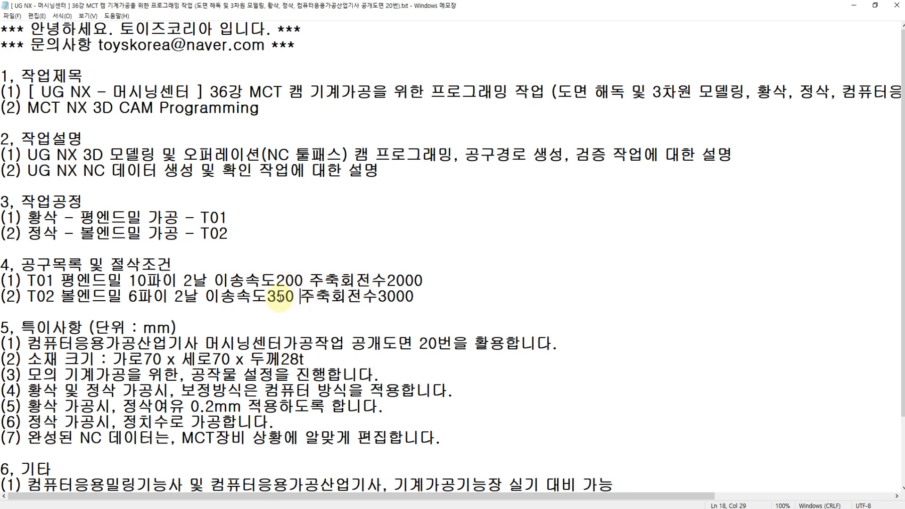
{"action": "left_click", "coordinate": [405, 508]}
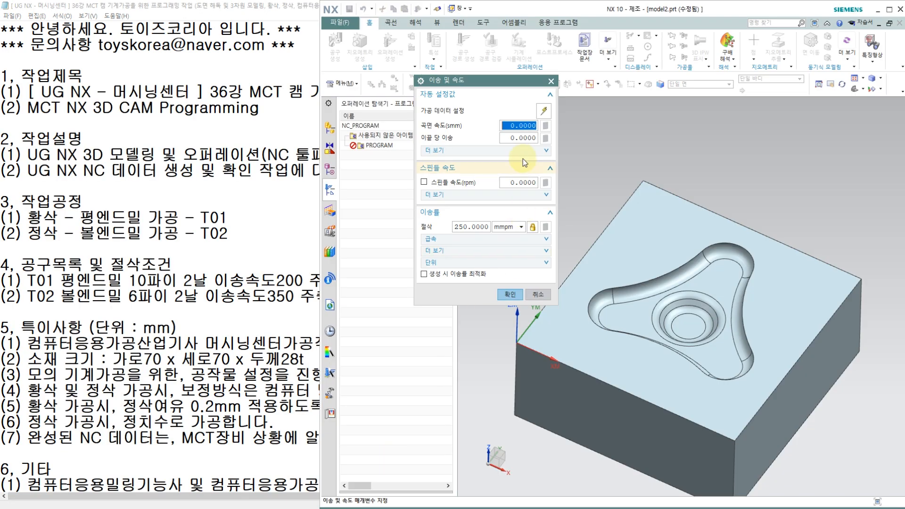
{"action": "triple_click", "coordinate": [512, 182]}
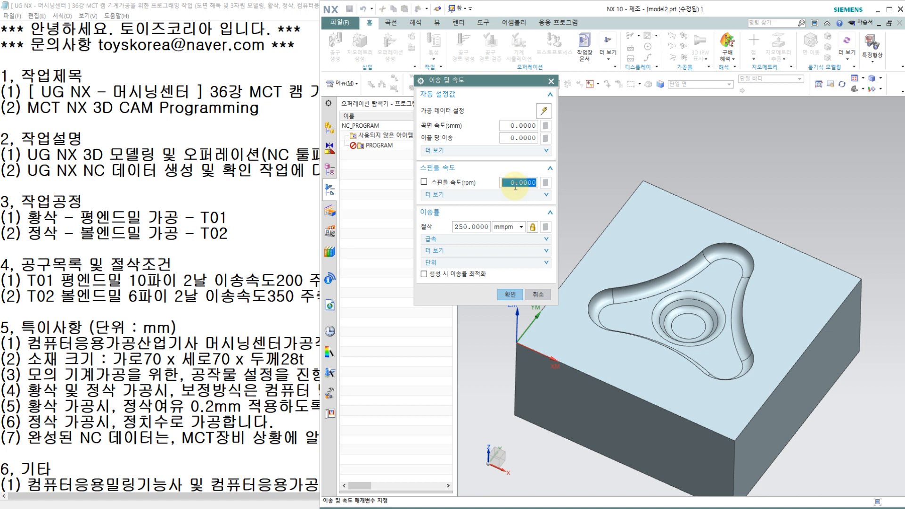
{"action": "type", "text": "200"}
{"action": "triple_click", "coordinate": [468, 228]}
{"action": "type", "text": "200"}
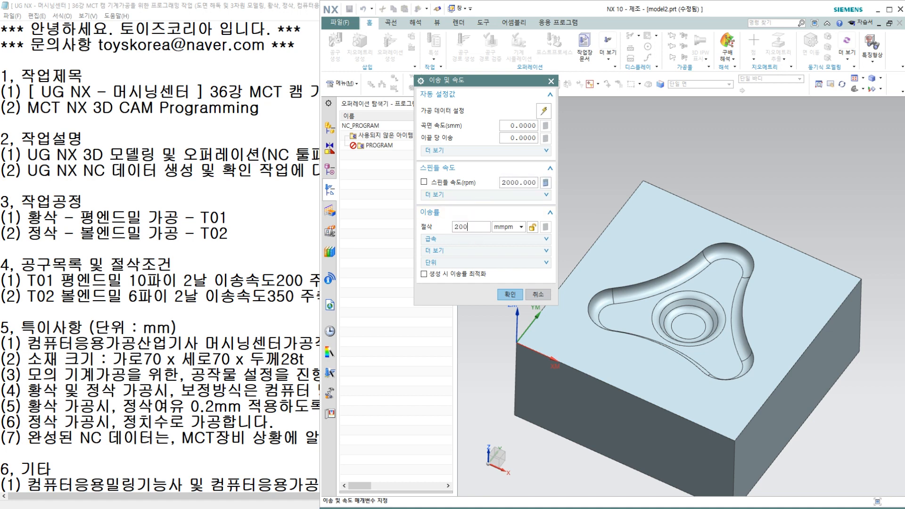
{"action": "left_click", "coordinate": [546, 228]}
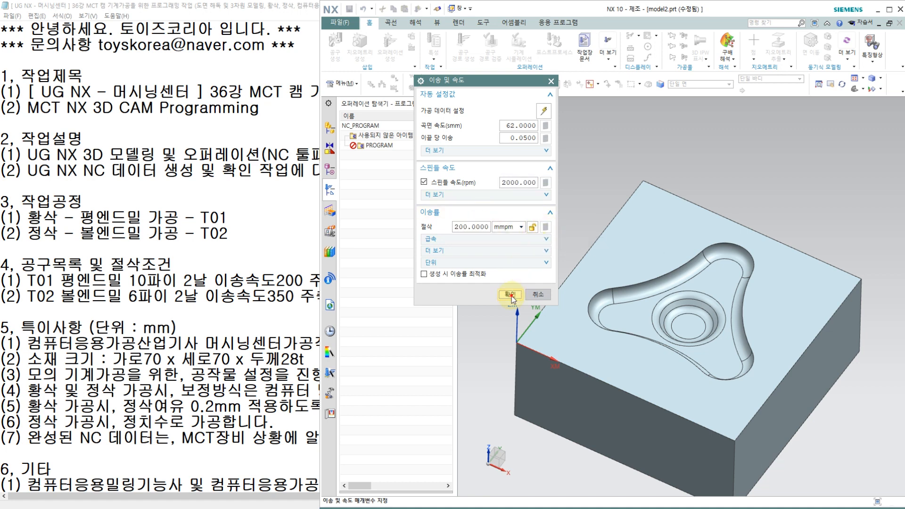
{"action": "left_click", "coordinate": [510, 294]}
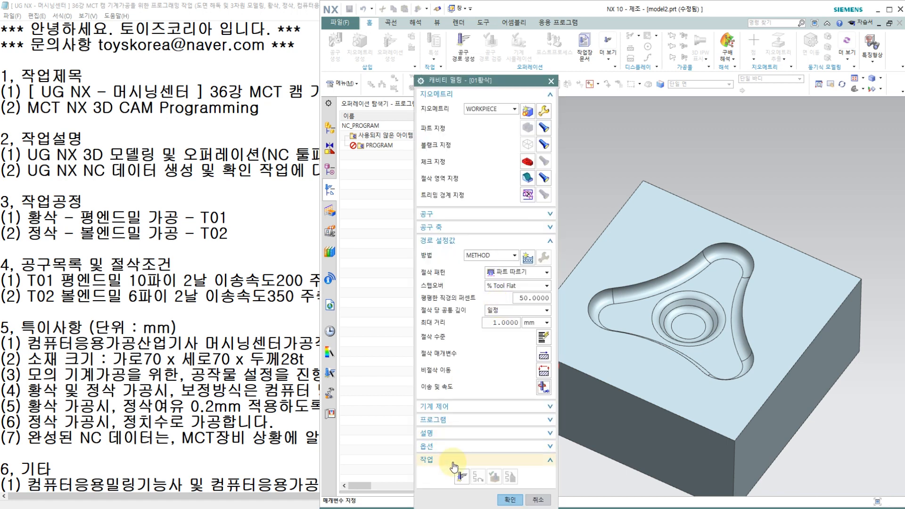
- Generate the 01황삭 roughing toolpath and play its 3D dynamic verification at animation speed 4
{"action": "left_click", "coordinate": [459, 477]}
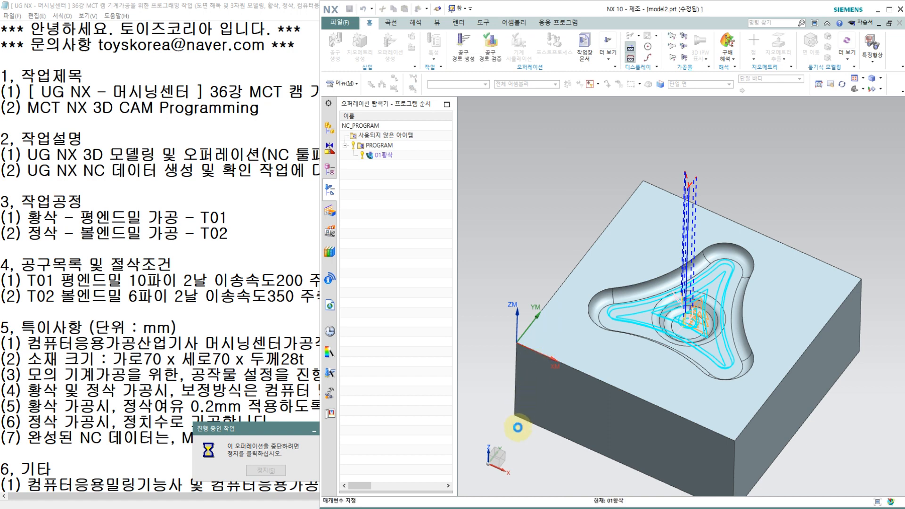
{"action": "left_click", "coordinate": [494, 477]}
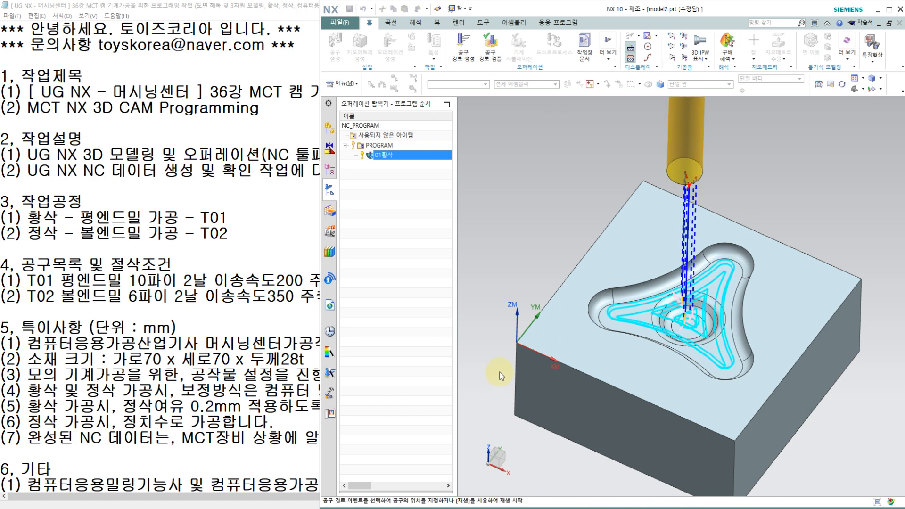
{"action": "left_click", "coordinate": [452, 196]}
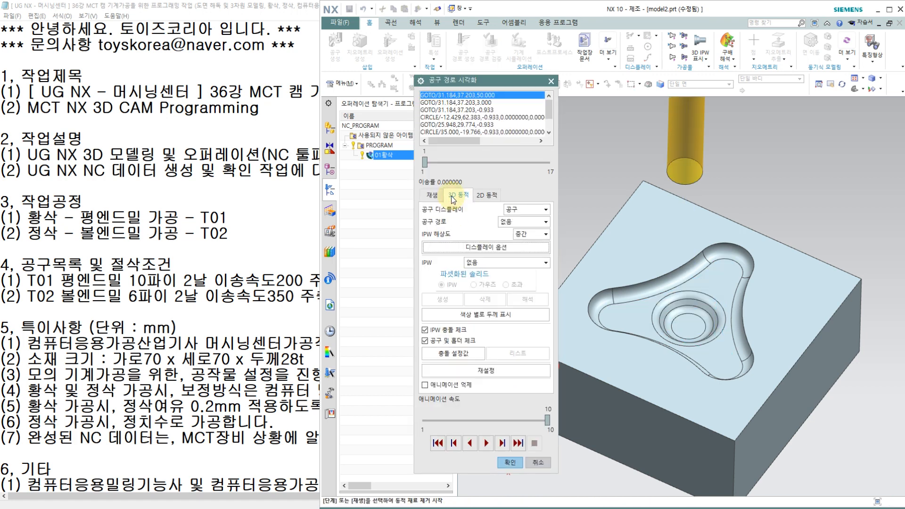
{"action": "left_click", "coordinate": [447, 419]}
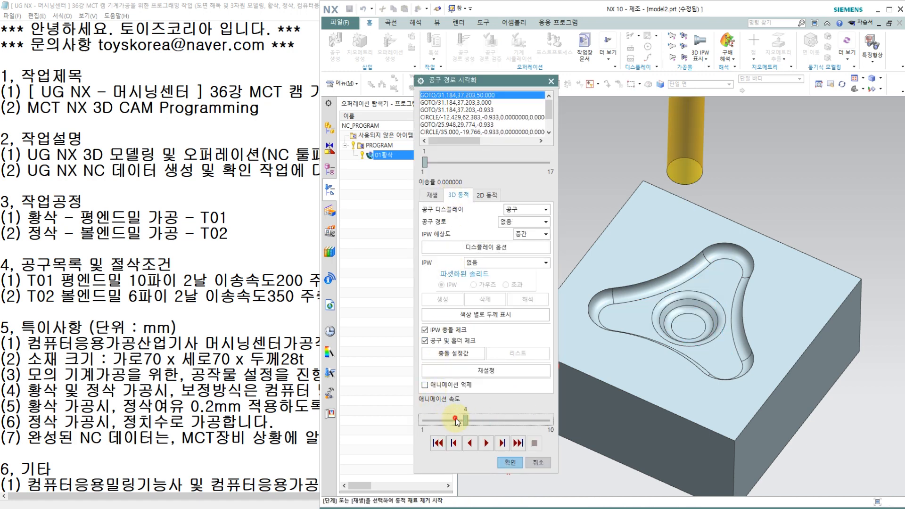
{"action": "left_click", "coordinate": [486, 443]}
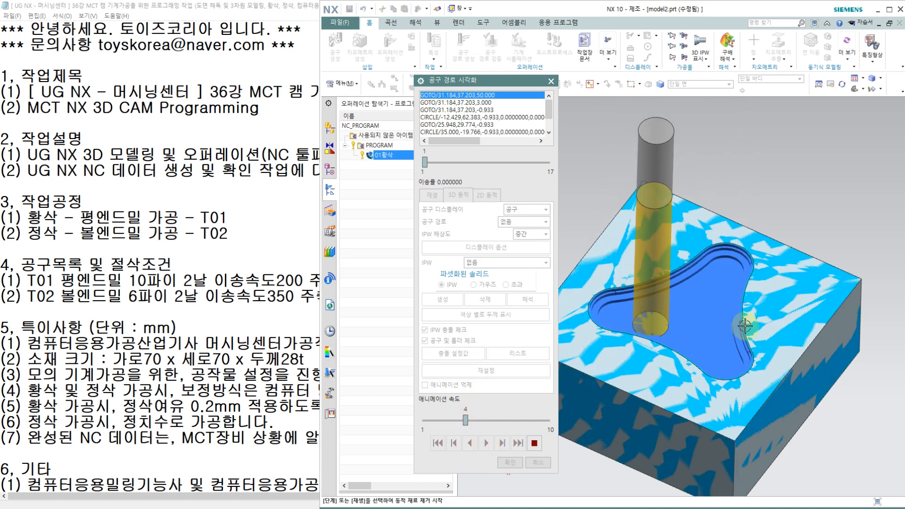
- Inspect the simulated pocket walls and floor up close, then close the verification and accept the 01황삭 operation
{"action": "scroll", "coordinate": [744, 325], "scroll_direction": "up", "scroll_amount": 6}
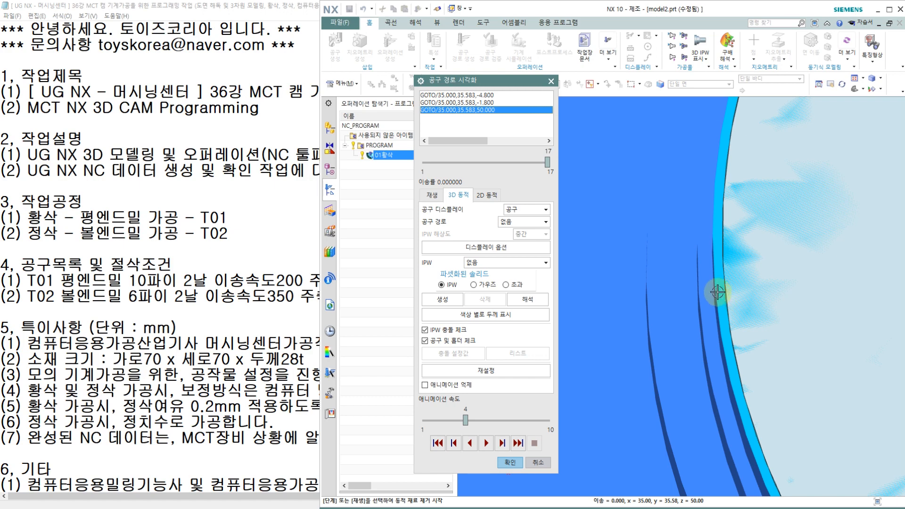
{"action": "scroll", "coordinate": [717, 292], "scroll_direction": "down", "scroll_amount": 6}
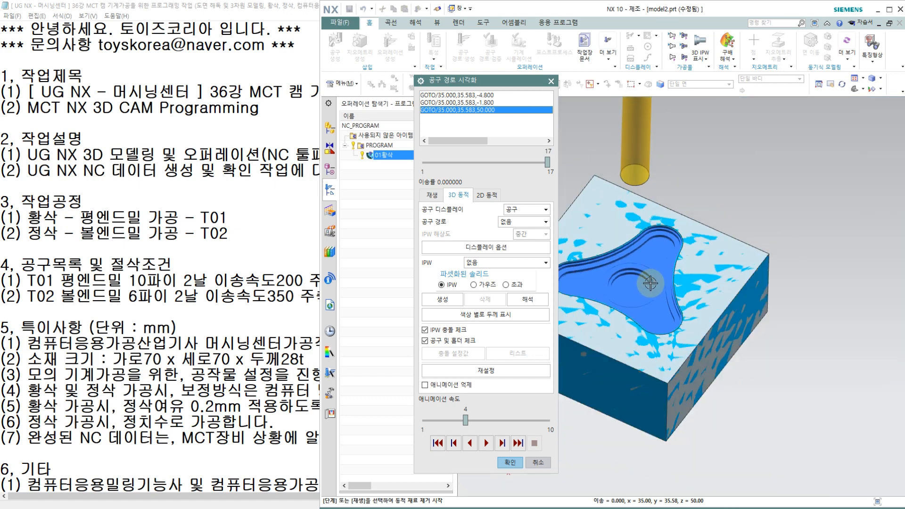
{"action": "scroll", "coordinate": [650, 283], "scroll_direction": "up", "scroll_amount": 8}
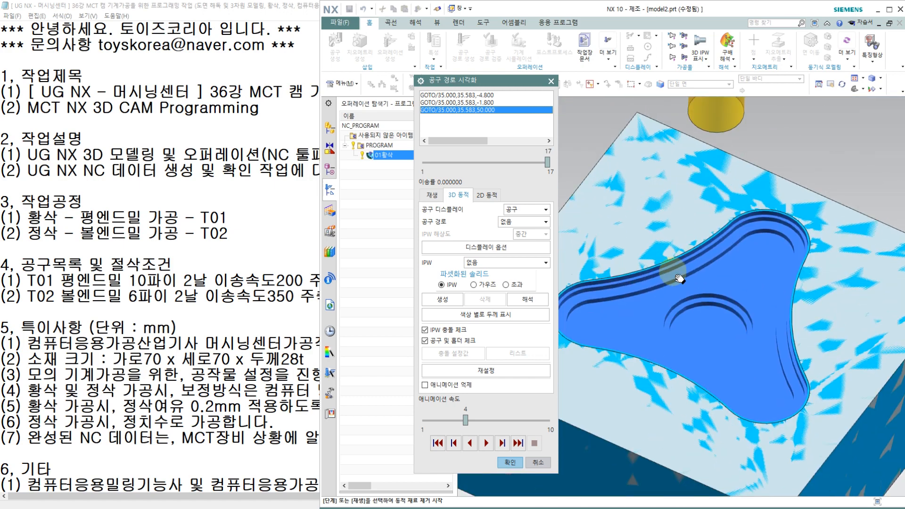
{"action": "middle_click_drag", "start_coordinate": [676, 275], "coordinate": [676, 271], "text": "shift"}
{"action": "left_click", "coordinate": [519, 462]}
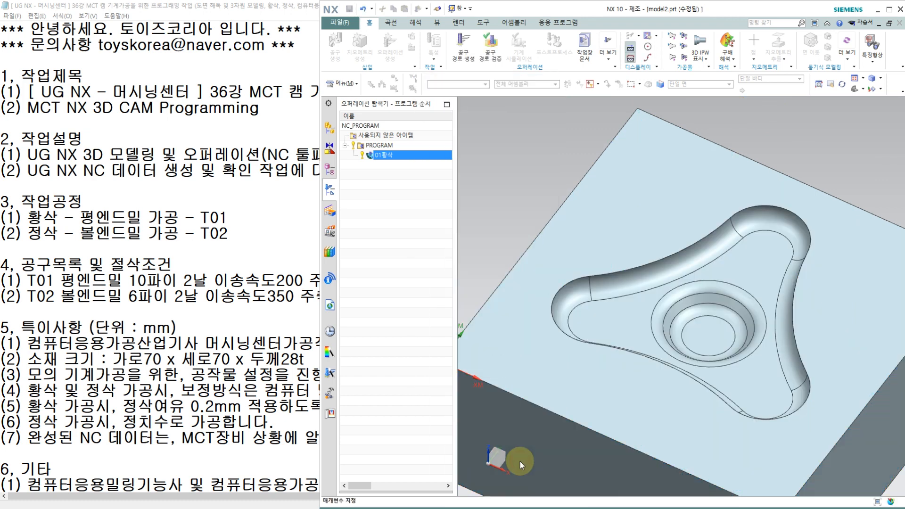
{"action": "left_click", "coordinate": [508, 501]}
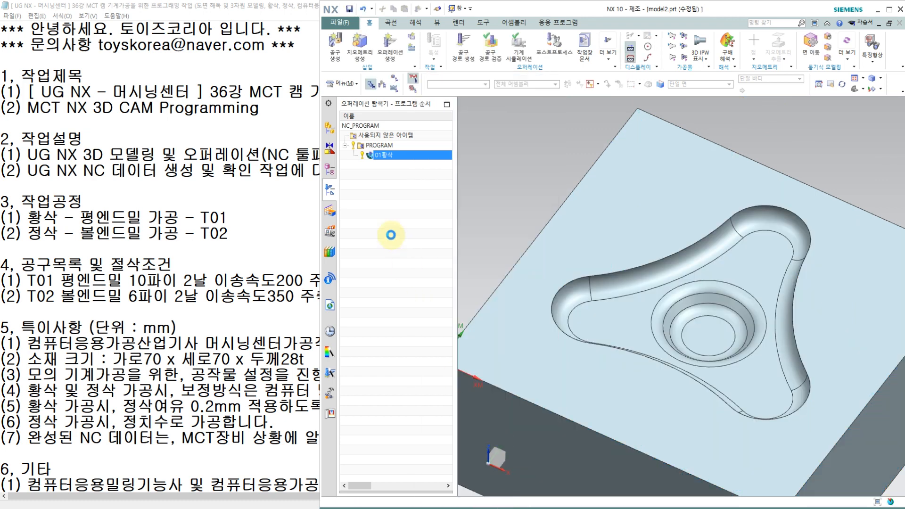
- Create a mill_contour CONTOUR_AREA operation named 02정삭 with the 6 mm ball end mill T02 on the WORKPIECE geometry
{"action": "left_click", "coordinate": [393, 50]}
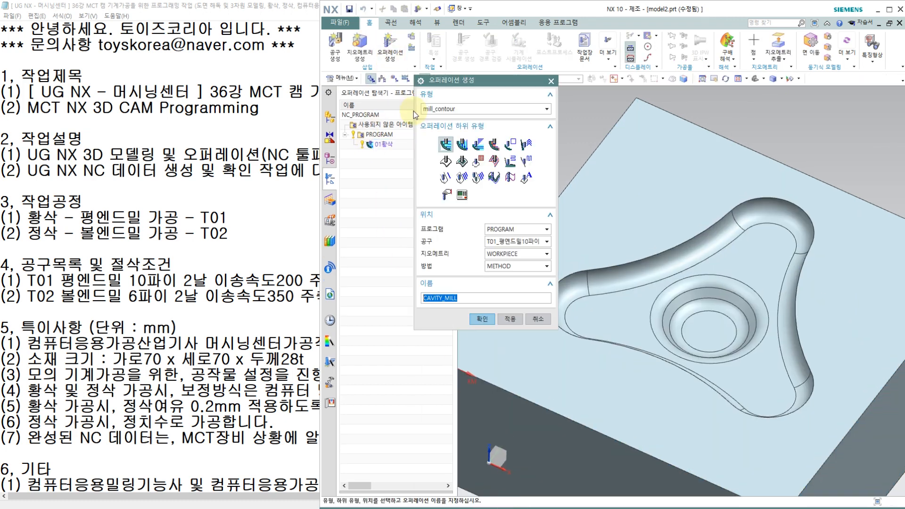
{"action": "left_click", "coordinate": [462, 162]}
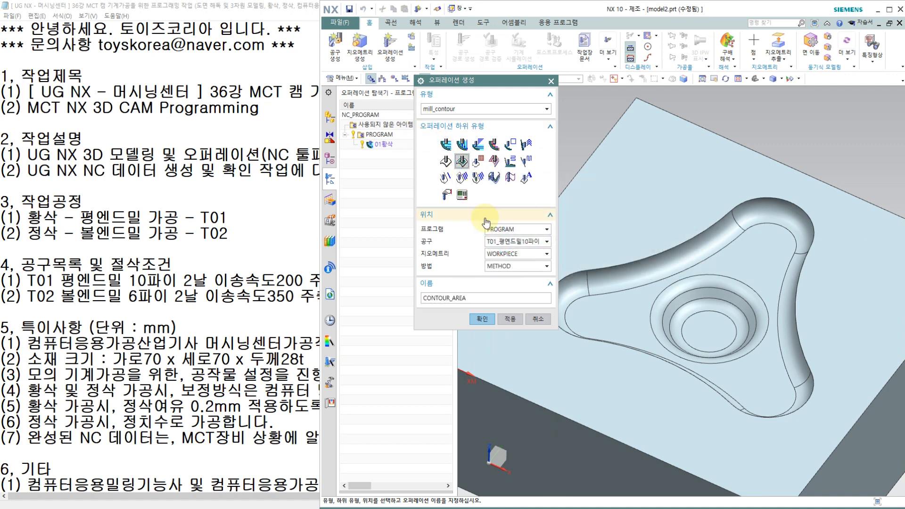
{"action": "left_click", "coordinate": [499, 241]}
{"action": "left_click", "coordinate": [511, 268]}
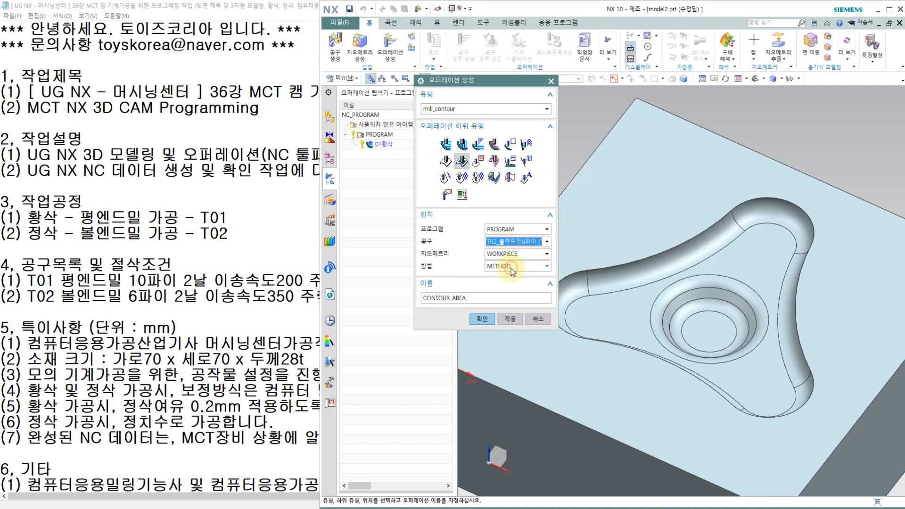
{"action": "double_click", "coordinate": [471, 298]}
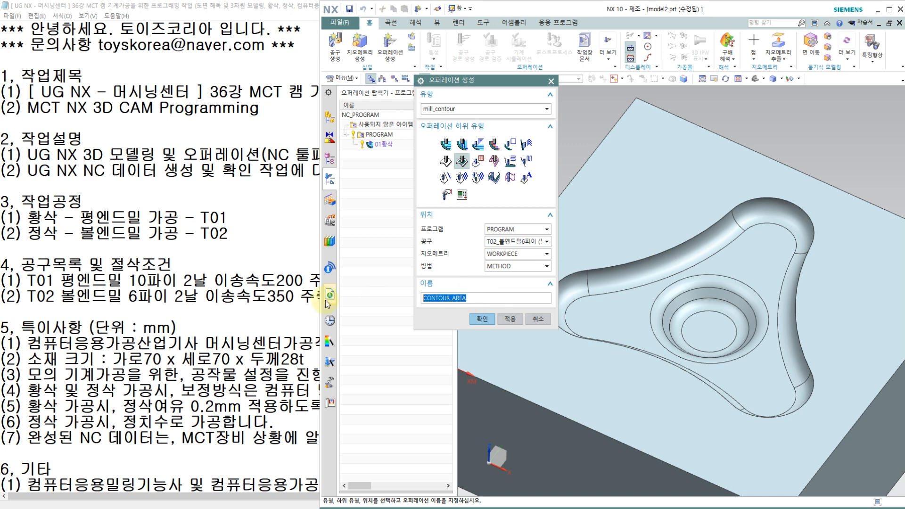
{"action": "type", "text": "02"}
{"action": "type", "text": "정ㅅ"}
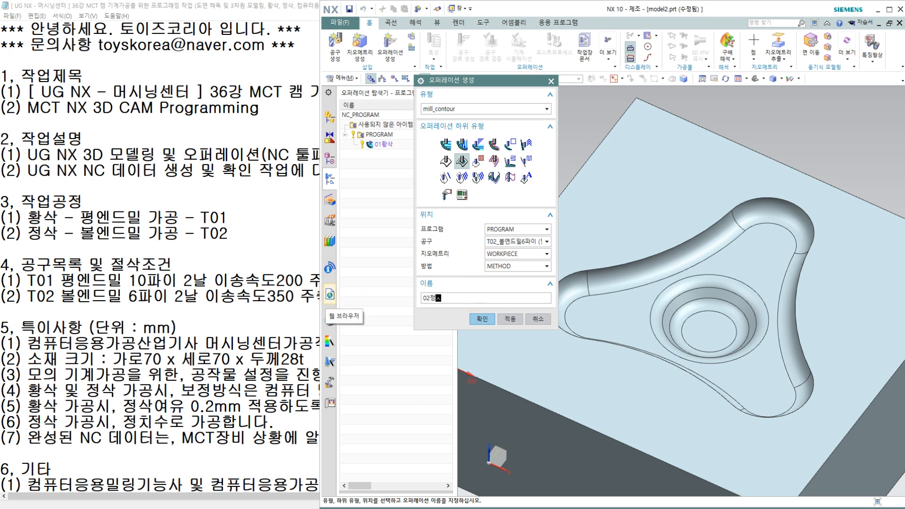
{"action": "left_click", "coordinate": [481, 318]}
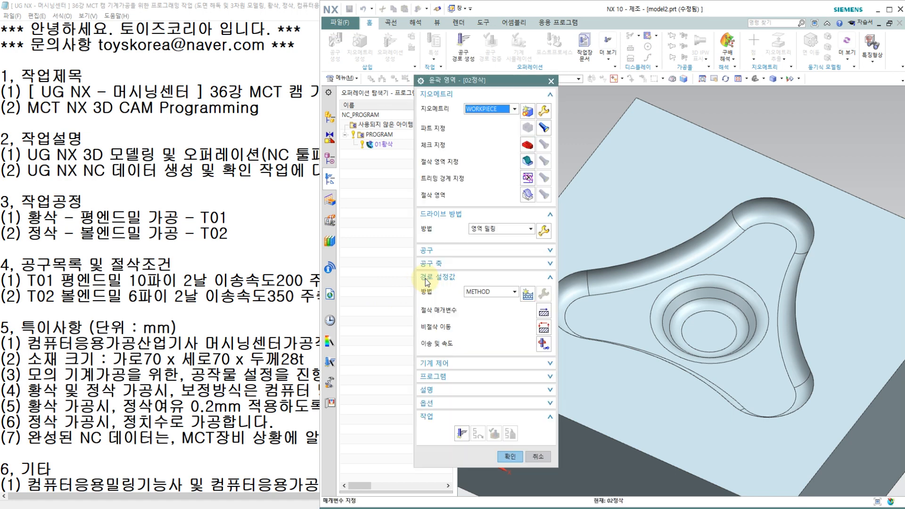
- Specify all wall, floor and center recess faces of the three-lobed pocket as the cut area of 02정삭
{"action": "left_click", "coordinate": [527, 160]}
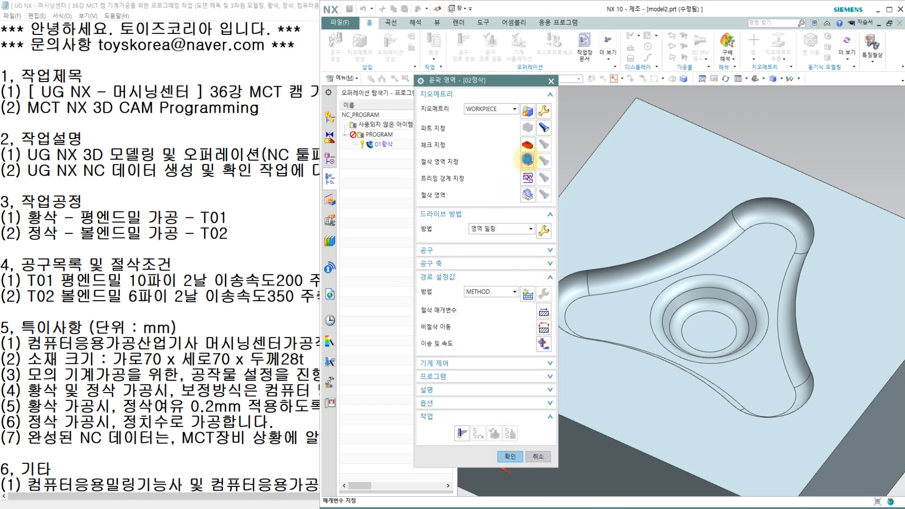
{"action": "scroll", "coordinate": [613, 196], "scroll_direction": "down", "scroll_amount": 4}
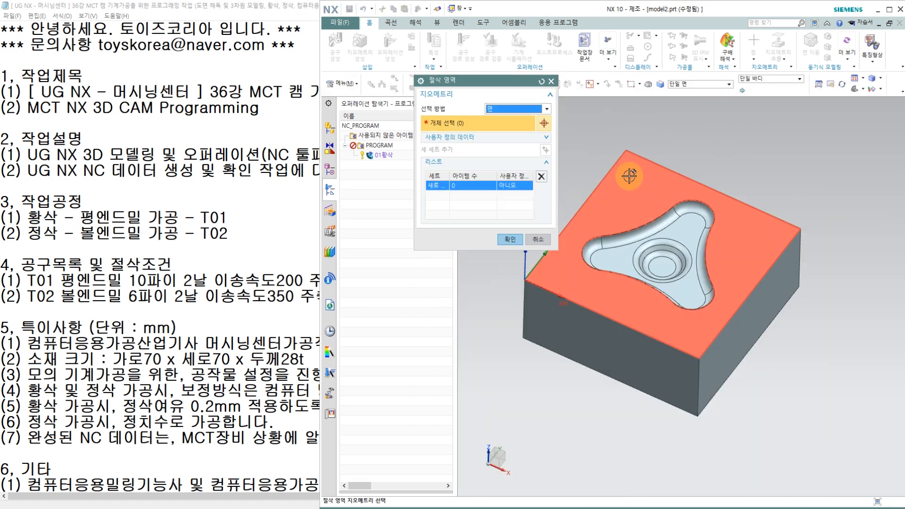
{"action": "scroll", "coordinate": [678, 202], "scroll_direction": "down", "scroll_amount": 2}
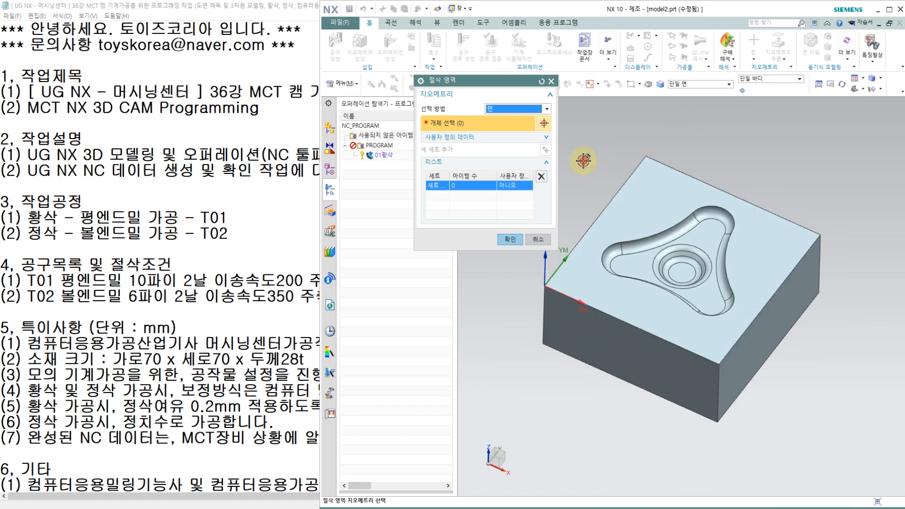
{"action": "left_click_drag", "start_coordinate": [583, 160], "coordinate": [762, 338]}
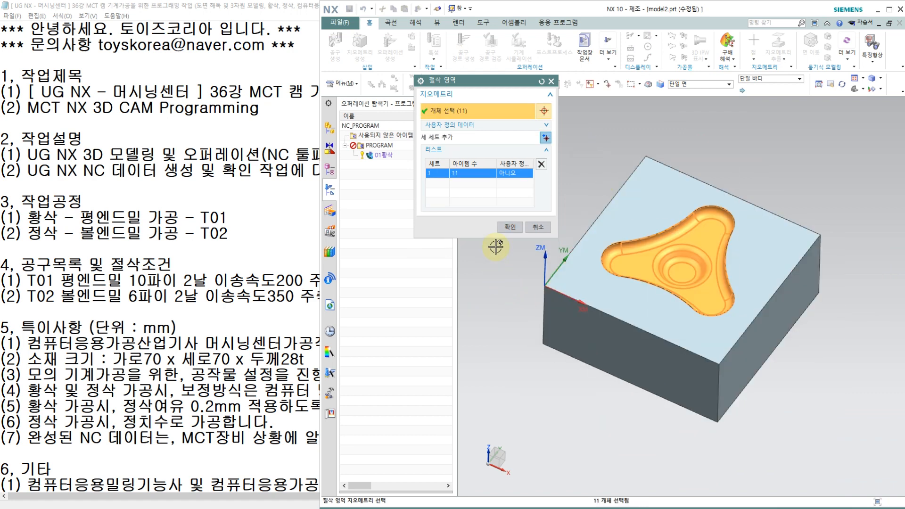
{"action": "middle_click", "coordinate": [507, 224]}
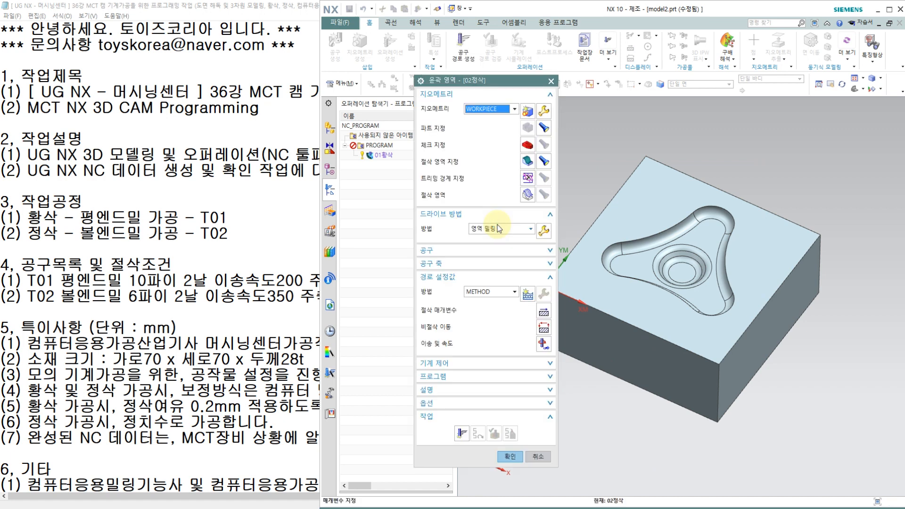
- In the area milling drive settings, set the non-steep cut pattern to 외곽 따르기 and the stepover type to 일정
{"action": "left_click", "coordinate": [544, 230]}
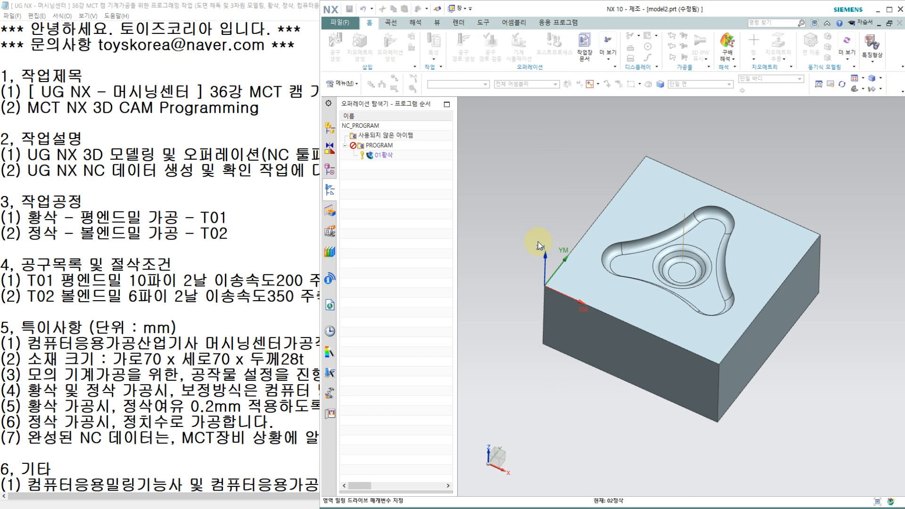
{"action": "left_click", "coordinate": [513, 167]}
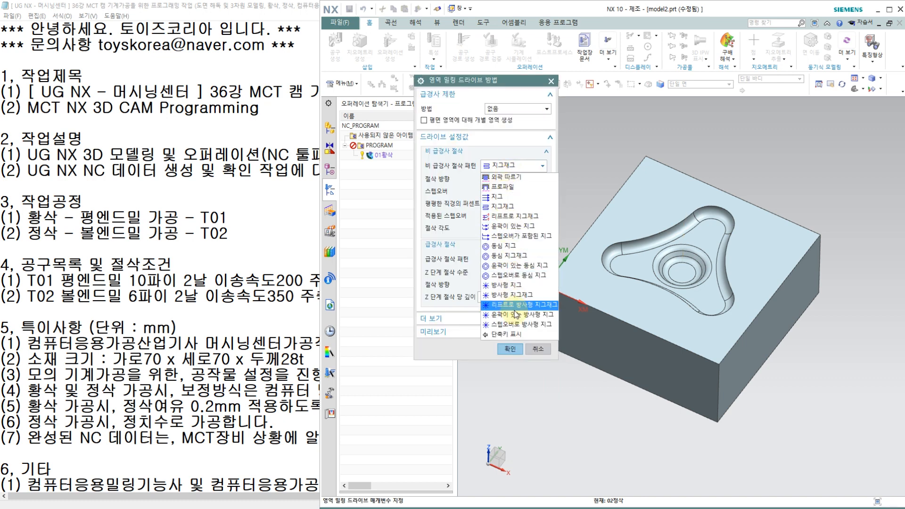
{"action": "left_click", "coordinate": [507, 178]}
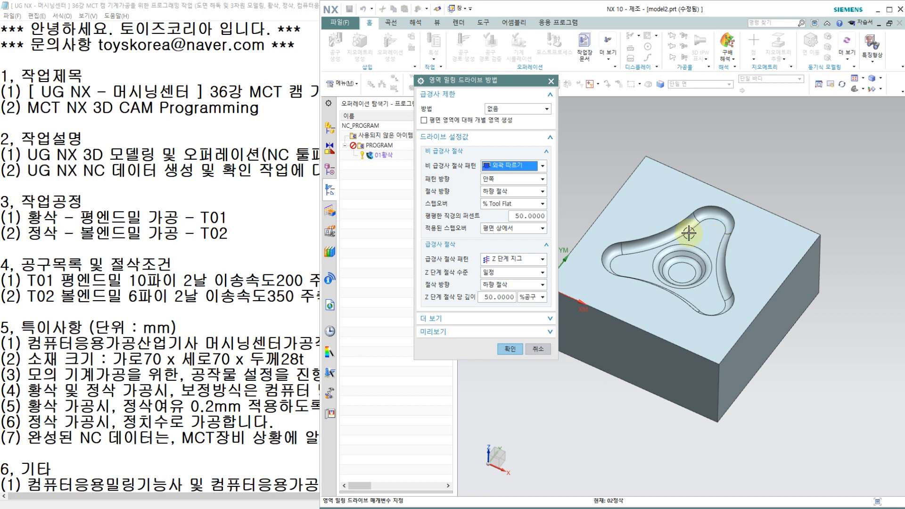
{"action": "left_click", "coordinate": [501, 208]}
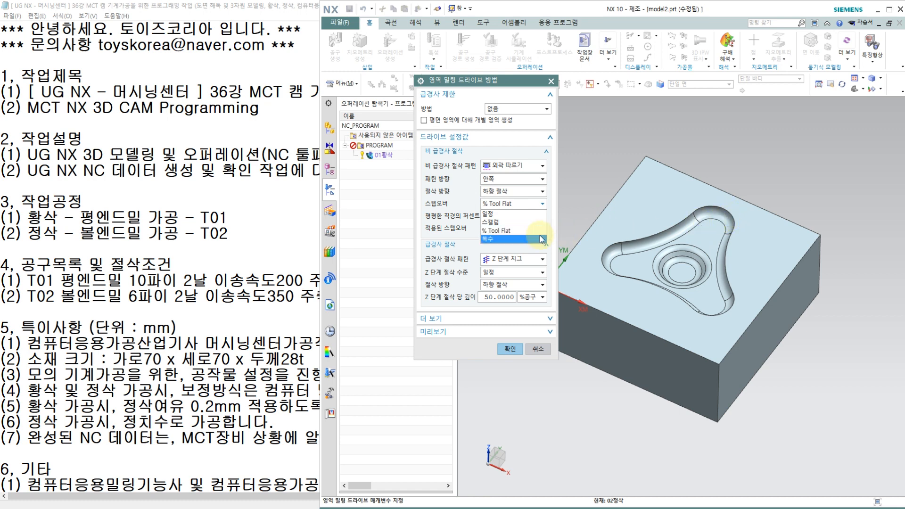
{"action": "left_click", "coordinate": [498, 214]}
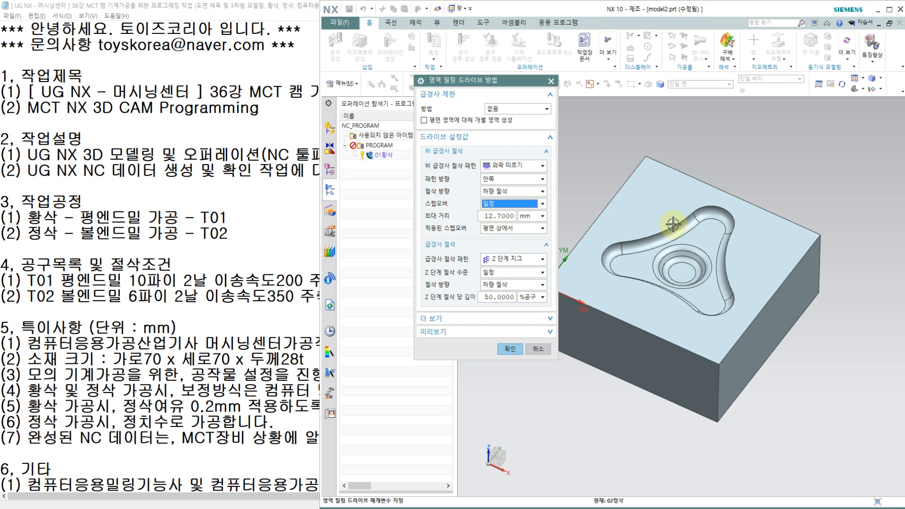
- Set the maximum stepover distance to 0.1 mm, apply the stepover with 파트에서, and accept the drive settings
{"action": "double_click", "coordinate": [490, 215]}
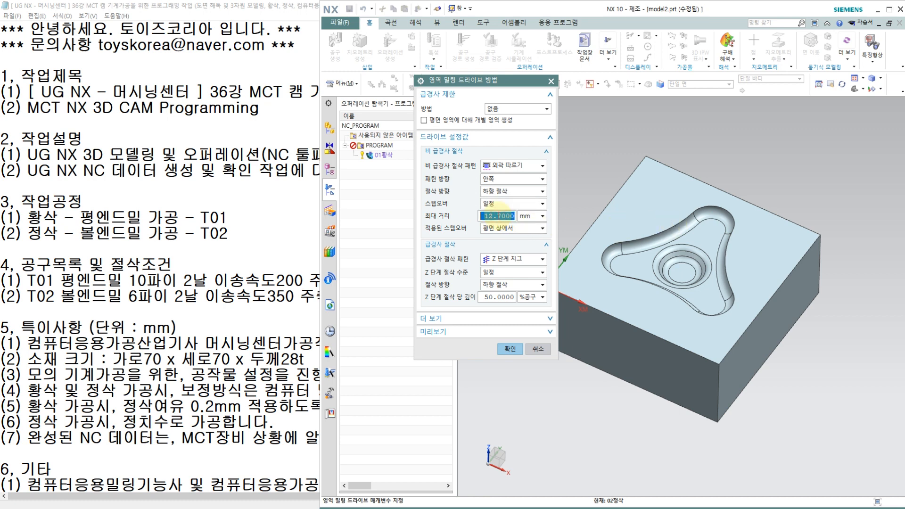
{"action": "type", "text": "0.001"}
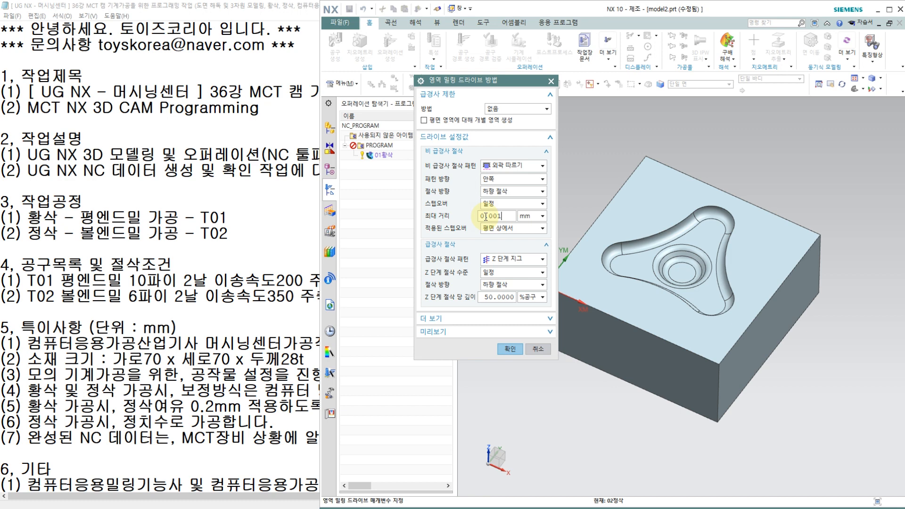
{"action": "left_click_drag", "start_coordinate": [505, 215], "coordinate": [439, 228]}
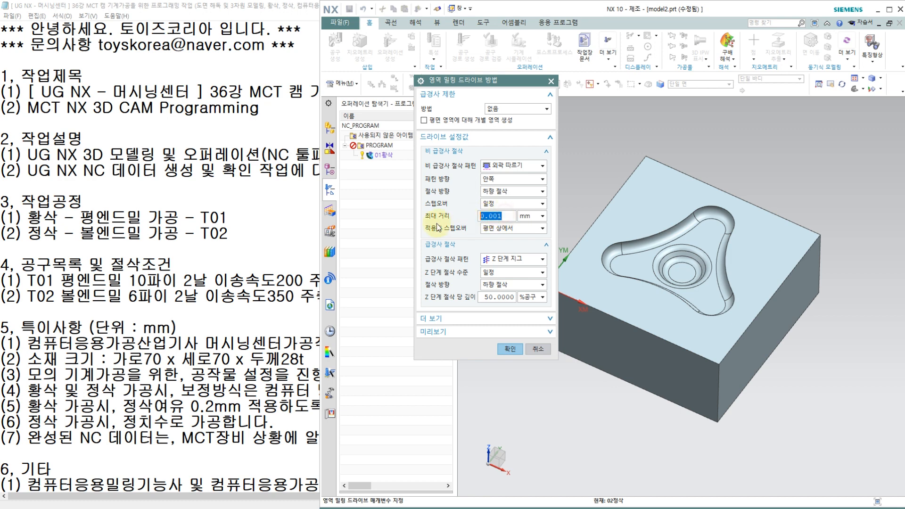
{"action": "type", "text": "."}
{"action": "type", "text": ".1"}
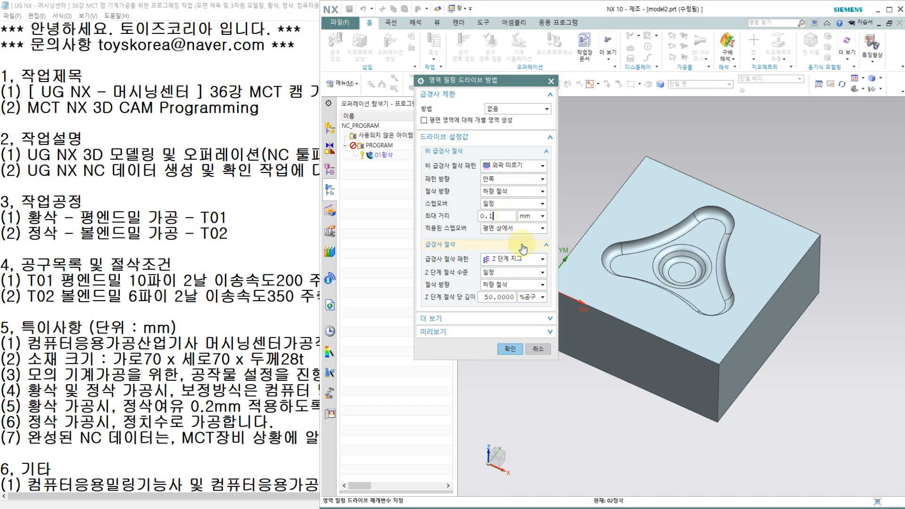
{"action": "left_click", "coordinate": [514, 233]}
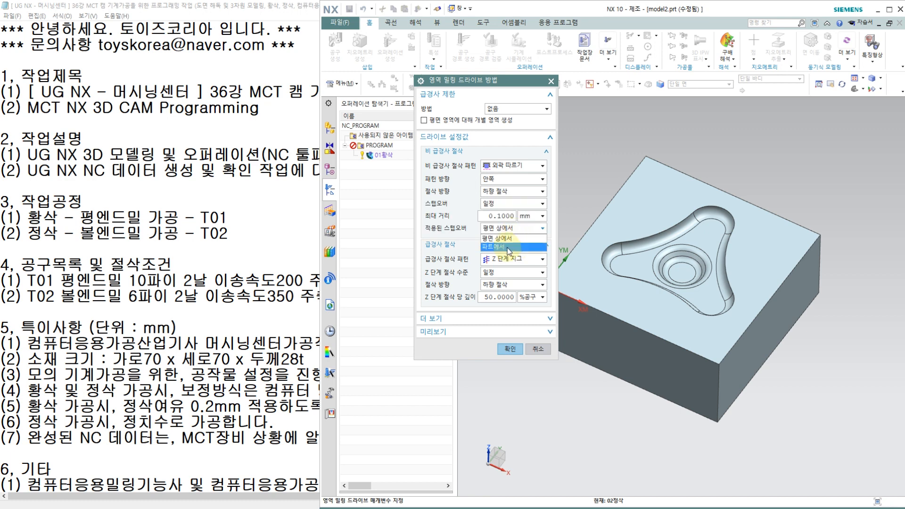
{"action": "left_click", "coordinate": [504, 248]}
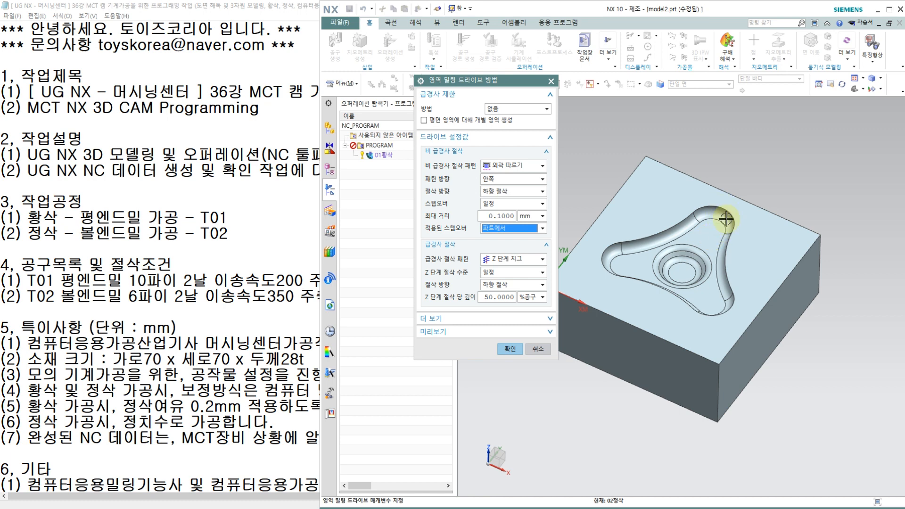
{"action": "left_click", "coordinate": [509, 349]}
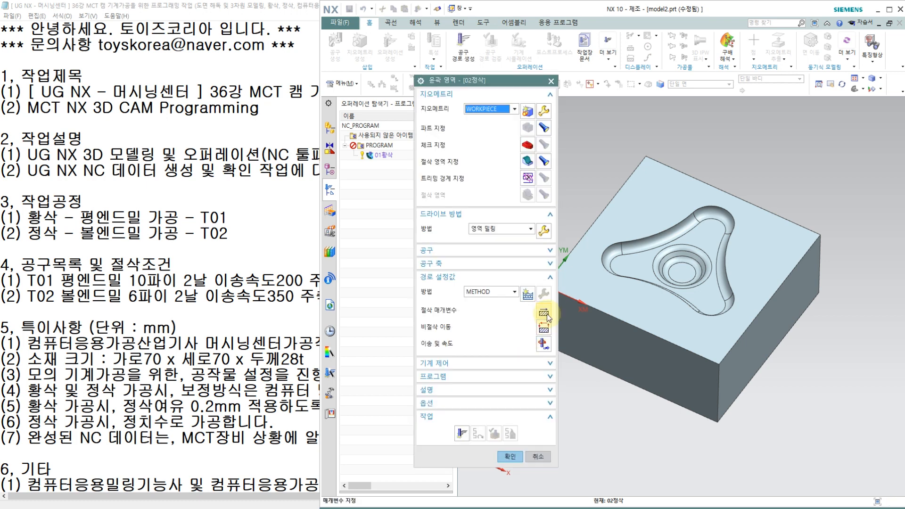
- Check the stock and tolerance values in the cutting parameters of 02정삭
{"action": "left_click", "coordinate": [544, 313]}
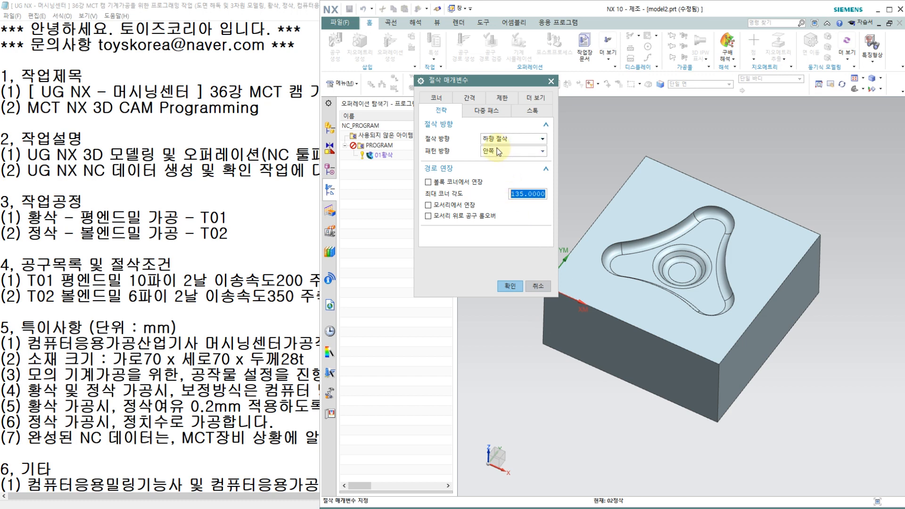
{"action": "left_click", "coordinate": [542, 109]}
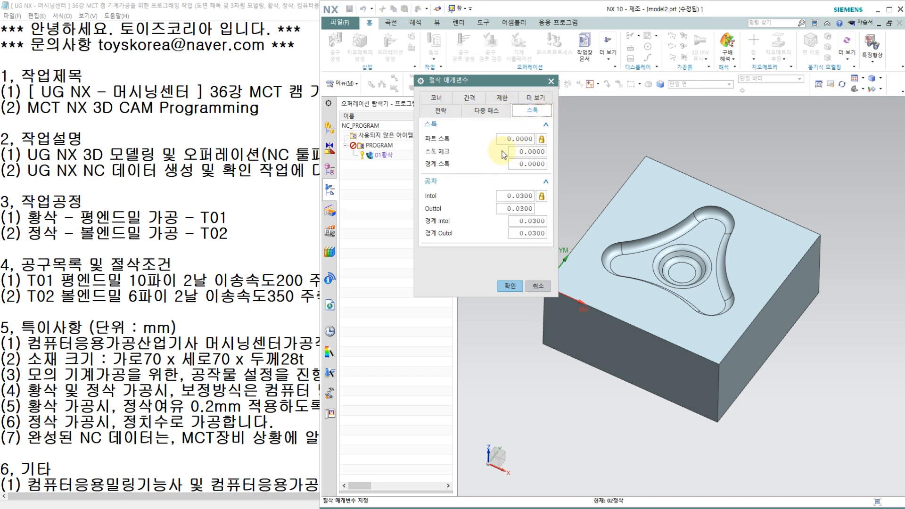
{"action": "left_click", "coordinate": [509, 285]}
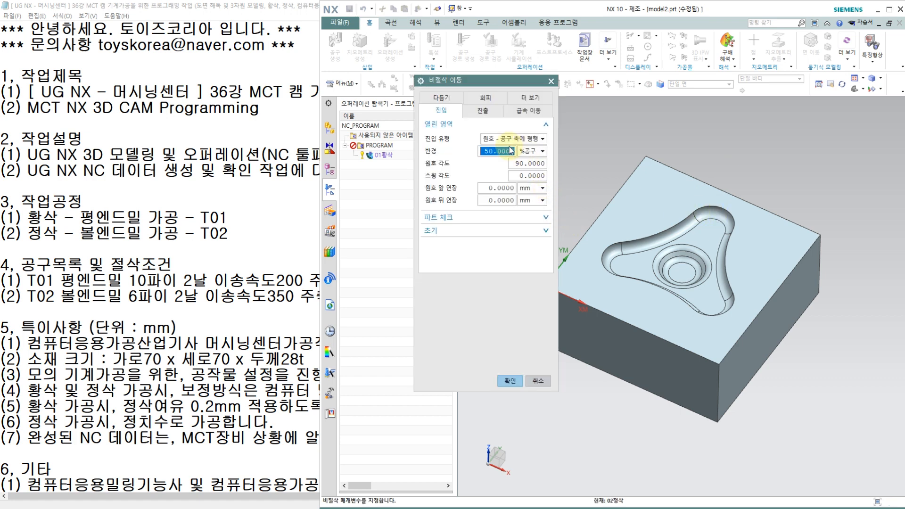
- Set the open-area engage type of the non-cutting moves to 선형
{"action": "left_click", "coordinate": [499, 139]}
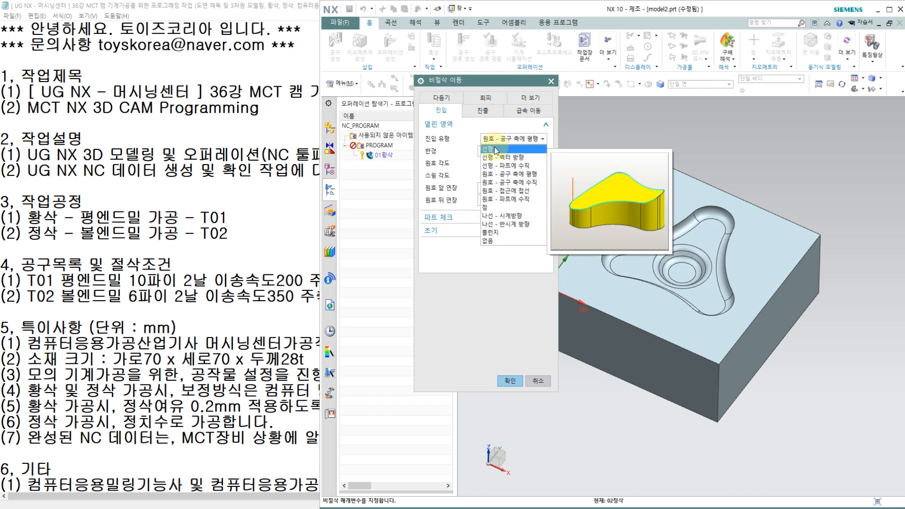
{"action": "left_click", "coordinate": [494, 148]}
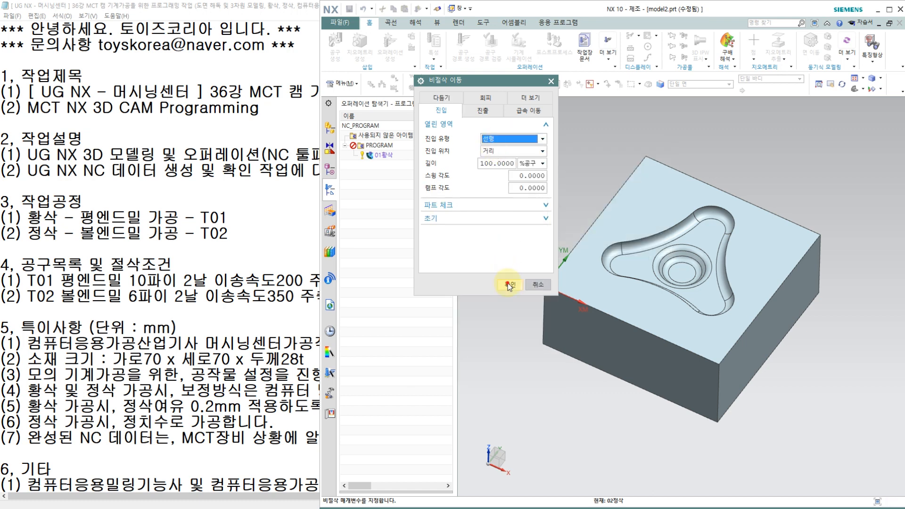
{"action": "left_click", "coordinate": [509, 284]}
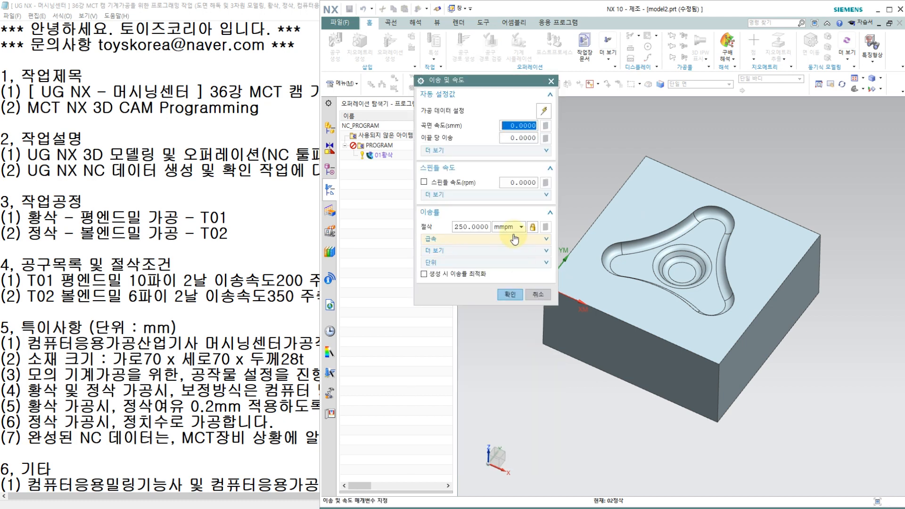
- Set the finishing spindle speed to 3000 rpm and the cutting feed rate to 350 mmpm
{"action": "left_click", "coordinate": [512, 182]}
{"action": "double_click", "coordinate": [512, 183]}
{"action": "type", "text": "350"}
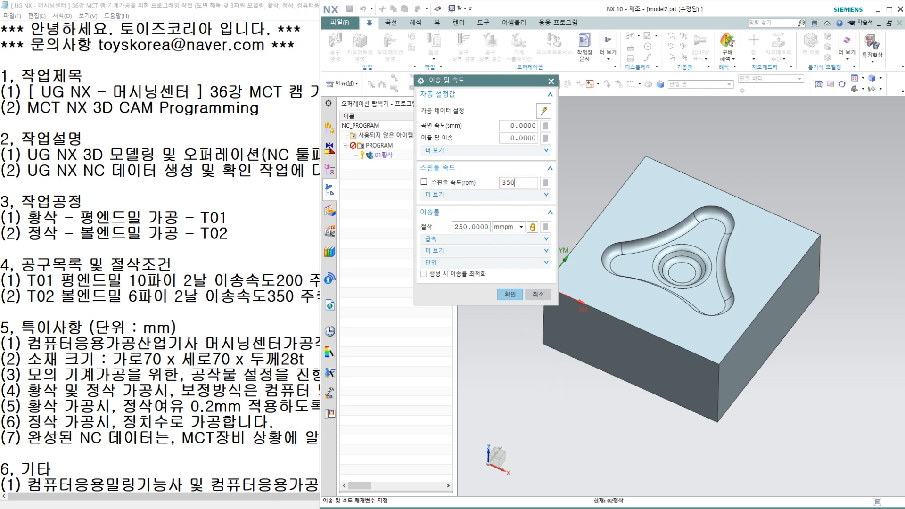
{"action": "type", "text": "3000"}
{"action": "key", "text": "Return"}
{"action": "double_click", "coordinate": [471, 226]}
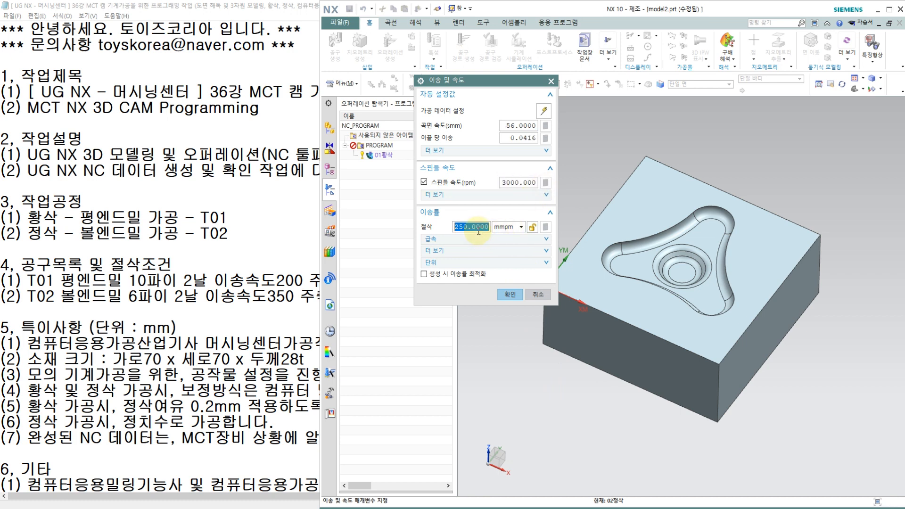
{"action": "type", "text": "350"}
{"action": "left_click", "coordinate": [547, 226]}
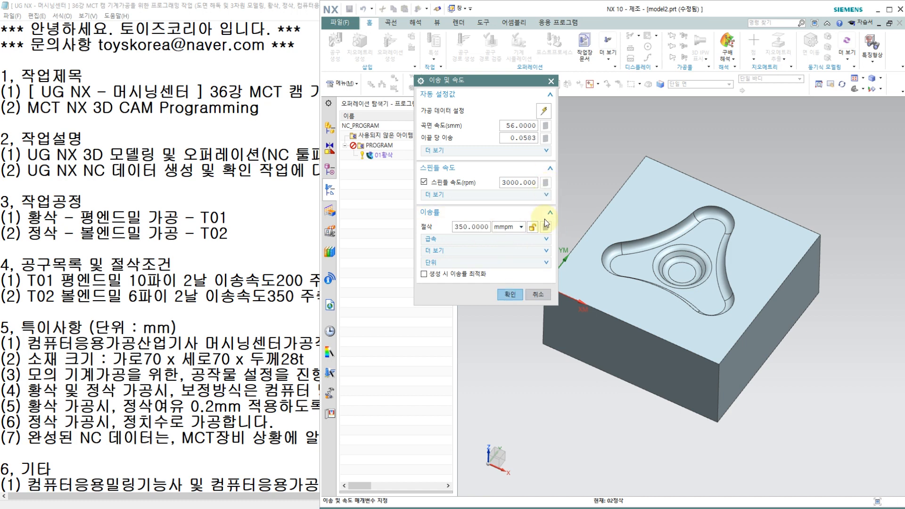
{"action": "left_click", "coordinate": [510, 294]}
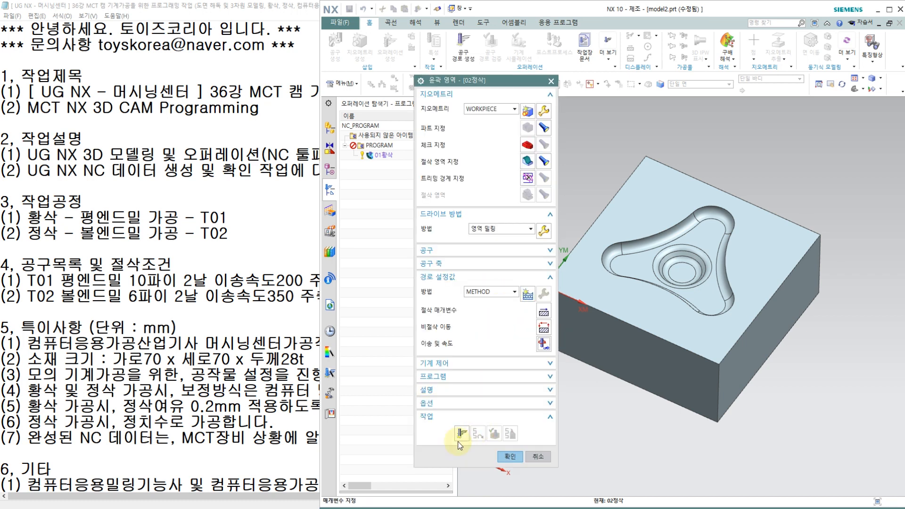
- Generate the 02정삭 toolpath, play part of its 3D dynamic verification at animation speed 2, and close the verification
{"action": "left_click", "coordinate": [459, 433]}
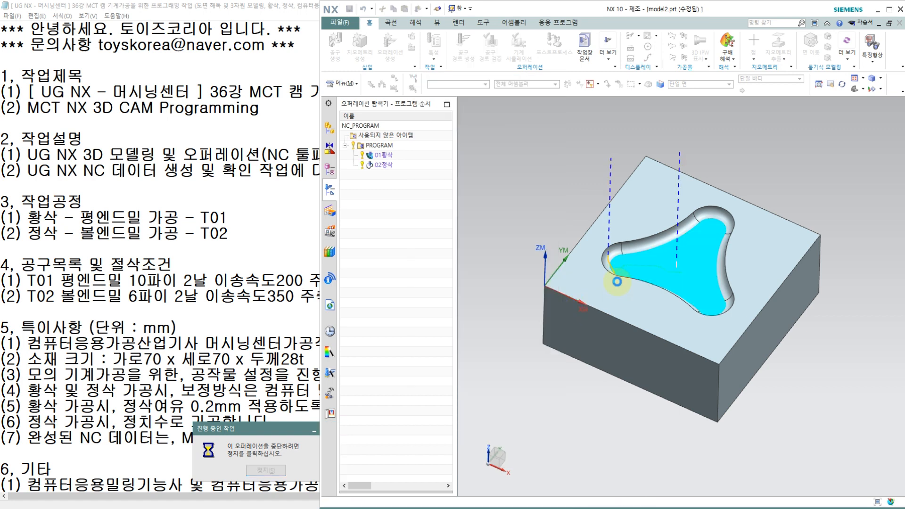
{"action": "left_click", "coordinate": [495, 434]}
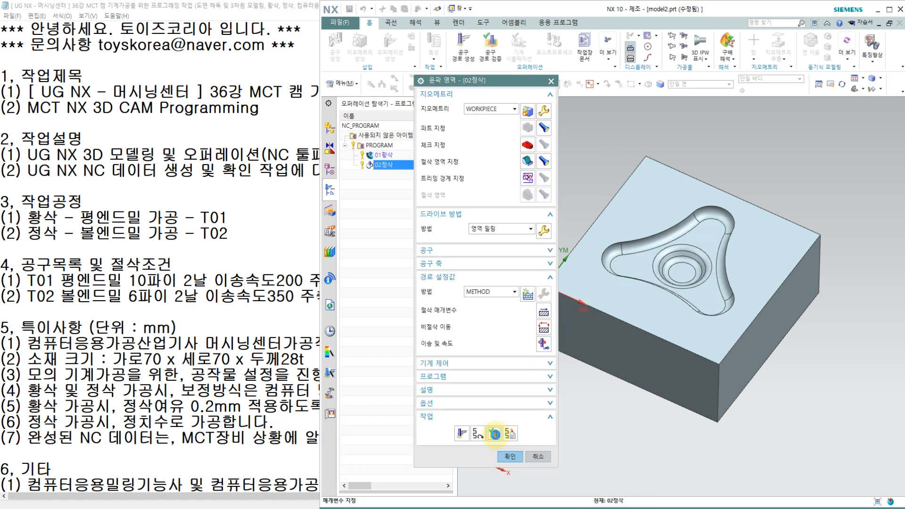
{"action": "left_click_drag", "start_coordinate": [464, 419], "coordinate": [439, 420]}
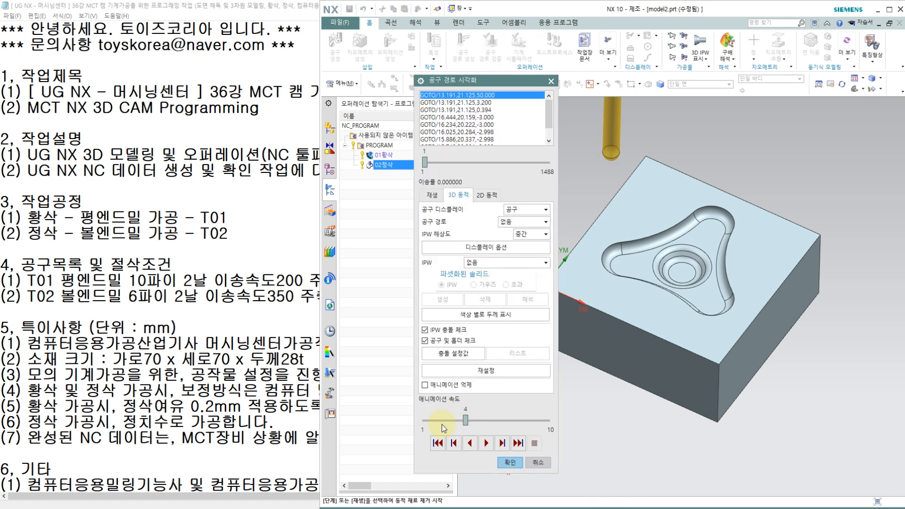
{"action": "left_click", "coordinate": [486, 443]}
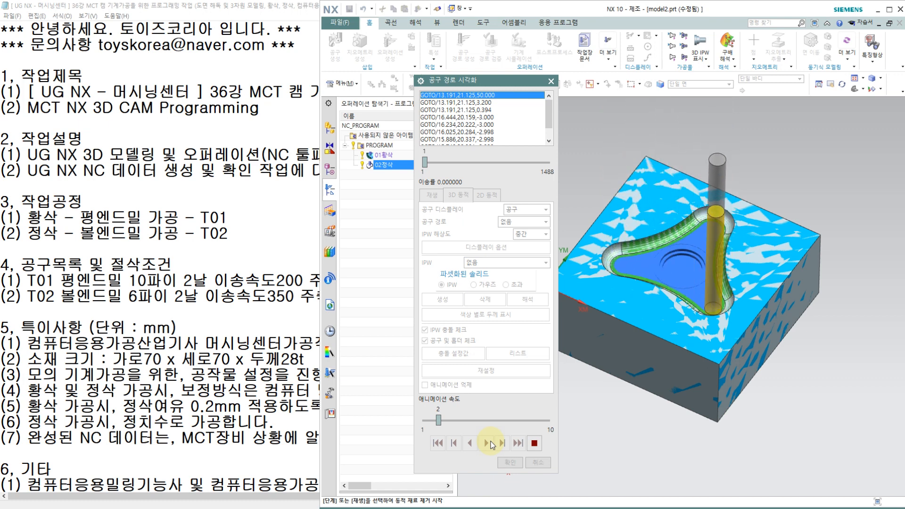
{"action": "left_click", "coordinate": [533, 443]}
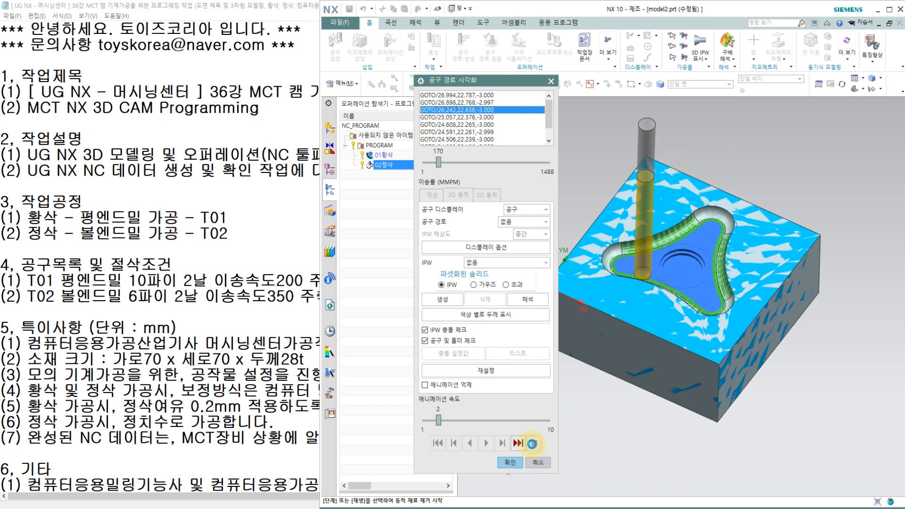
{"action": "left_click", "coordinate": [510, 462]}
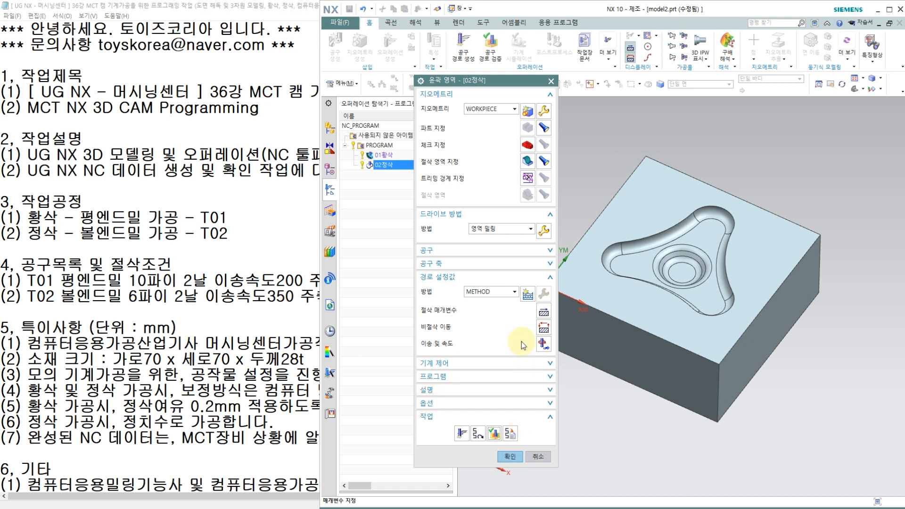
- Set the non-steep cut direction of the area milling drive method to 상향 절삭 and regenerate the 02정삭 toolpath
{"action": "left_click", "coordinate": [544, 231]}
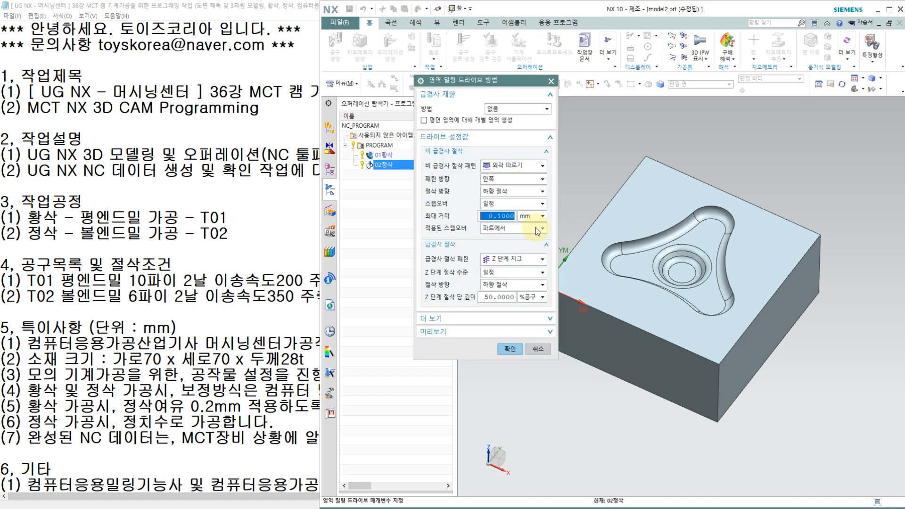
{"action": "left_click", "coordinate": [513, 192]}
{"action": "left_click", "coordinate": [503, 211]}
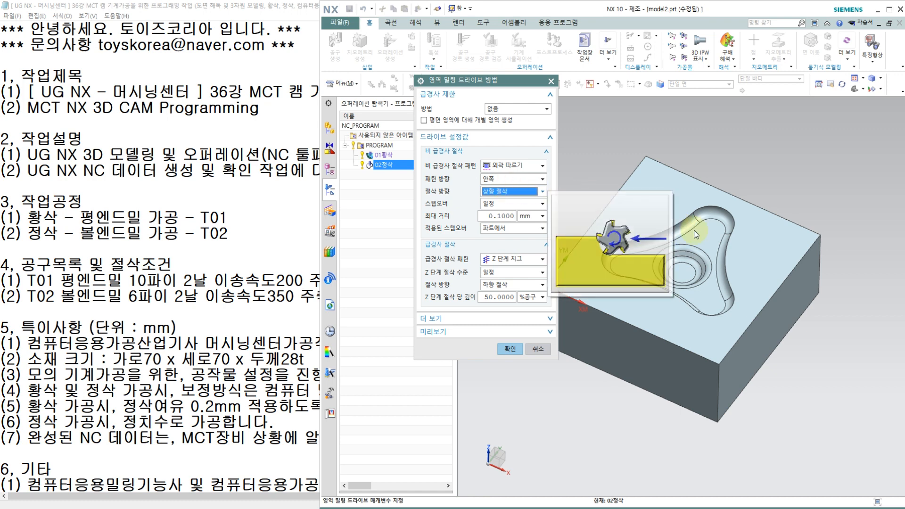
{"action": "left_click", "coordinate": [510, 350]}
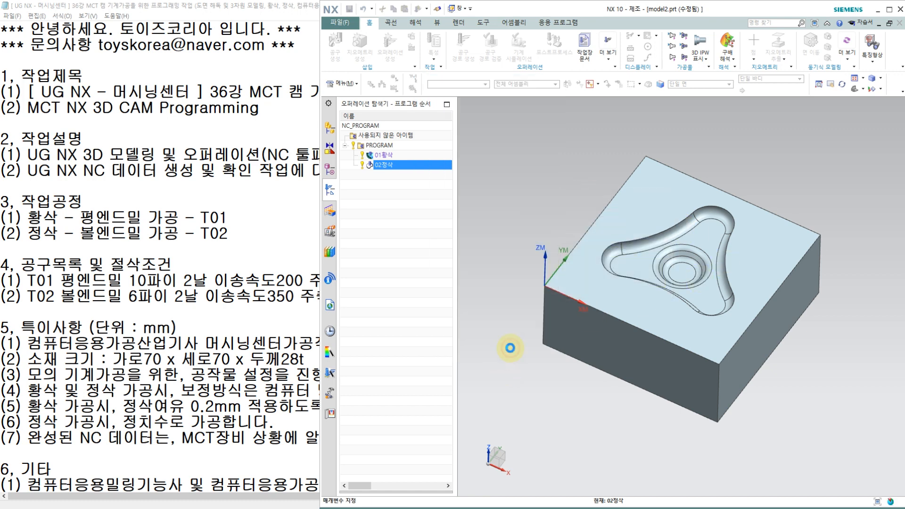
{"action": "left_click", "coordinate": [461, 433]}
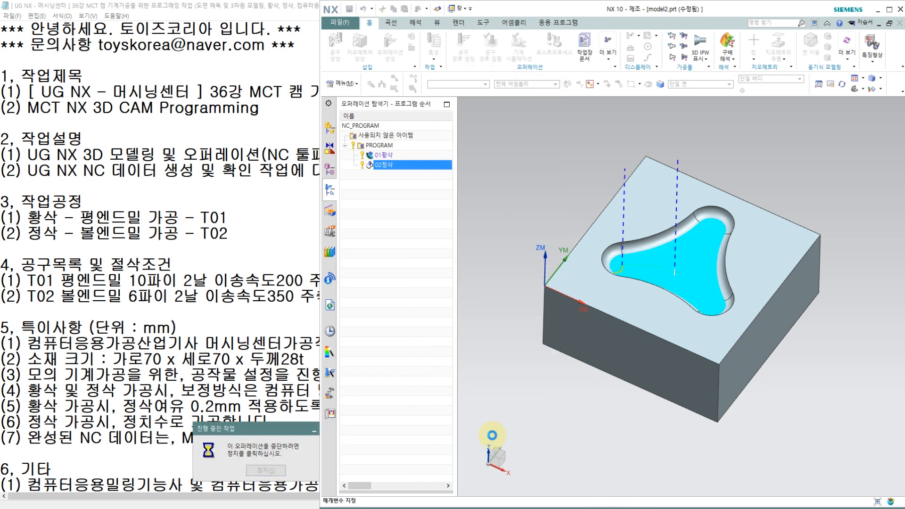
- Play the 3D dynamic verification of 02정삭 to the end, raising the animation speed from 4 to 7 and 9
{"action": "left_click", "coordinate": [492, 435]}
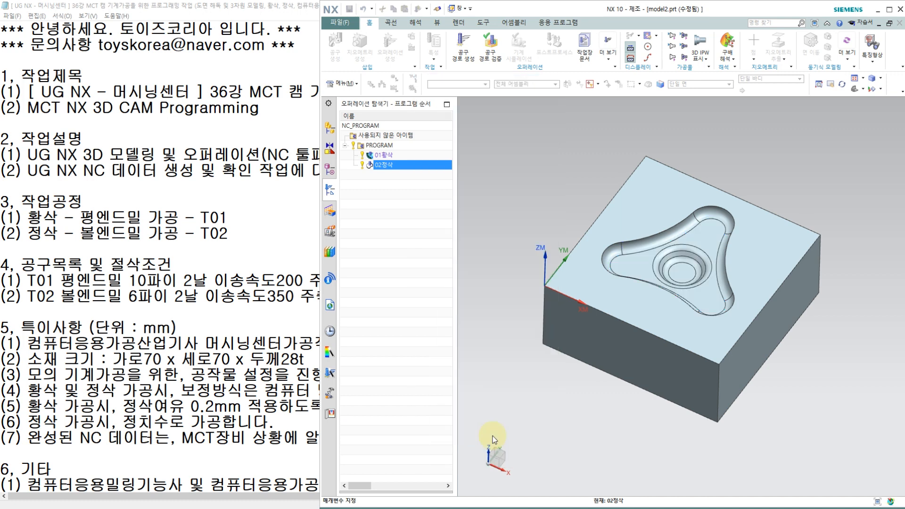
{"action": "left_click", "coordinate": [476, 420]}
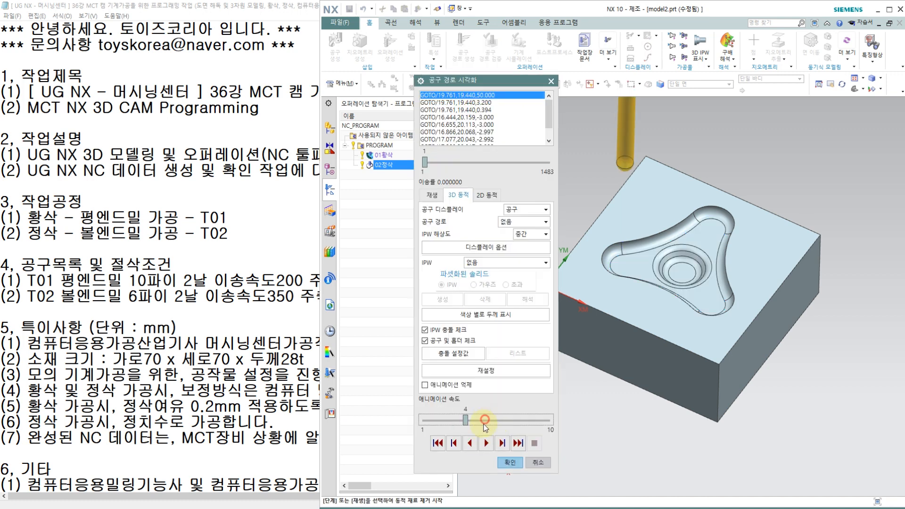
{"action": "left_click", "coordinate": [485, 443]}
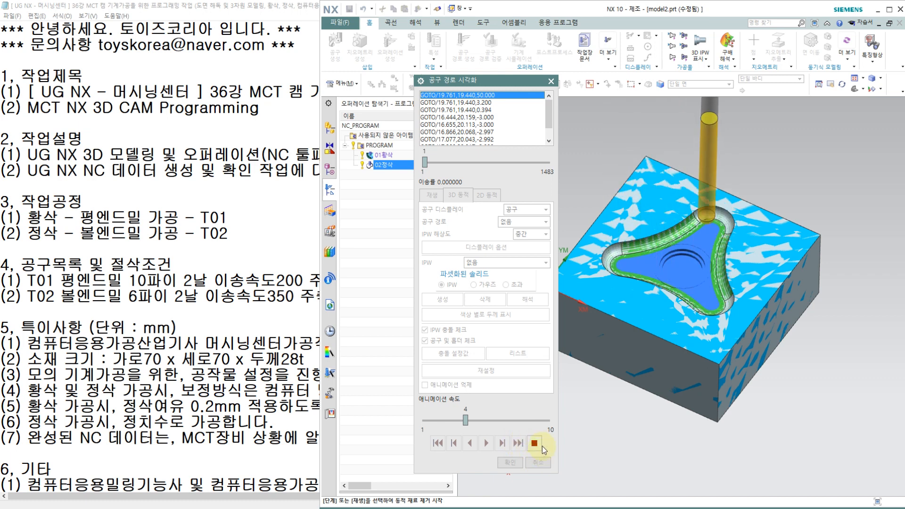
{"action": "left_click", "coordinate": [483, 421]}
{"action": "left_click_drag", "start_coordinate": [490, 426], "coordinate": [507, 422]}
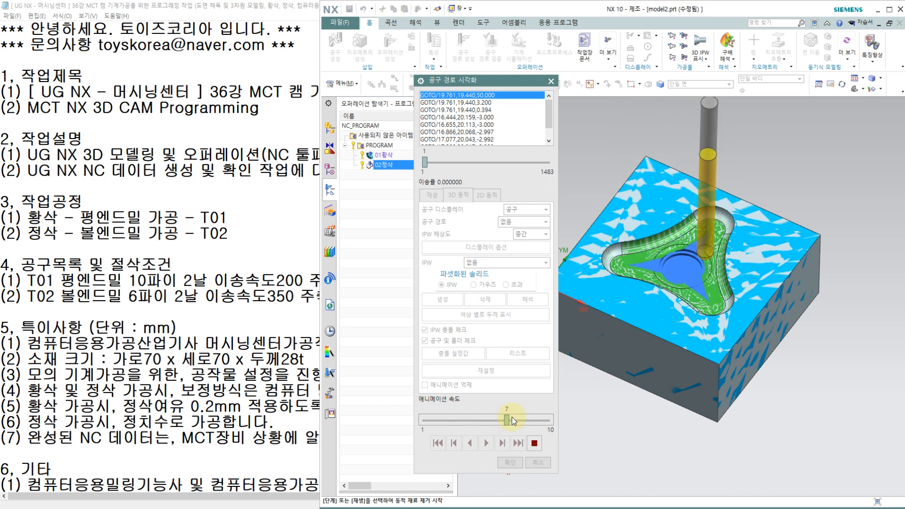
{"action": "left_click_drag", "start_coordinate": [508, 421], "coordinate": [530, 420]}
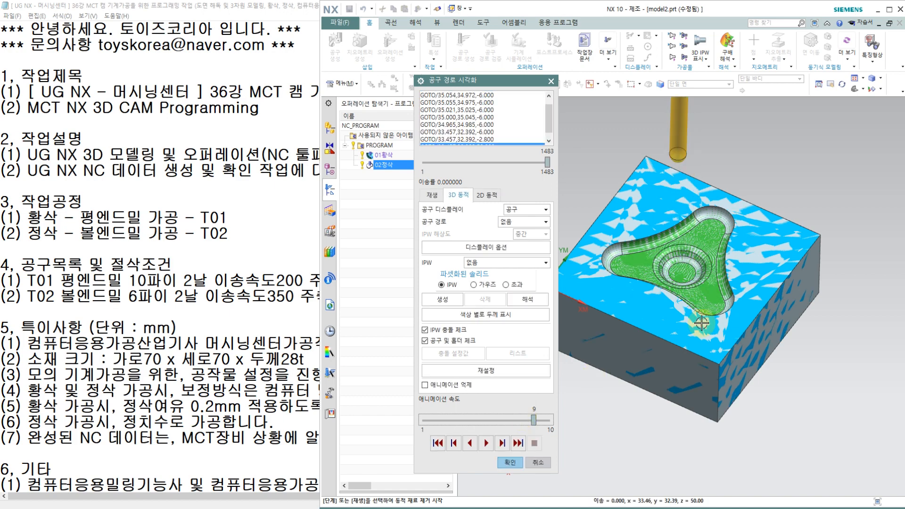
- Inspect the machined pocket's remaining thickness by color, close the verification and accept the 02정삭 operation
{"action": "scroll", "coordinate": [651, 237], "scroll_direction": "up", "scroll_amount": 2}
{"action": "scroll", "coordinate": [650, 237], "scroll_direction": "up", "scroll_amount": 3}
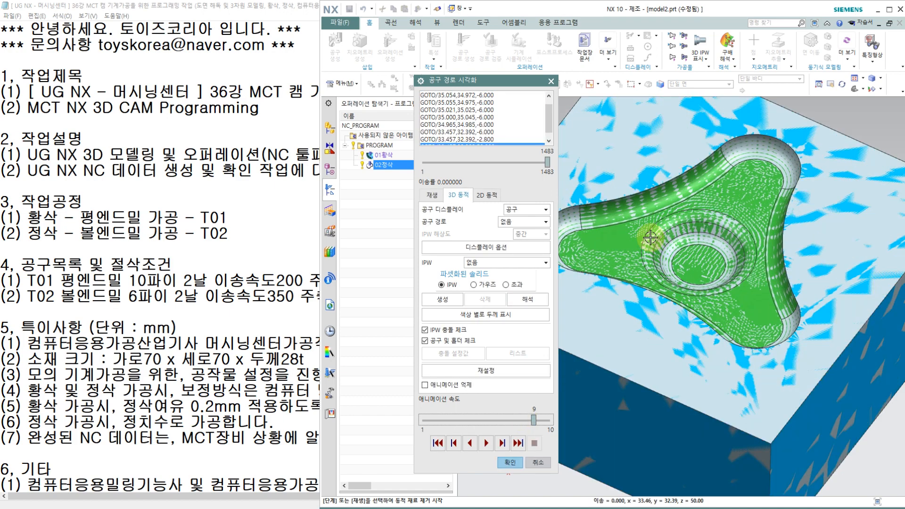
{"action": "left_click", "coordinate": [481, 313]}
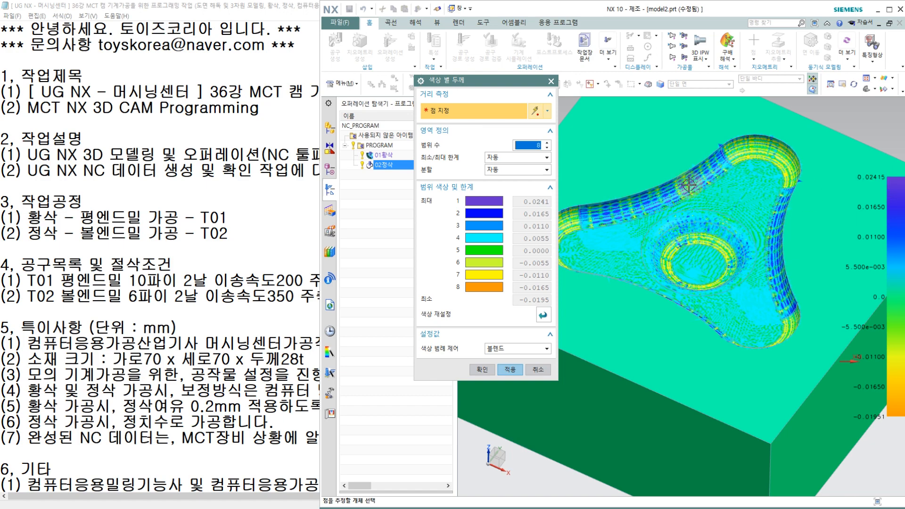
{"action": "scroll", "coordinate": [656, 189], "scroll_direction": "down", "scroll_amount": 6}
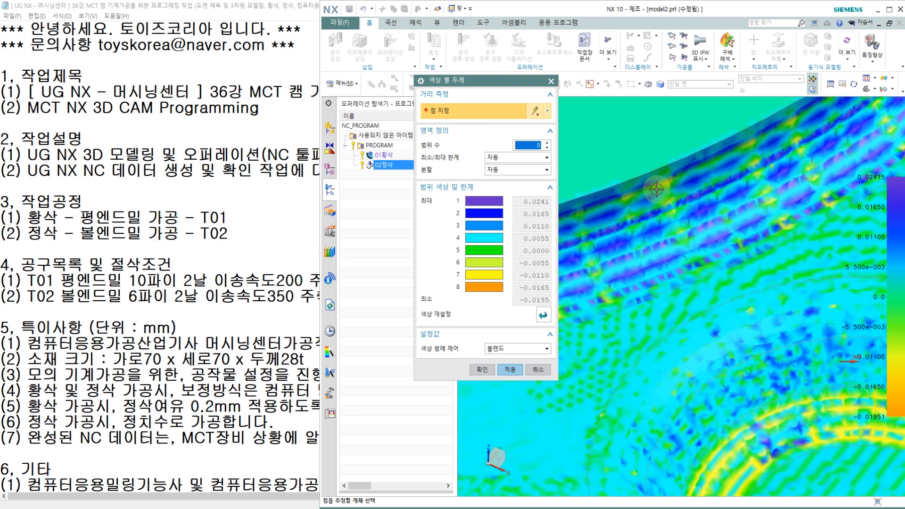
{"action": "scroll", "coordinate": [657, 189], "scroll_direction": "up", "scroll_amount": 8}
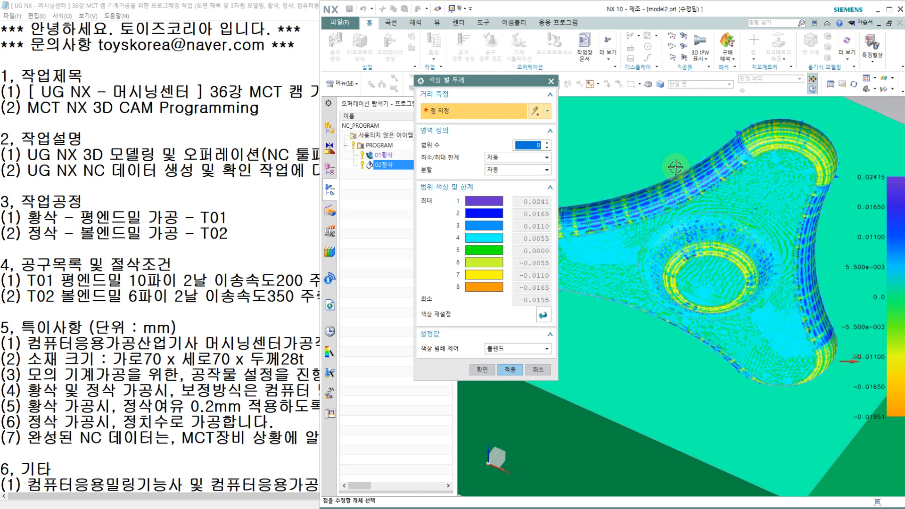
{"action": "left_click", "coordinate": [509, 367]}
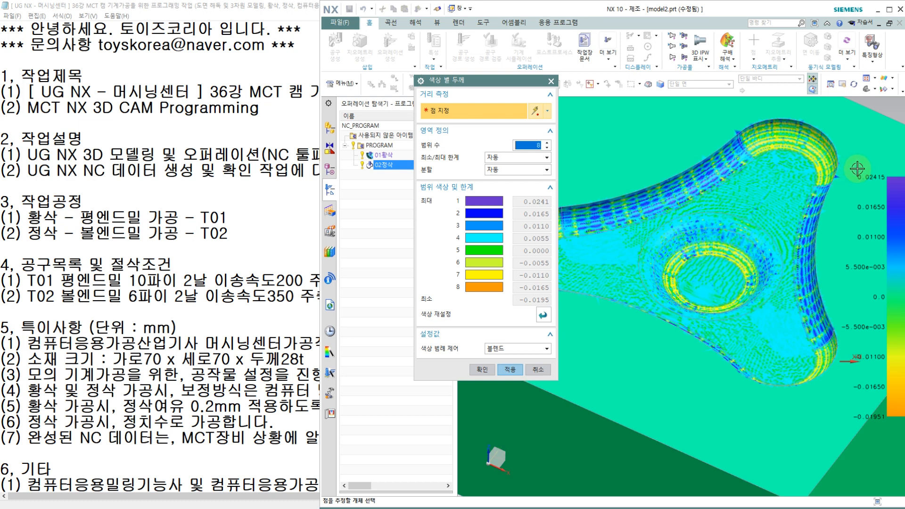
{"action": "left_click", "coordinate": [480, 371]}
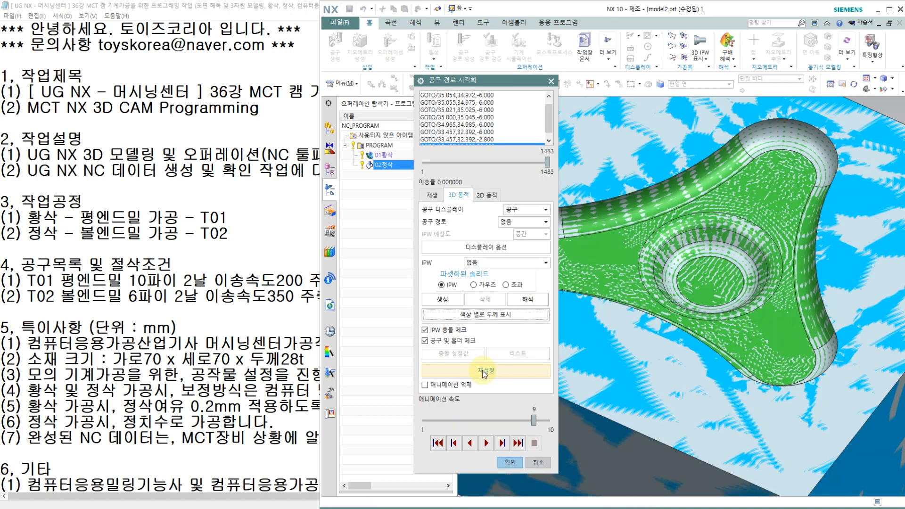
{"action": "left_click", "coordinate": [507, 463]}
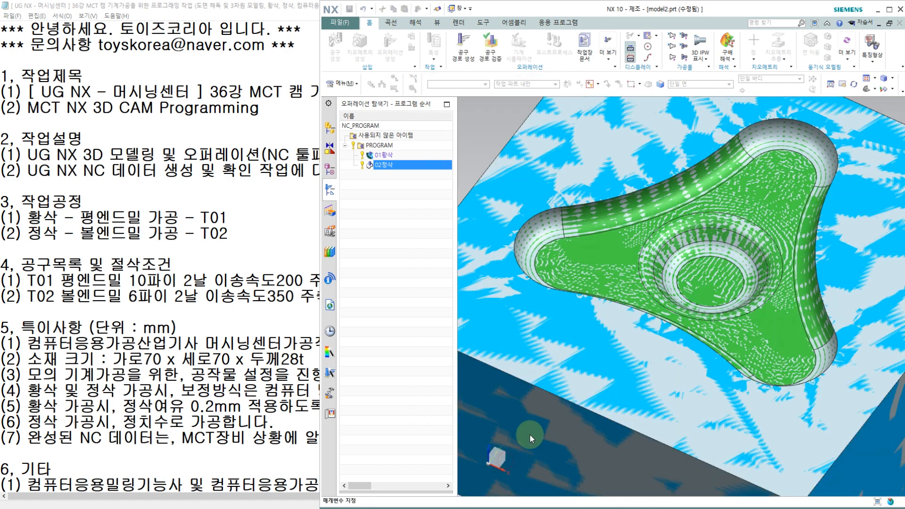
{"action": "left_click", "coordinate": [510, 455]}
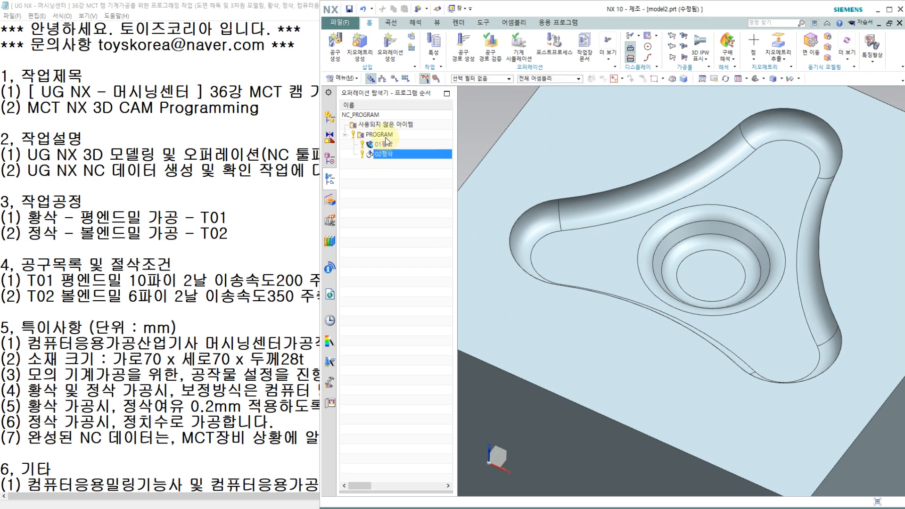
- Play part of the 3D dynamic verification for the whole PROGRAM group at animation speed 9 and close it
{"action": "left_click", "coordinate": [382, 135]}
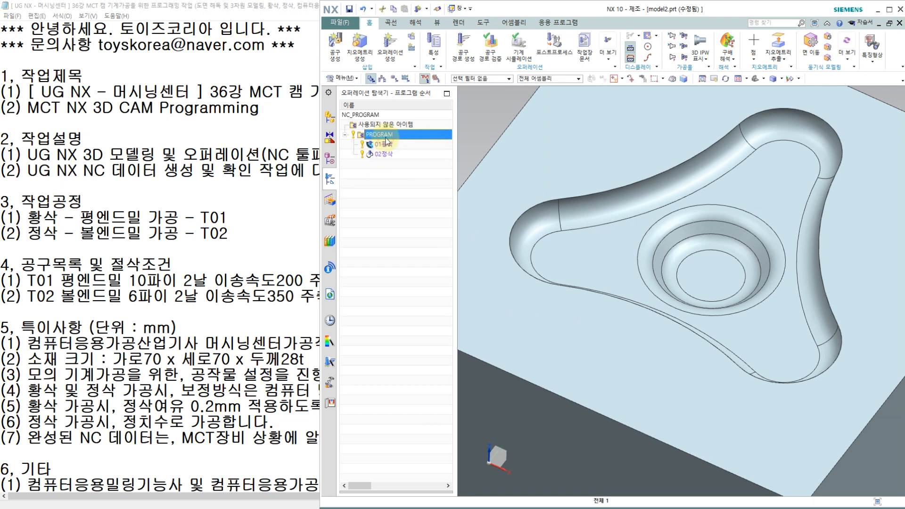
{"action": "left_click", "coordinate": [488, 63]}
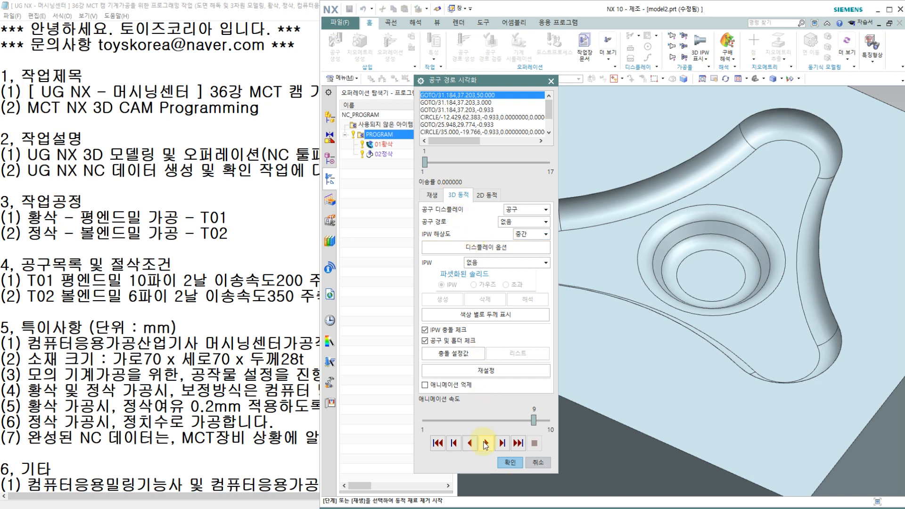
{"action": "left_click", "coordinate": [485, 442]}
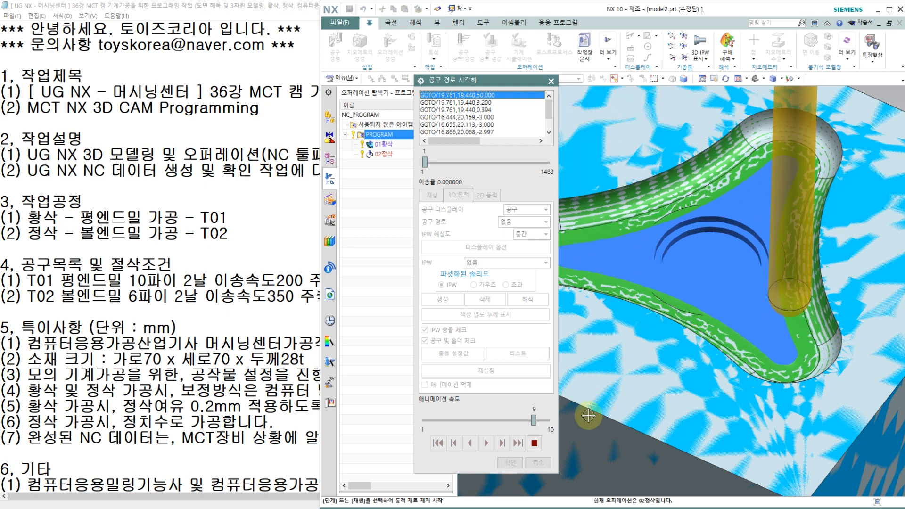
{"action": "left_click", "coordinate": [534, 442]}
{"action": "left_click", "coordinate": [516, 464]}
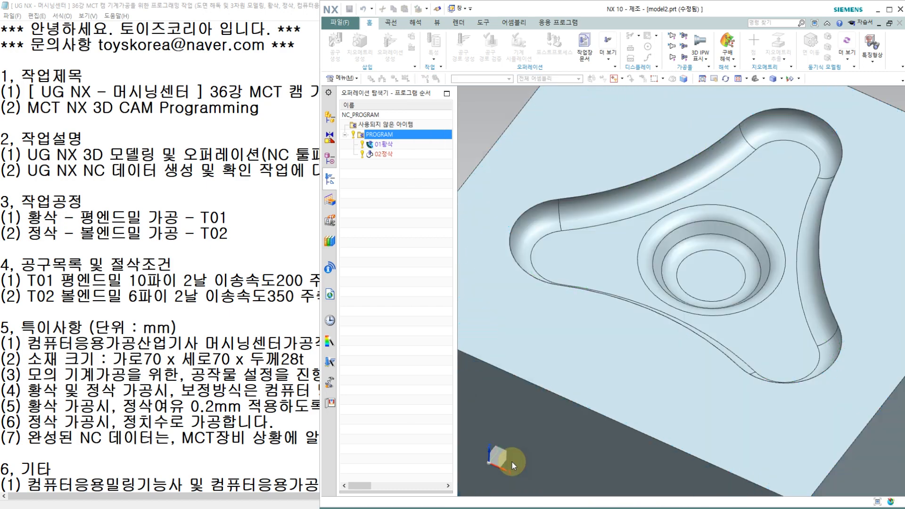
- Start postprocessing the PROGRAM group and load the Default_3axis_mill_mm.pui postprocessor
{"action": "scroll", "coordinate": [604, 185], "scroll_direction": "down", "scroll_amount": 2}
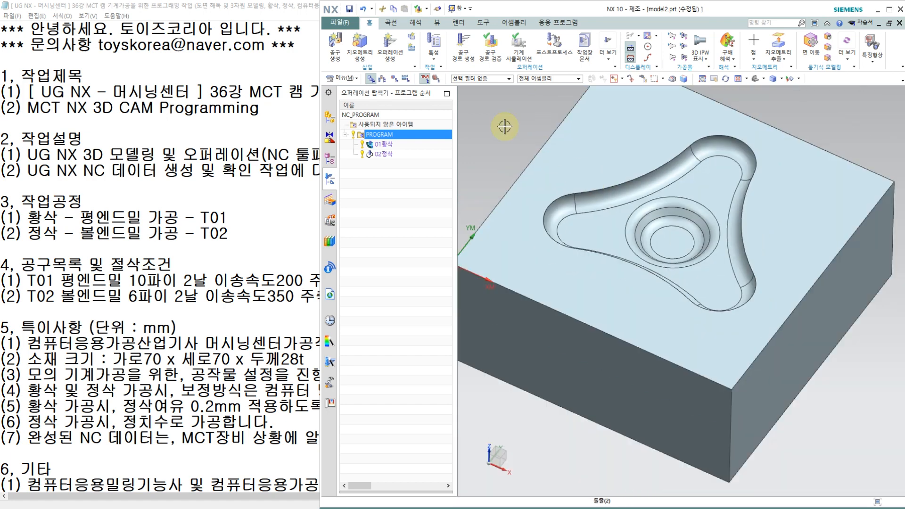
{"action": "scroll", "coordinate": [506, 118], "scroll_direction": "up", "scroll_amount": 1}
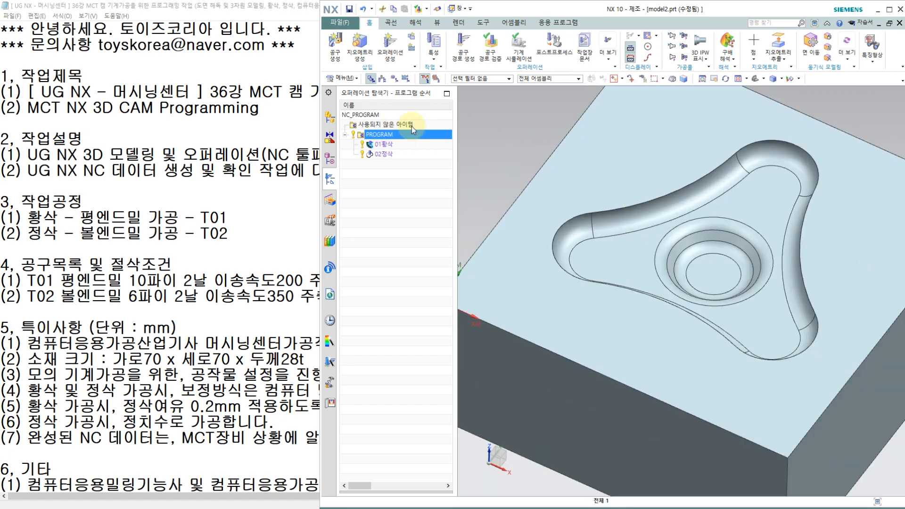
{"action": "left_click", "coordinate": [557, 46]}
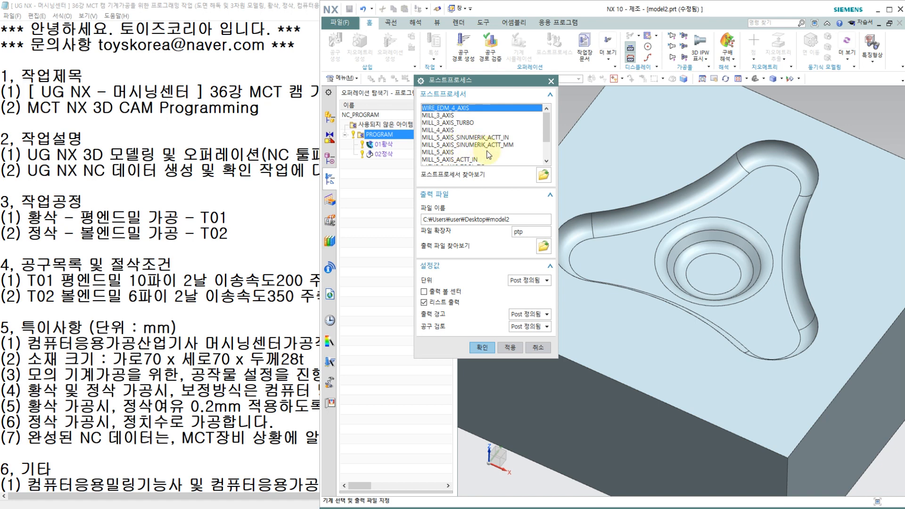
{"action": "left_click", "coordinate": [544, 176]}
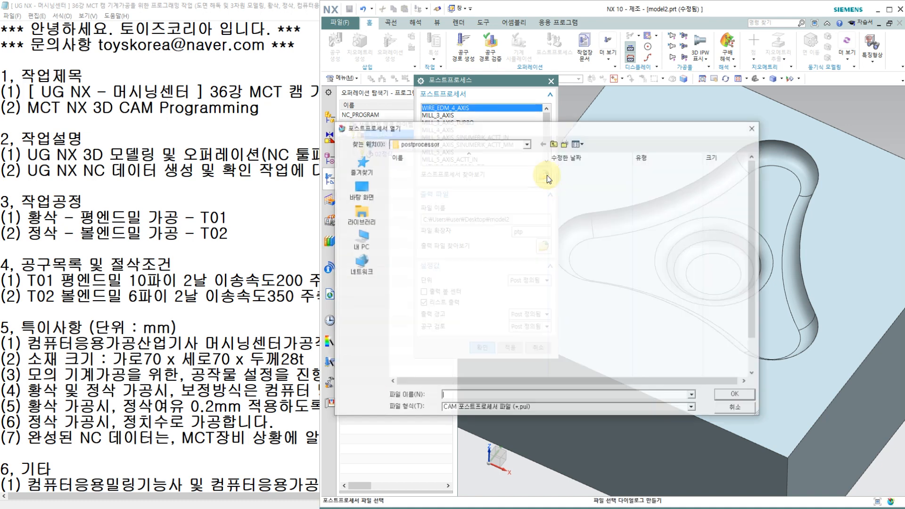
{"action": "left_click", "coordinate": [437, 177]}
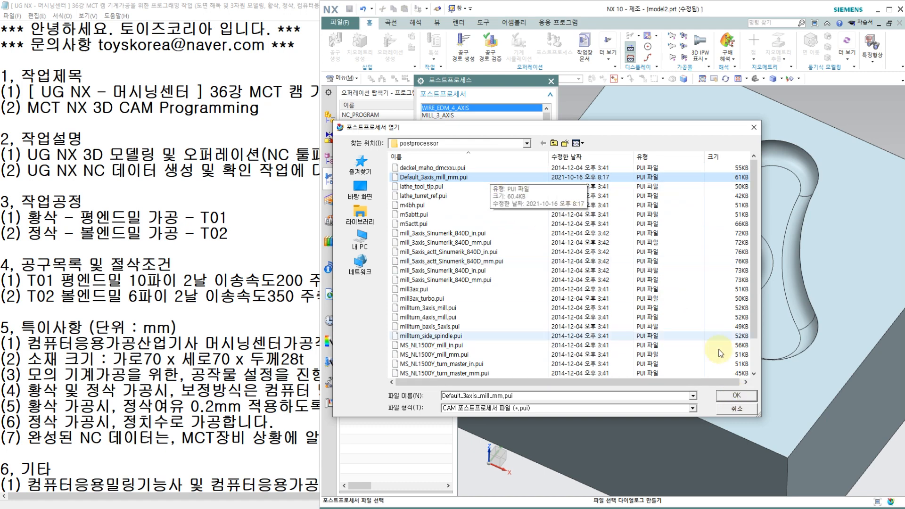
{"action": "left_click", "coordinate": [736, 397]}
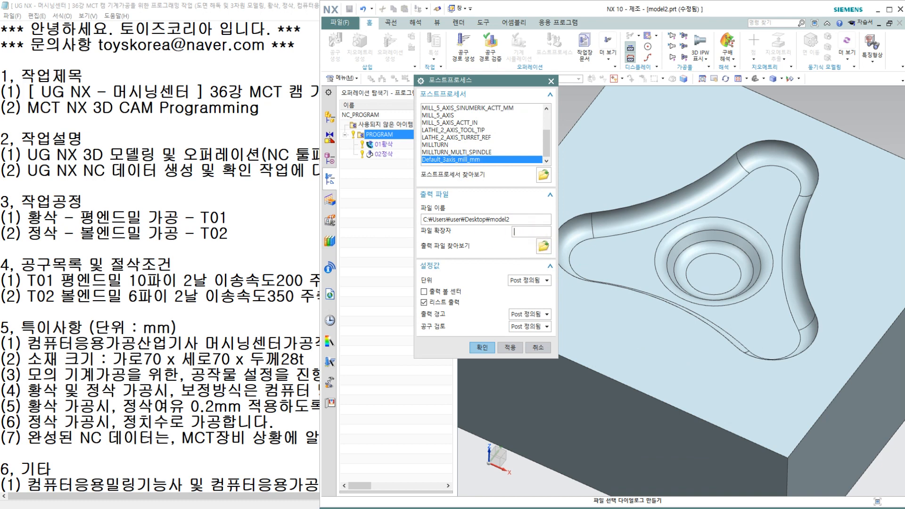
- Output the NC code with file extension NC and the units set to 미터법/파트
{"action": "left_click", "coordinate": [523, 280]}
{"action": "left_click", "coordinate": [526, 308]}
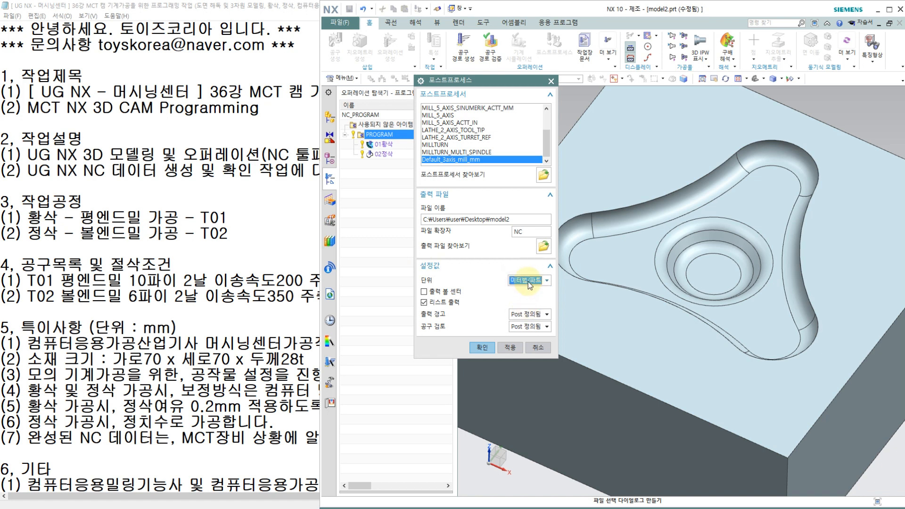
{"action": "left_click", "coordinate": [478, 349]}
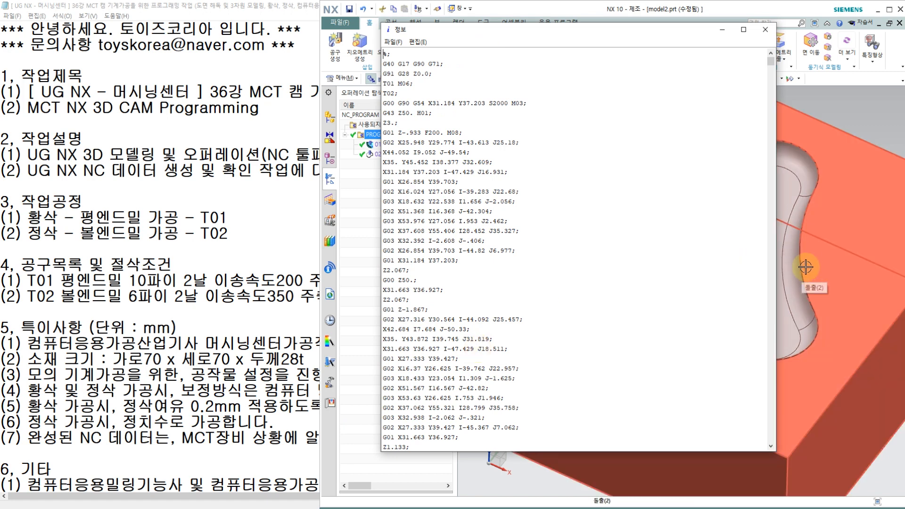
- Enlarge the NC code listing's text and delete the information header lines above the % line
{"action": "left_click_drag", "start_coordinate": [486, 24], "coordinate": [481, 2]}
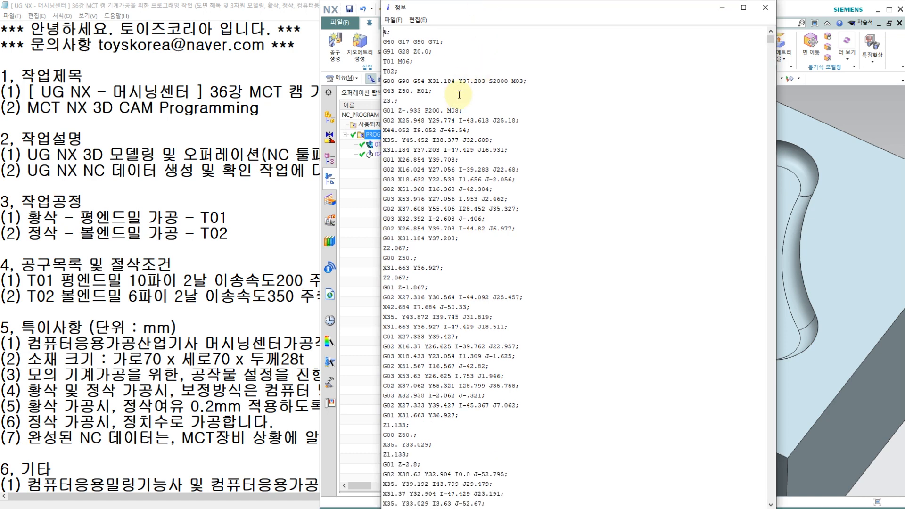
{"action": "scroll", "coordinate": [459, 95], "scroll_direction": "up", "scroll_amount": 5, "text": "ctrl"}
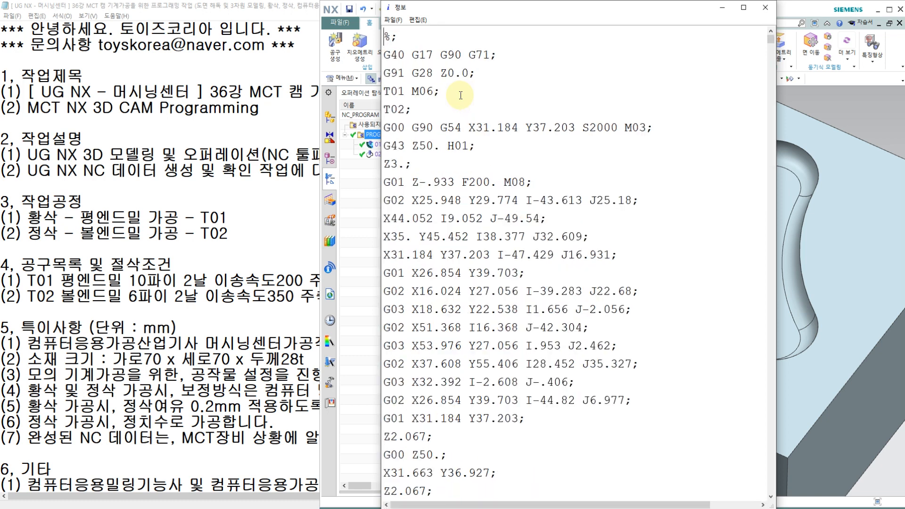
{"action": "key", "text": "shift+Up"}
{"action": "key", "text": "shift+Up"}
{"action": "key", "text": "shift+Up"}
{"action": "key", "text": "shift+Up"}
{"action": "key", "text": "shift+Up"}
{"action": "key", "text": "shift+Up"}
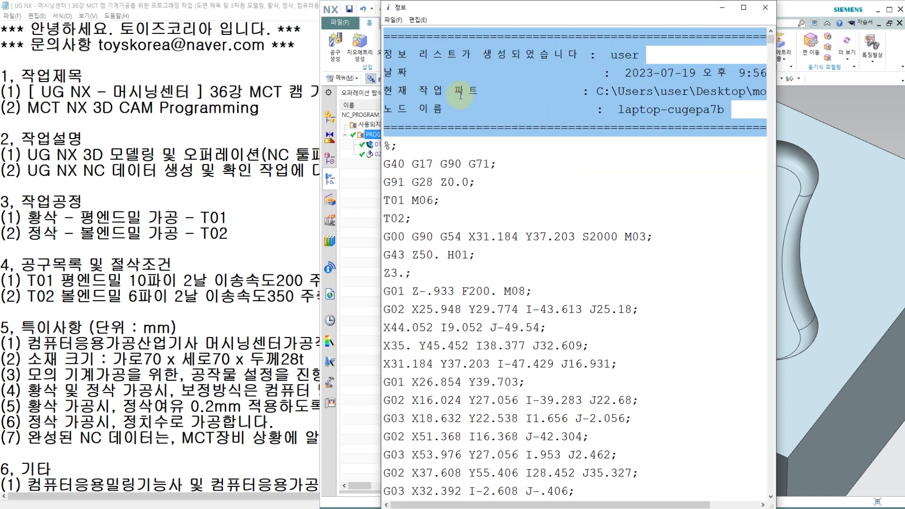
{"action": "key", "text": "Delete"}
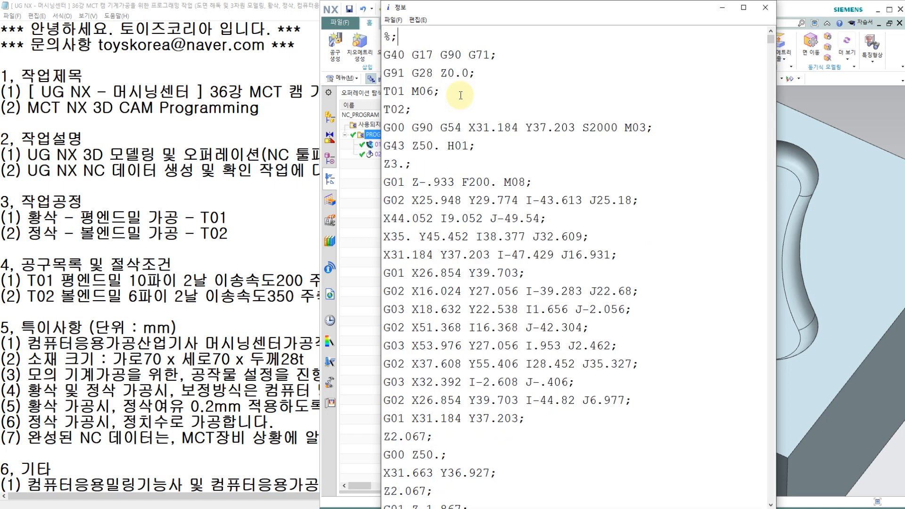
- Remove the semicolon after % and insert the program number O0719 on a new line below it
{"action": "key", "text": "BackSpace"}
{"action": "key", "text": "Return"}
{"action": "type", "text": "O"}
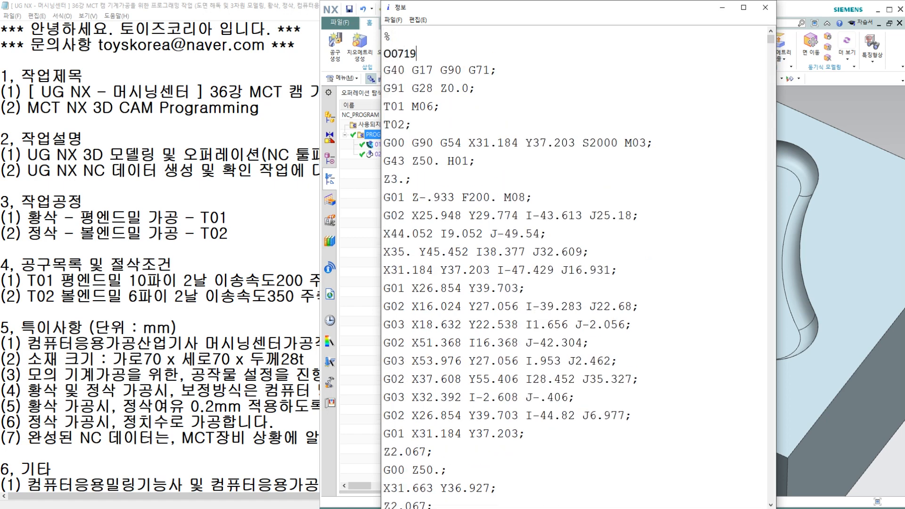
{"action": "type", "text": "0719"}
{"action": "key", "text": "Return"}
- Add the line G17 G40 G49 G80; below the program number O0719
{"action": "type", "text": "G17 G4"}
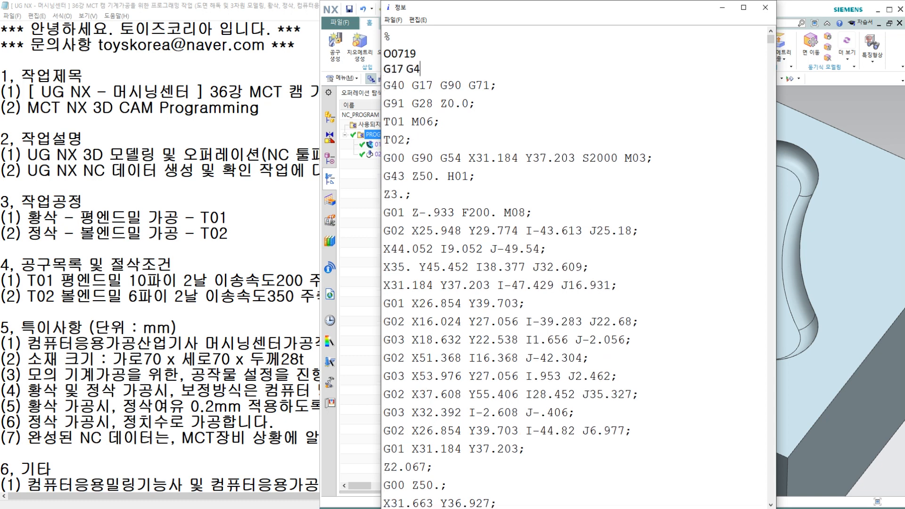
{"action": "type", "text": ";"}
{"action": "key", "text": "Return"}
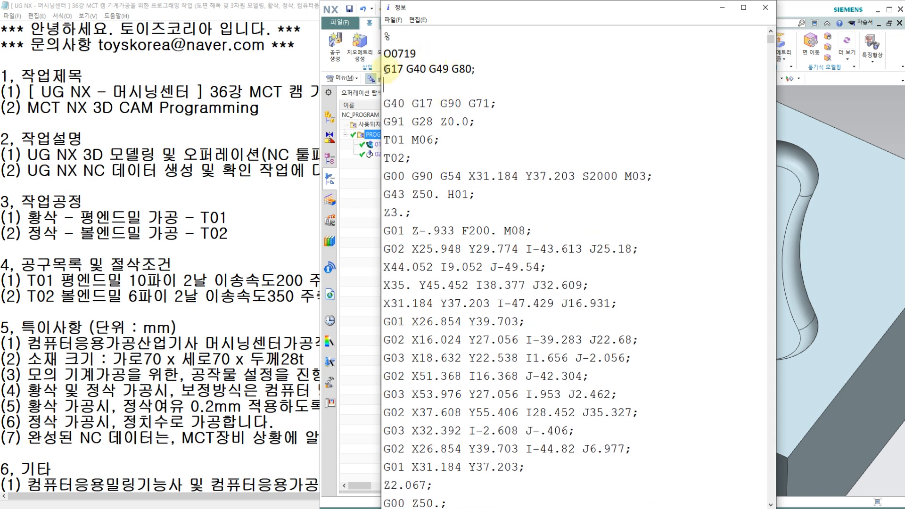
{"action": "left_click", "coordinate": [392, 69]}
{"action": "left_click", "coordinate": [414, 69]}
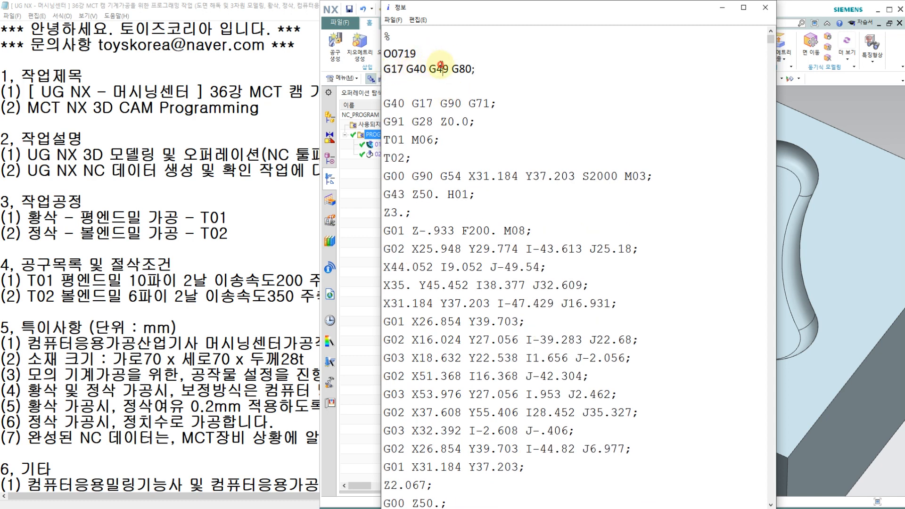
- Add the reference-return line G91 G28 X0. Y0. Z0.; below the G17 G40 G49 G80; line
{"action": "left_click", "coordinate": [422, 83]}
{"action": "type", "text": "G8"}
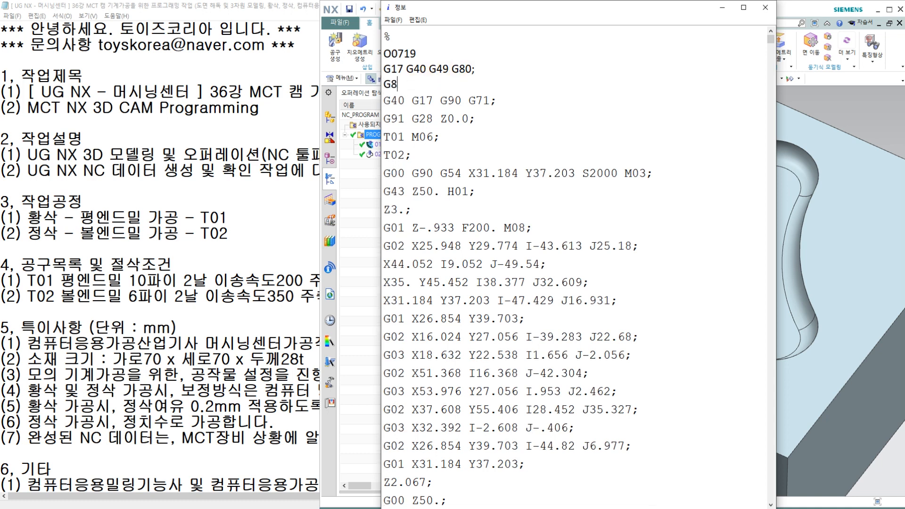
{"action": "type", "text": "1 G28 X0. Y0."}
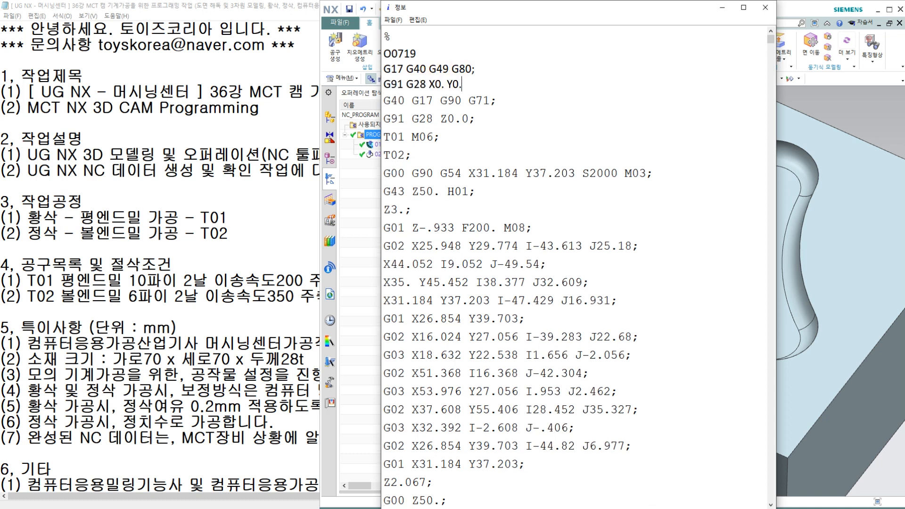
{"action": "type", "text": " Z0.;"}
{"action": "key", "text": "Return"}
{"action": "key", "text": "Return"}
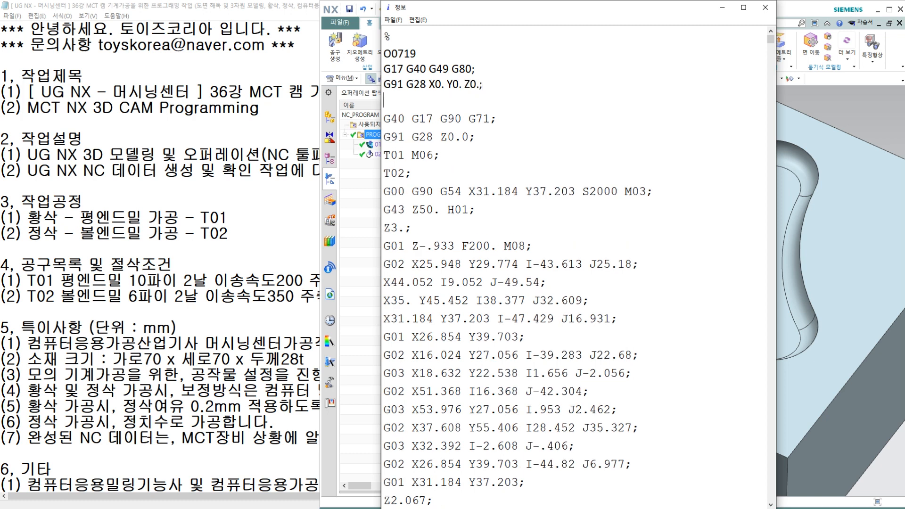
- Insert the line G91 G30 Z0. M19; ahead of the postprocessed G40 G17 G90 G71; line
{"action": "type", "text": "G91 G3"}
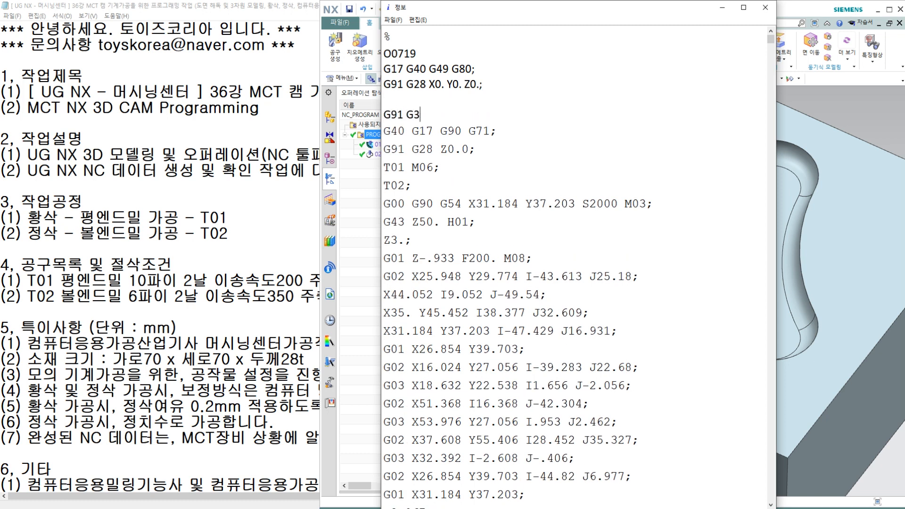
{"action": "type", "text": "0 Z0. M19;"}
{"action": "key", "text": "Return"}
- Delete the G40 G17 G90 G71; and G91 G28 Z0.0; lines before T01 M06;, plus the blank line above G91 G30
{"action": "key", "text": "shift+Down"}
{"action": "key", "text": "shift+Down"}
{"action": "key", "text": "shift+Down"}
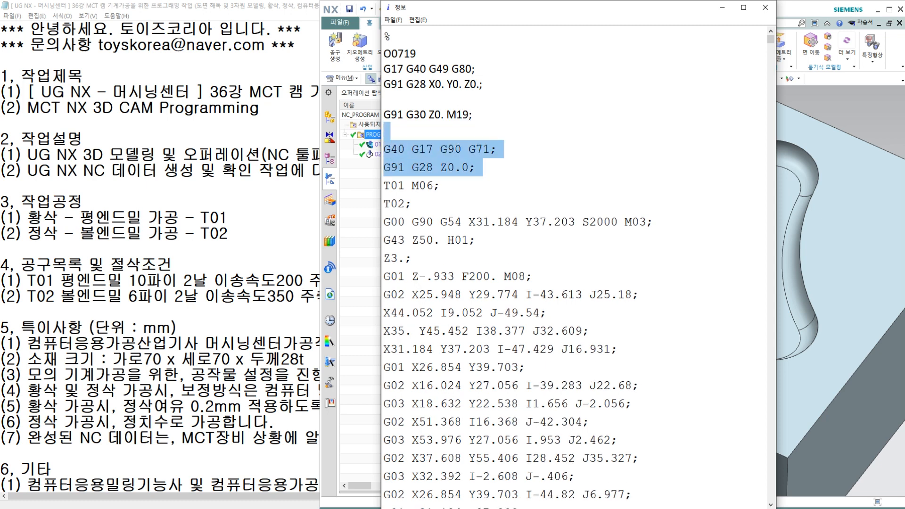
{"action": "key", "text": "Delete"}
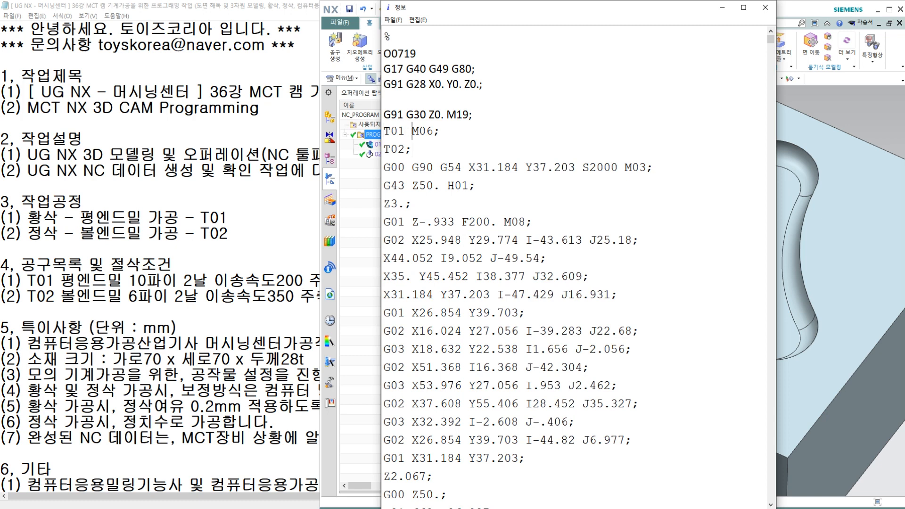
{"action": "key", "text": "BackSpace"}
- Examine the T01 roughing start block, including its work offset, spindle speed, tool length offset, feed and coolant codes
{"action": "key", "text": "Down"}
{"action": "key", "text": "Down"}
{"action": "key", "text": "Down"}
{"action": "key", "text": "Down"}
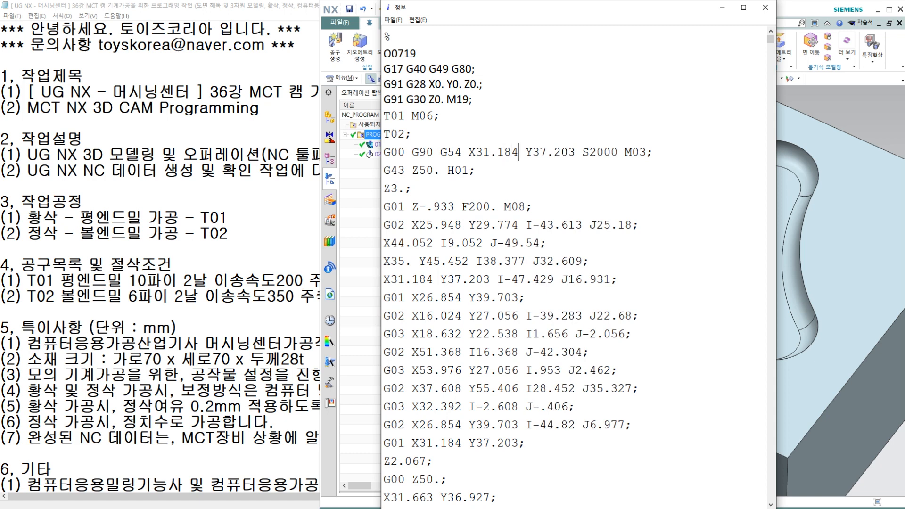
{"action": "key", "text": "Right"}
{"action": "key", "text": "Right"}
{"action": "key", "text": "Right"}
{"action": "left_click_drag", "start_coordinate": [440, 170], "coordinate": [412, 170]}
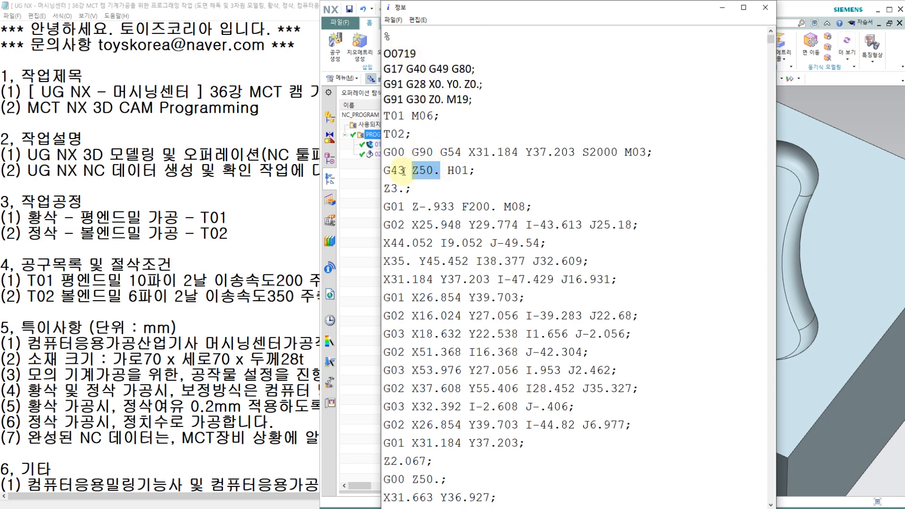
{"action": "left_click", "coordinate": [495, 208]}
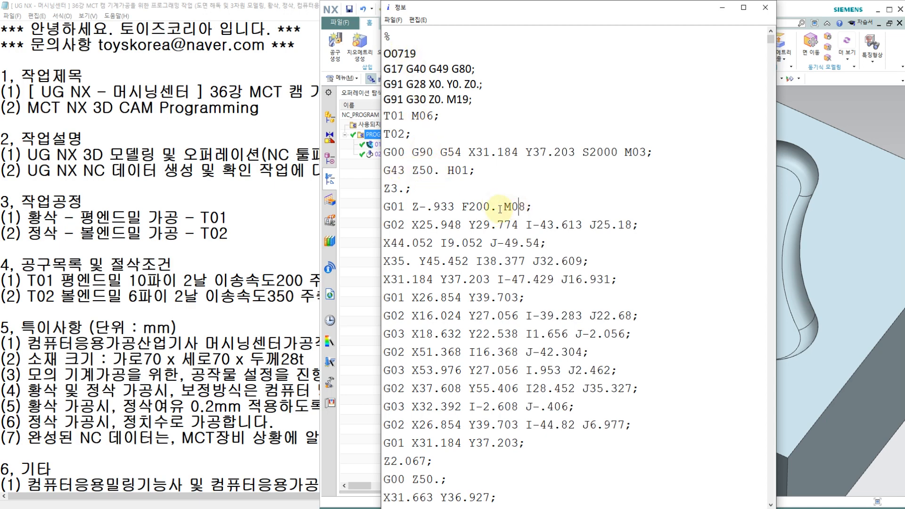
{"action": "scroll", "coordinate": [500, 209], "scroll_direction": "down", "scroll_amount": 5}
- Find the T02 tool change in the NC code and add M08 to the Z3.2; line of that block
{"action": "key", "text": "ctrl+f"}
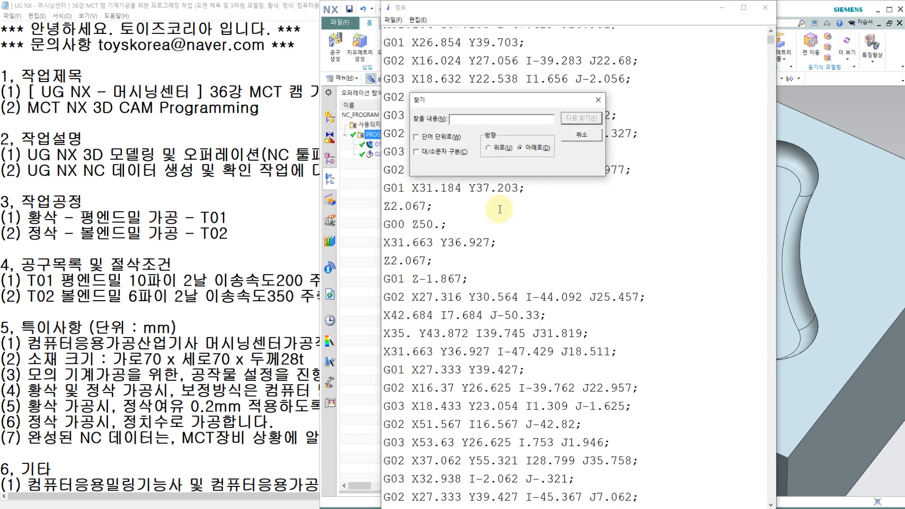
{"action": "type", "text": "T02"}
{"action": "key", "text": "Return"}
{"action": "key", "text": "Escape"}
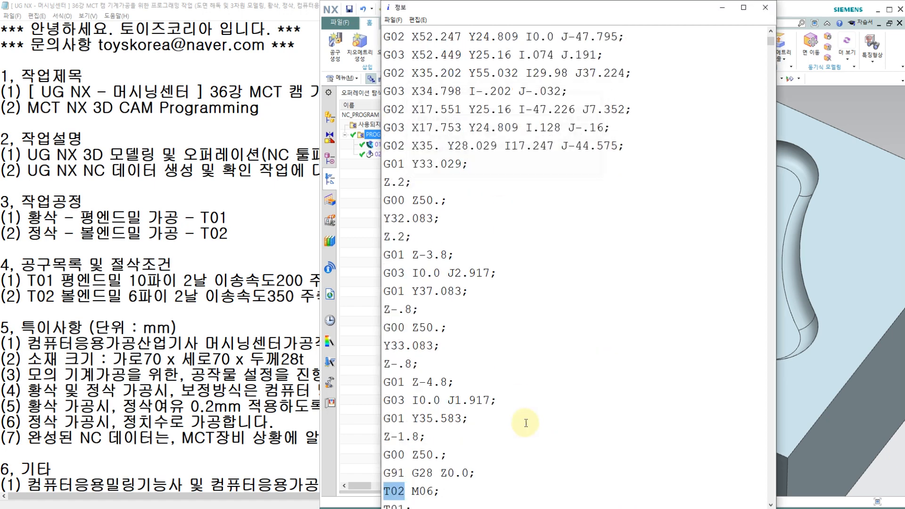
{"action": "scroll", "coordinate": [471, 410], "scroll_direction": "down", "scroll_amount": 3}
{"action": "left_click", "coordinate": [468, 323]}
{"action": "left_click", "coordinate": [458, 340]}
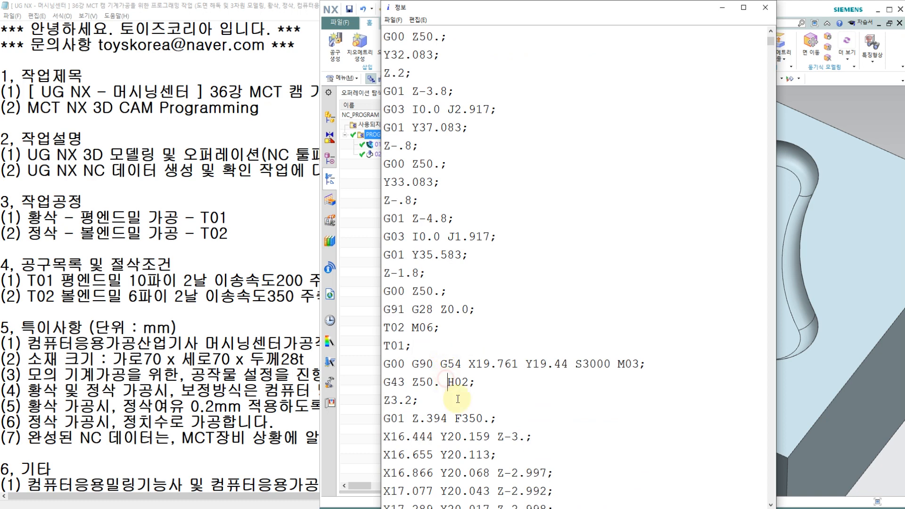
{"action": "left_click", "coordinate": [489, 419]}
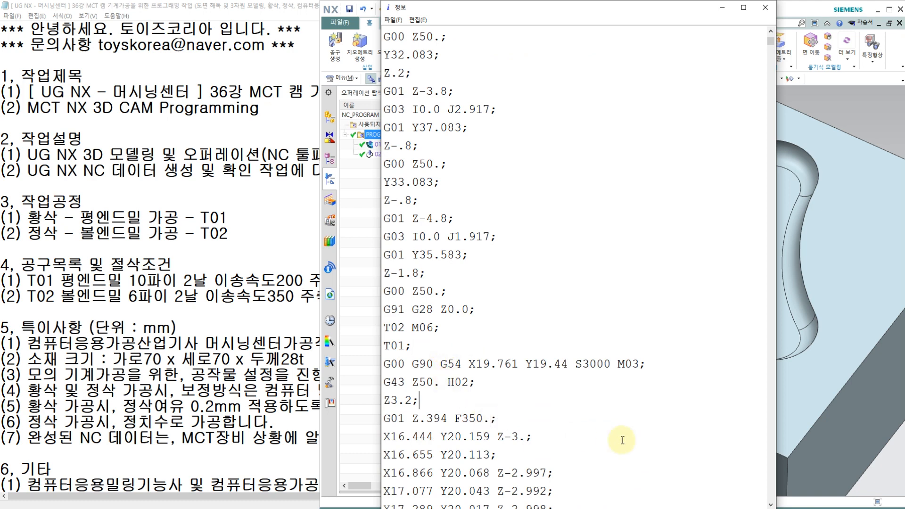
{"action": "key", "text": "Up"}
{"action": "key", "text": "Left"}
{"action": "type", "text": "M08"}
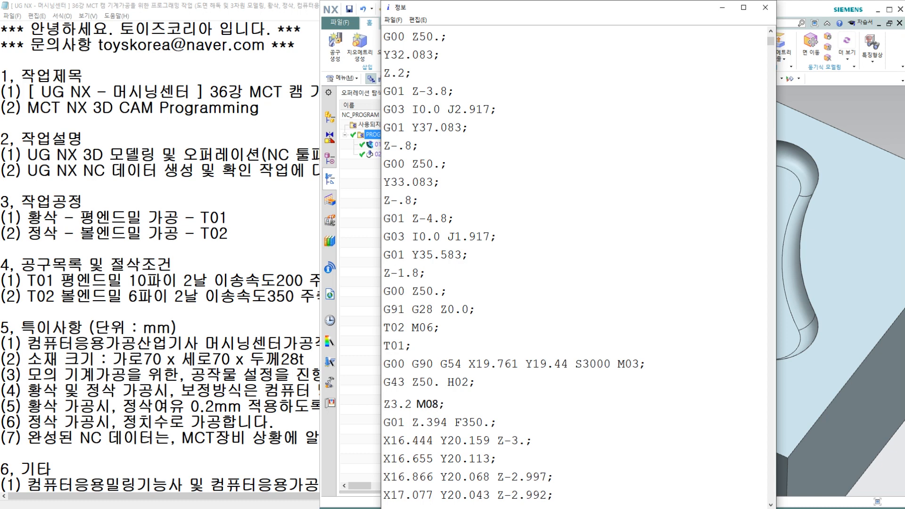
{"action": "key", "text": "Down"}
- Save the edited NC code to the desktop as O0719.NC, using the all-files type
{"action": "scroll", "coordinate": [584, 297], "scroll_direction": "down", "scroll_amount": 3}
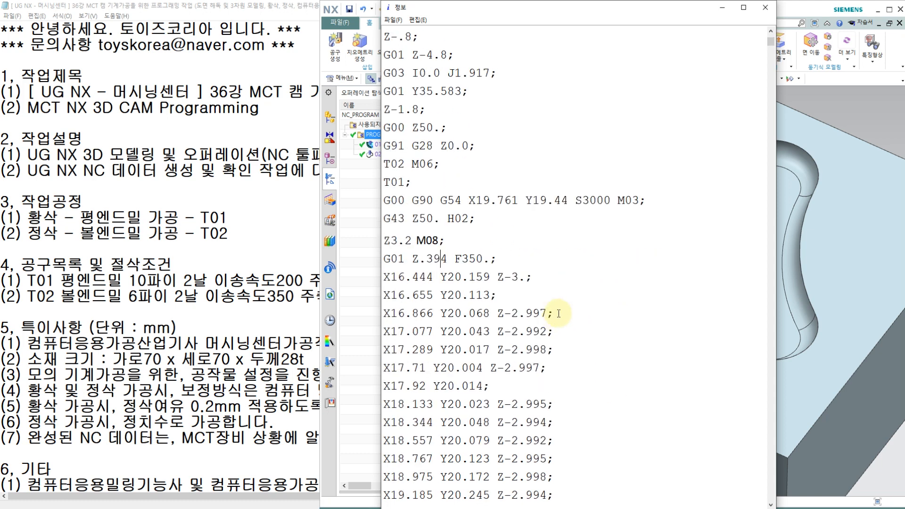
{"action": "left_click", "coordinate": [771, 47]}
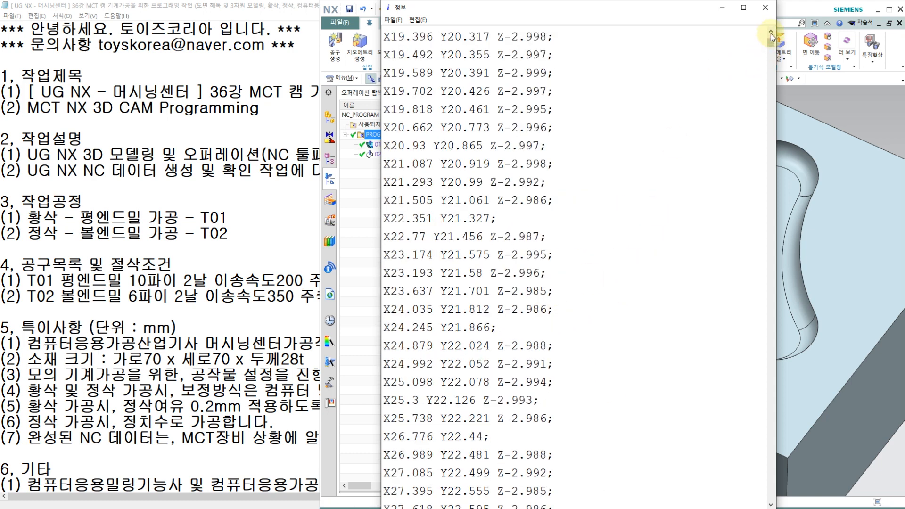
{"action": "left_click_drag", "start_coordinate": [772, 46], "coordinate": [770, 36]}
{"action": "left_click", "coordinate": [446, 35]}
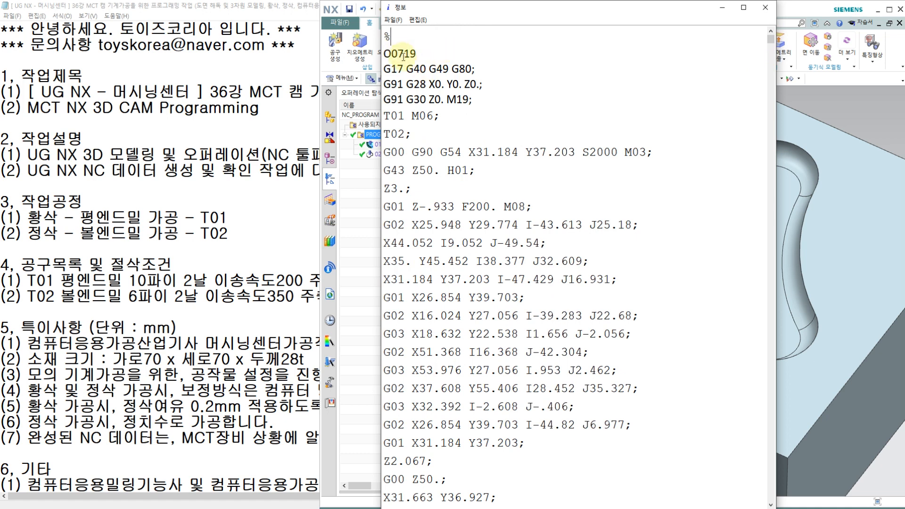
{"action": "left_click", "coordinate": [385, 20]}
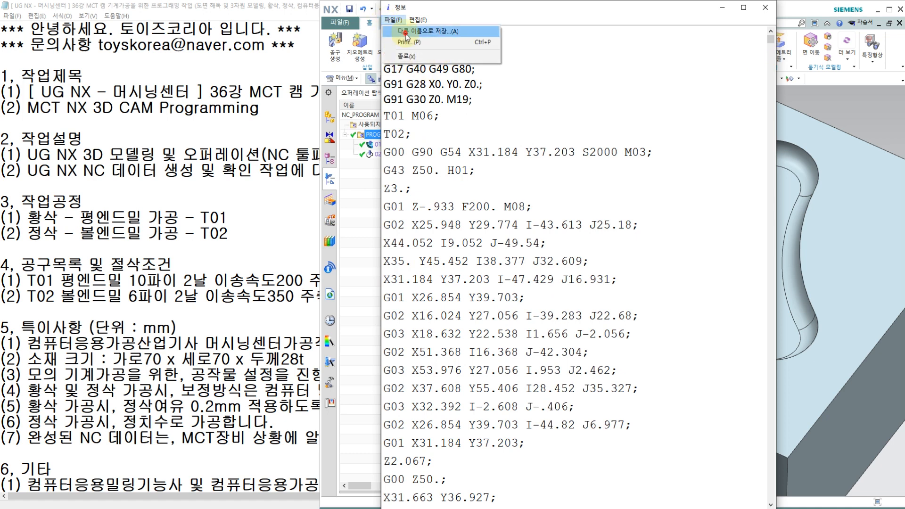
{"action": "left_click", "coordinate": [424, 31]}
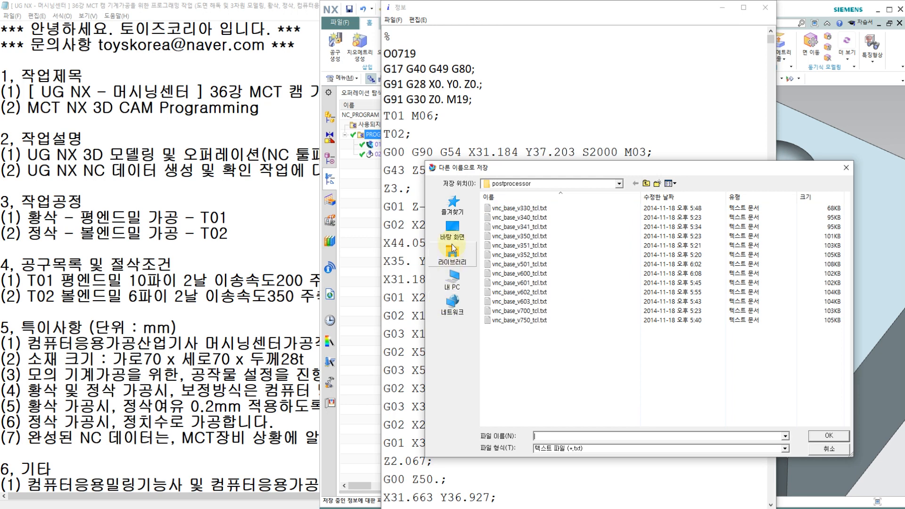
{"action": "left_click", "coordinate": [453, 232]}
{"action": "left_click", "coordinate": [566, 448]}
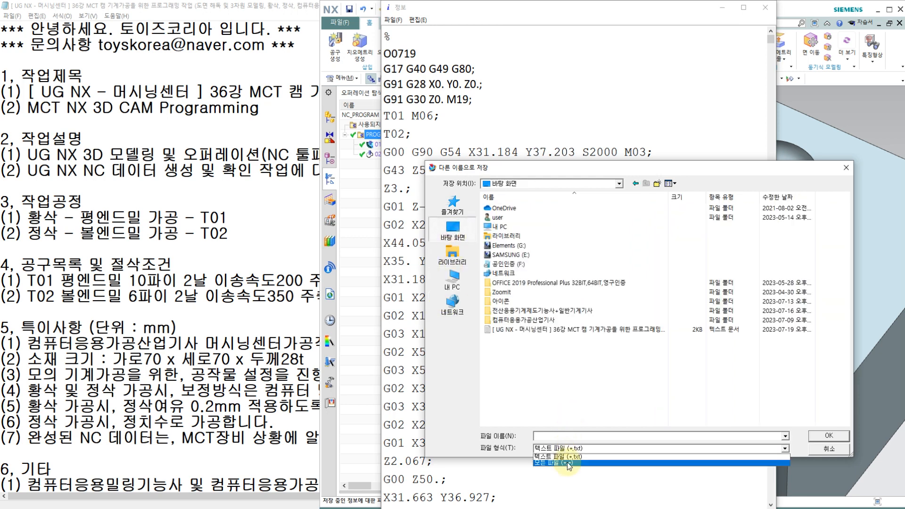
{"action": "left_click", "coordinate": [568, 466]}
{"action": "left_click", "coordinate": [563, 436]}
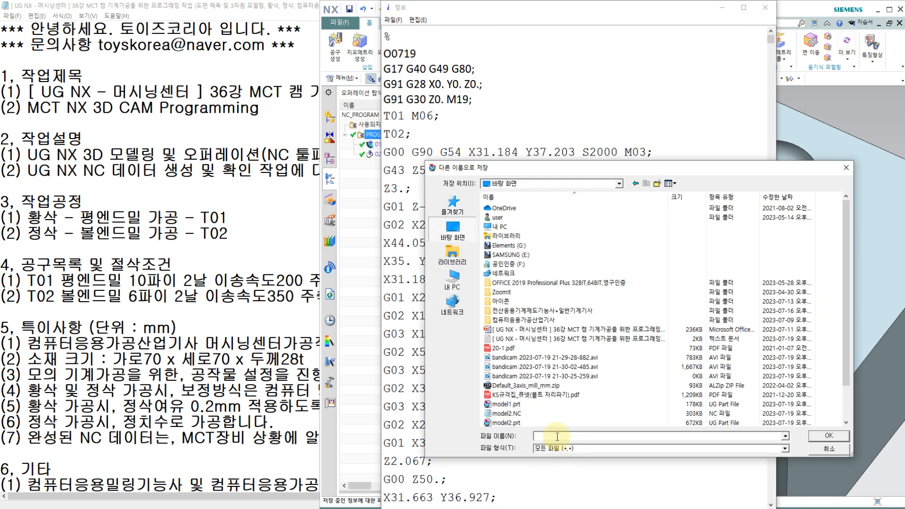
{"action": "type", "text": "O0719.NC"}
{"action": "left_click", "coordinate": [828, 436]}
{"action": "left_click", "coordinate": [416, 43]}
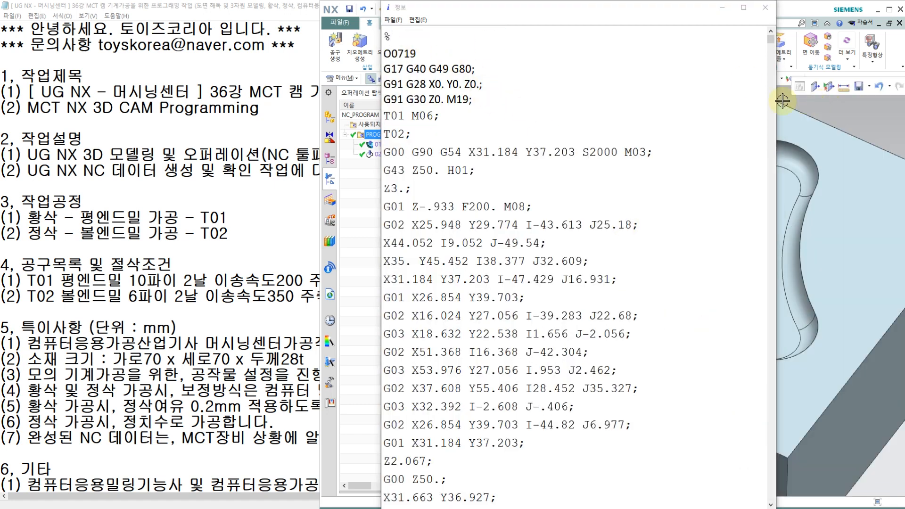
- Put away the NC code listing and view the toolpaths of the 01 roughing and 02 finishing operations
{"action": "left_click", "coordinate": [722, 7]}
{"action": "scroll", "coordinate": [684, 174], "scroll_direction": "down", "scroll_amount": 2}
{"action": "left_click", "coordinate": [390, 144]}
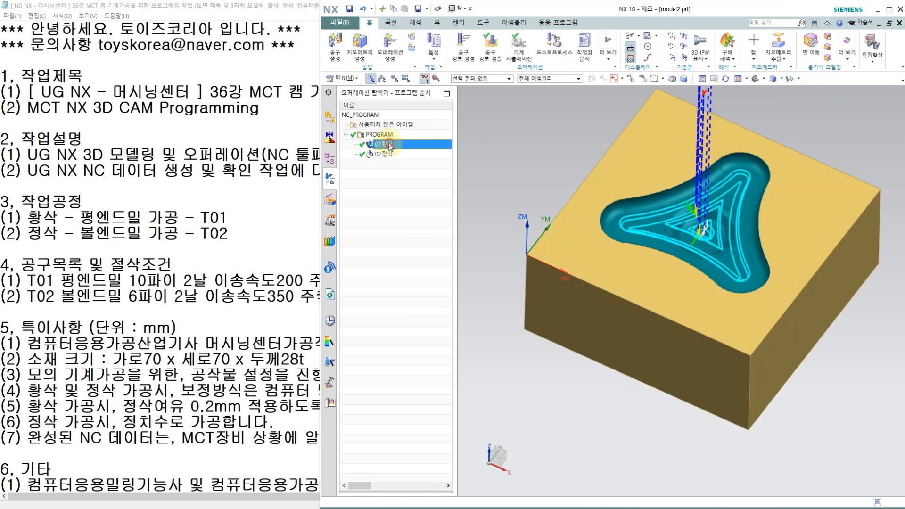
{"action": "left_click", "coordinate": [388, 153]}
{"action": "left_click", "coordinate": [391, 144]}
- Switch to the Notepad lesson notes and review the work title and the modeling, toolpath and NC data descriptions
{"action": "left_click", "coordinate": [186, 262]}
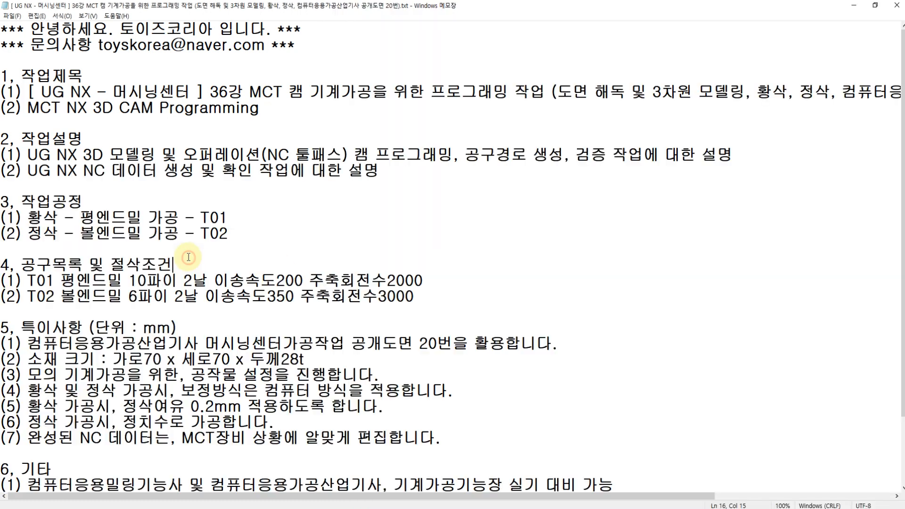
{"action": "left_click", "coordinate": [42, 91]}
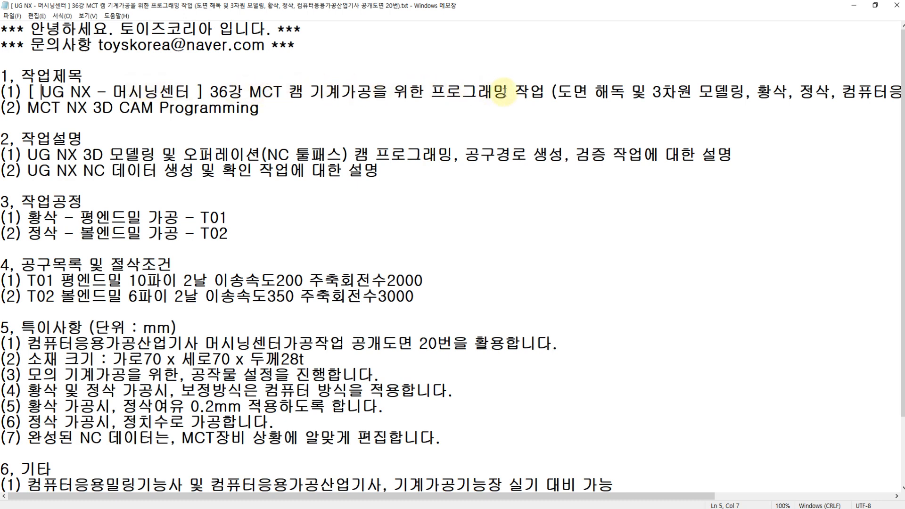
{"action": "left_click", "coordinate": [110, 154]}
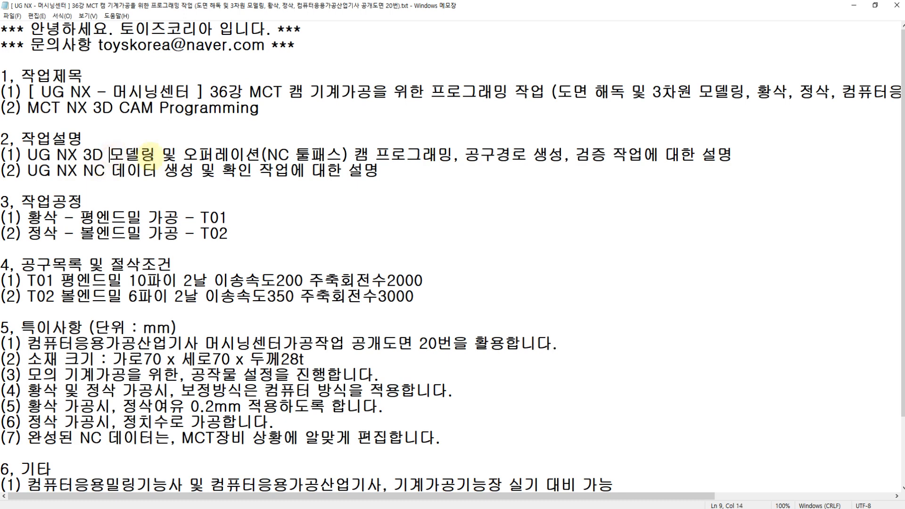
{"action": "left_click", "coordinate": [267, 155]}
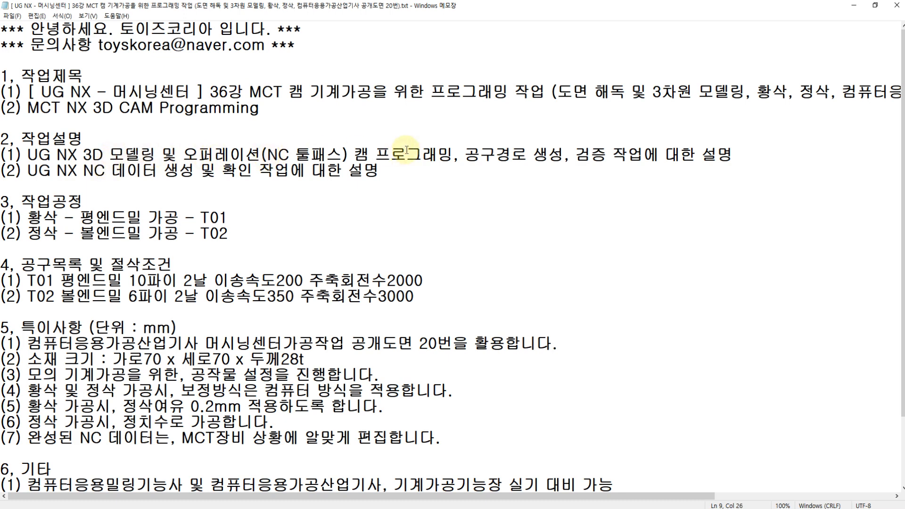
{"action": "left_click", "coordinate": [464, 155]}
{"action": "left_click", "coordinate": [565, 157]}
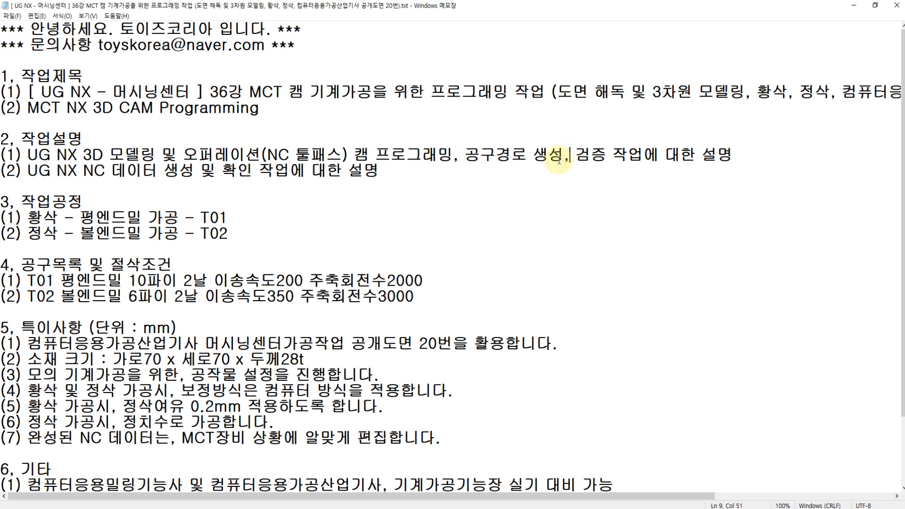
{"action": "left_click", "coordinate": [195, 171]}
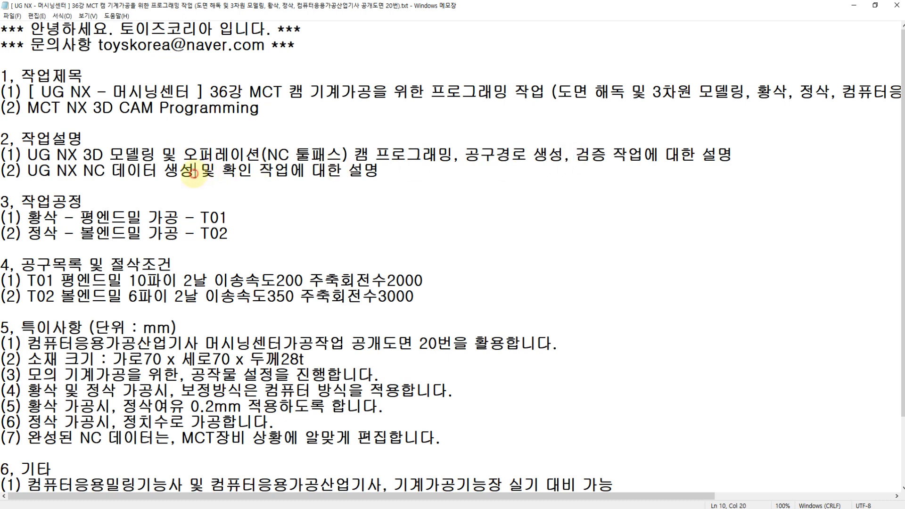
{"action": "left_click", "coordinate": [253, 174]}
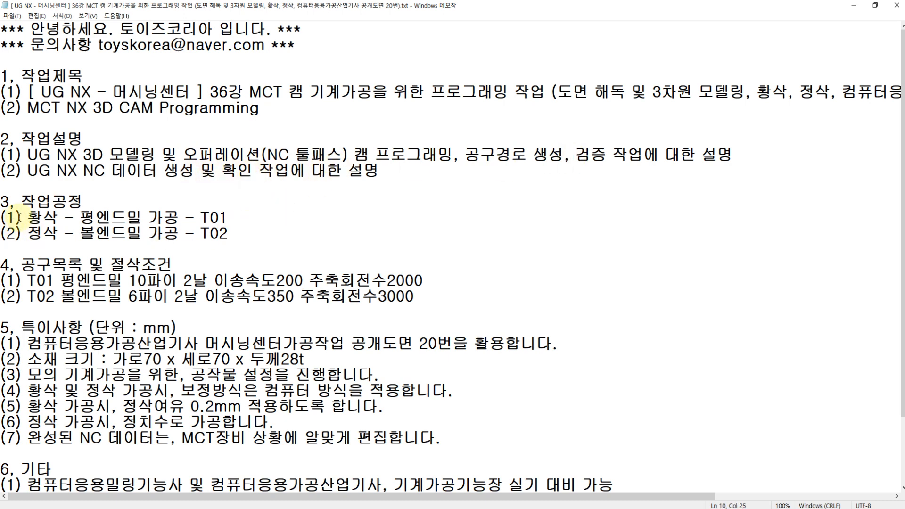
- Review the notes on machining processes, tools and cutting conditions, special requirements and other remarks
{"action": "left_click", "coordinate": [17, 233]}
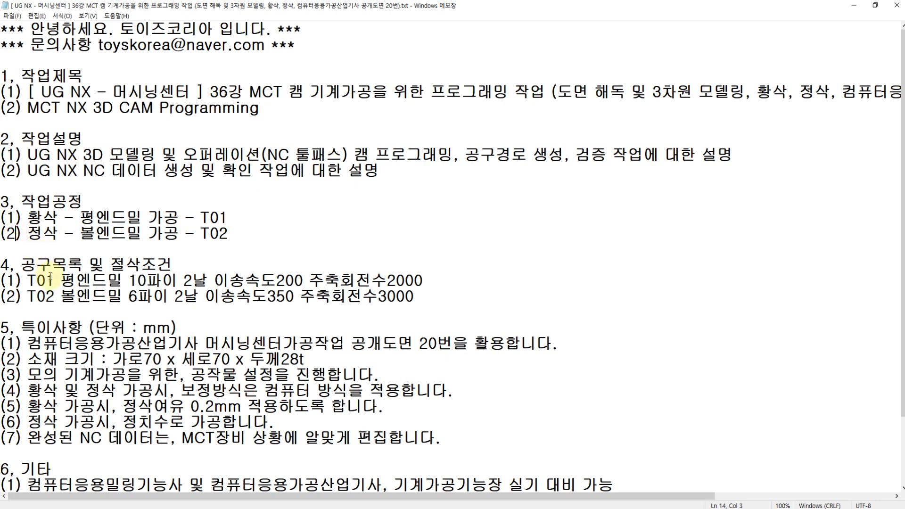
{"action": "left_click", "coordinate": [28, 344]}
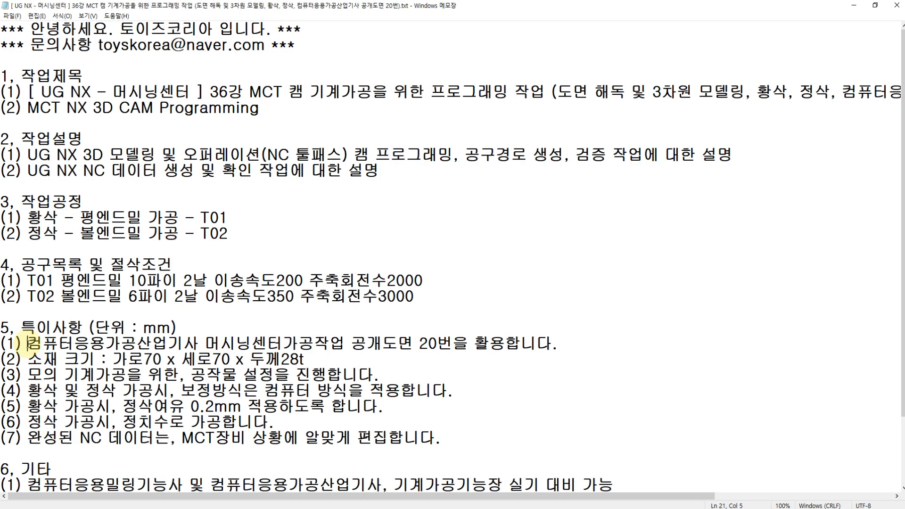
{"action": "scroll", "coordinate": [11, 327], "scroll_direction": "down", "scroll_amount": 2}
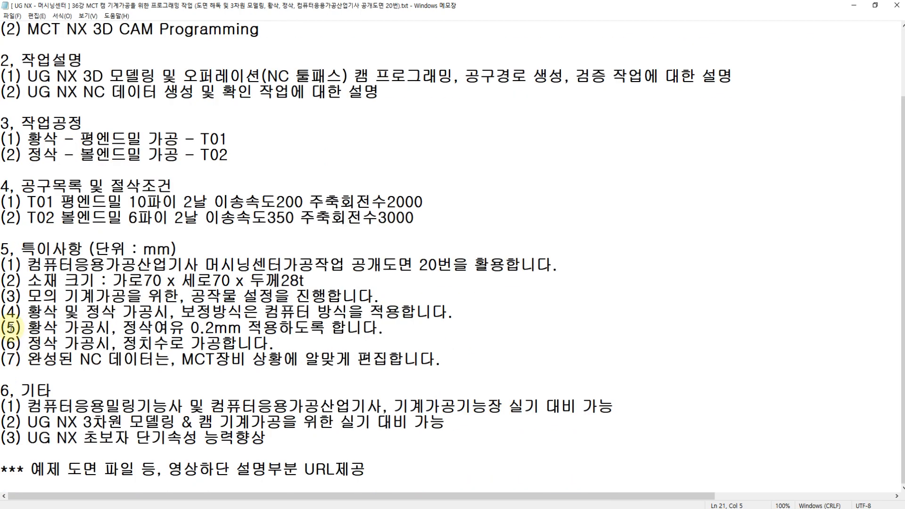
{"action": "scroll", "coordinate": [10, 327], "scroll_direction": "up", "scroll_amount": 2}
{"action": "scroll", "coordinate": [14, 332], "scroll_direction": "down", "scroll_amount": 2}
{"action": "scroll", "coordinate": [15, 336], "scroll_direction": "up", "scroll_amount": 2}
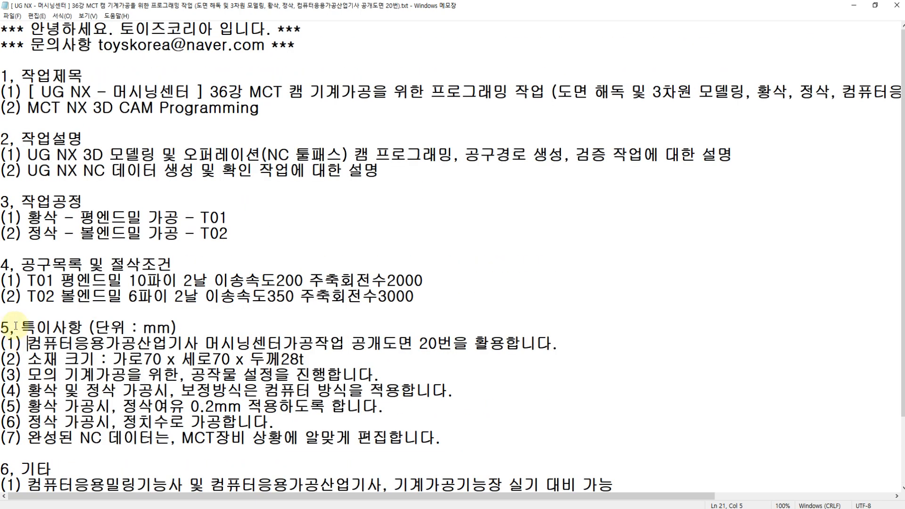
{"action": "left_click", "coordinate": [102, 80]}
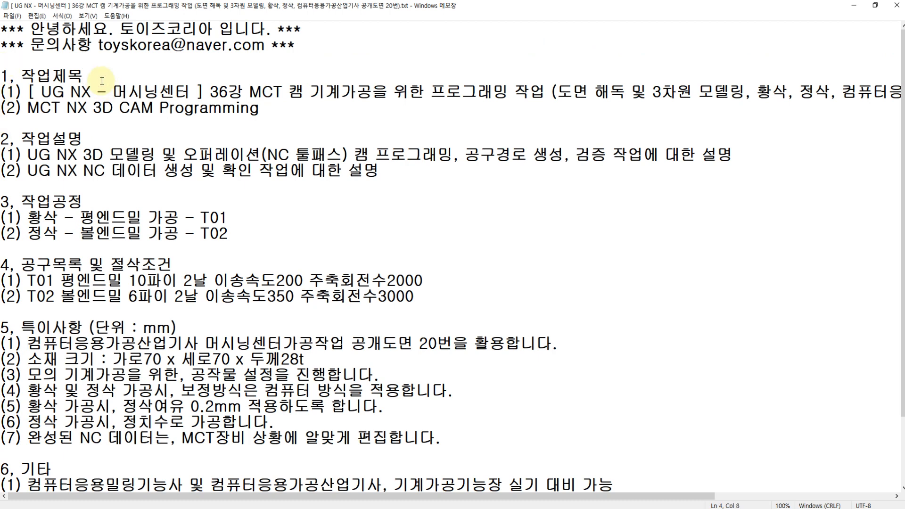